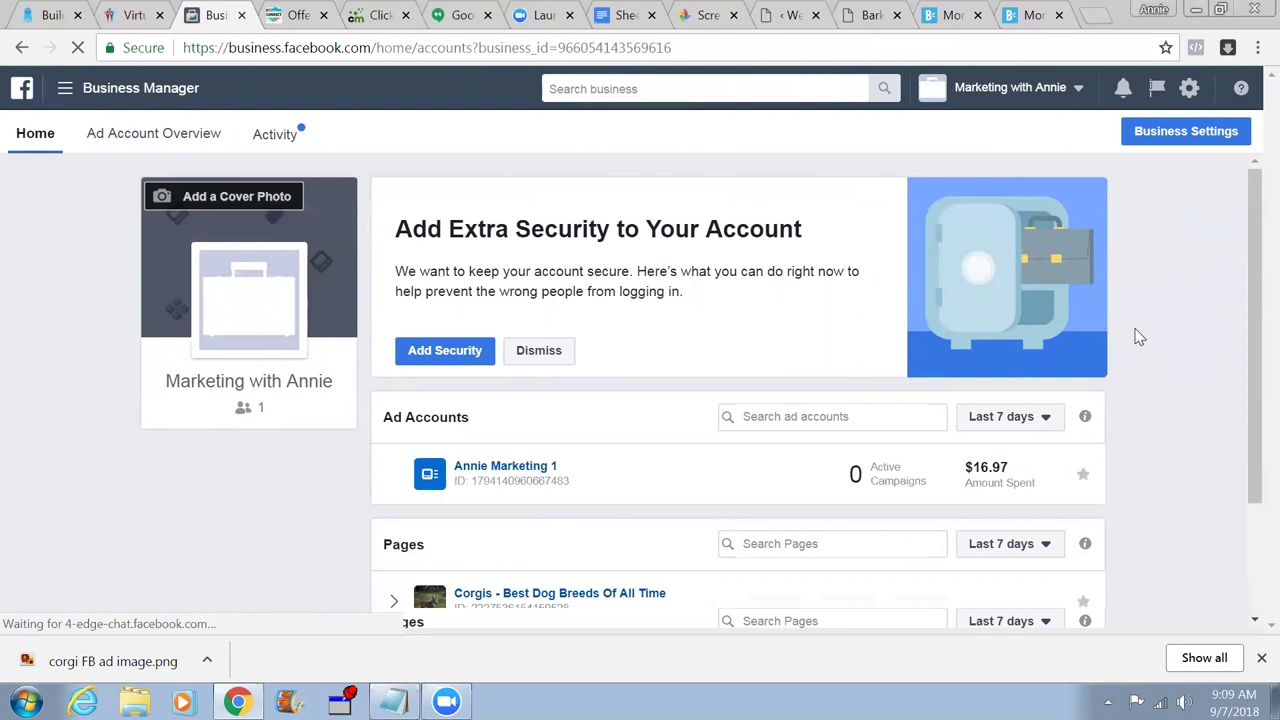
- Open the Audiences library and check the details of the 1% US lookalike audience based on 95 % Custom Audience Viewers
scroll(1138, 337, down, 2)
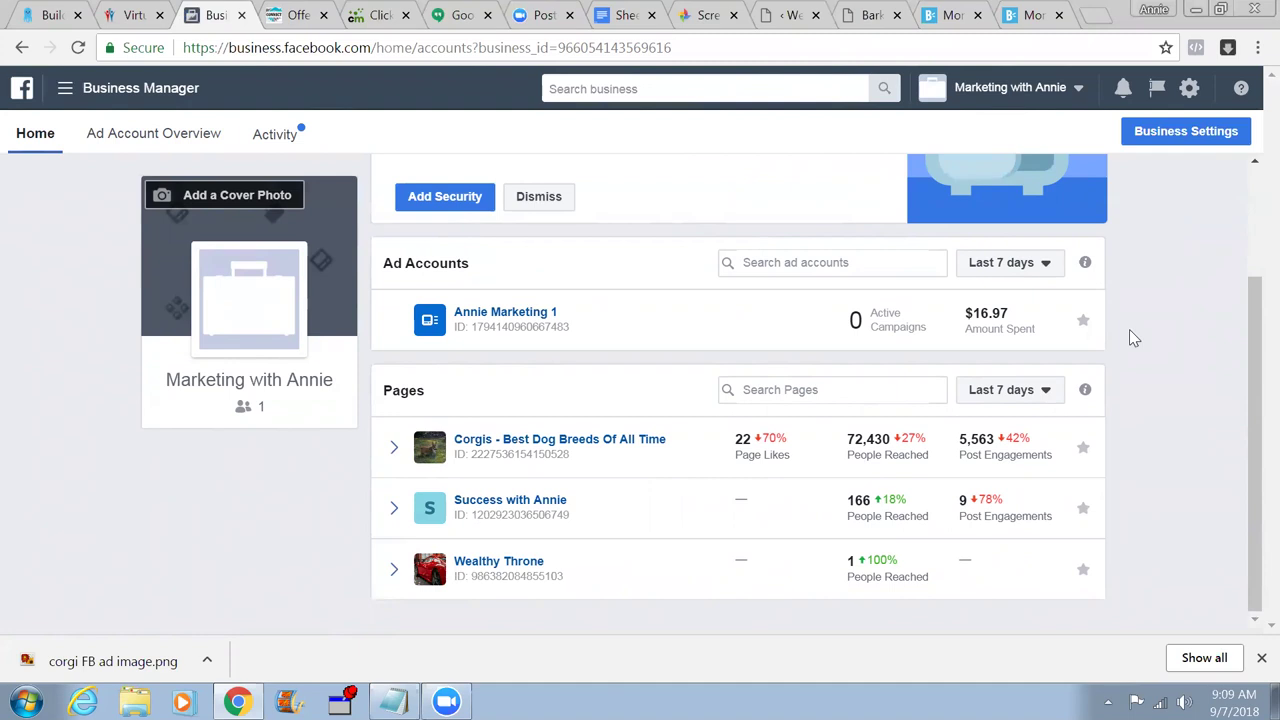
click(65, 88)
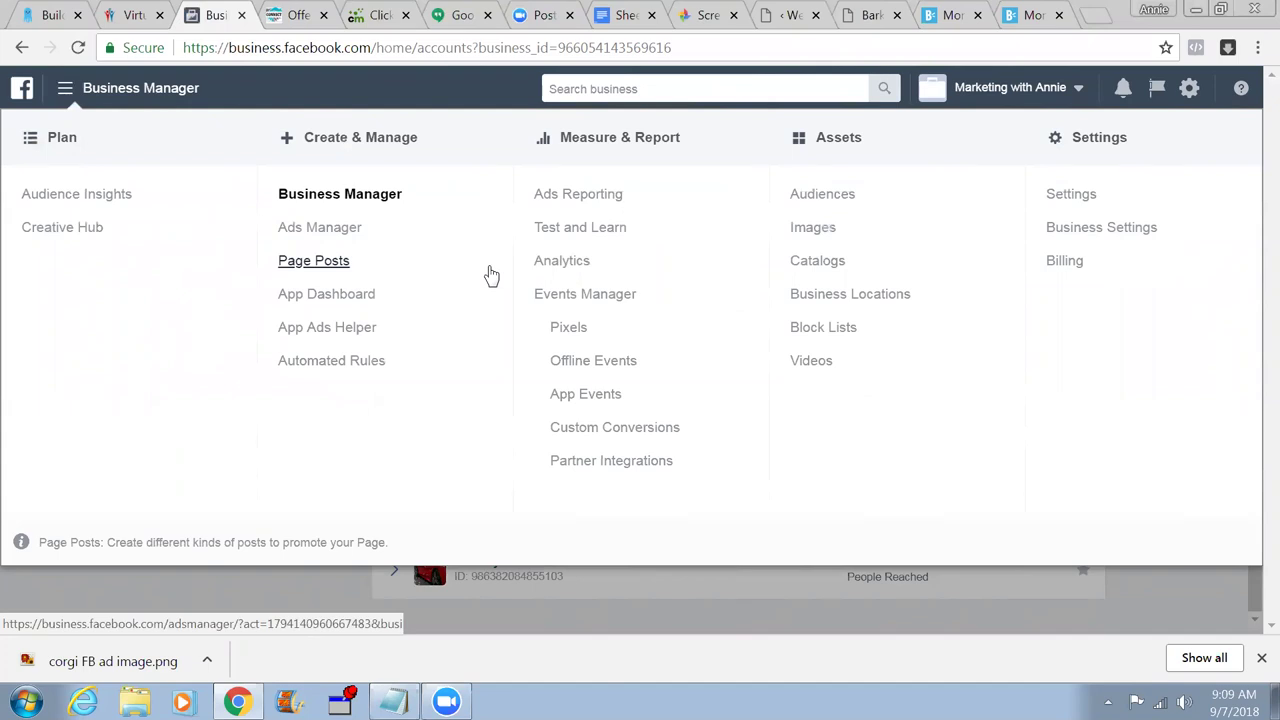
click(824, 198)
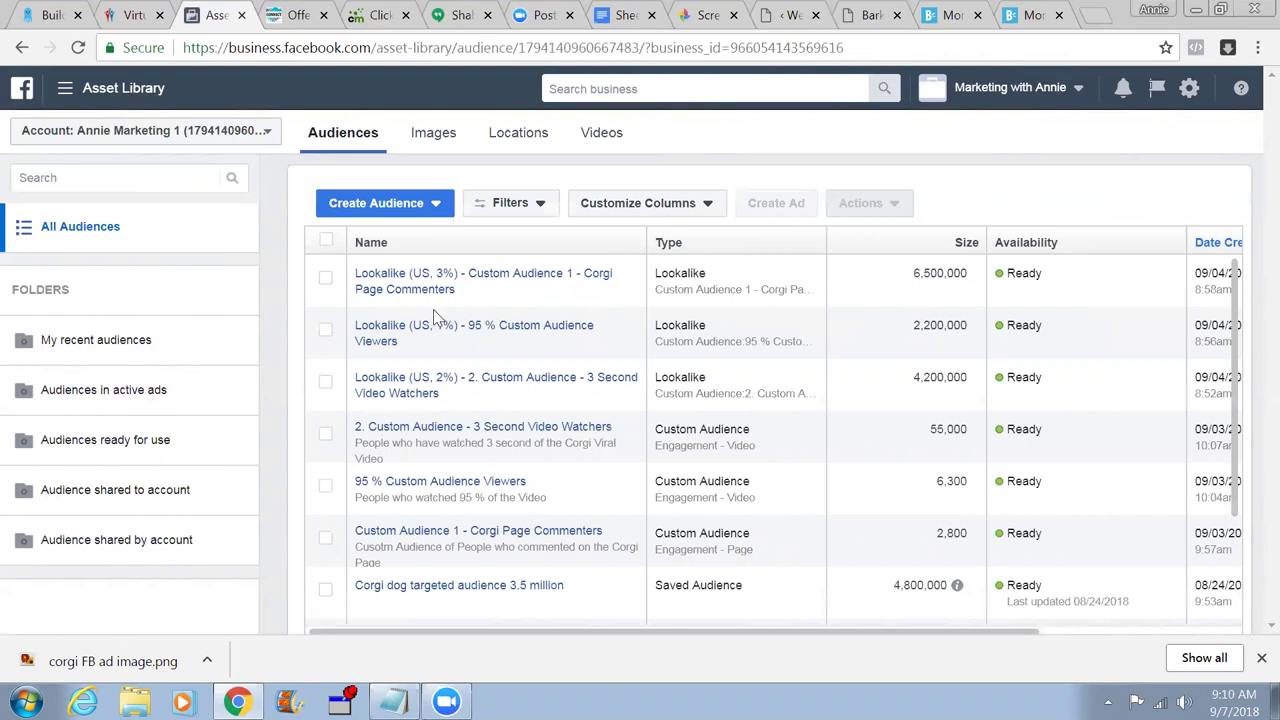
mouse_move(491, 334)
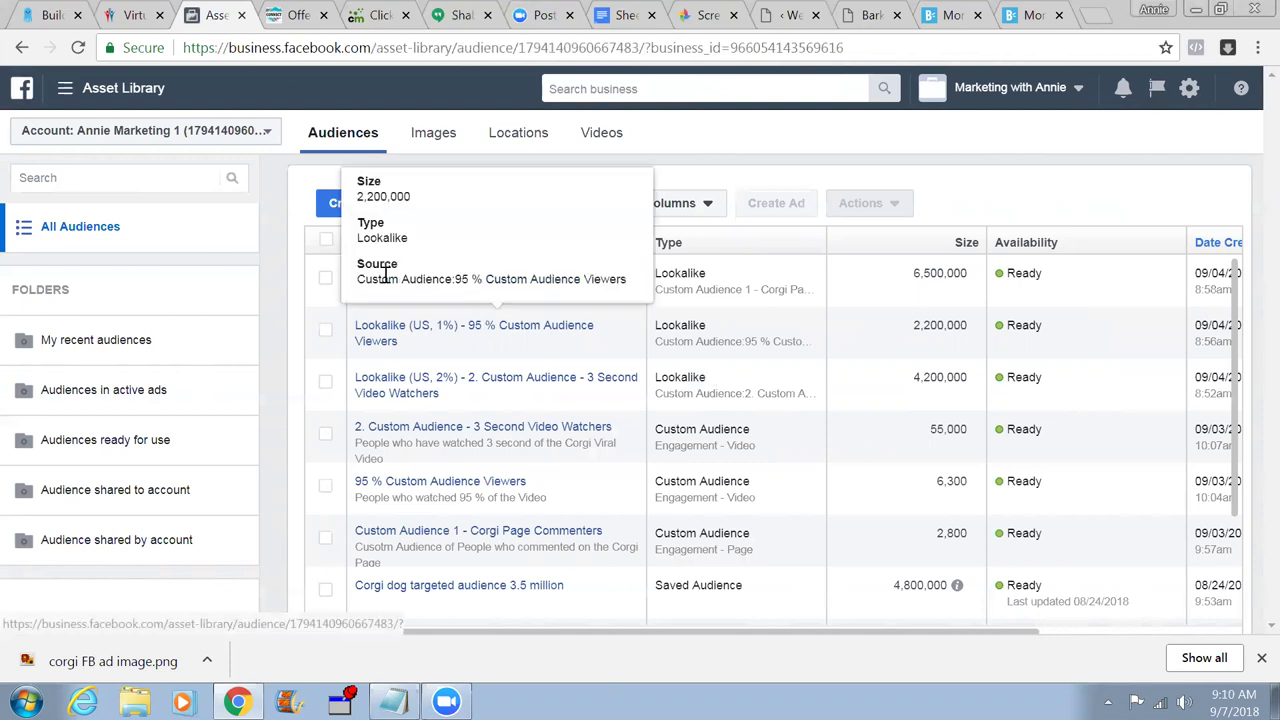
mouse_move(508, 278)
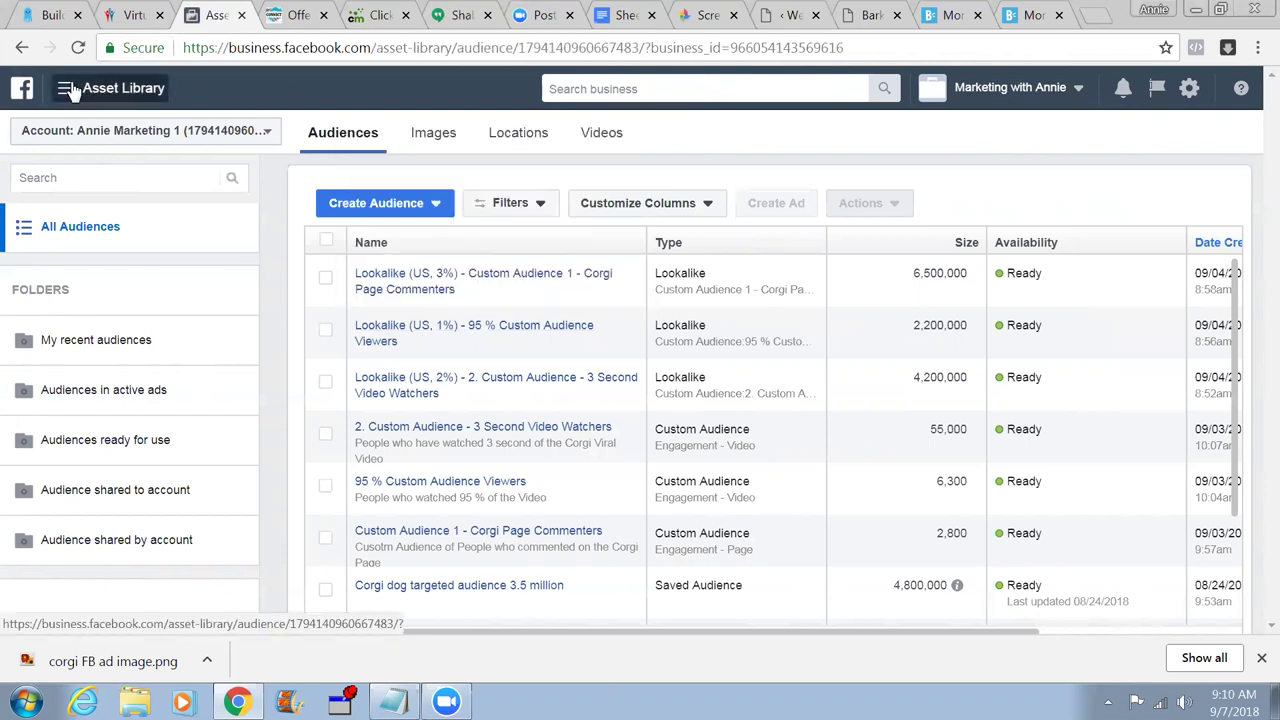
- Start a new campaign in Ads Manager with Traffic as its marketing objective
mouse_move(68, 90)
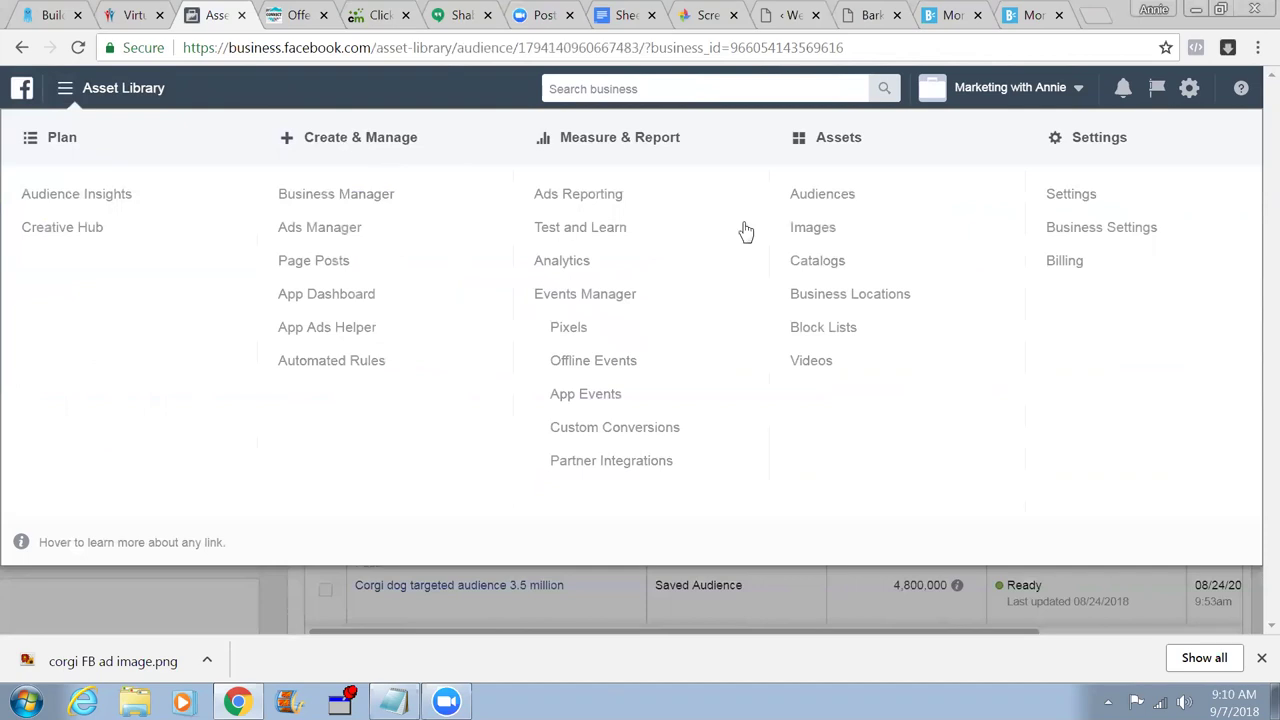
click(320, 229)
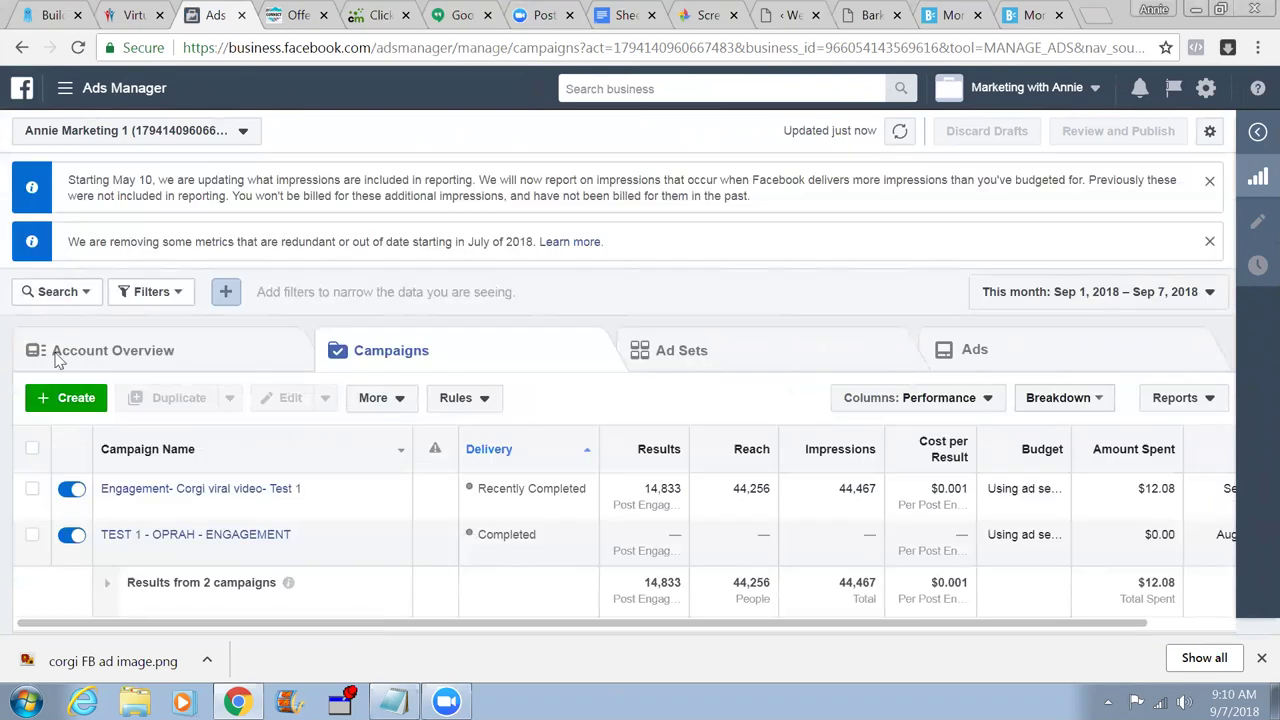
click(62, 398)
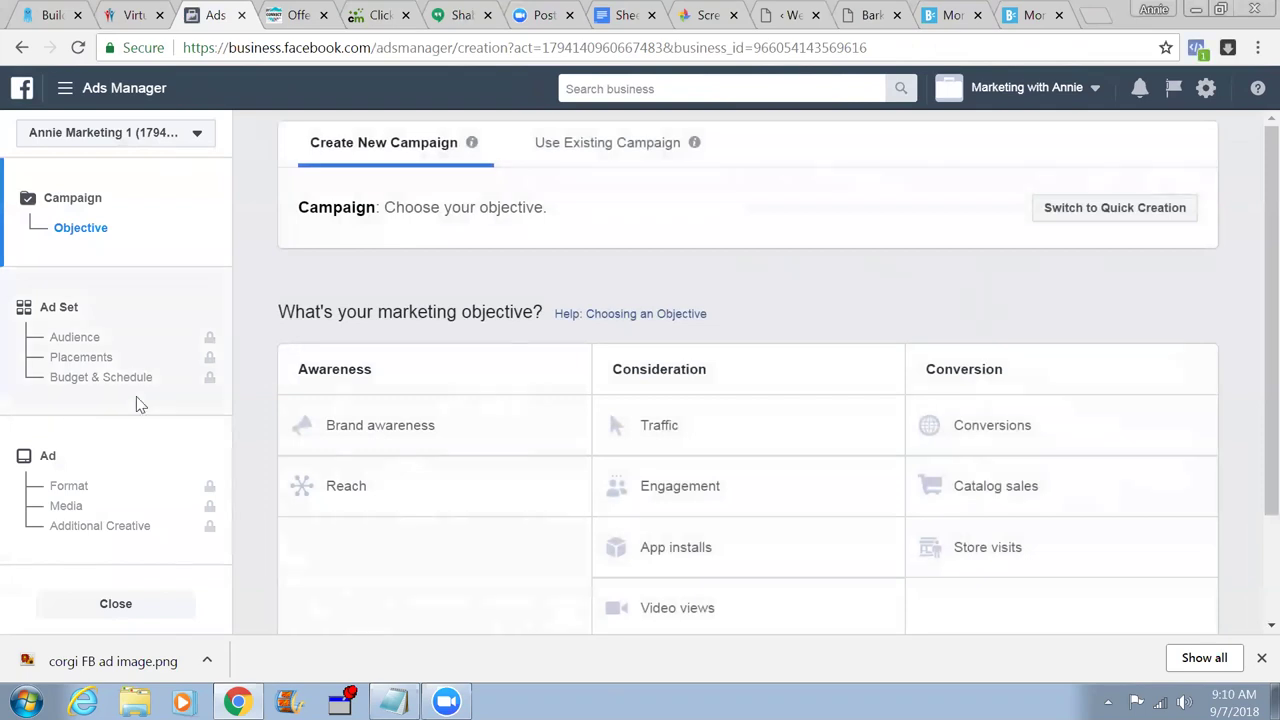
click(657, 426)
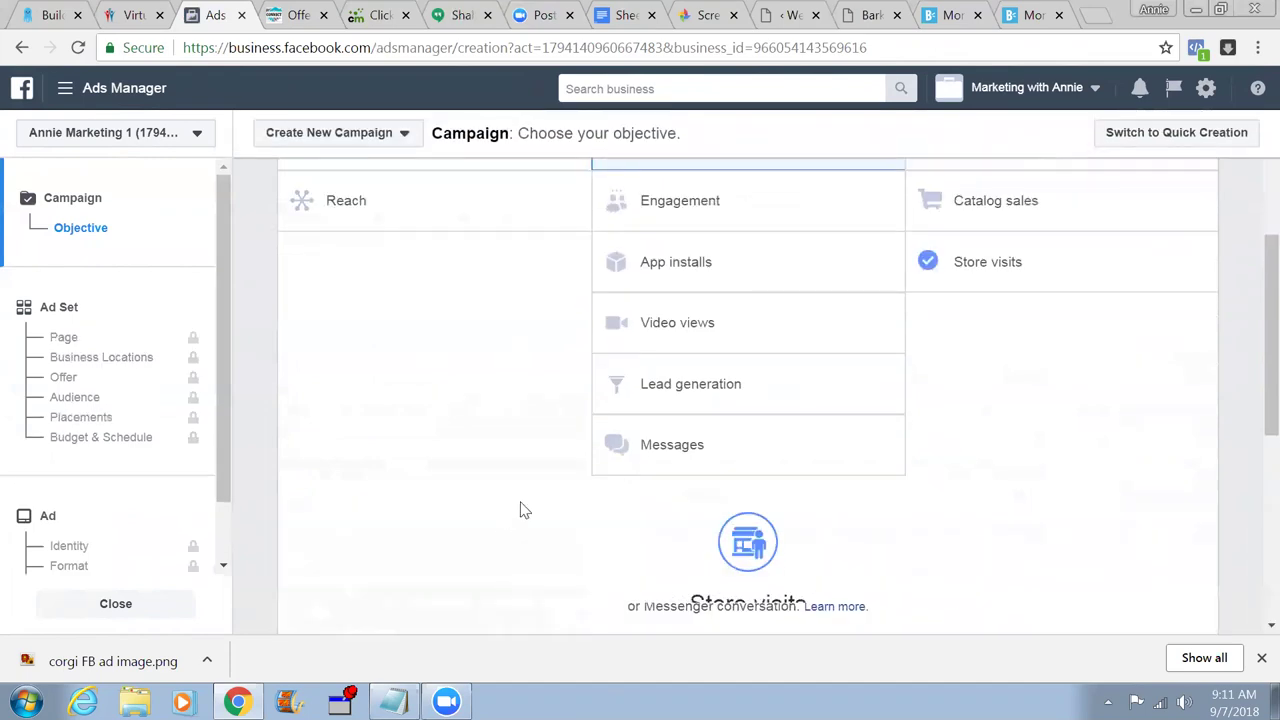
click(840, 203)
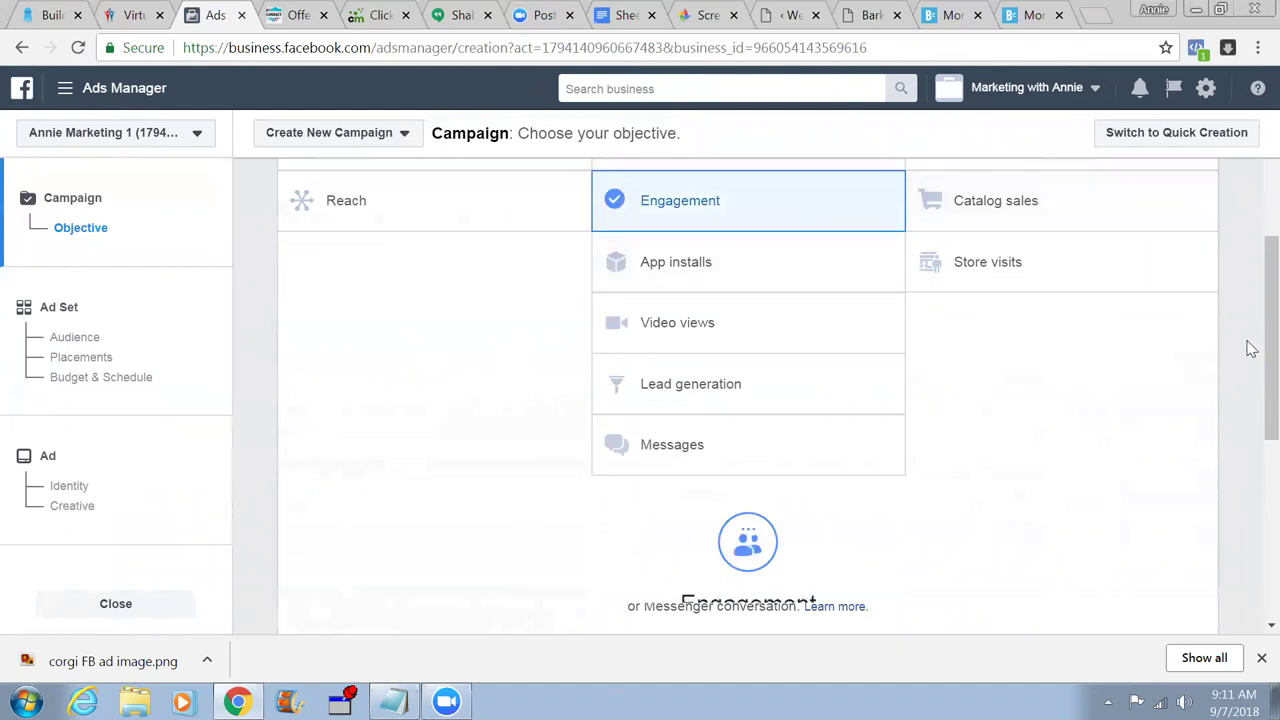
scroll(1253, 352, up, 3)
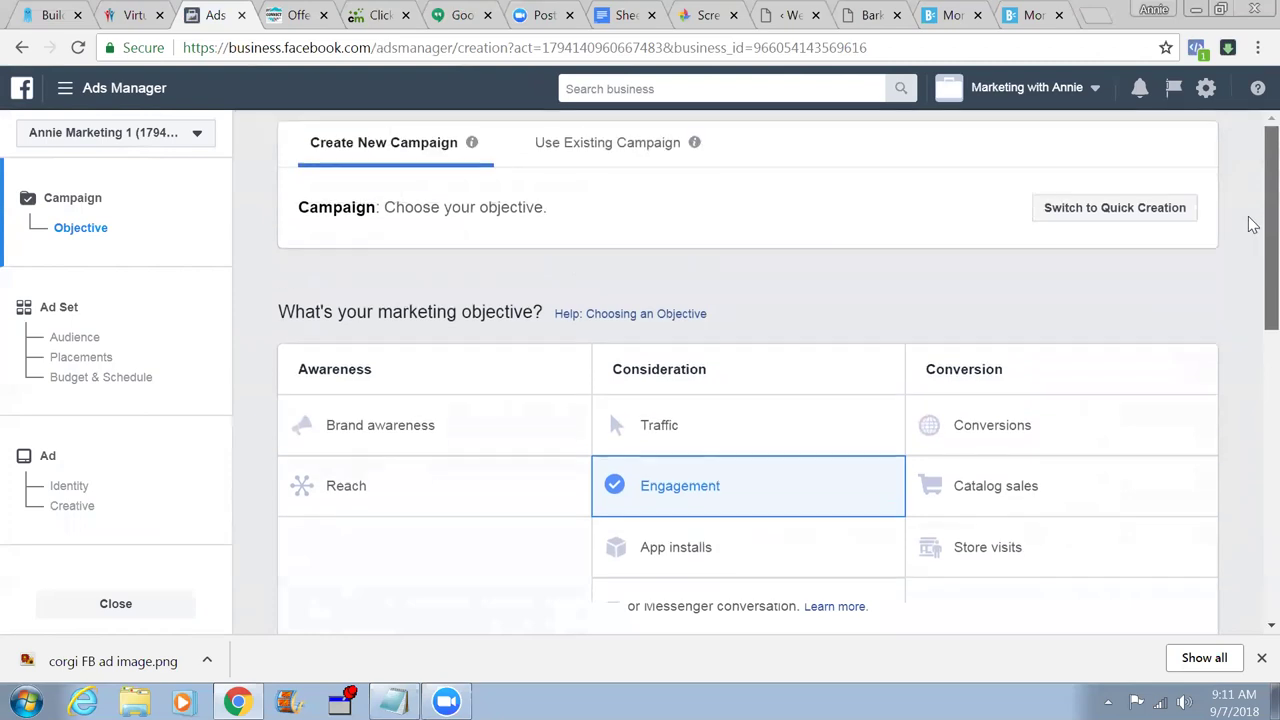
click(714, 436)
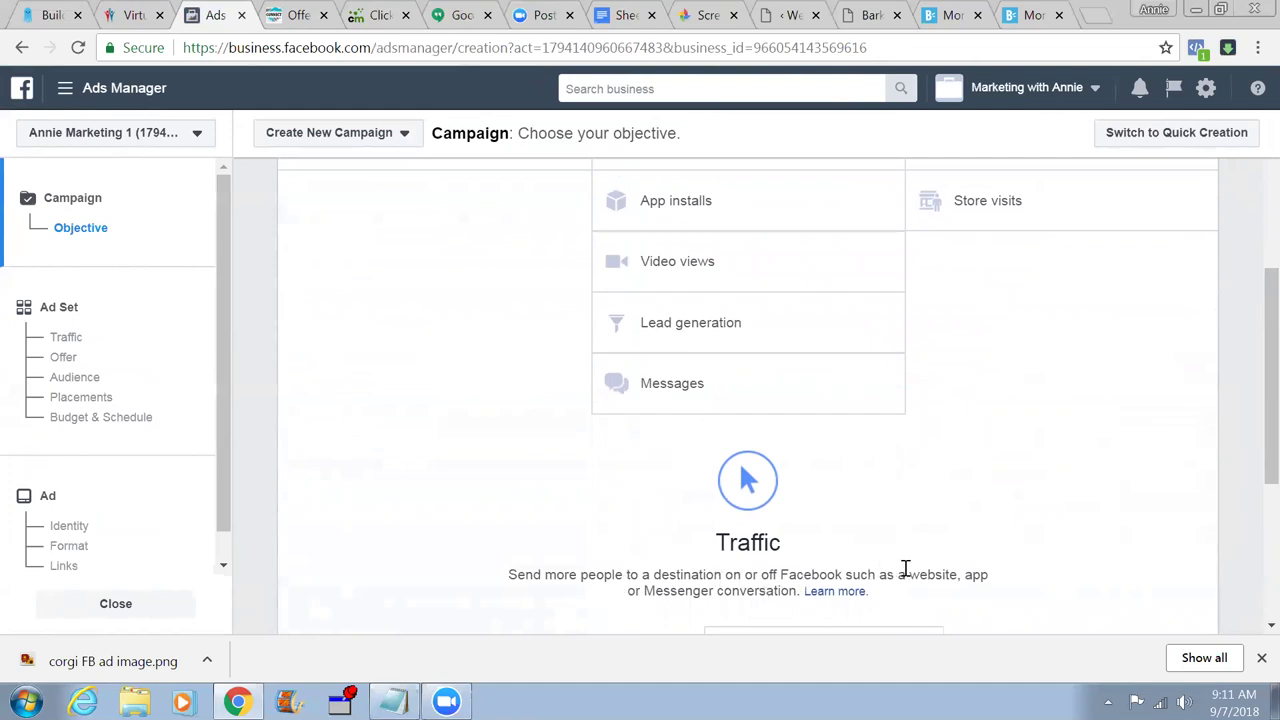
drag(1253, 451, 1253, 591)
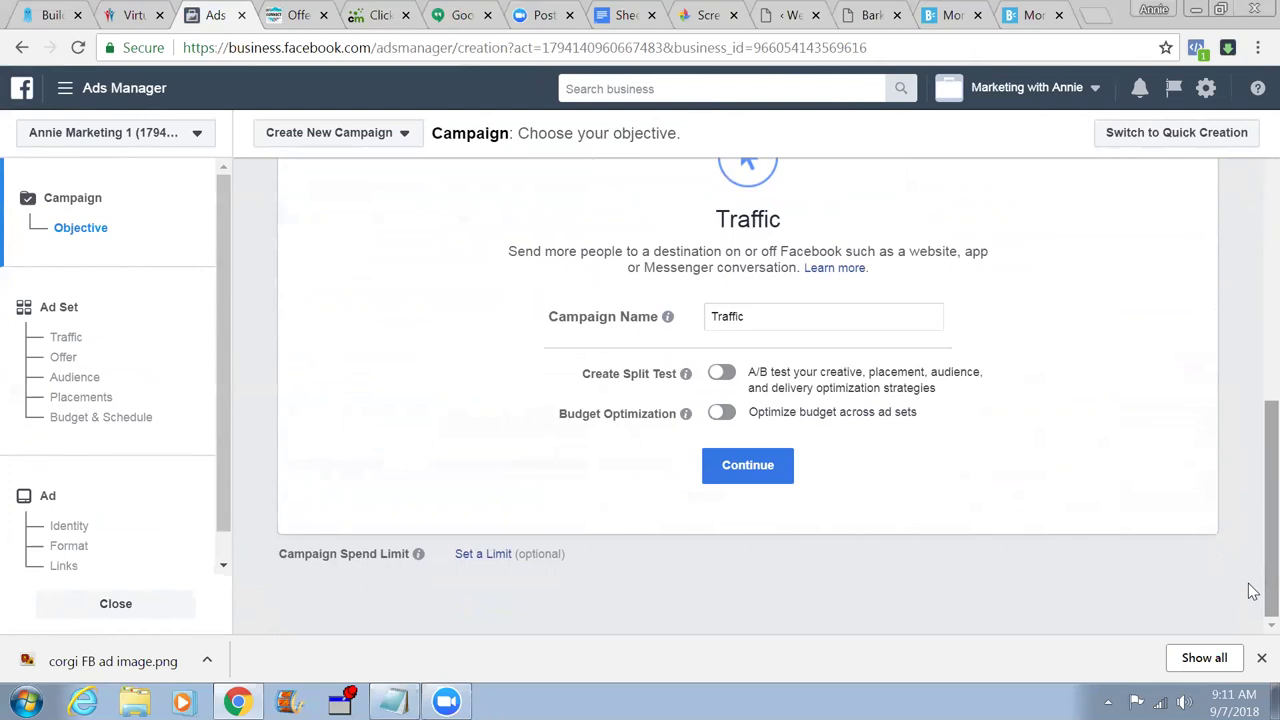
- Switch to the Bark Box page in InstaBuilder and open its script settings, ready for entry in Head Scripts
click(791, 16)
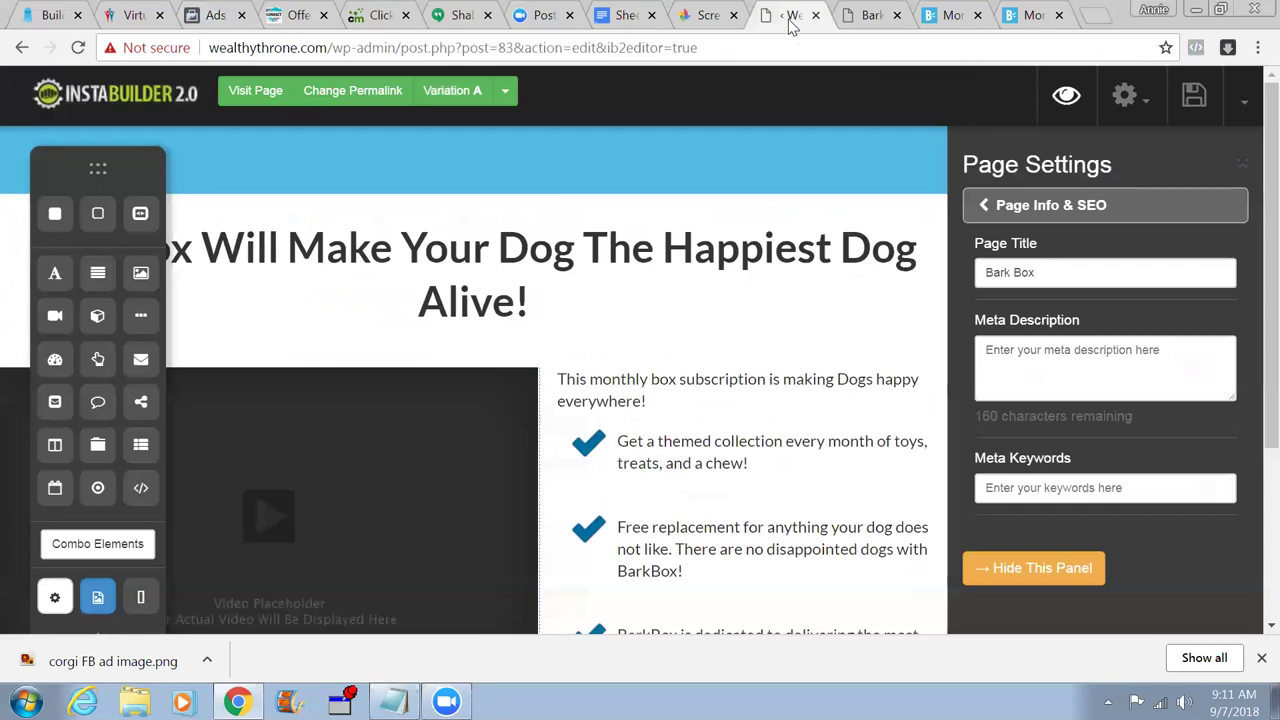
click(1018, 208)
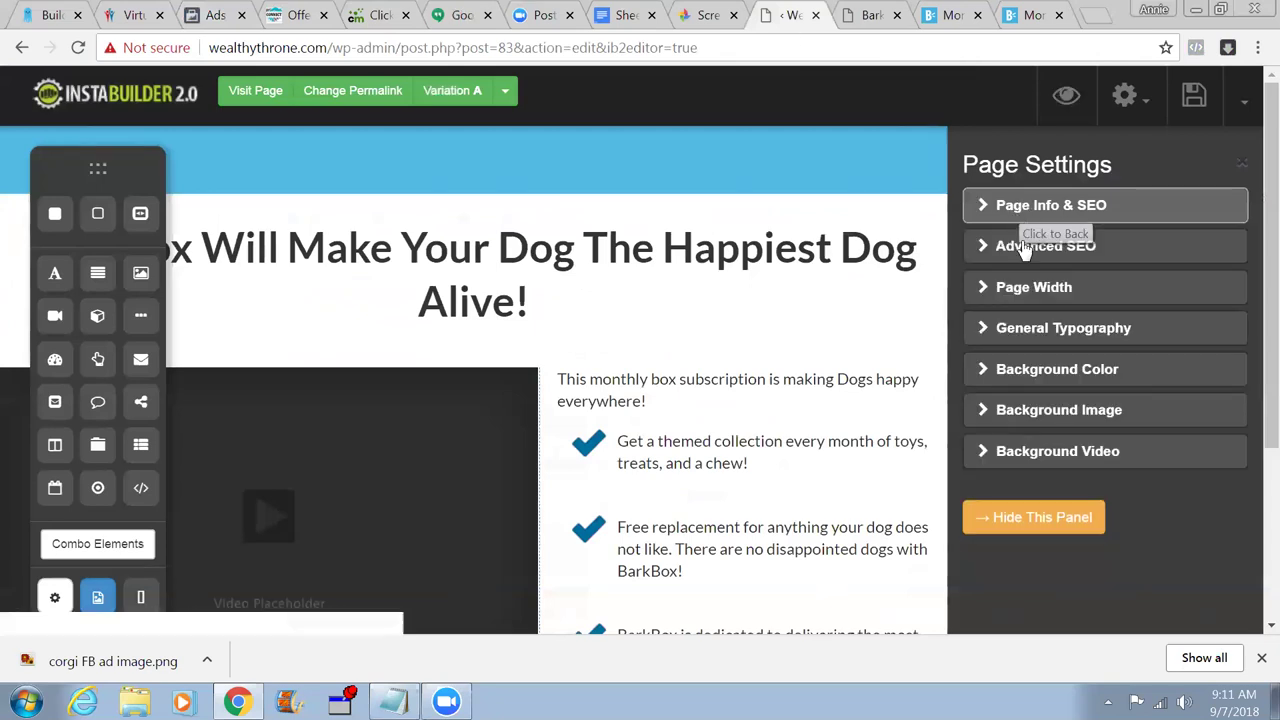
click(1135, 115)
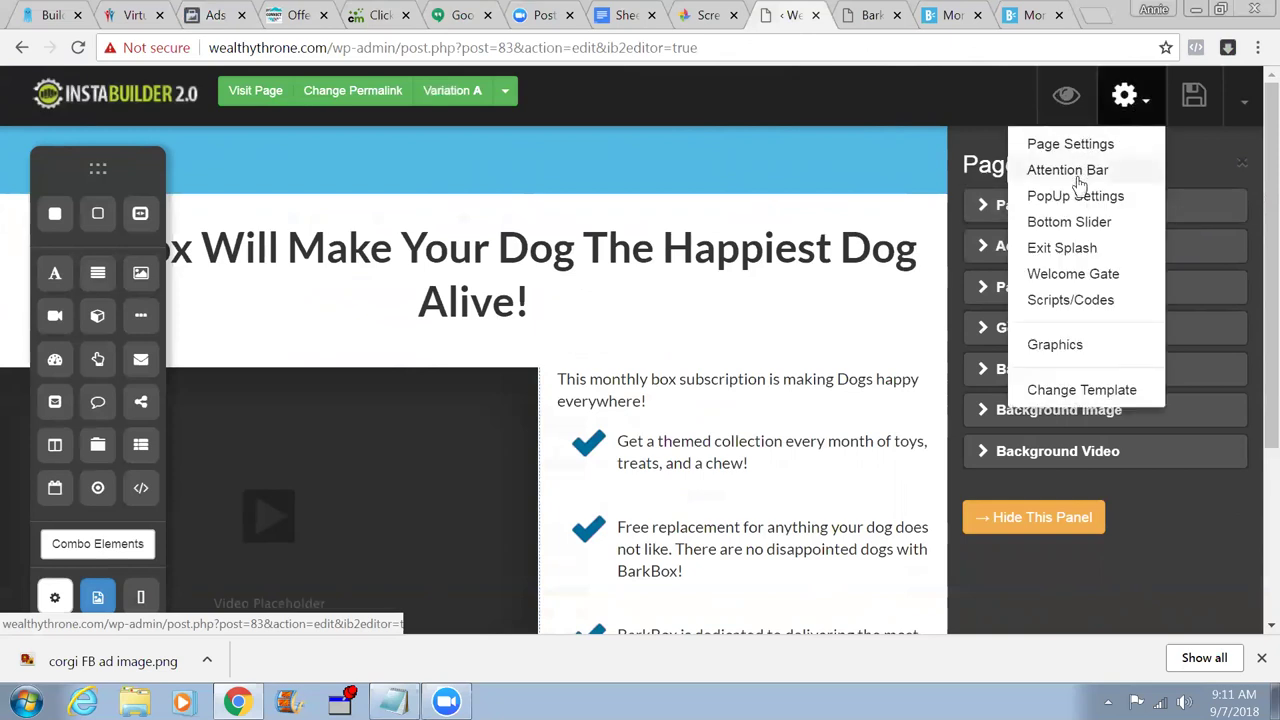
click(1068, 302)
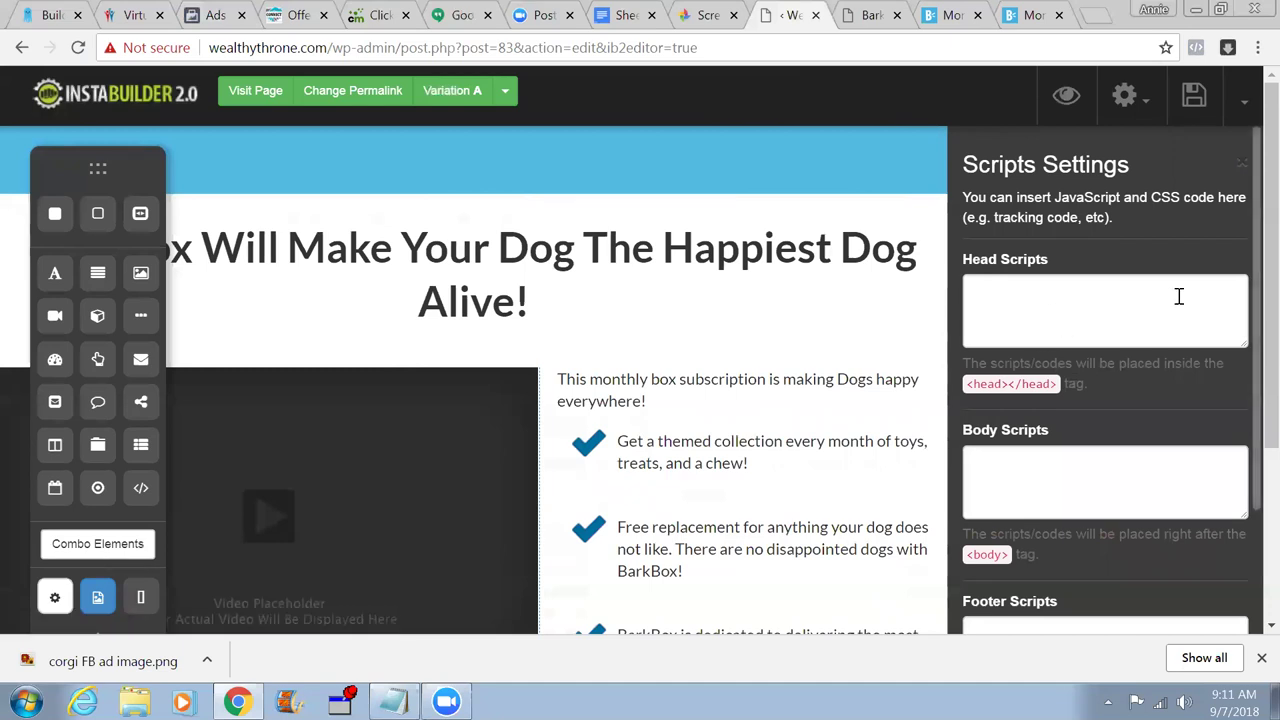
scroll(1250, 245, down, 3)
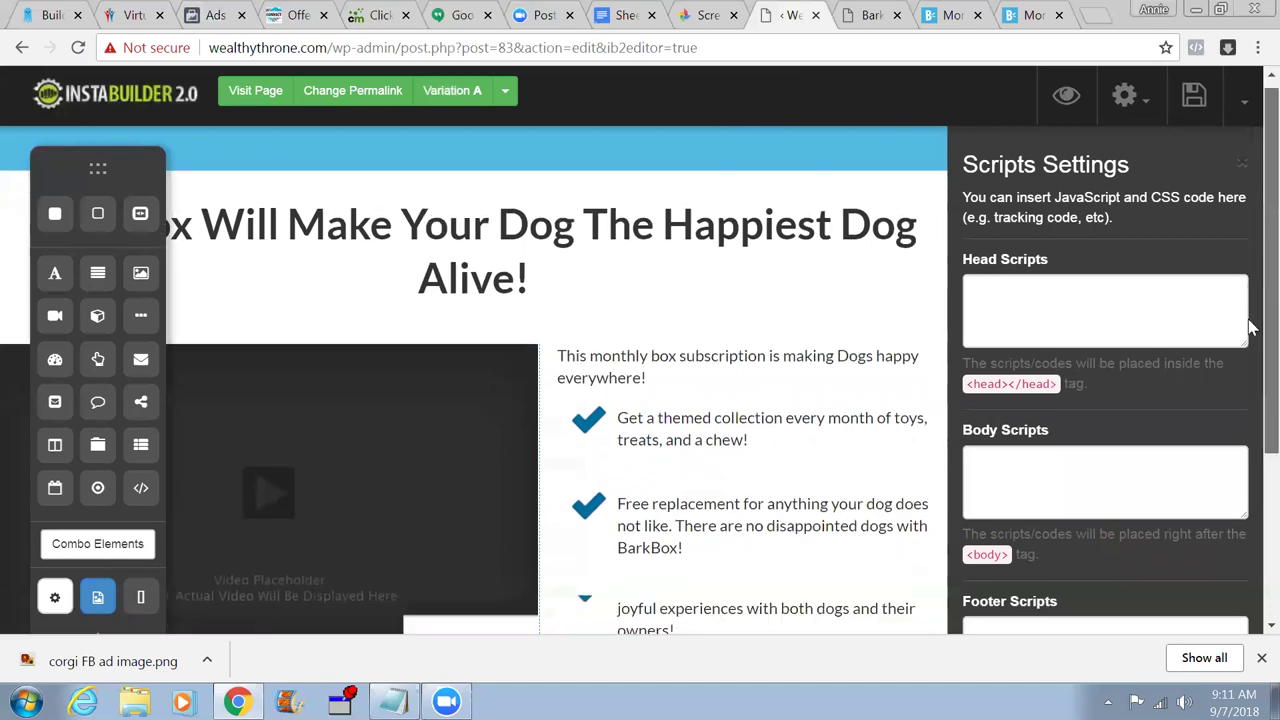
scroll(1252, 470, up, 3)
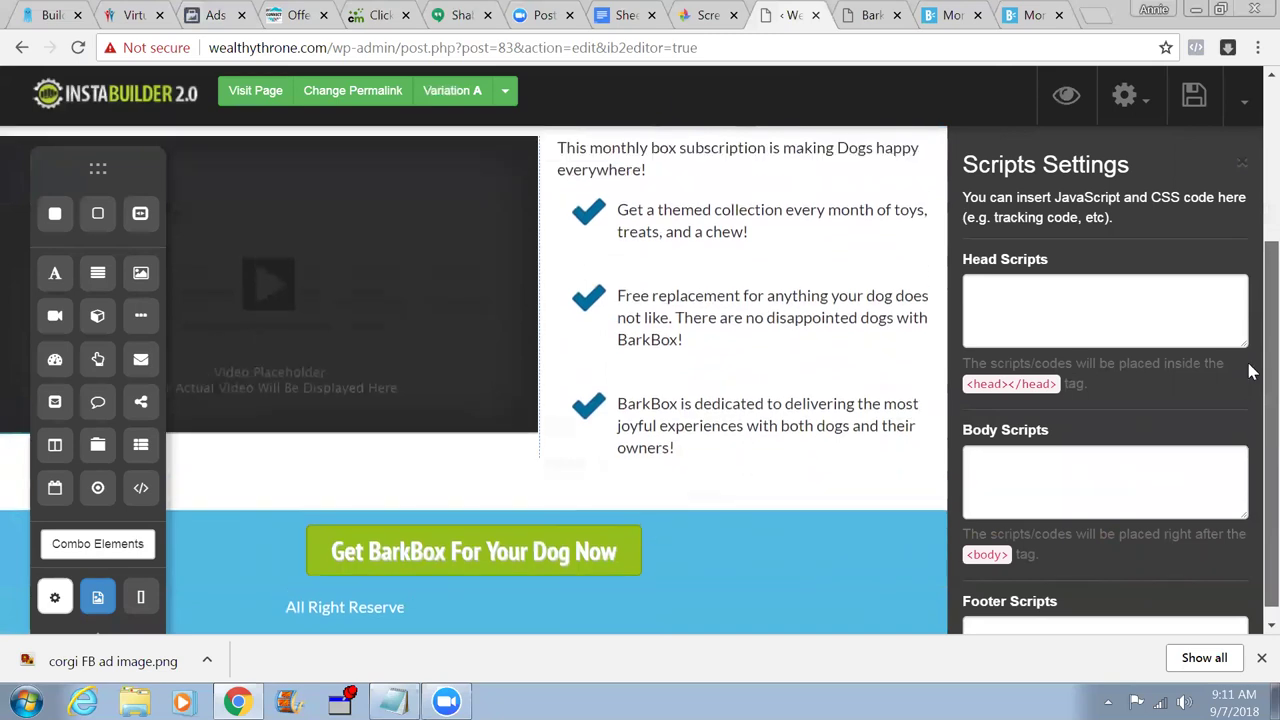
click(1052, 304)
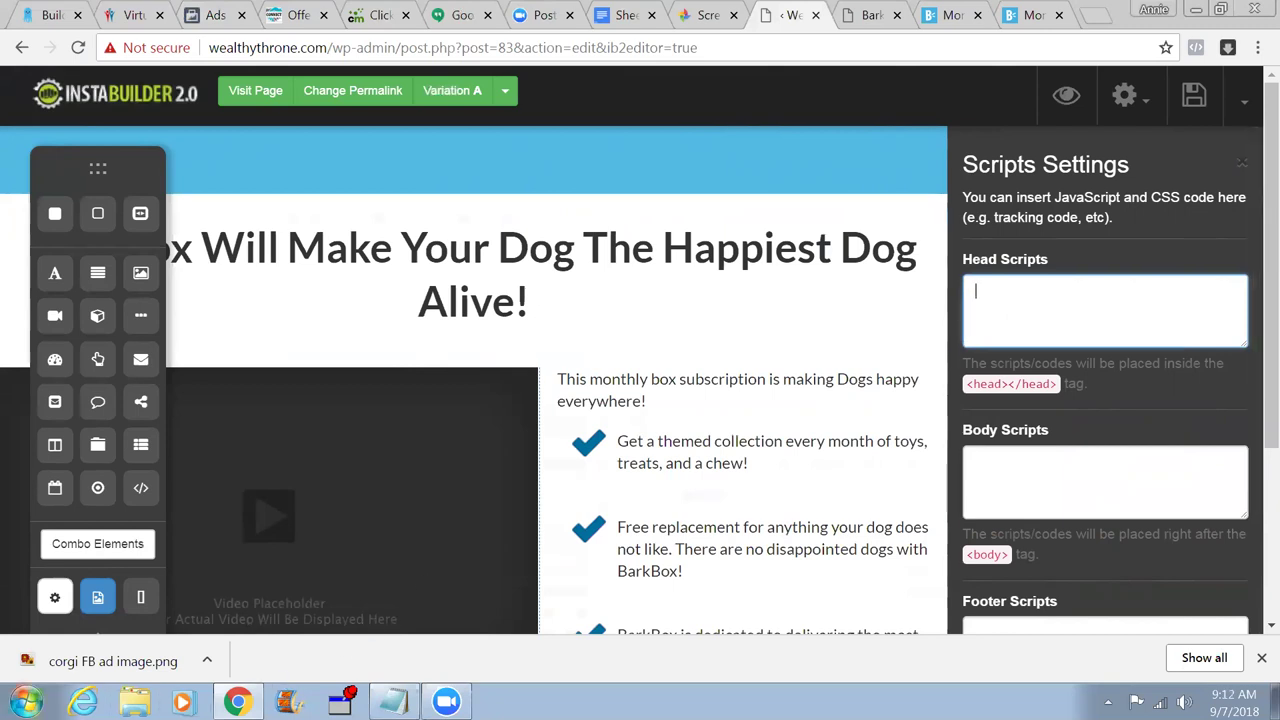
- Search the computer for the Facebook pixel file with "FB pxel" and copy the term for use in a new browser tab
click(27, 701)
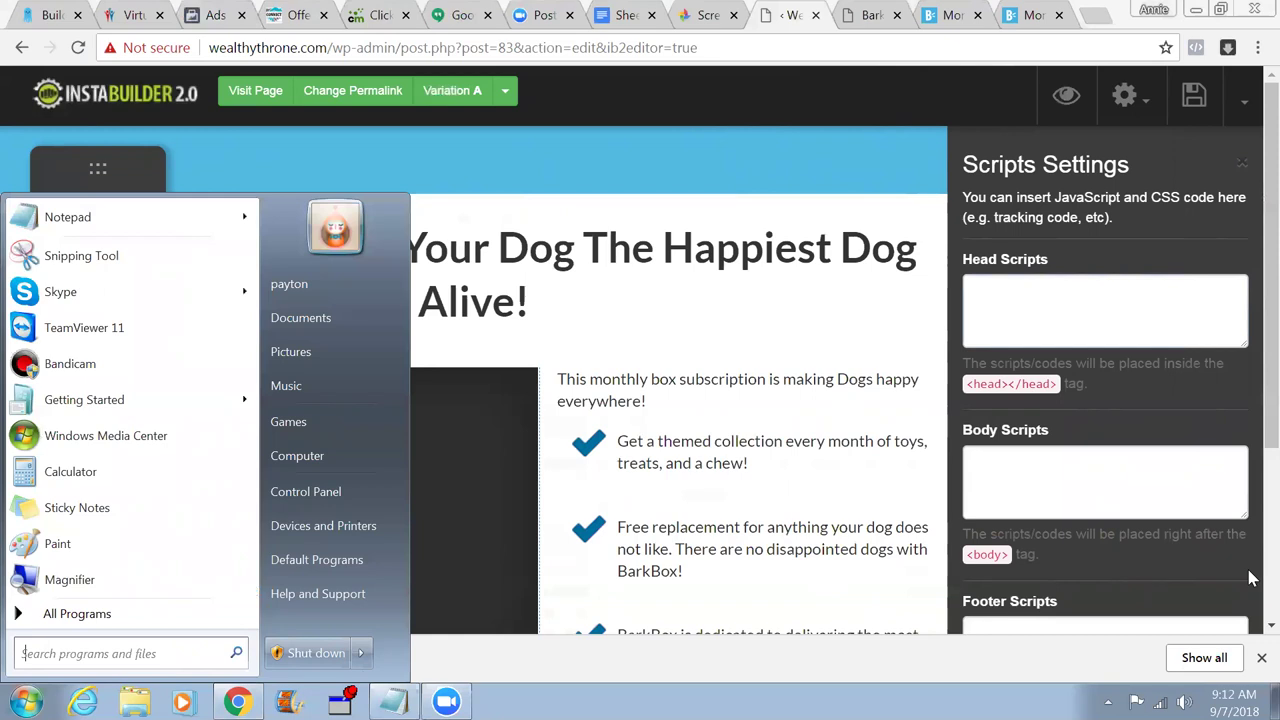
text(pixel)
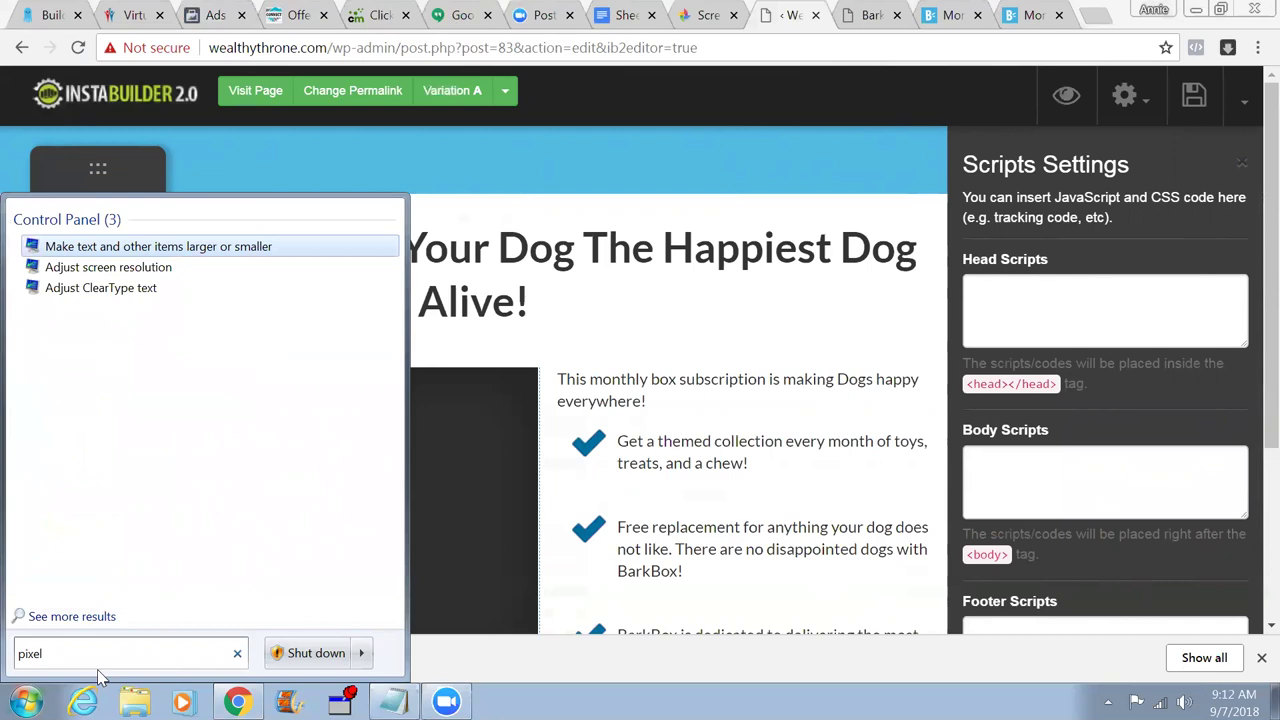
text(FB)
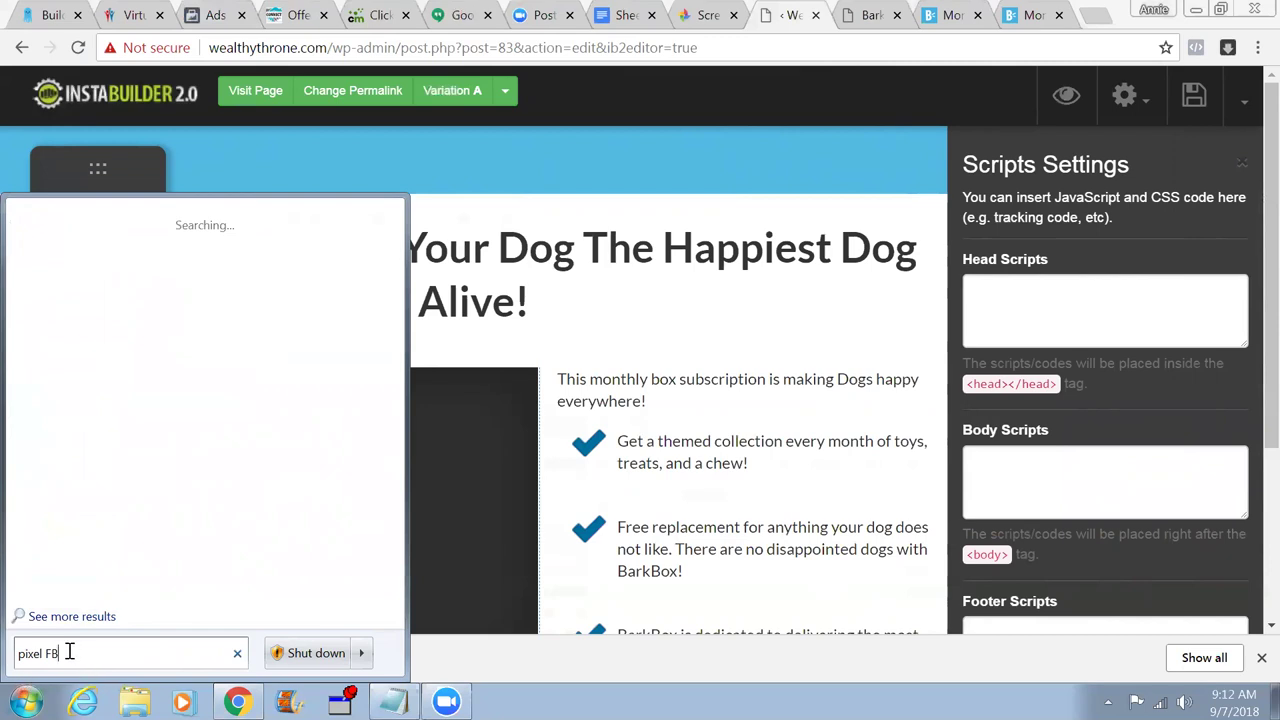
drag(45, 656, 3, 660)
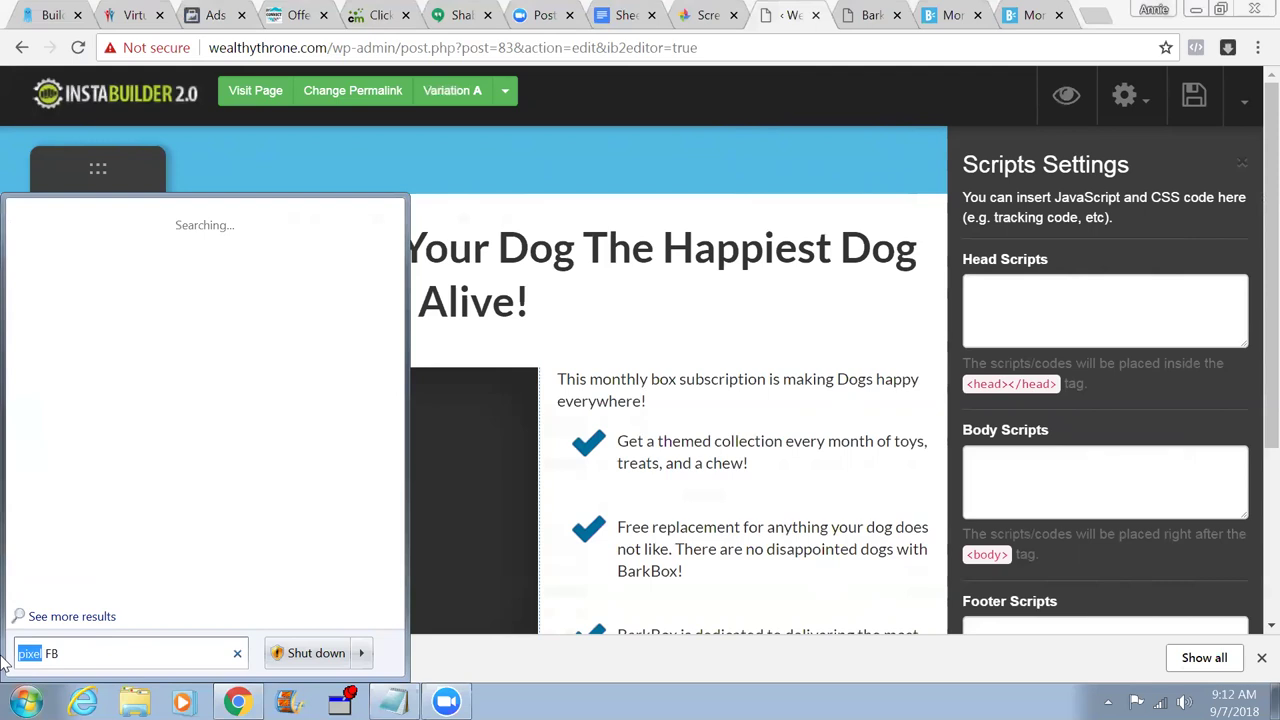
key(Delete)
key(Delete)
drag(68, 656, 12, 656)
right_click(30, 655)
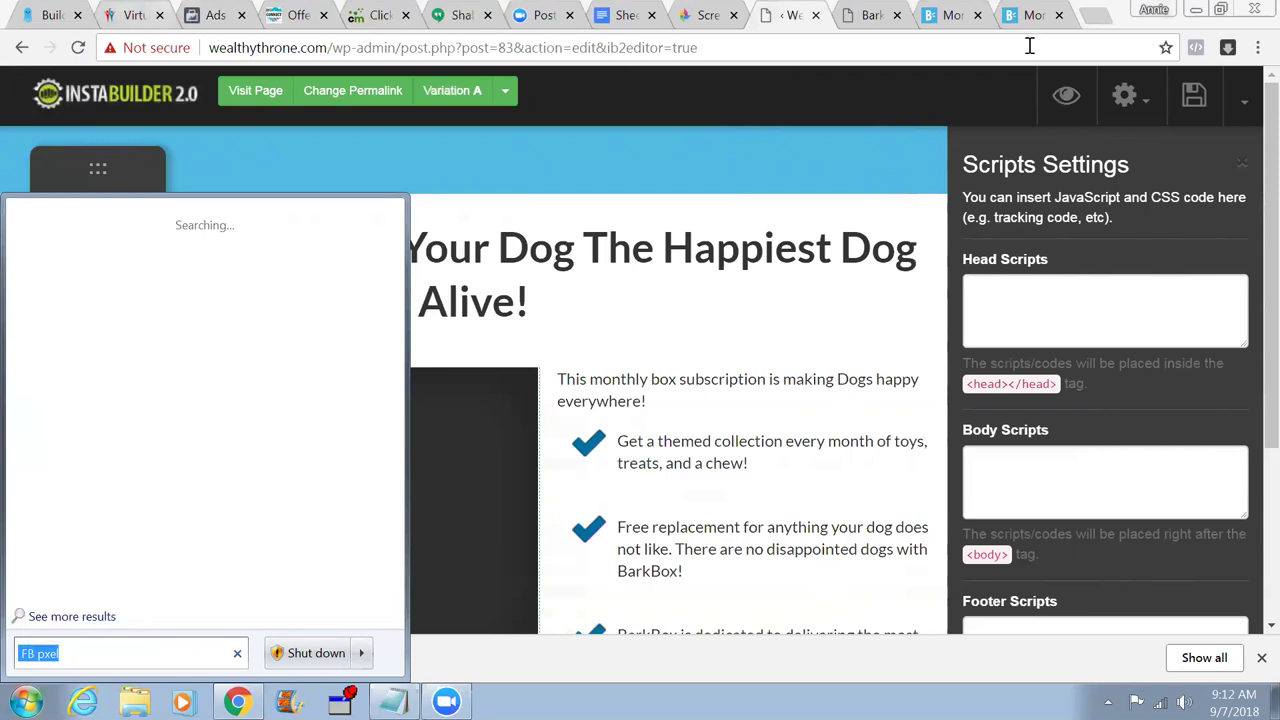
key(ctrl+t)
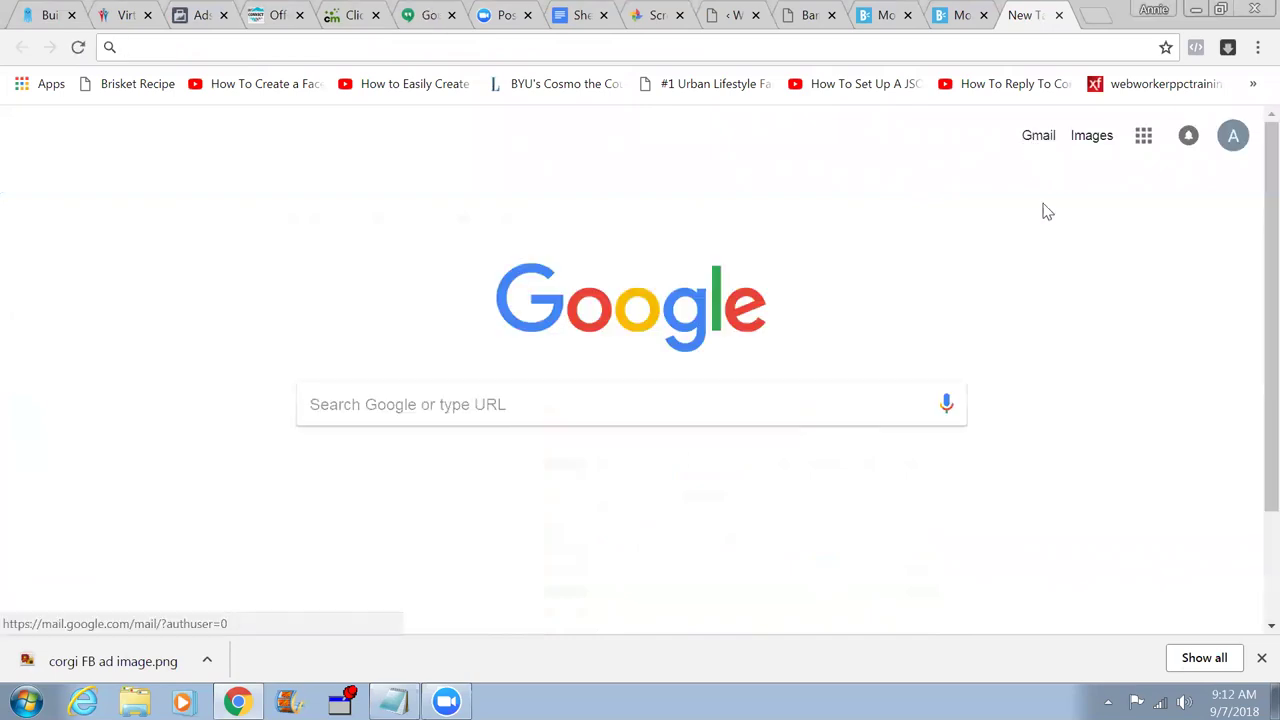
- Switch back to Ads Manager and open the Pixels page in Events Manager, discarding the unsaved campaign
click(190, 28)
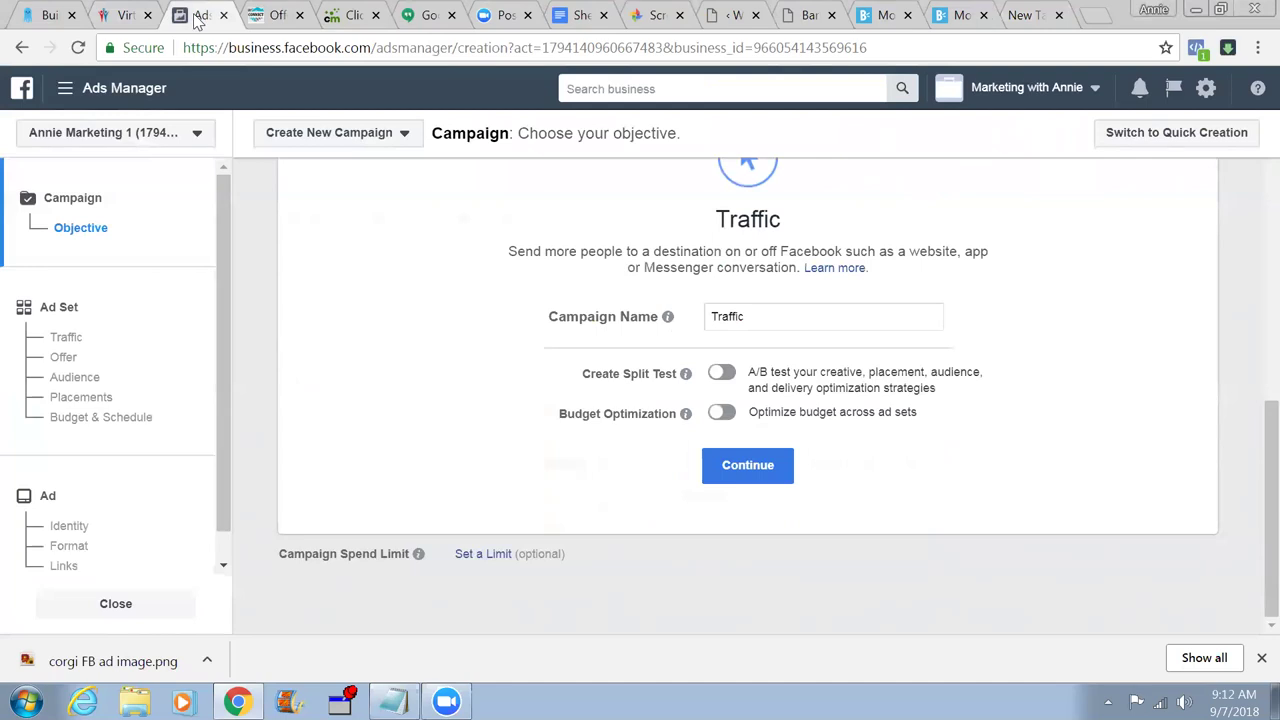
click(65, 90)
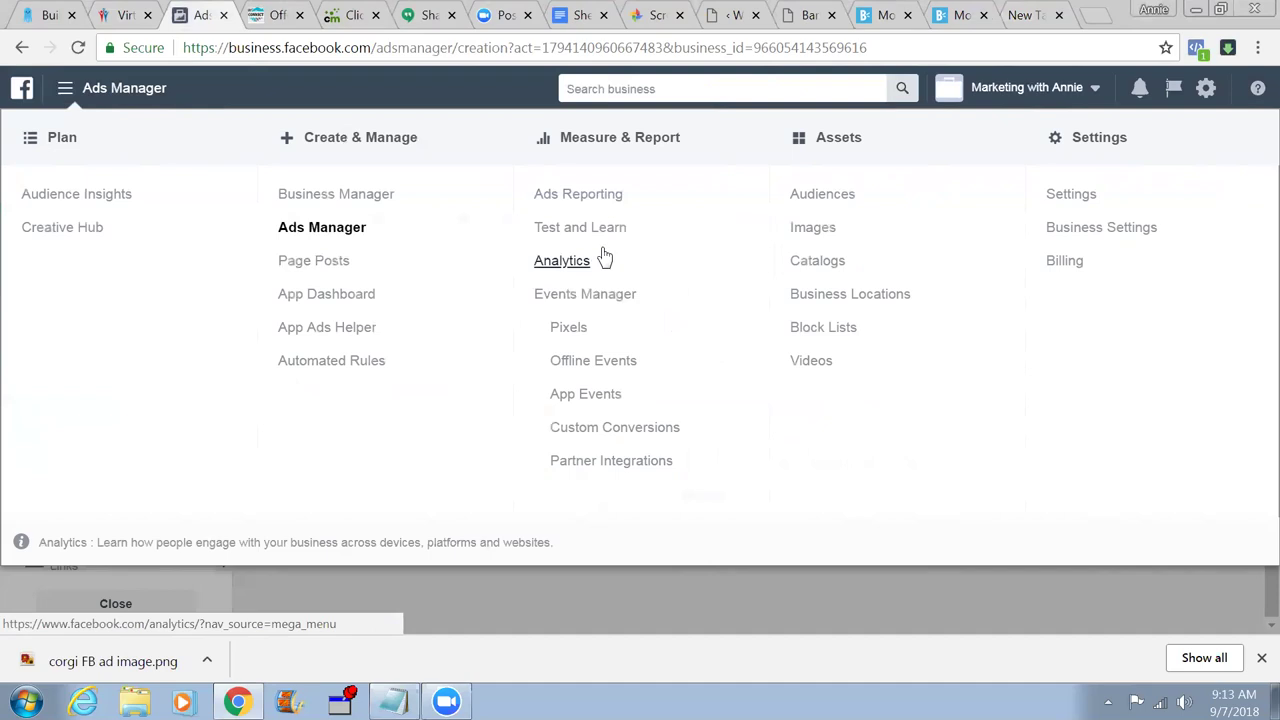
click(566, 330)
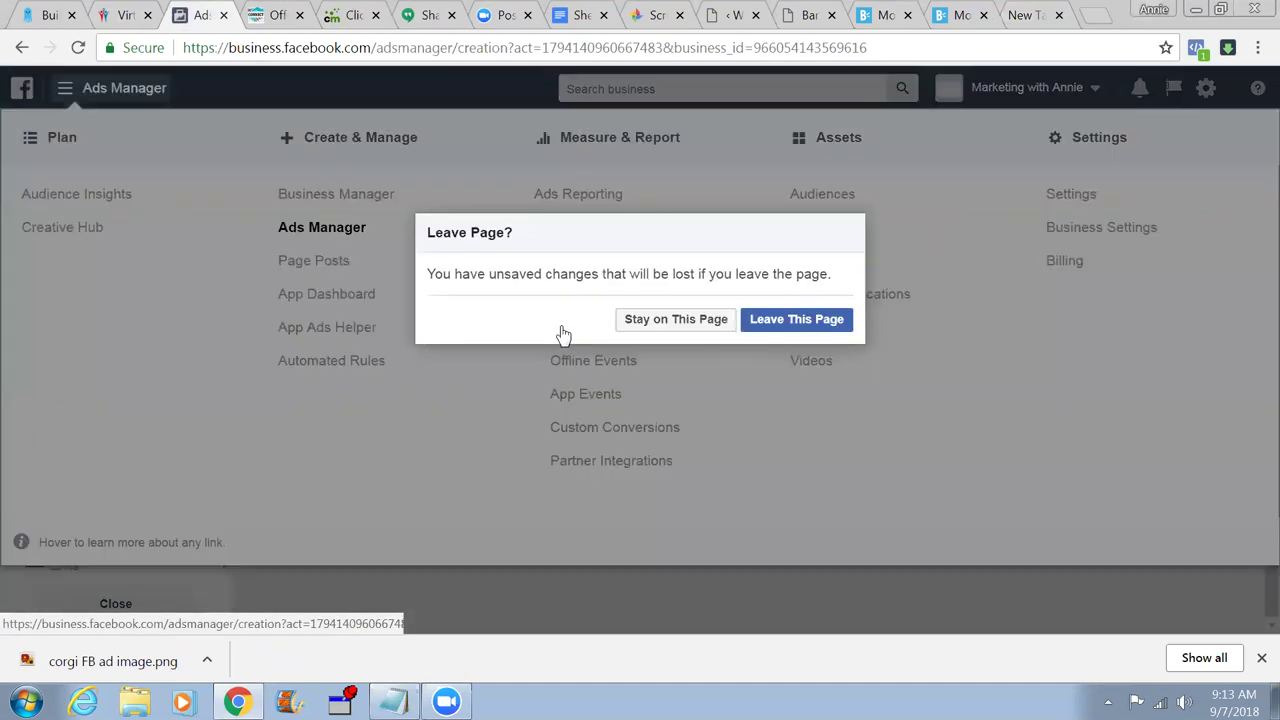
click(800, 319)
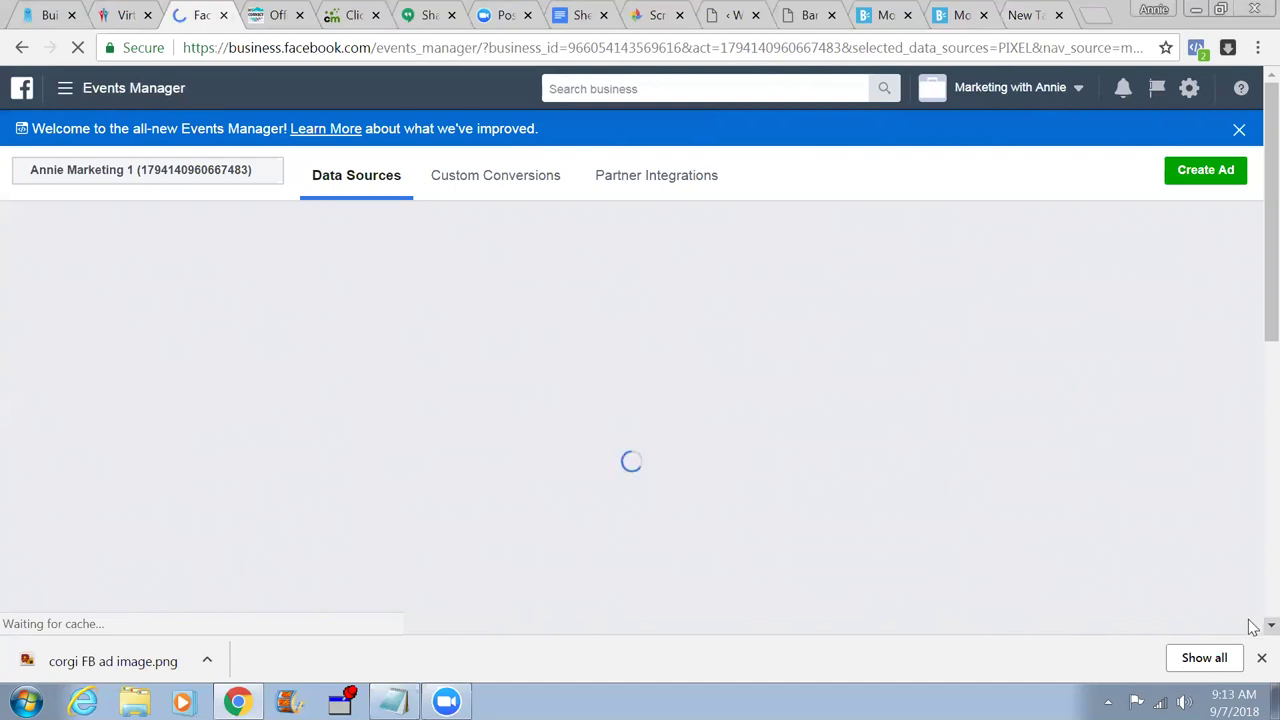
scroll(1252, 608, down, 1)
scroll(1252, 608, down, 5)
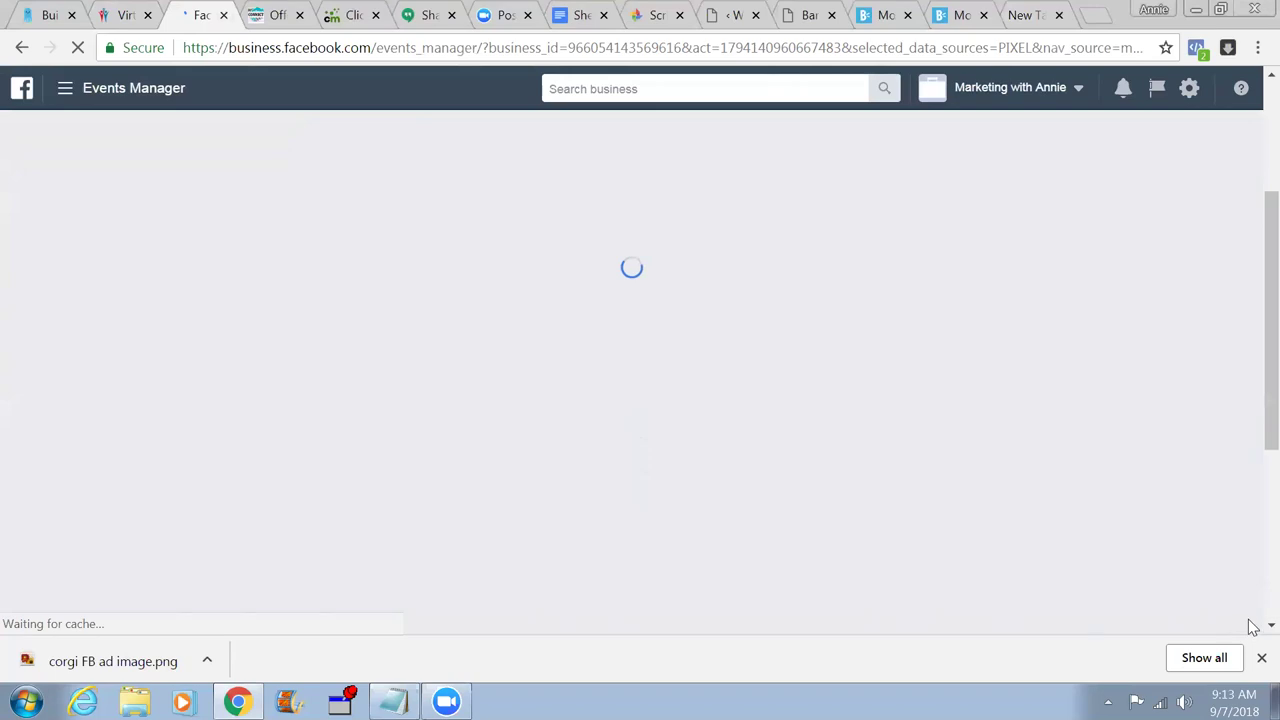
scroll(1253, 627, down, 3)
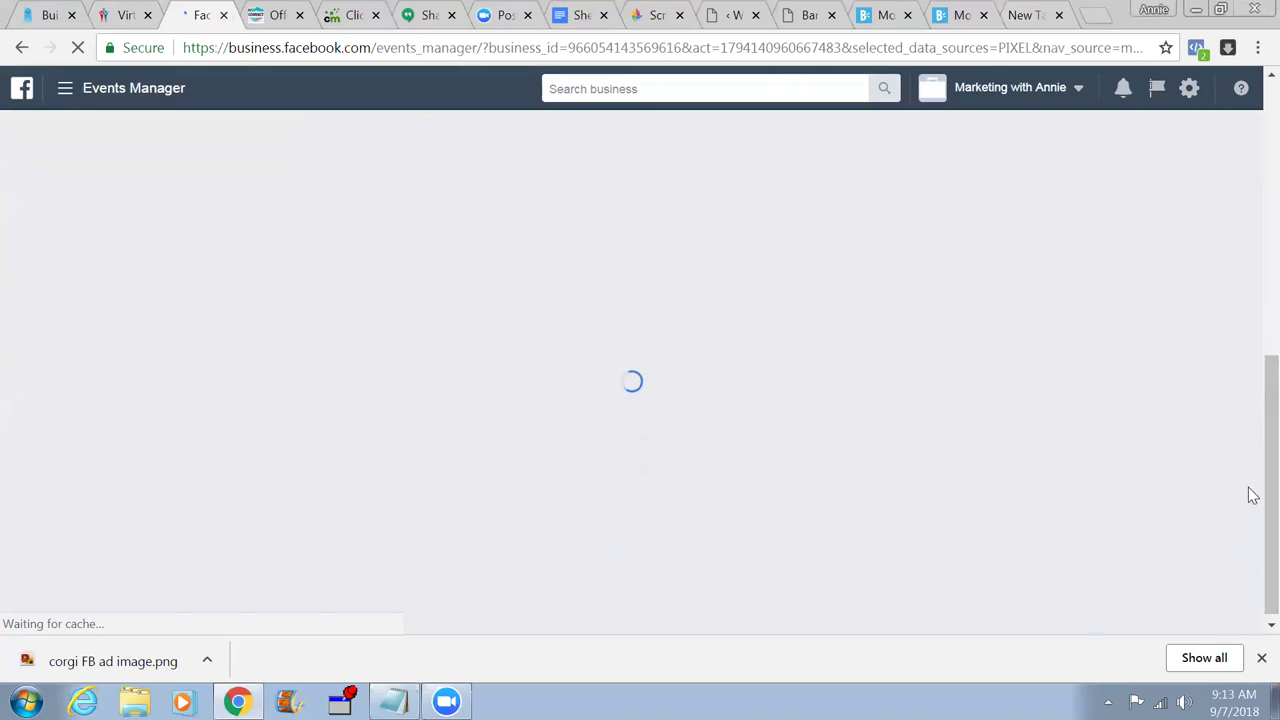
scroll(1252, 82, up, 5)
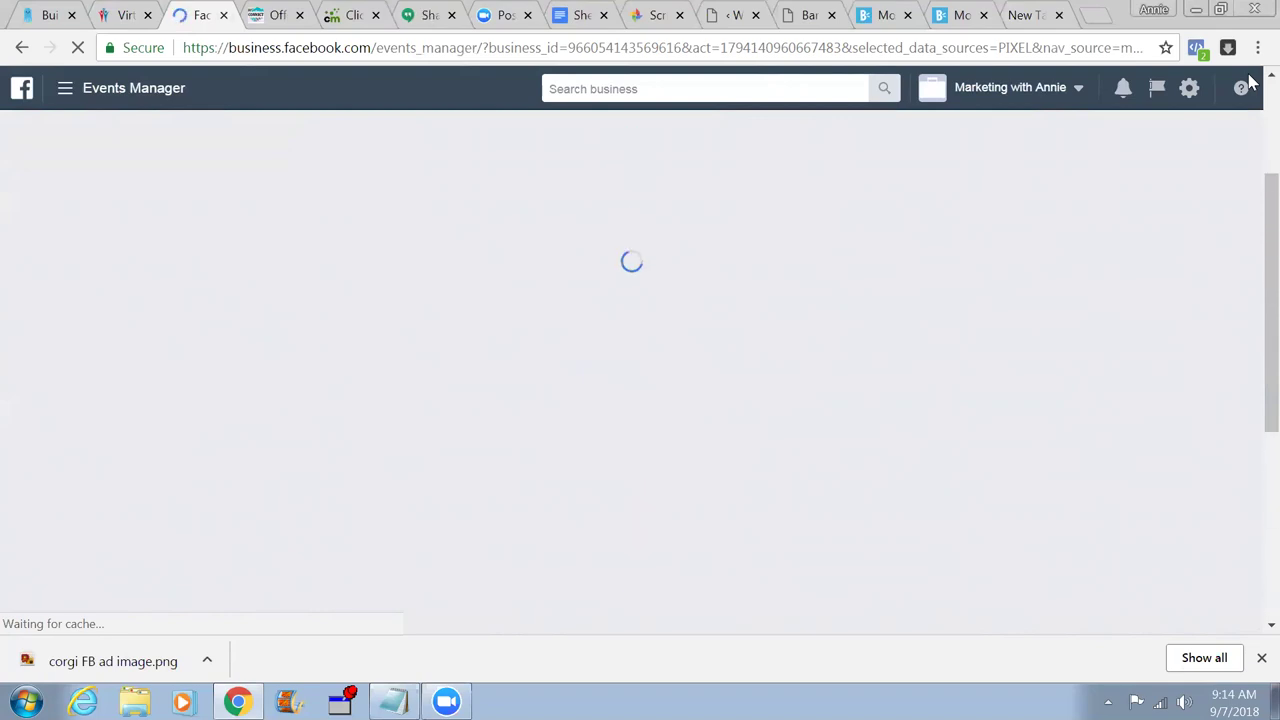
scroll(1250, 82, up, 3)
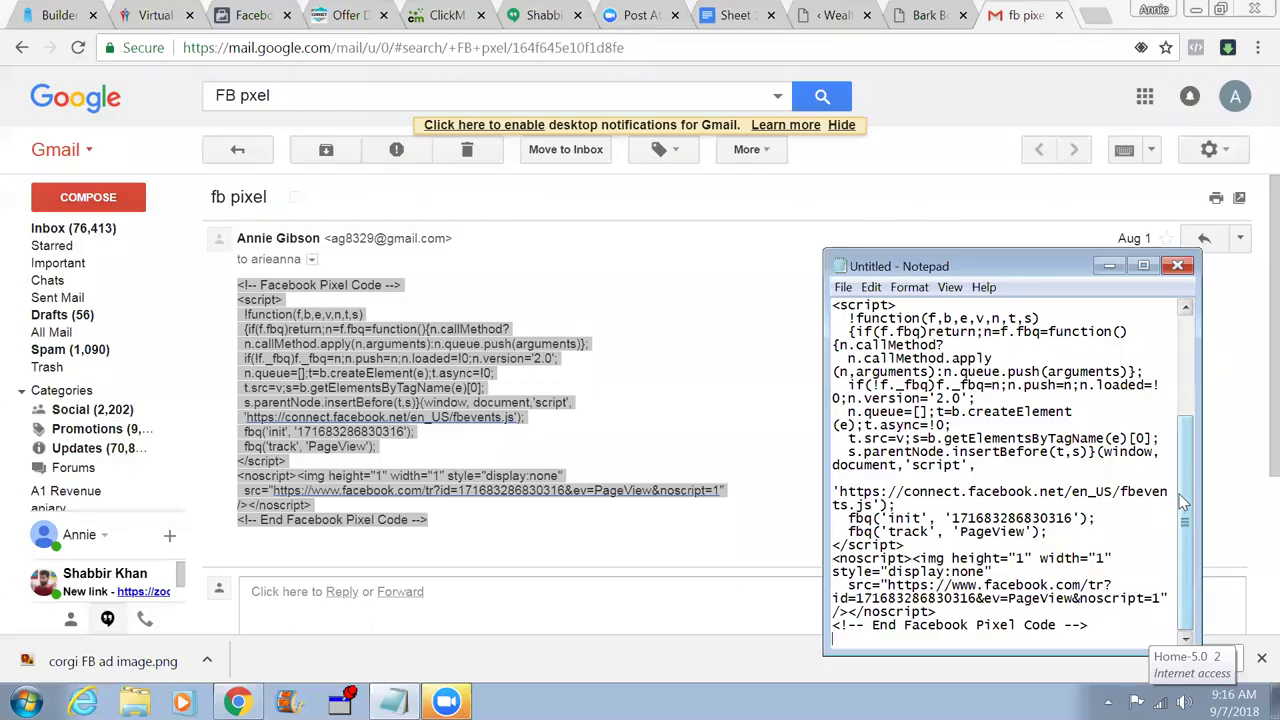
- Review the offer and landing page links saved above the Facebook pixel code in Notepad
scroll(1000, 450, up, 4)
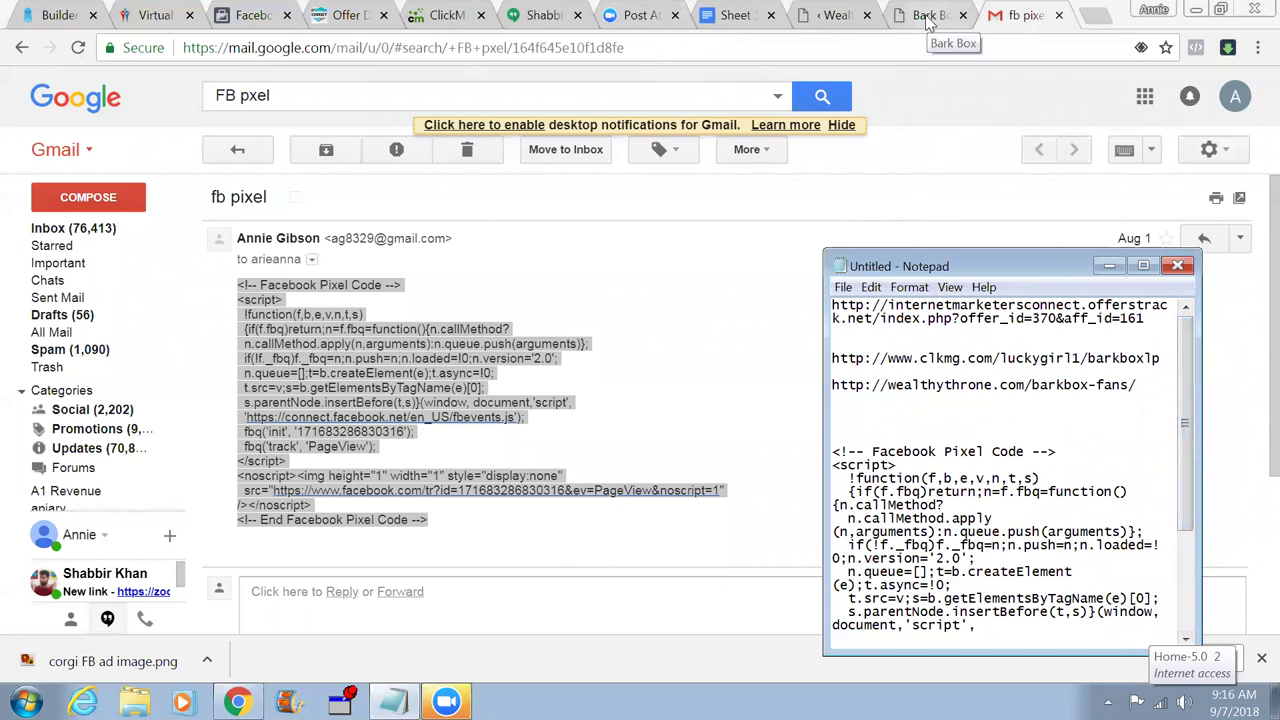
- Switch to the Bark Box page in InstaBuilder and paste the Facebook pixel code into Head Scripts
click(830, 18)
click(1003, 295)
right_click(1003, 295)
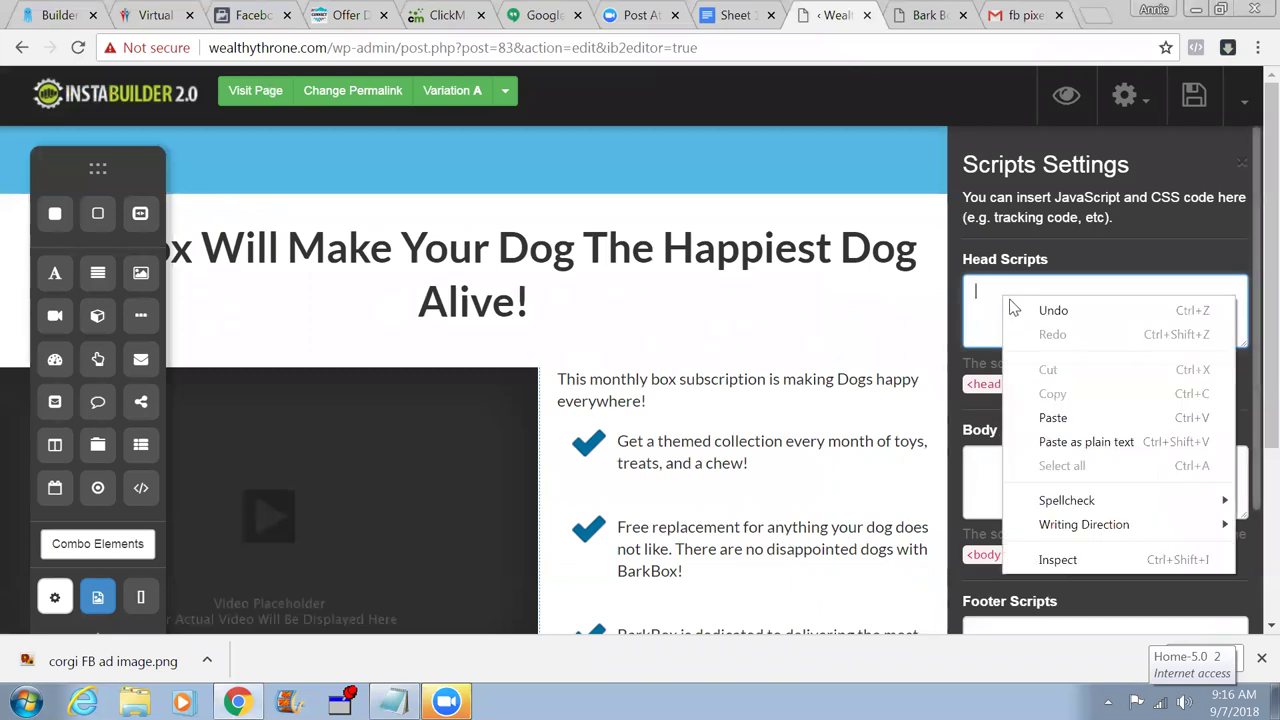
click(1066, 418)
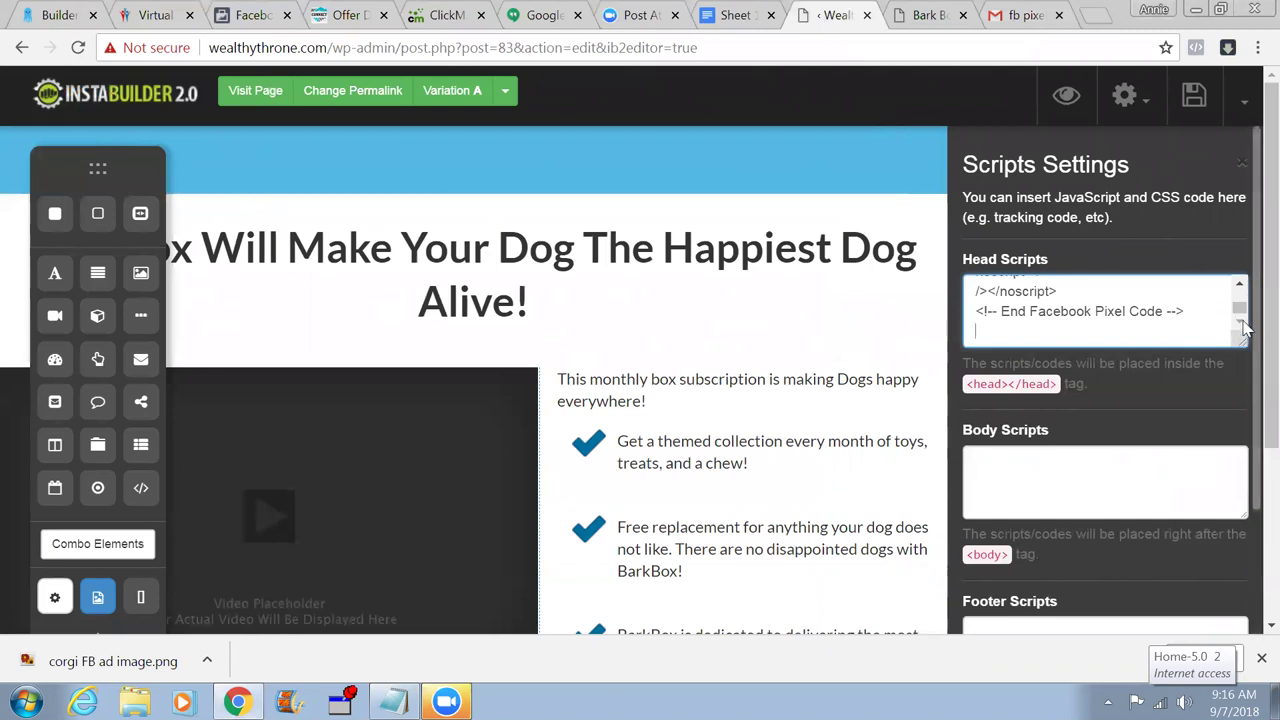
- Save the landing page with its head script and hide the script settings
scroll(1250, 372, down, 3)
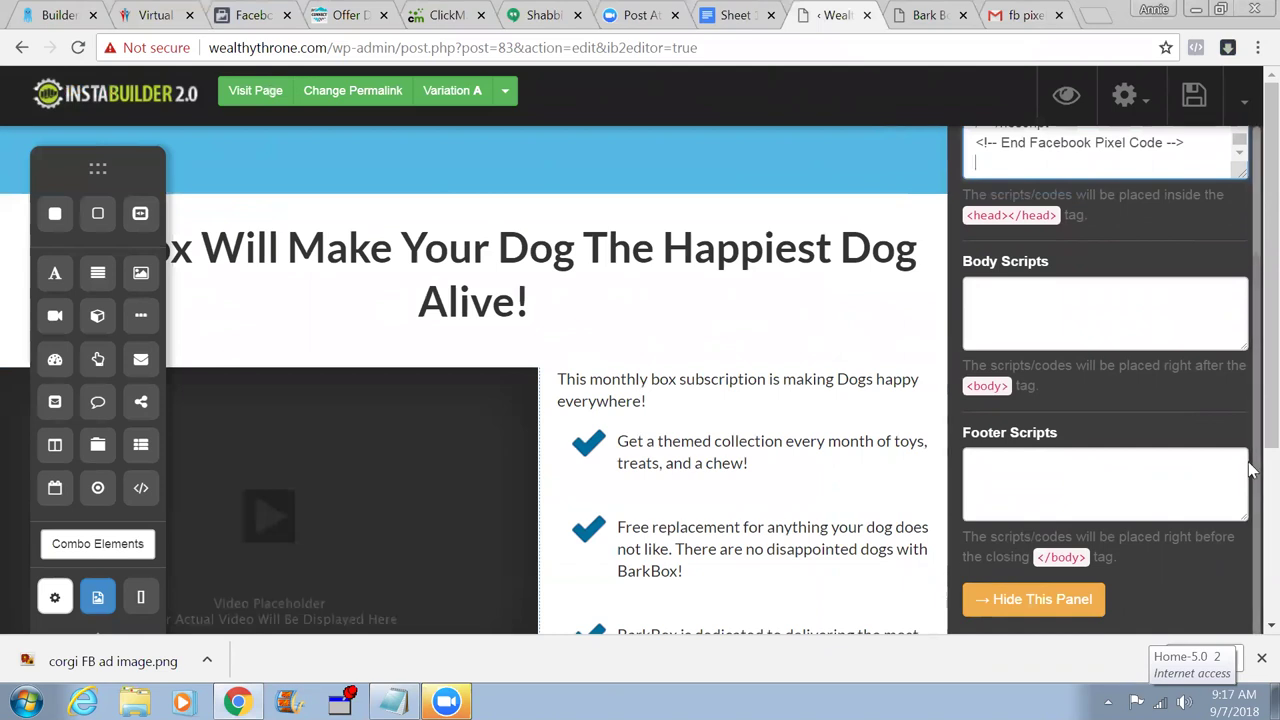
scroll(1250, 480, down, 3)
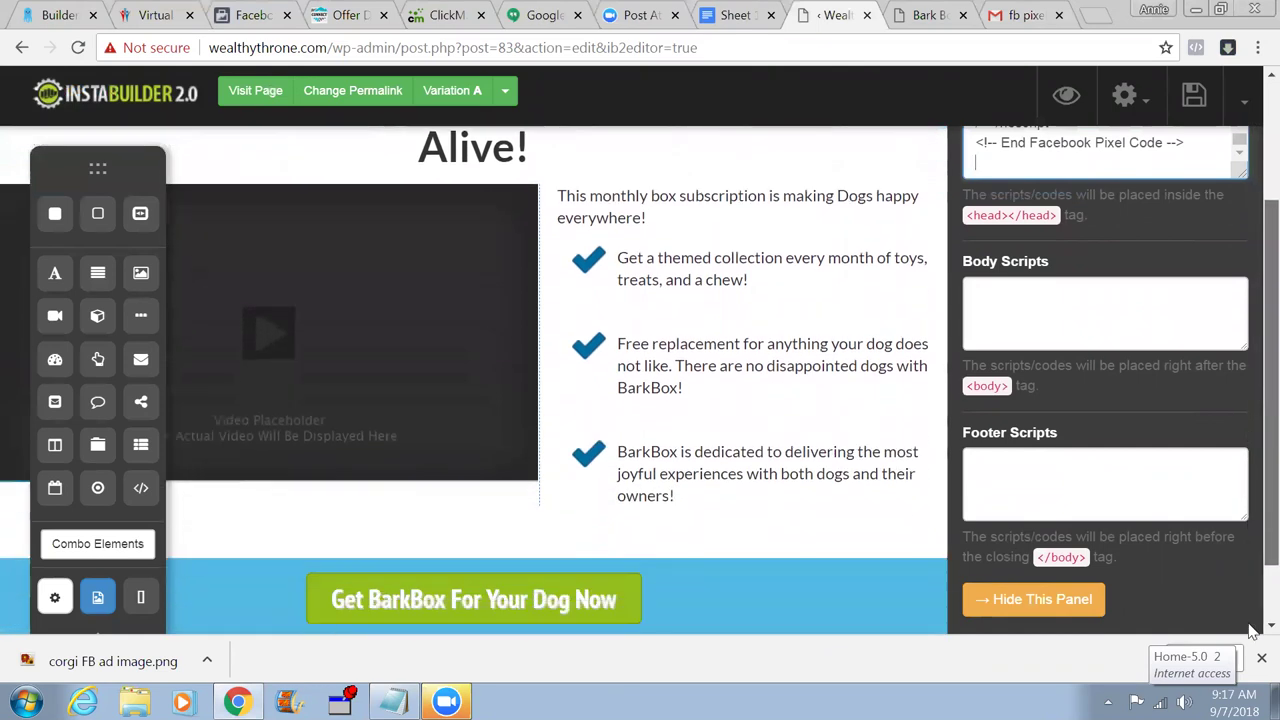
scroll(1250, 650, up, 3)
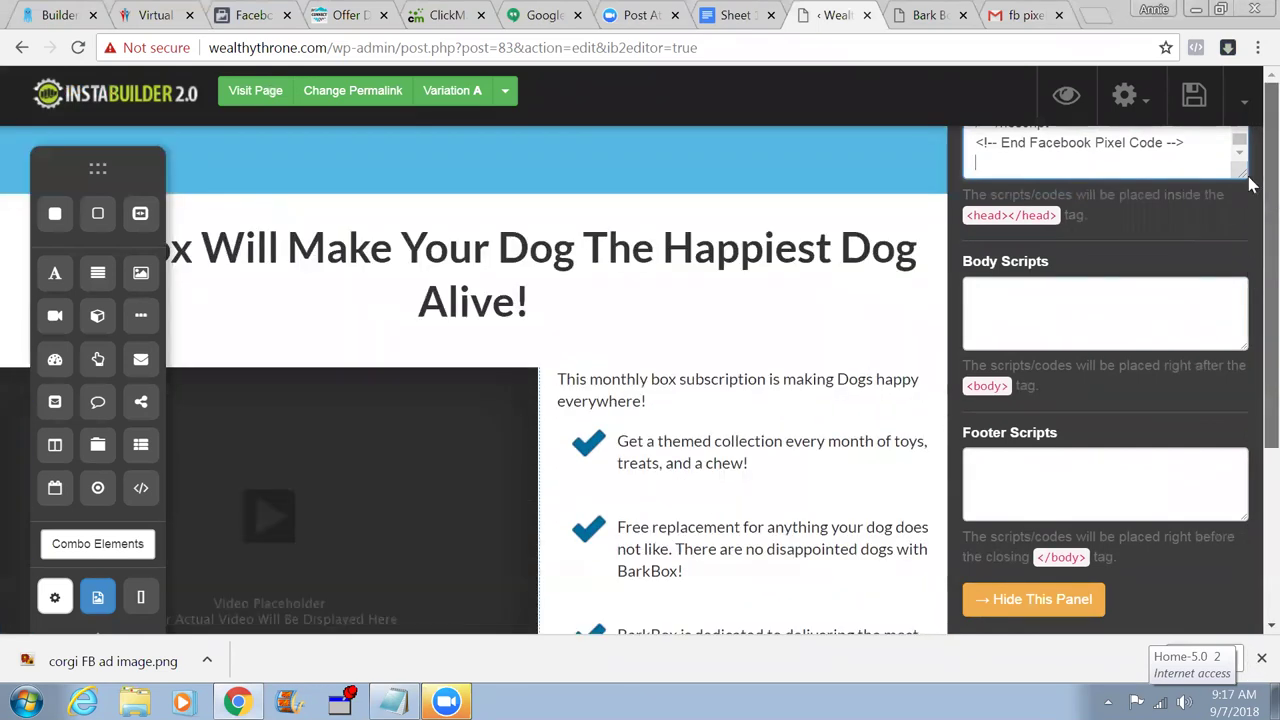
click(1190, 100)
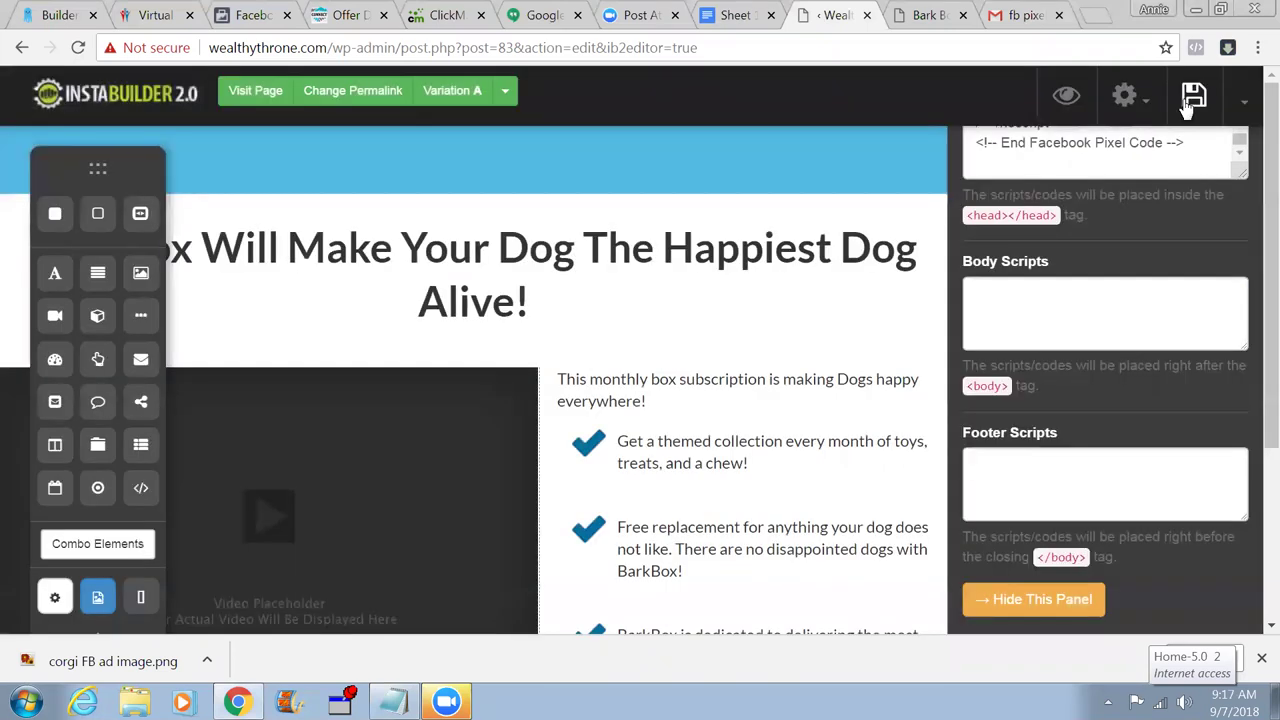
click(1005, 601)
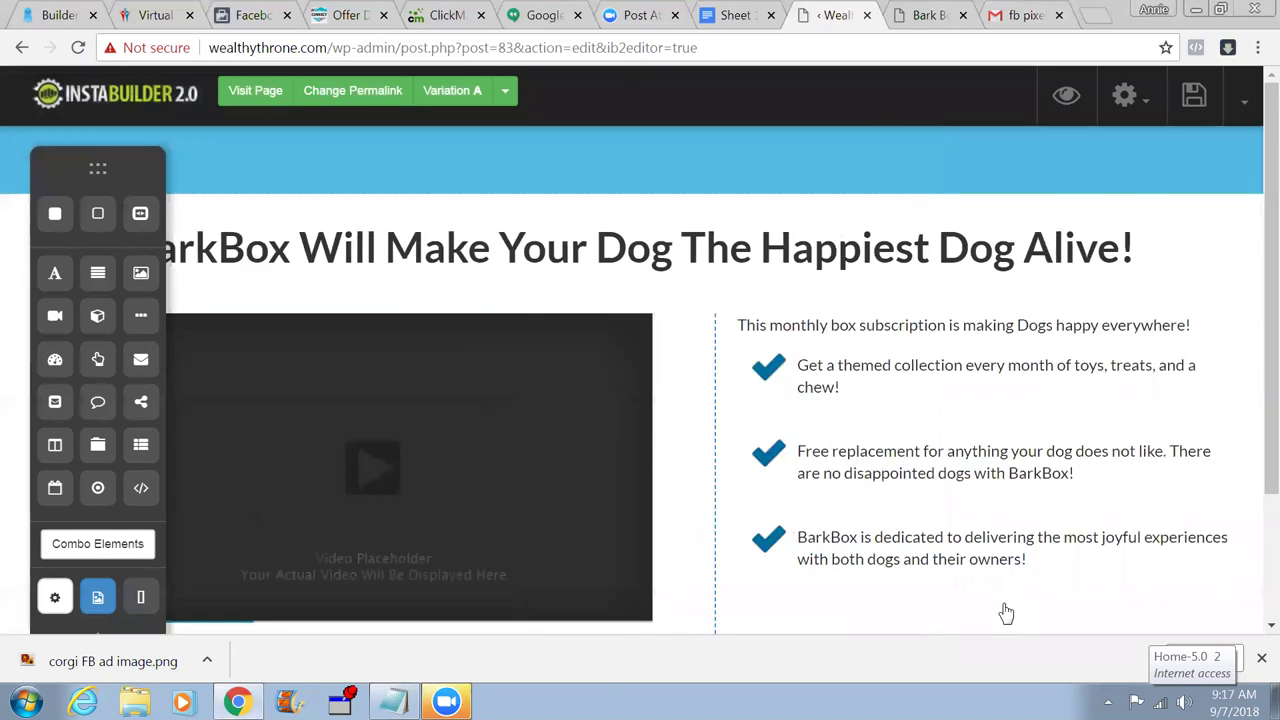
click(1195, 105)
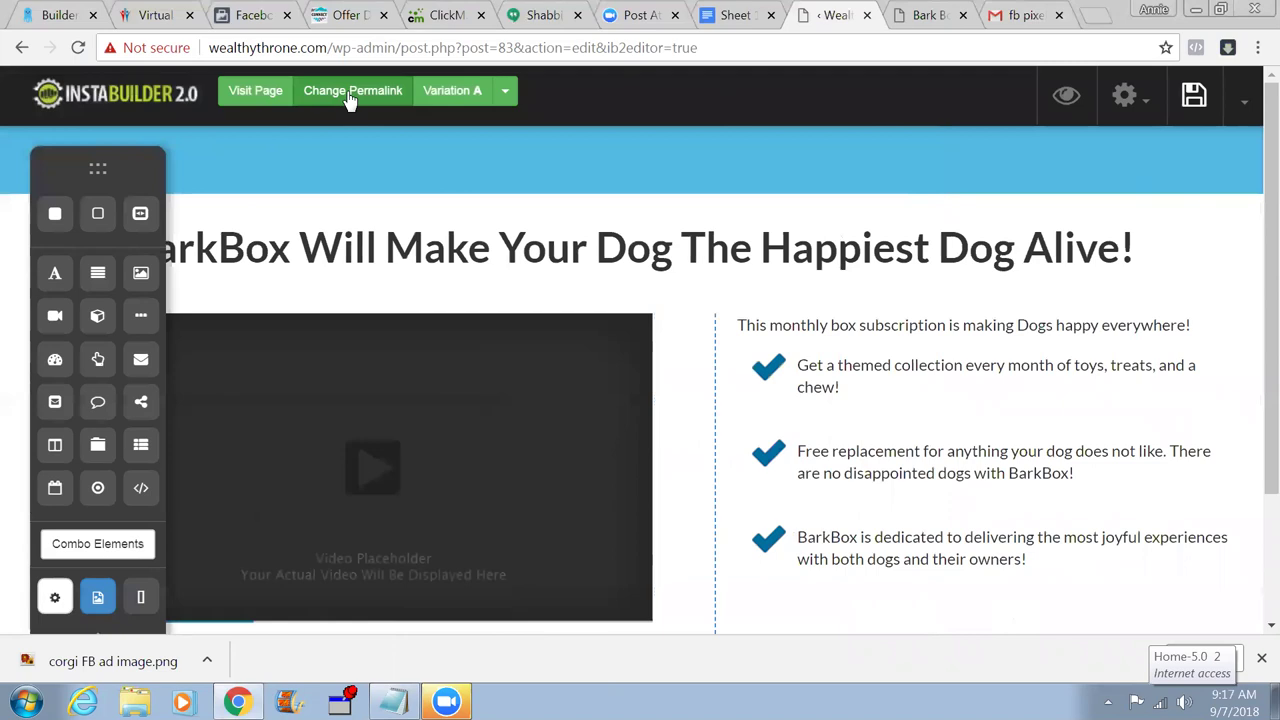
click(350, 94)
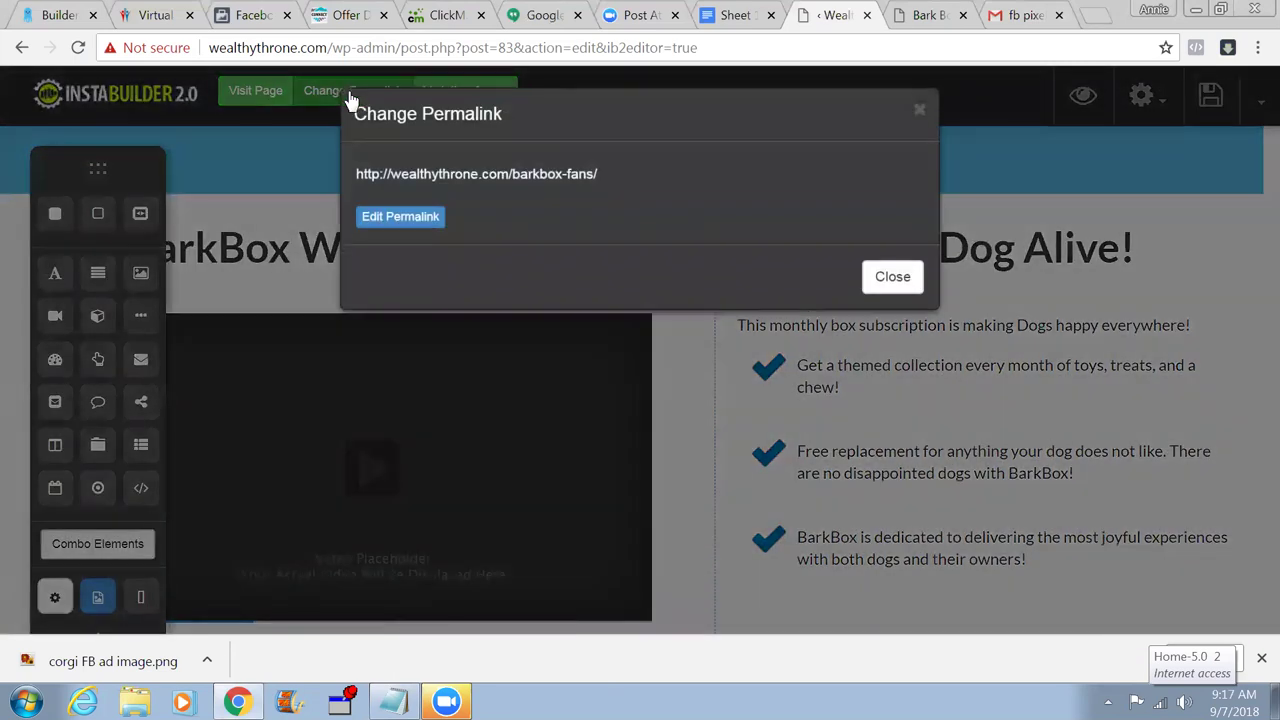
drag(598, 182, 348, 186)
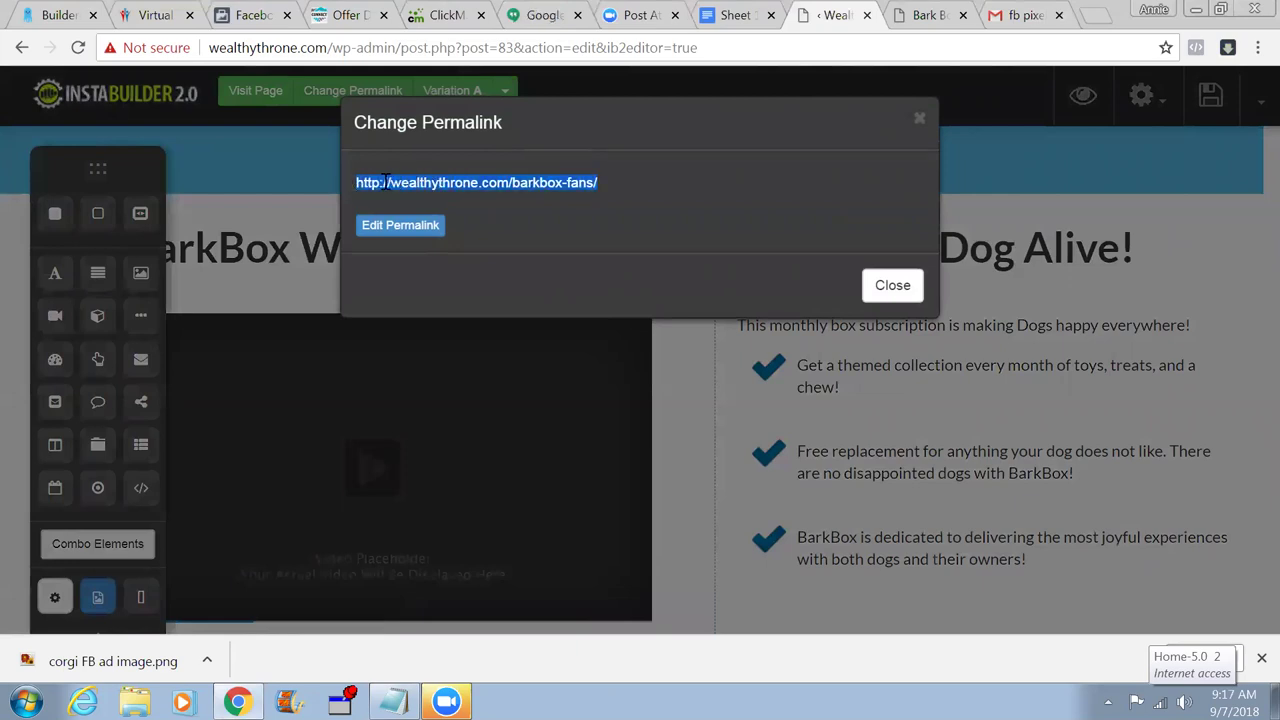
right_click(385, 183)
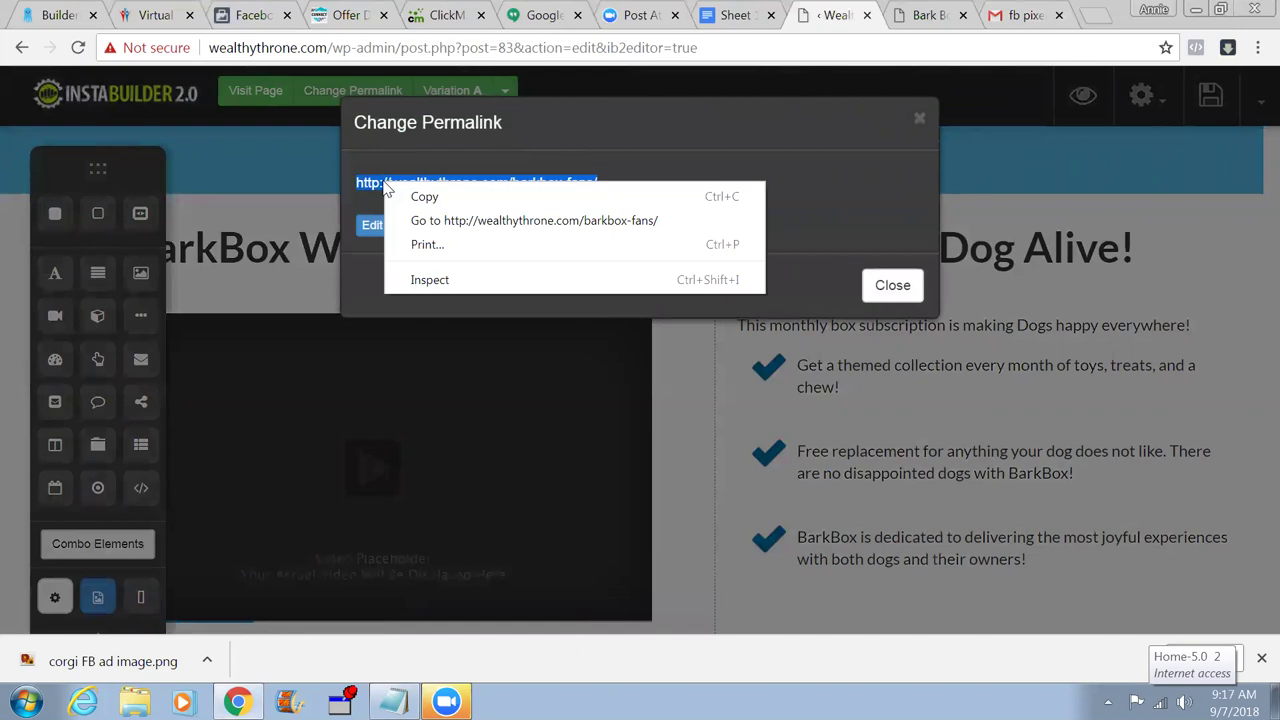
click(420, 222)
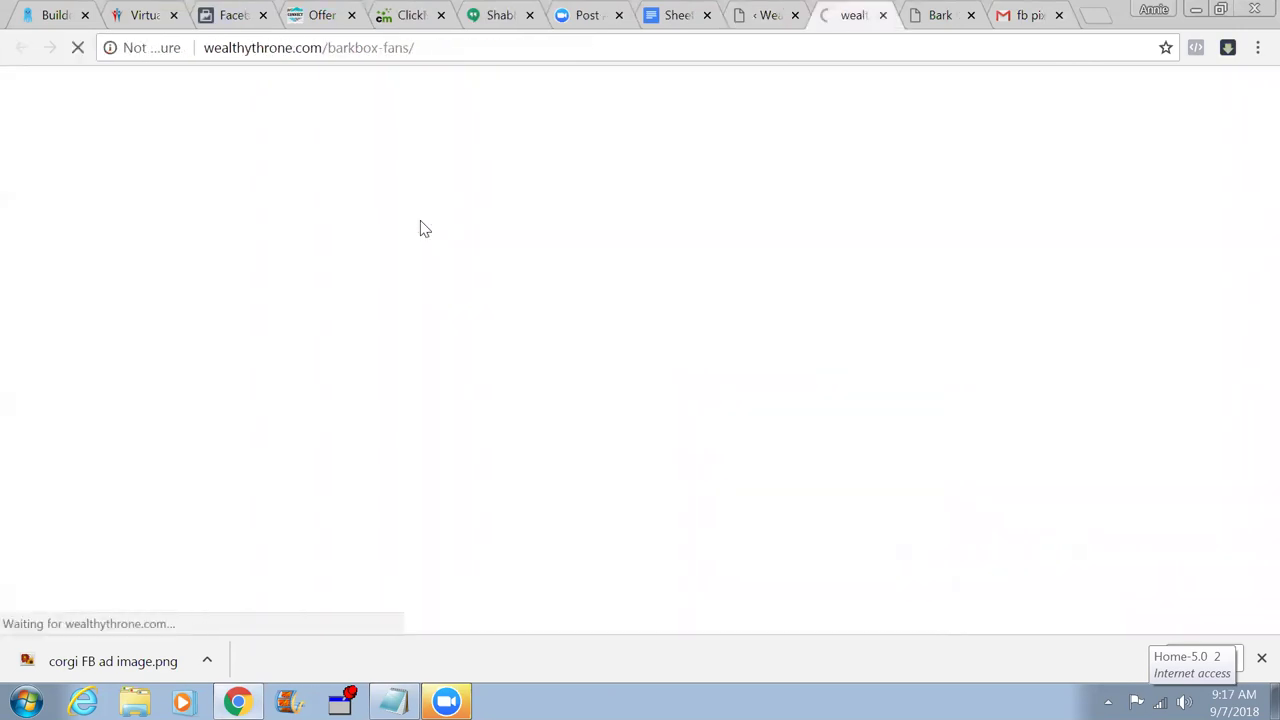
click(1197, 49)
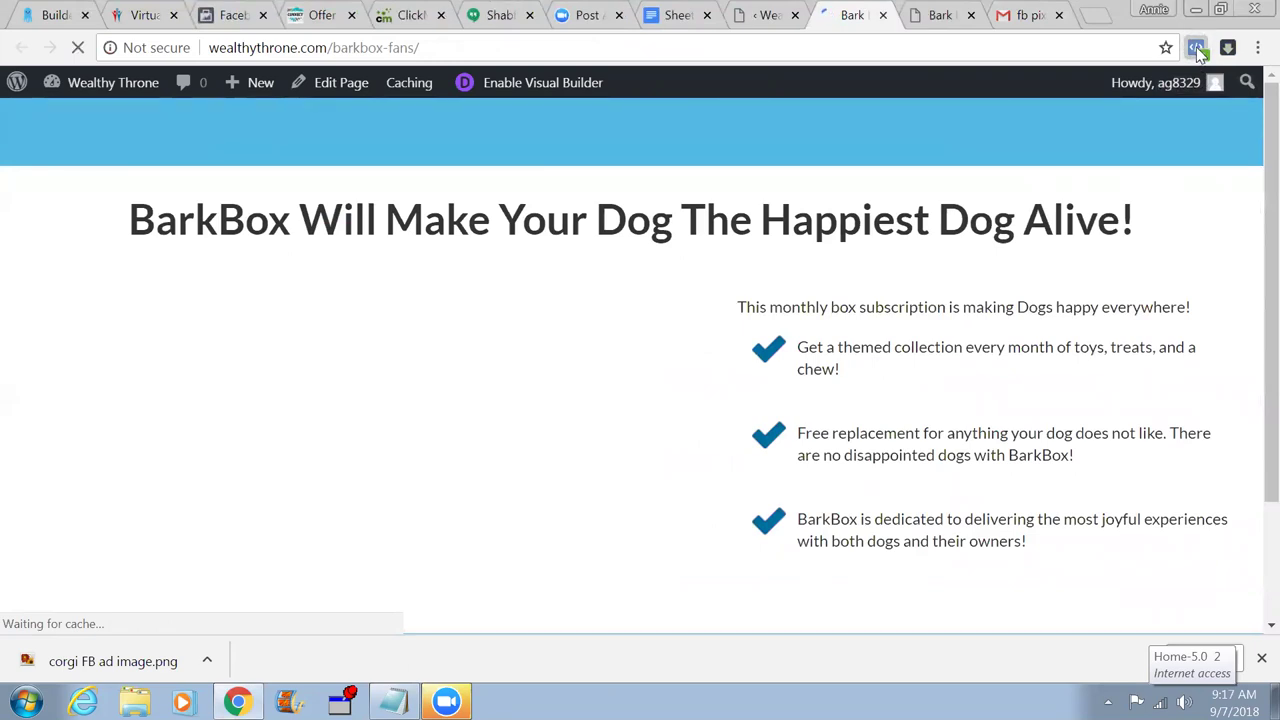
click(1197, 49)
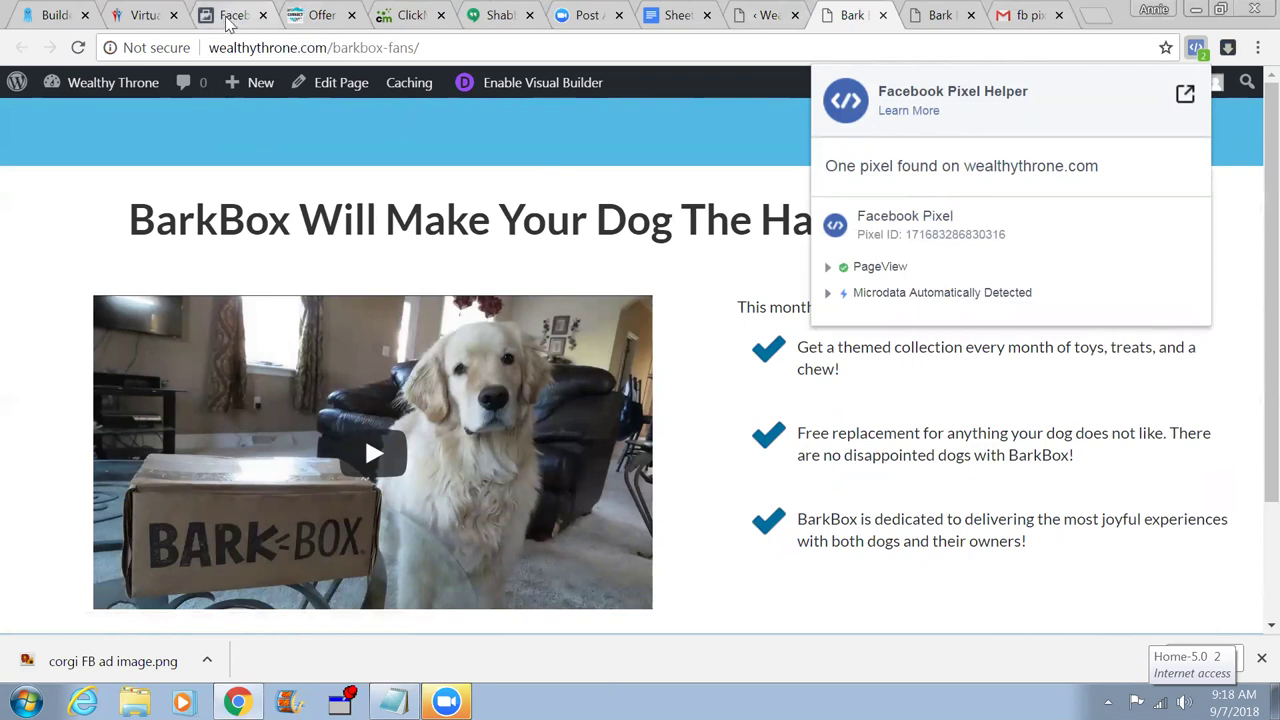
- Switch to Events Manager and review the pixel's received events, top events and activity
click(230, 16)
click(916, 339)
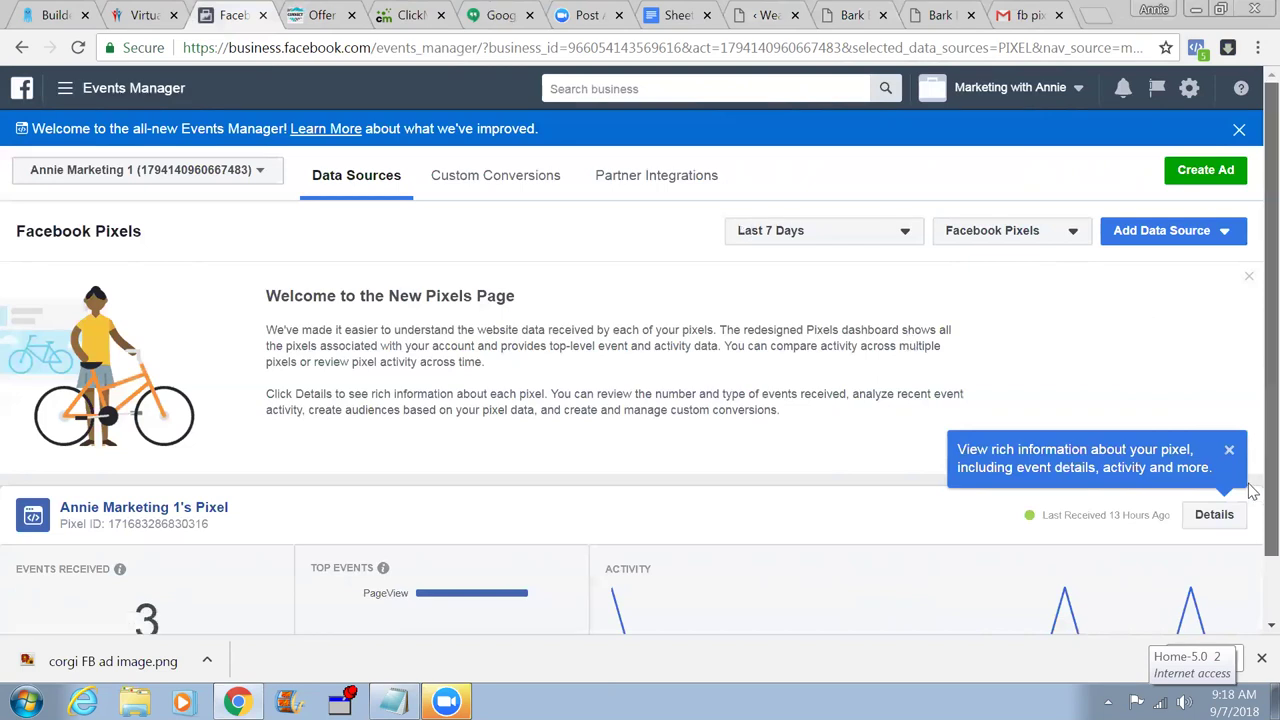
scroll(1252, 520, down, 2)
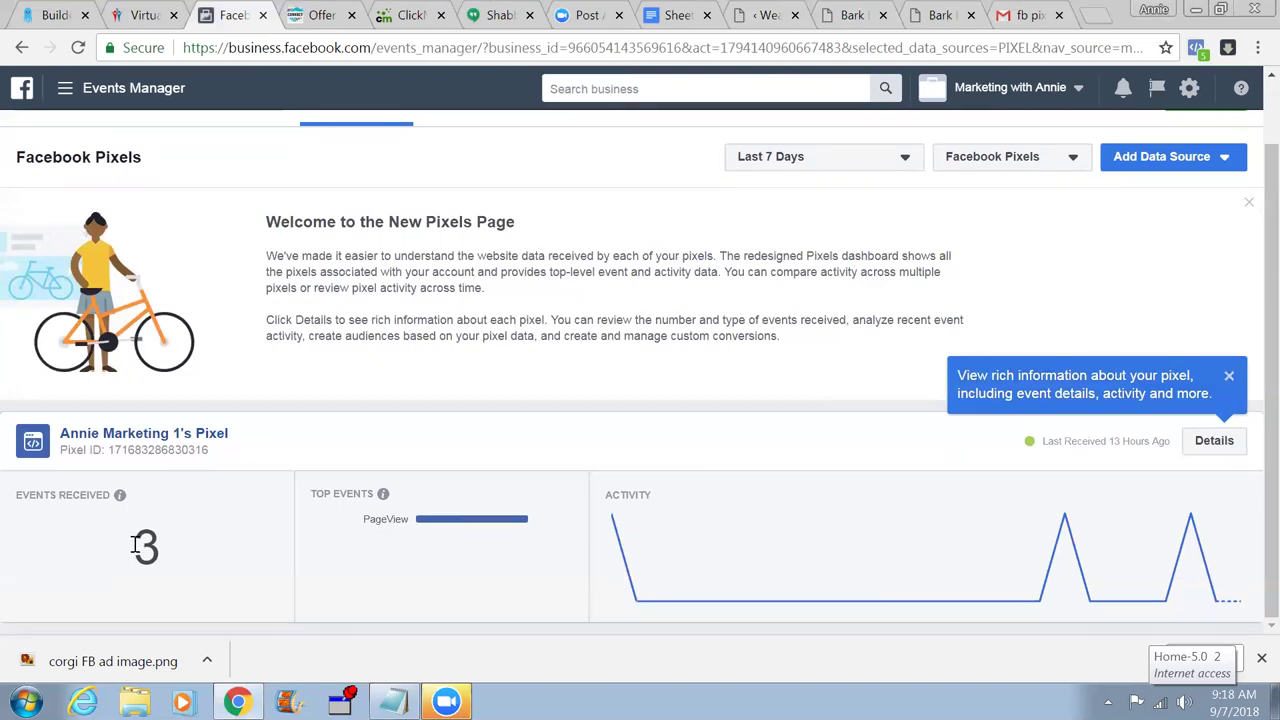
drag(135, 545, 156, 545)
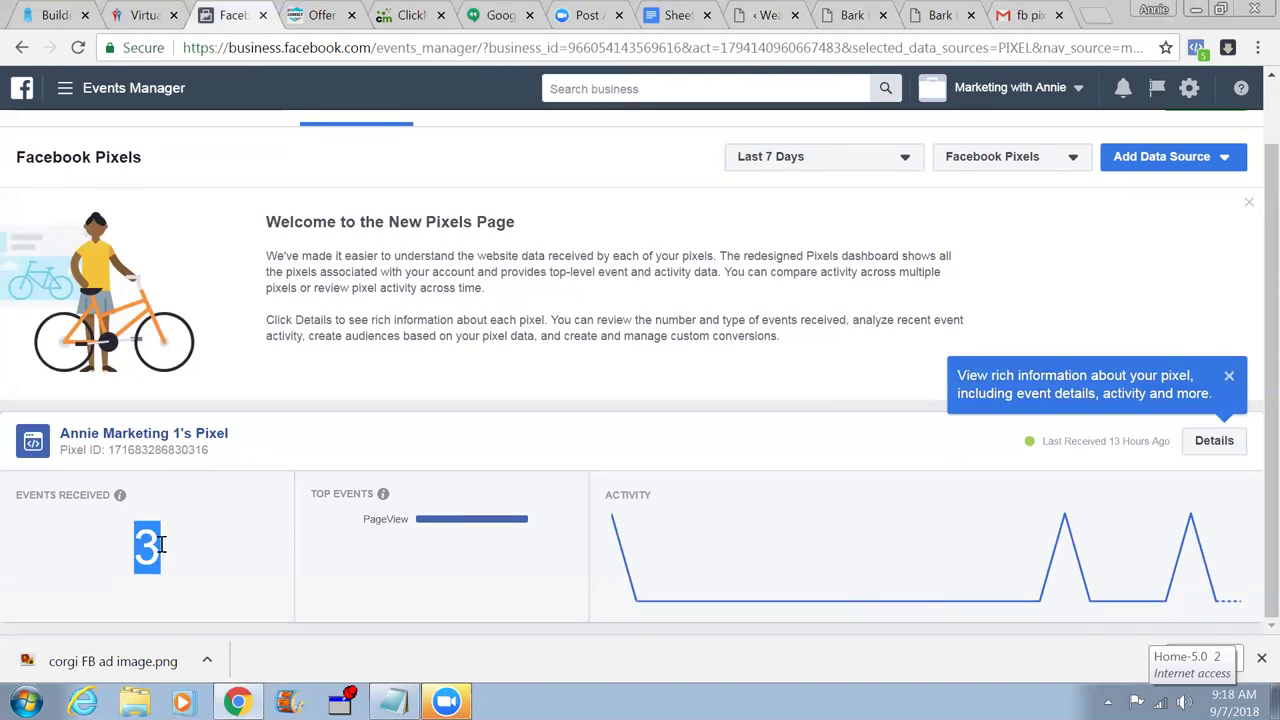
mouse_move(815, 565)
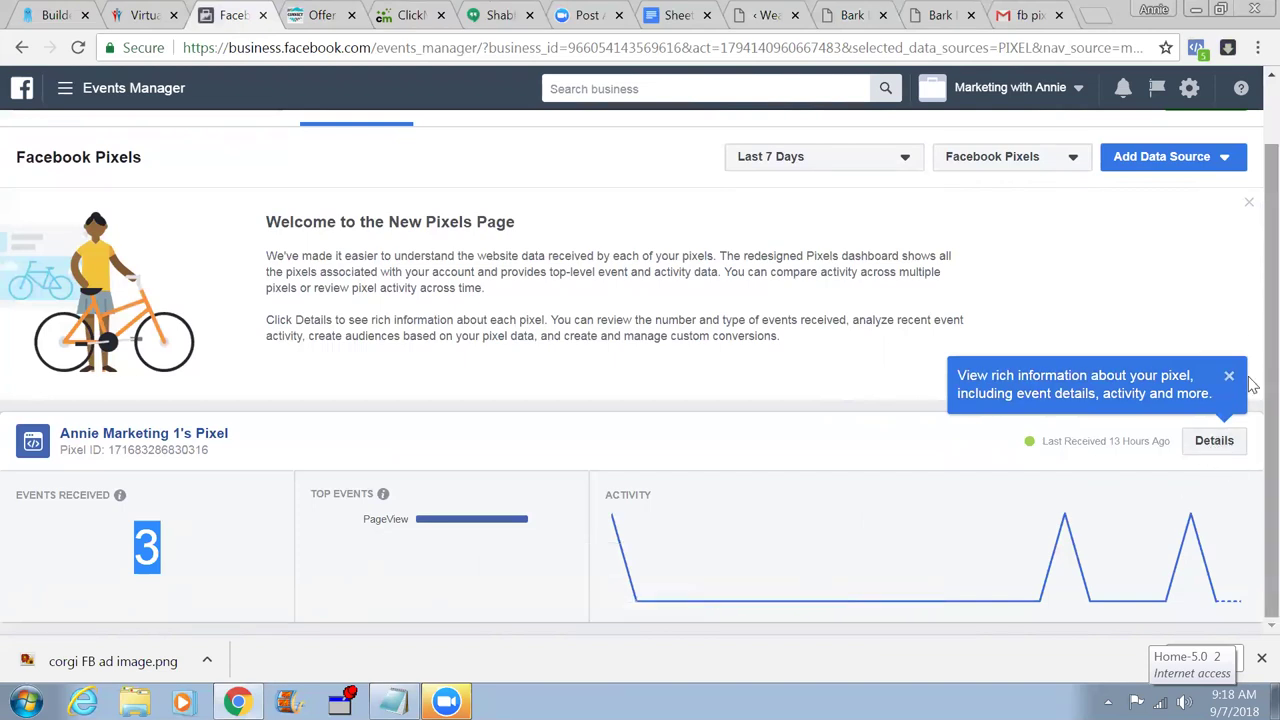
scroll(1250, 340, up, 2)
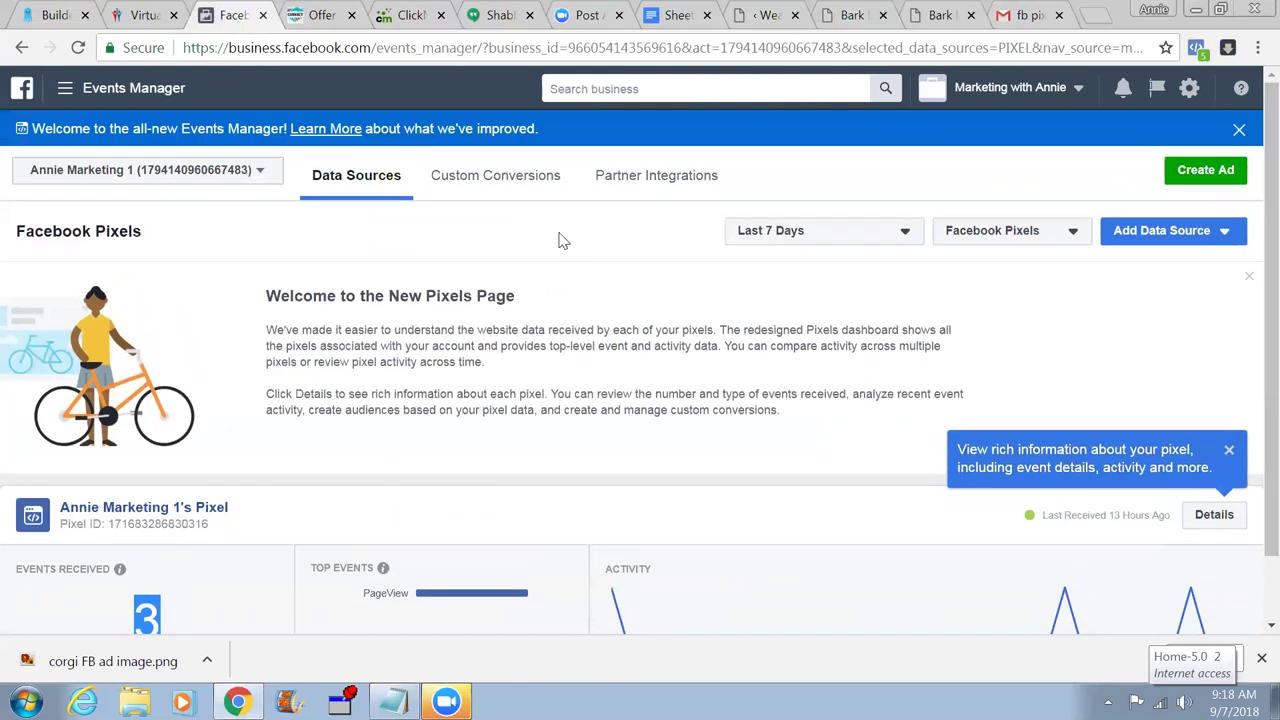
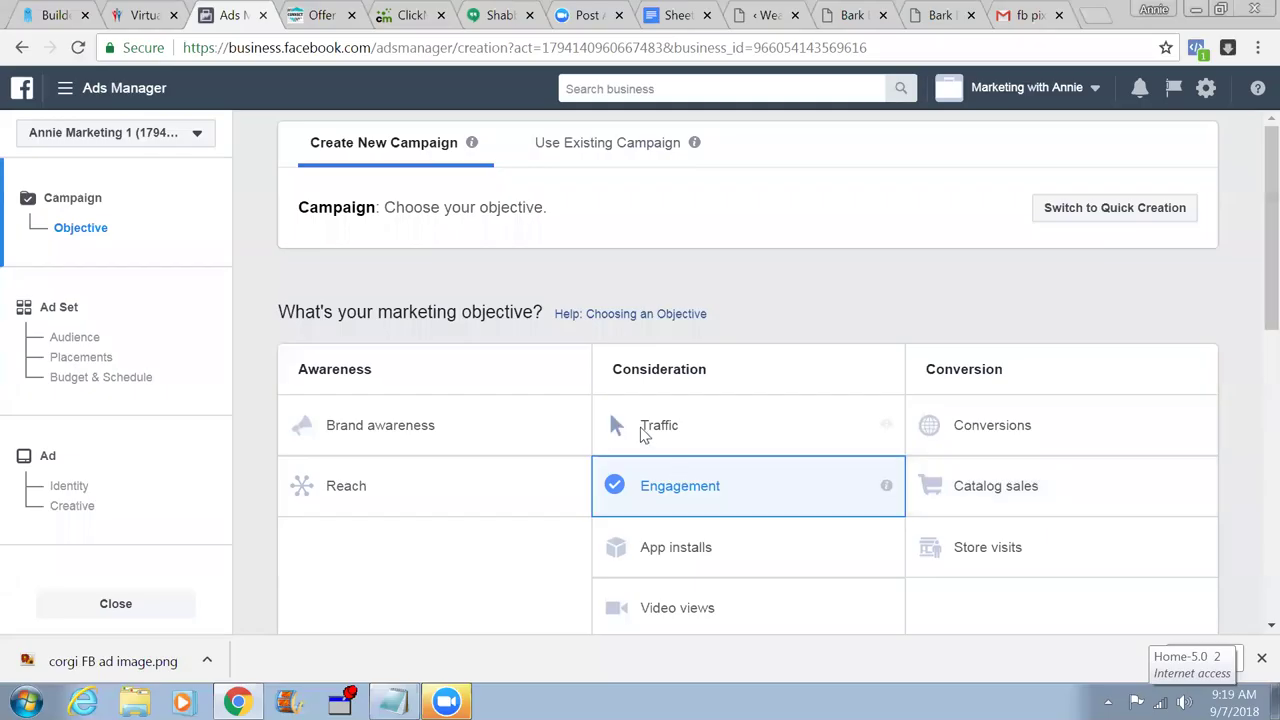
- Choose the Traffic objective, name the campaign "Campaign 1 - Corgi - Bark Box" and continue to the ad set
click(643, 428)
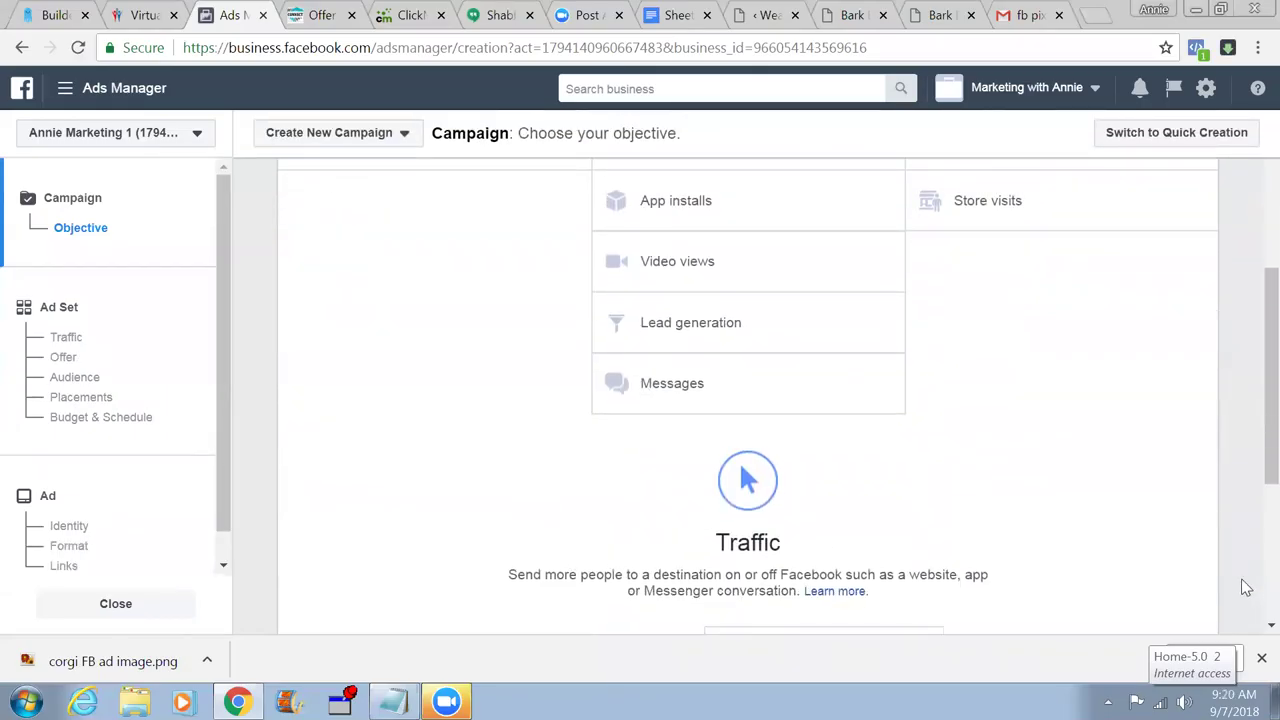
scroll(1241, 561, down, 3)
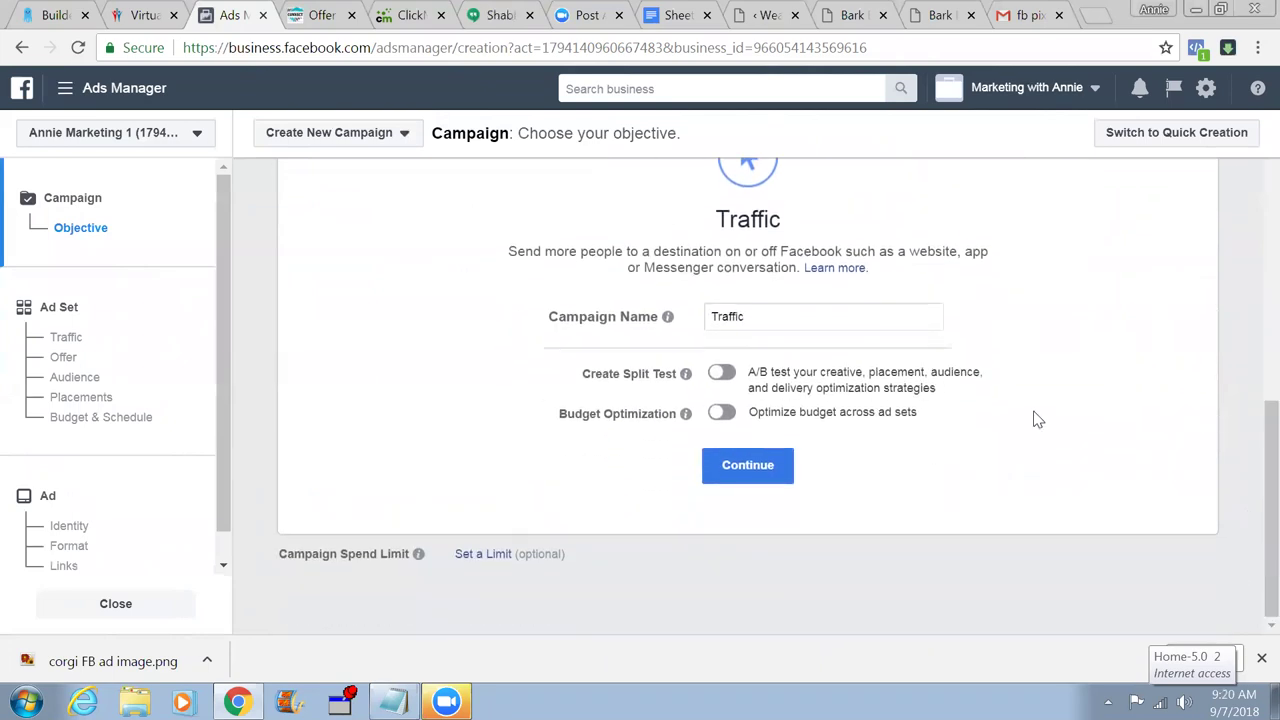
click(752, 317)
key(BackSpace)
key(BackSpace)
key(BackSpace)
key(BackSpace)
key(BackSpace)
key(BackSpace)
key(BackSpace)
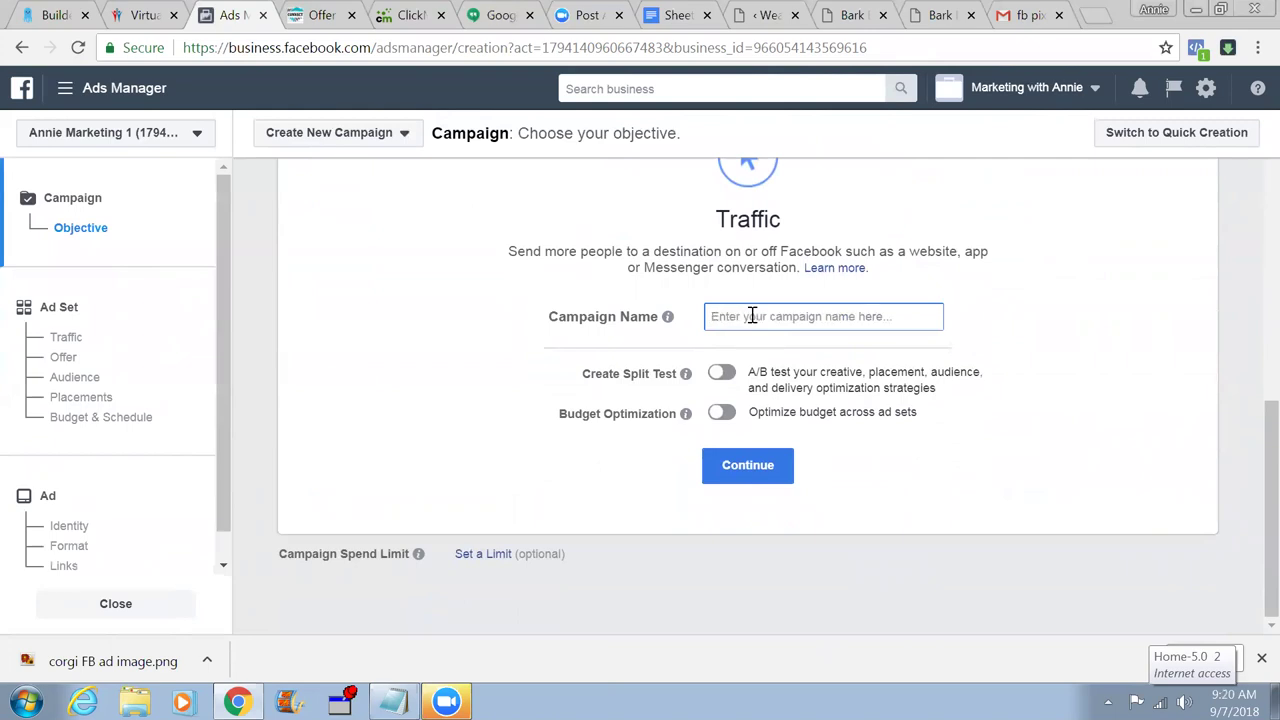
text(Camp)
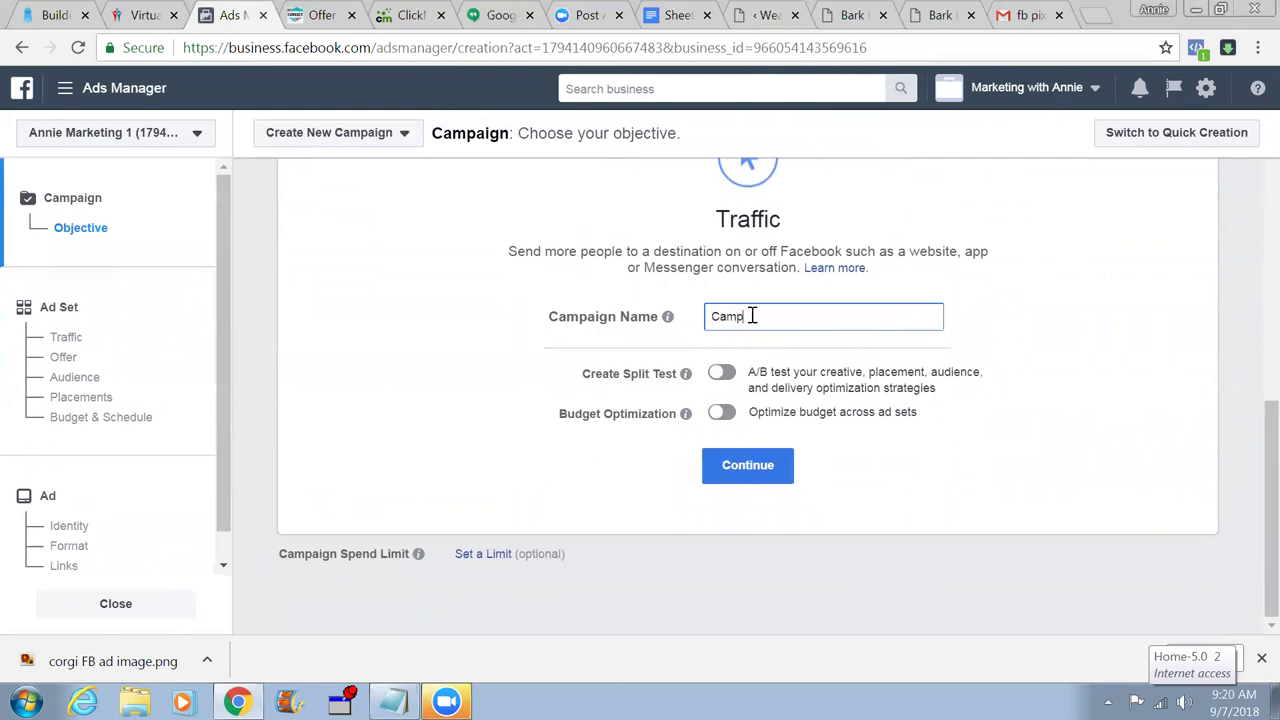
text(aign 1 - Corgi - Bark Box)
click(736, 470)
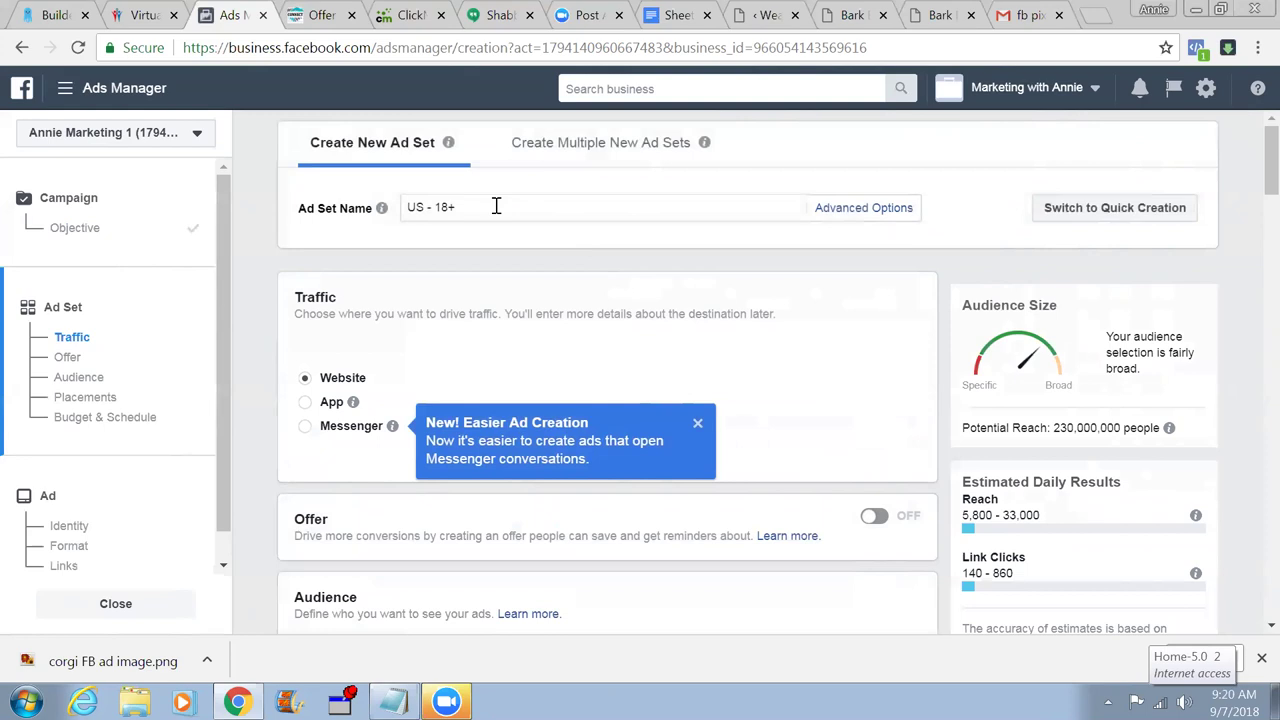
- Name the ad set "US - 25-65 women" and choose Website as the traffic destination
click(466, 207)
key(BackSpace)
key(BackSpace)
key(BackSpace)
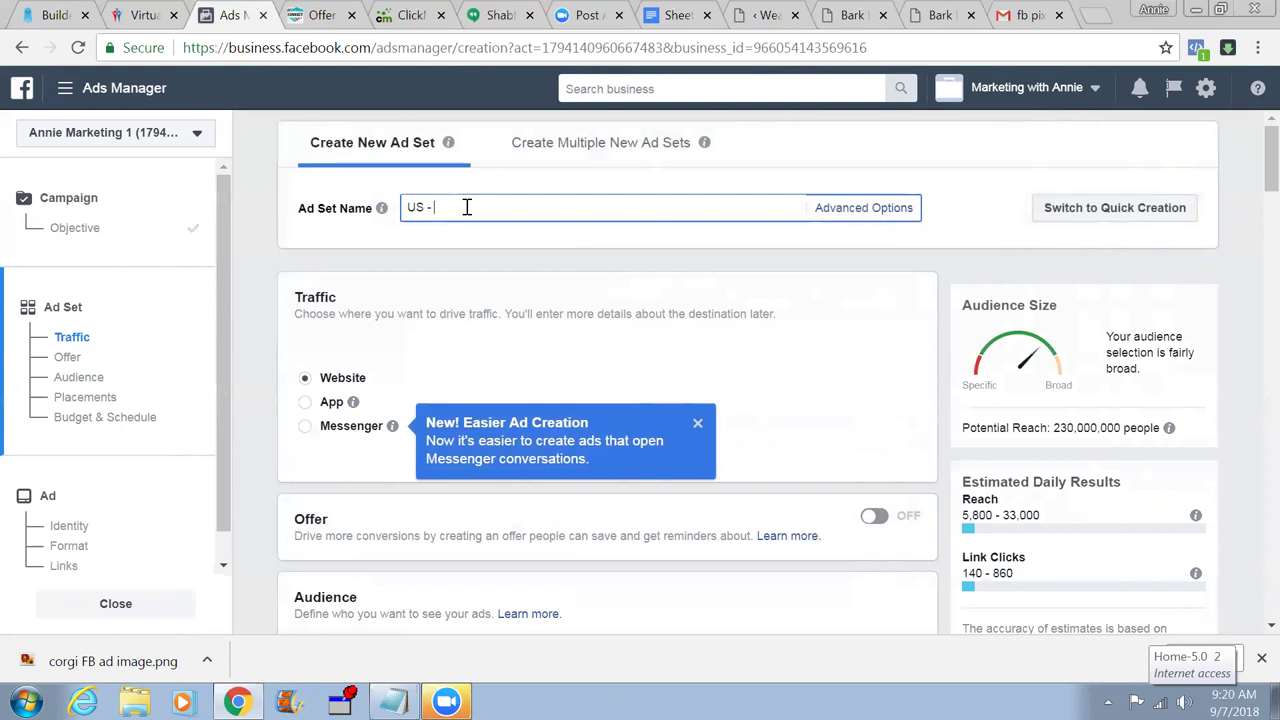
text(25-65 women)
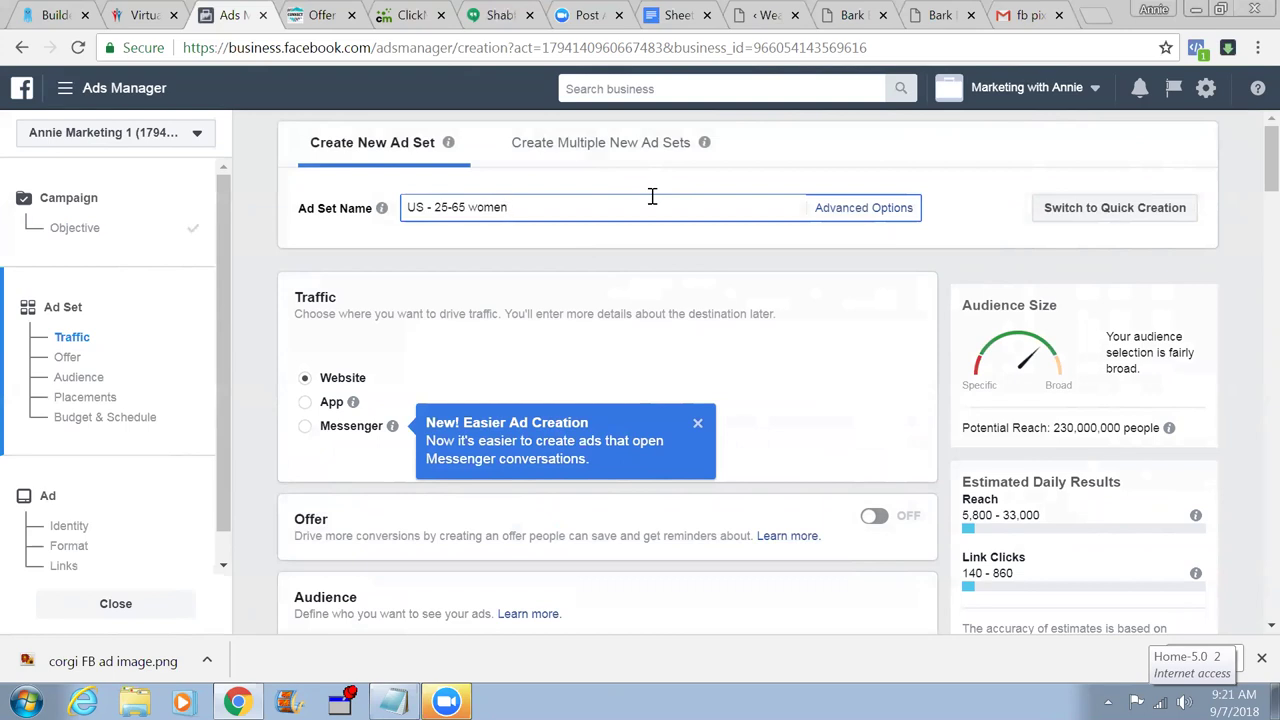
text(-)
key(BackSpace)
scroll(668, 260, down, 1)
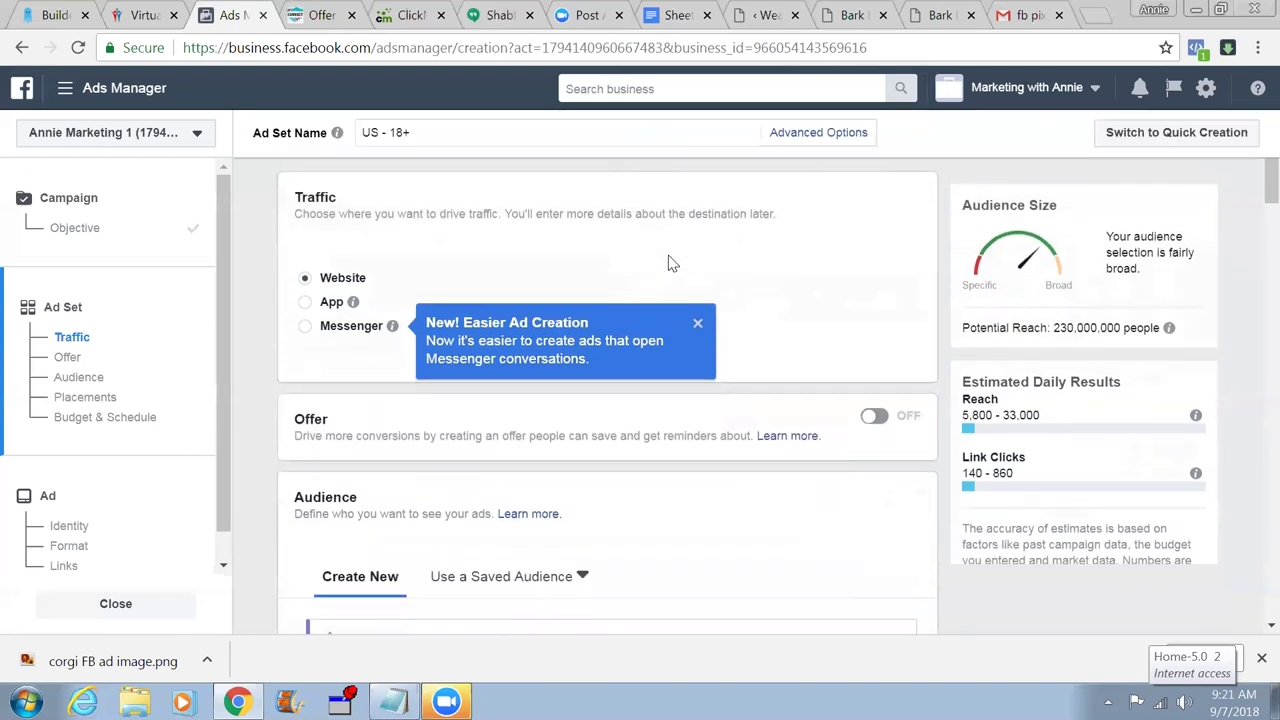
click(305, 284)
- Look at the saved audiences available for the ad set, and return to creating a new audience without custom audiences
scroll(284, 362, down, 3)
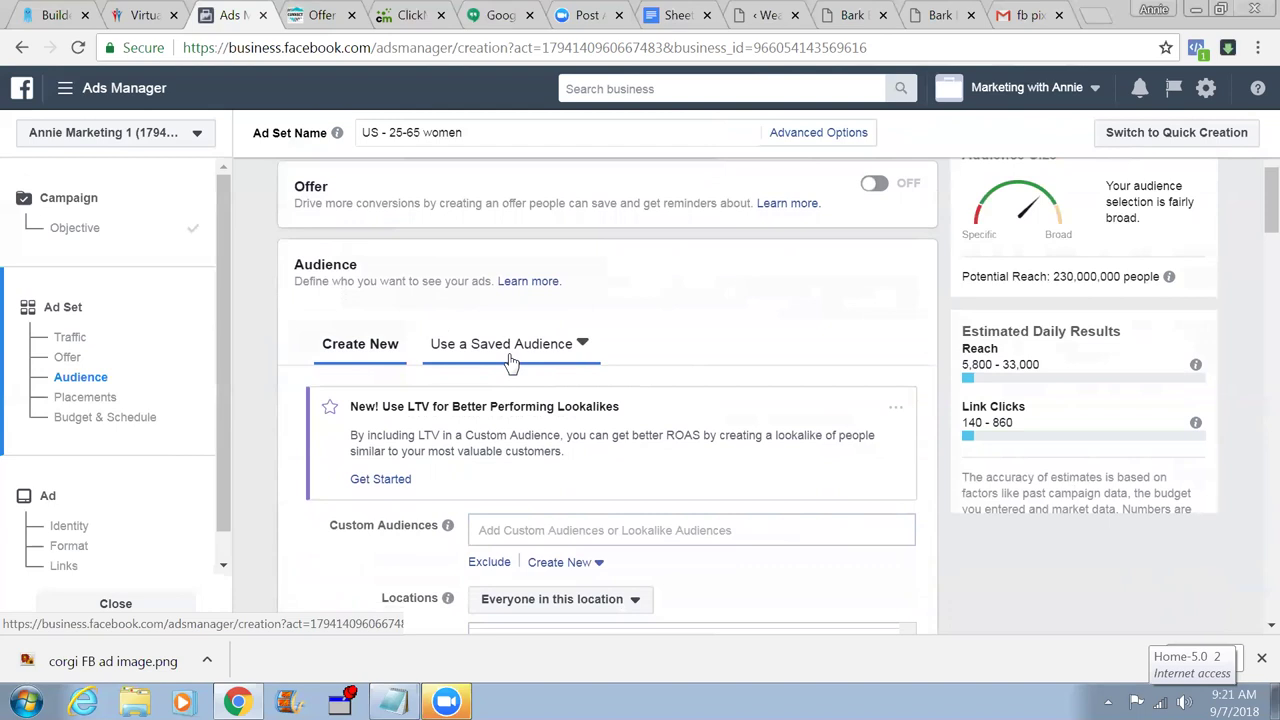
click(511, 358)
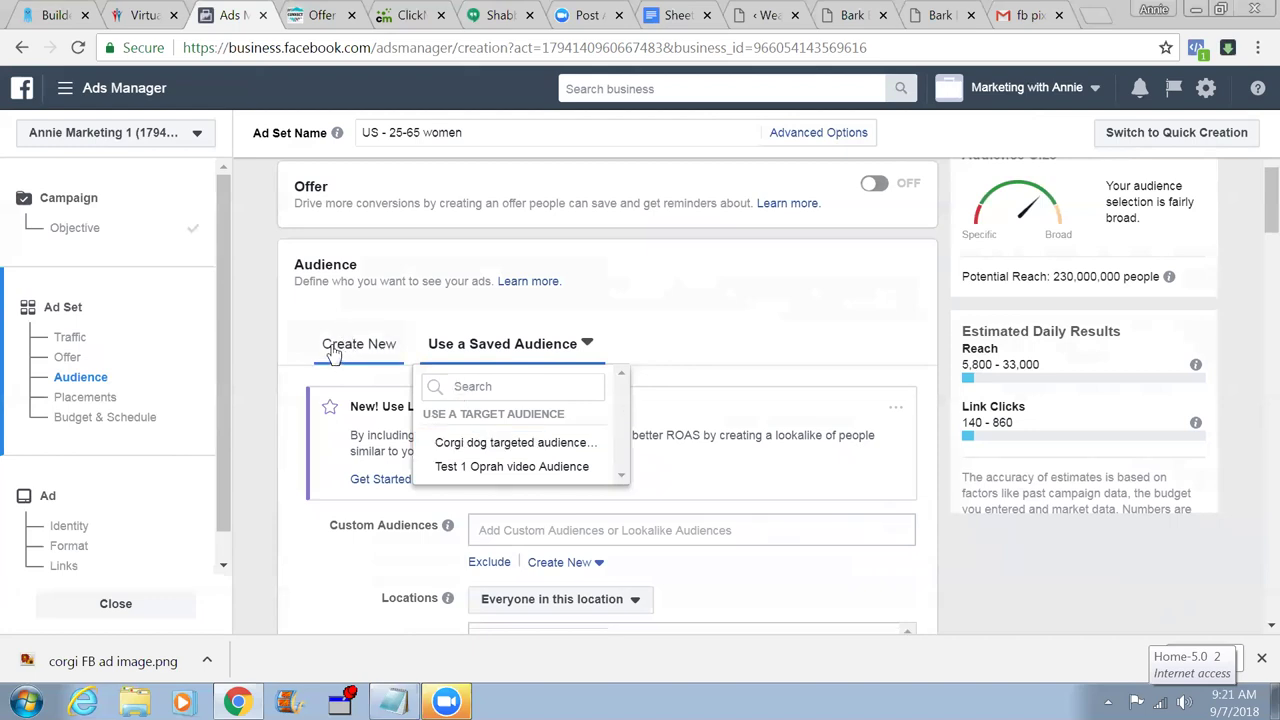
click(535, 528)
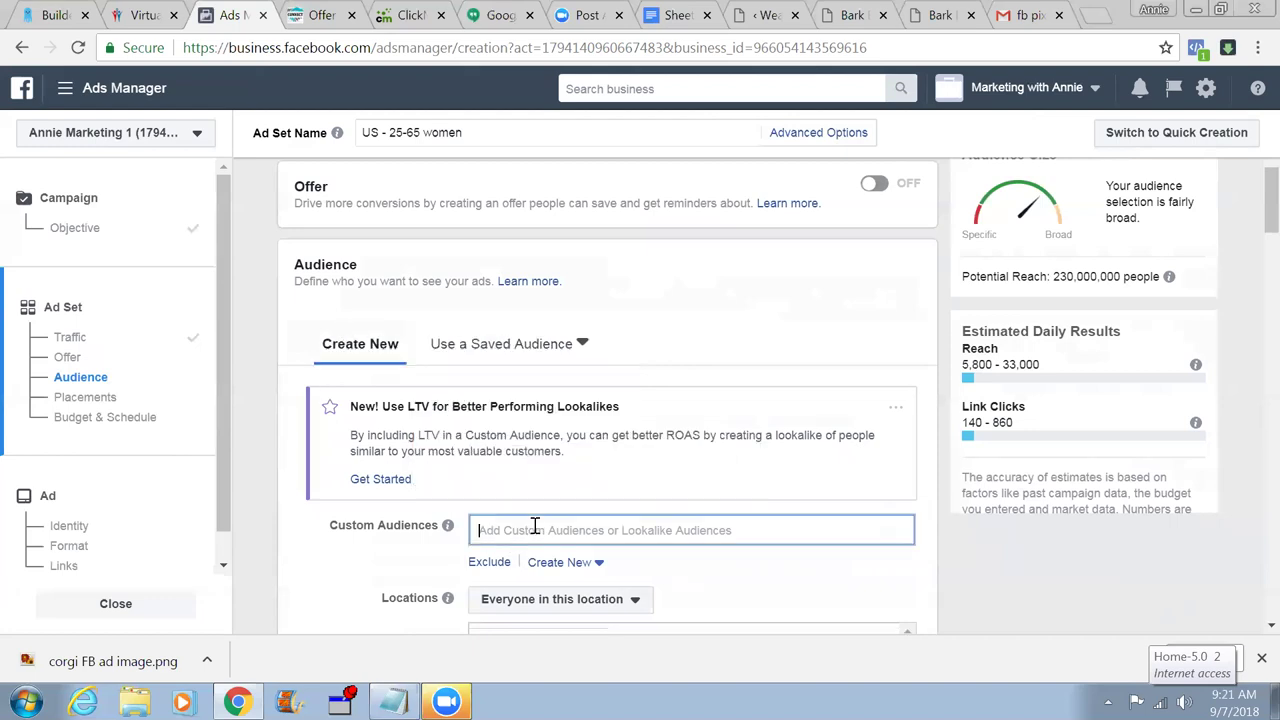
click(296, 492)
scroll(293, 492, down, 2)
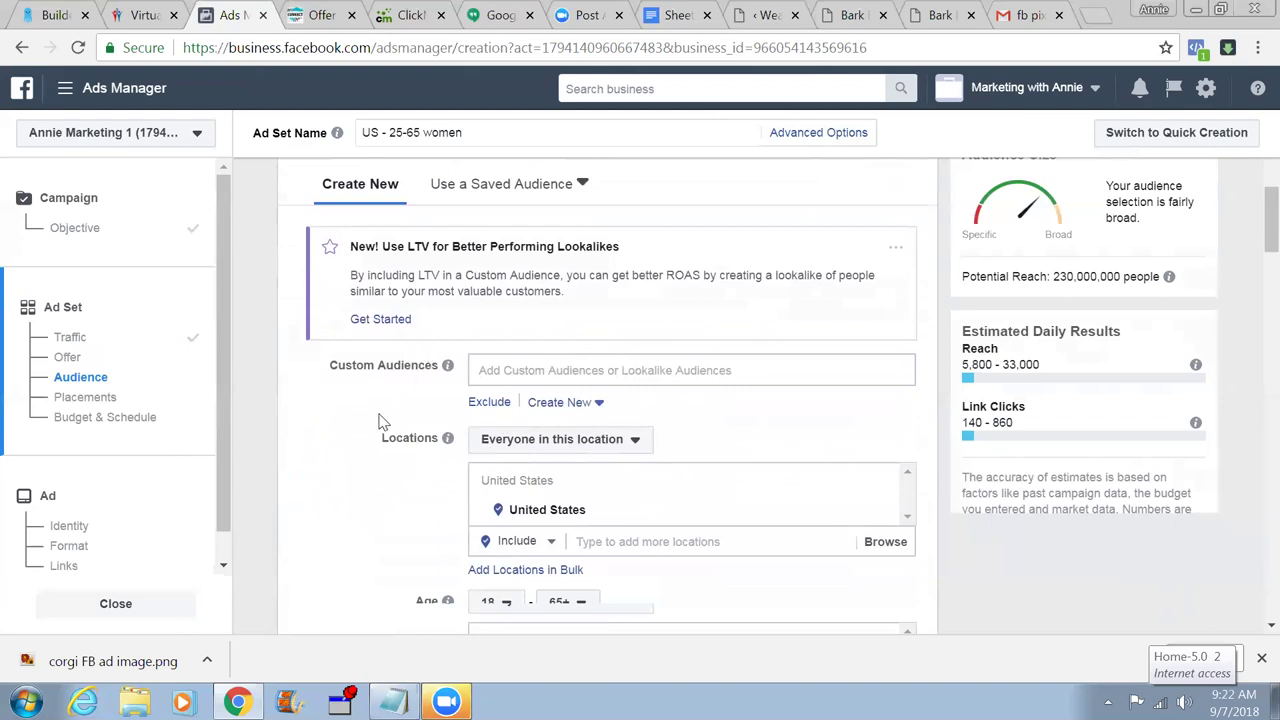
scroll(309, 484, down, 3)
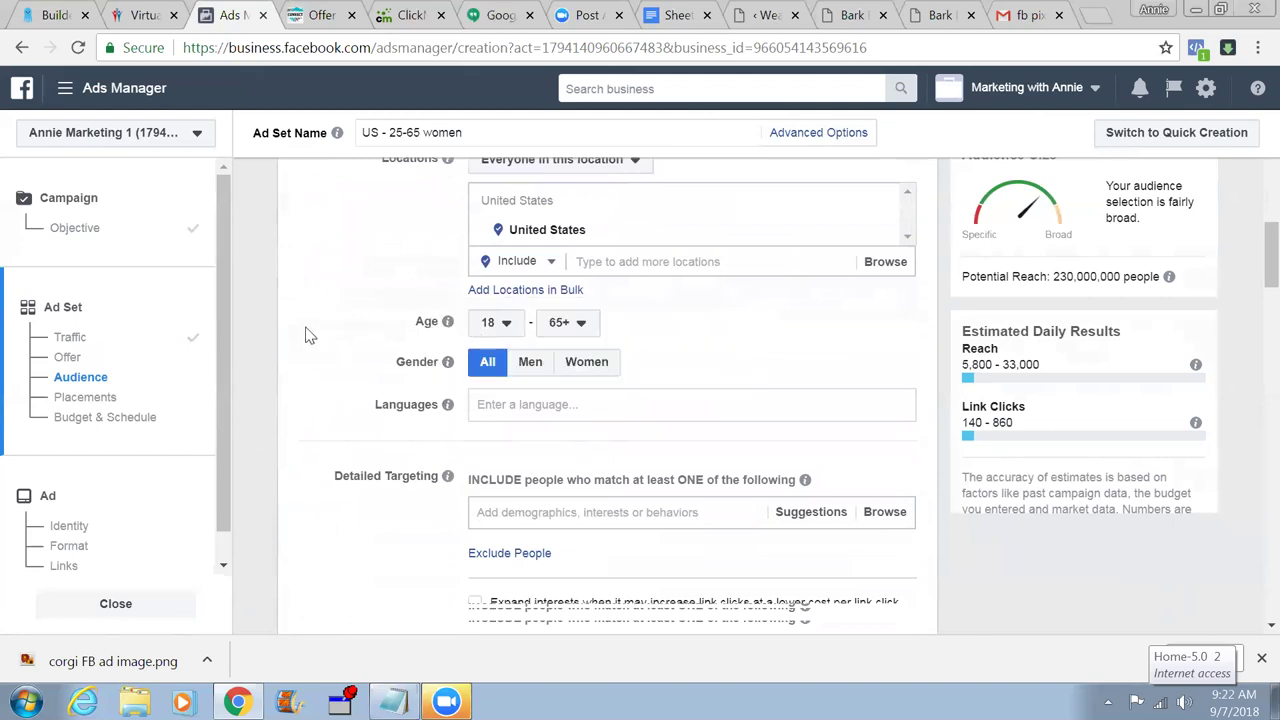
click(503, 328)
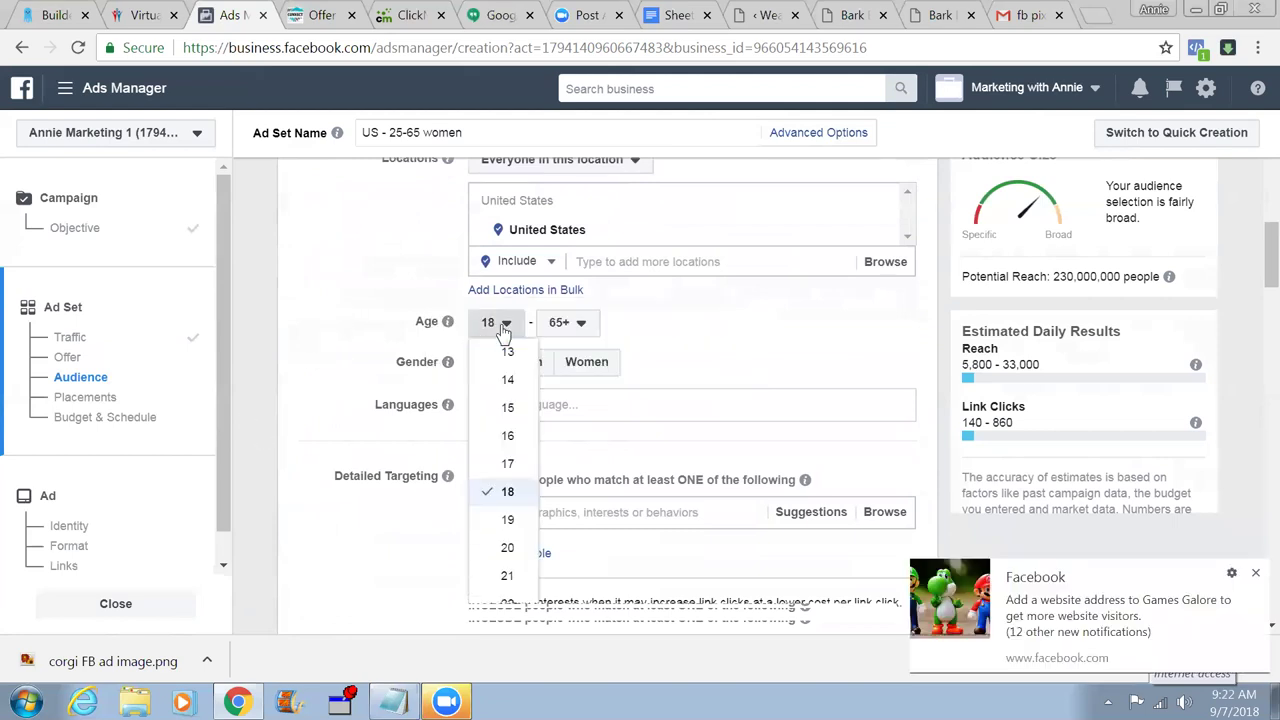
scroll(500, 455, down, 1)
scroll(500, 455, down, 7)
scroll(500, 455, down, 5)
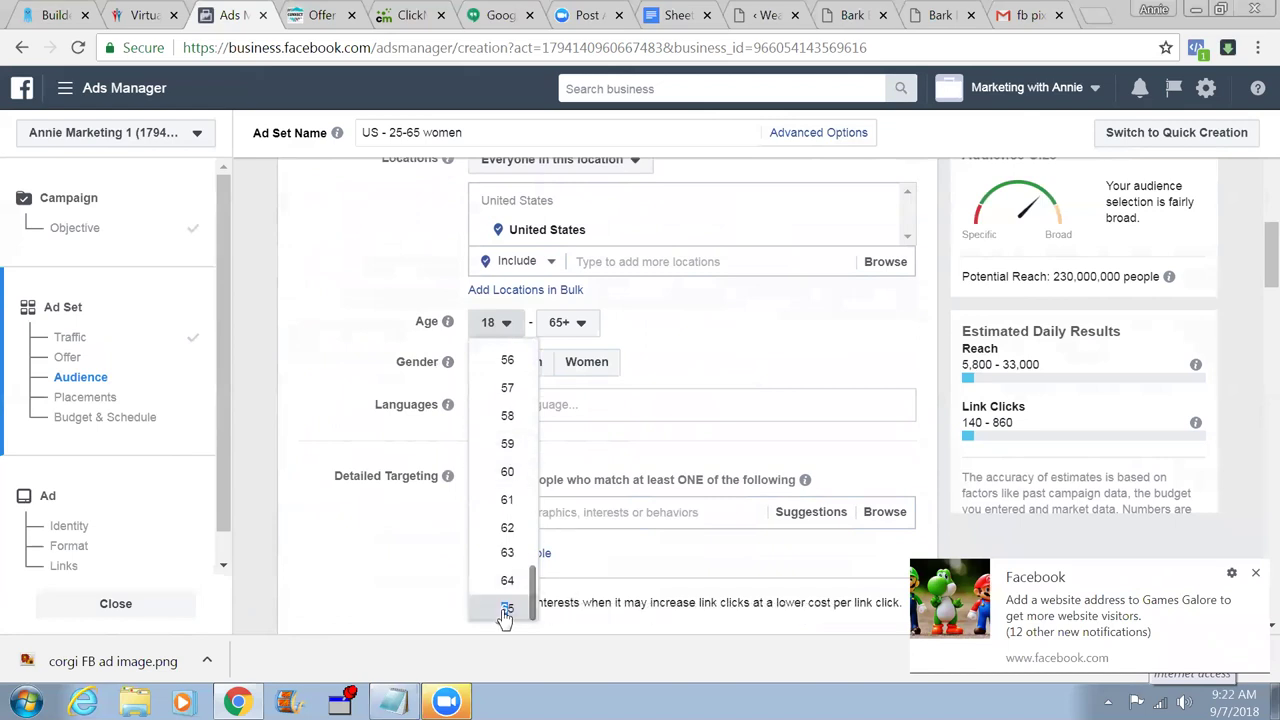
key(ctrl+a)
key(Escape)
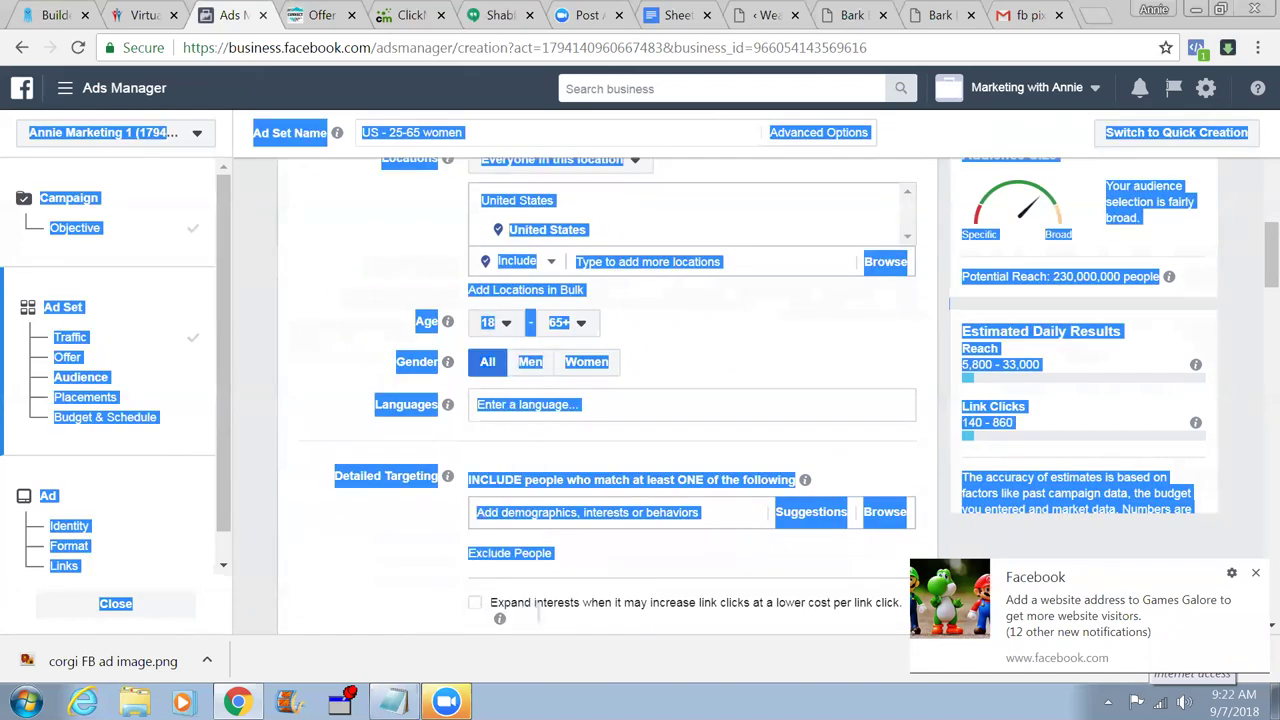
click(580, 325)
click(648, 330)
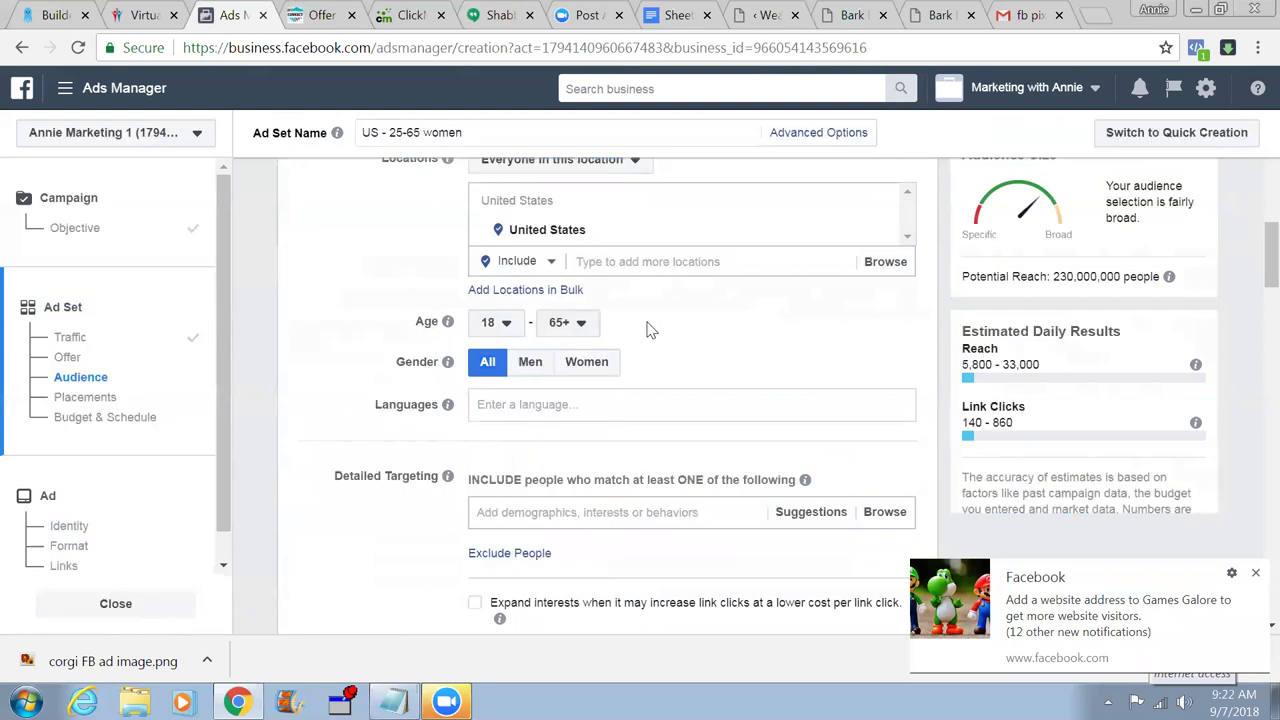
- Set the audience's minimum age to 25 and its gender to Women
click(496, 322)
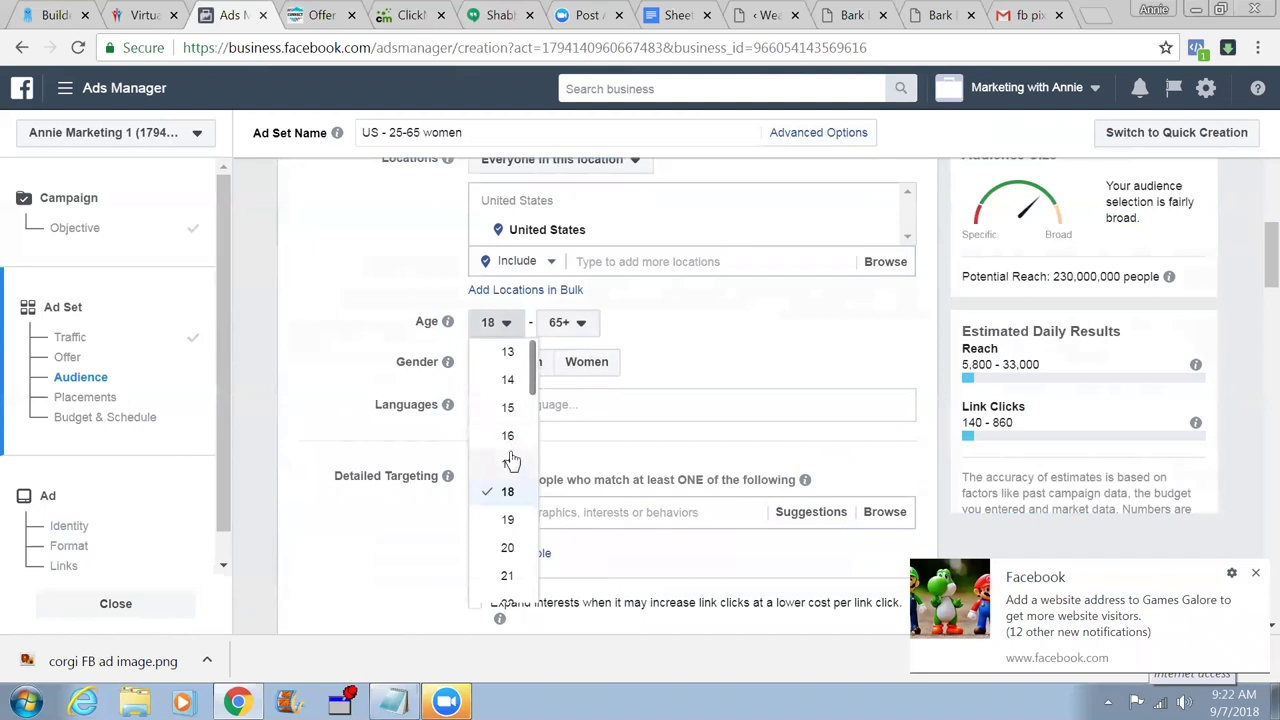
scroll(508, 468, down, 1)
scroll(508, 468, down, 2)
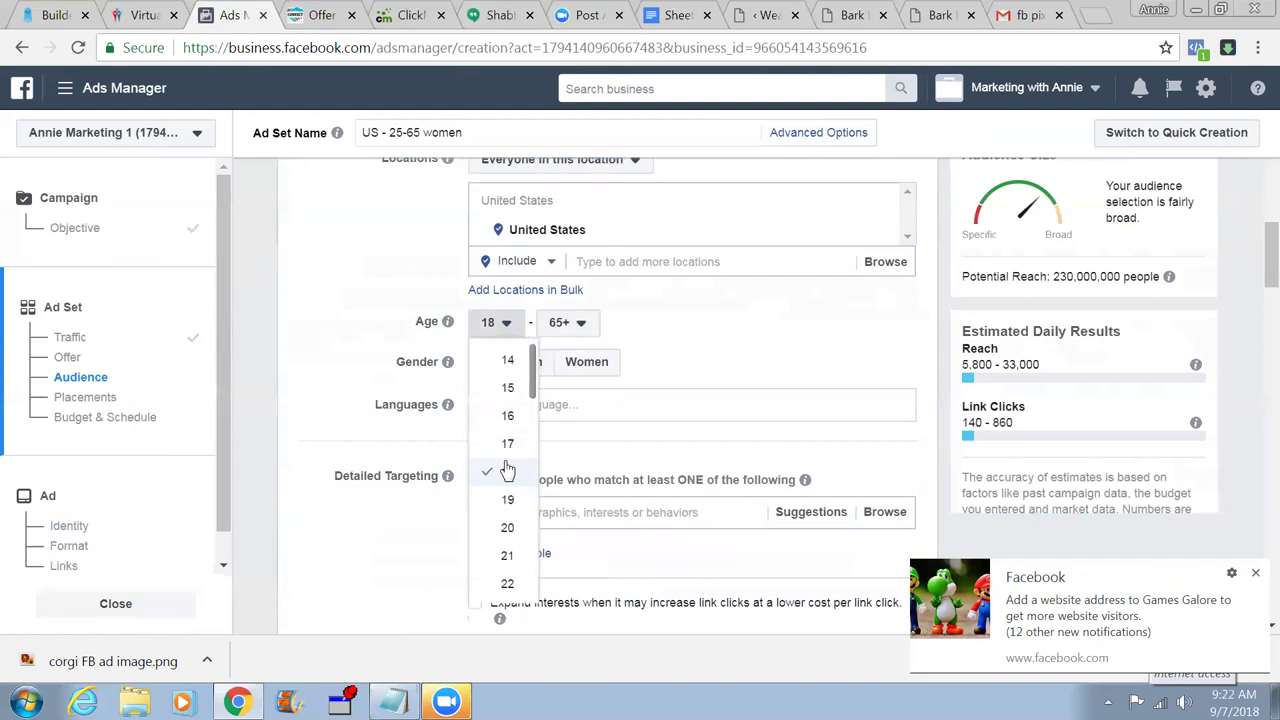
scroll(508, 468, down, 1)
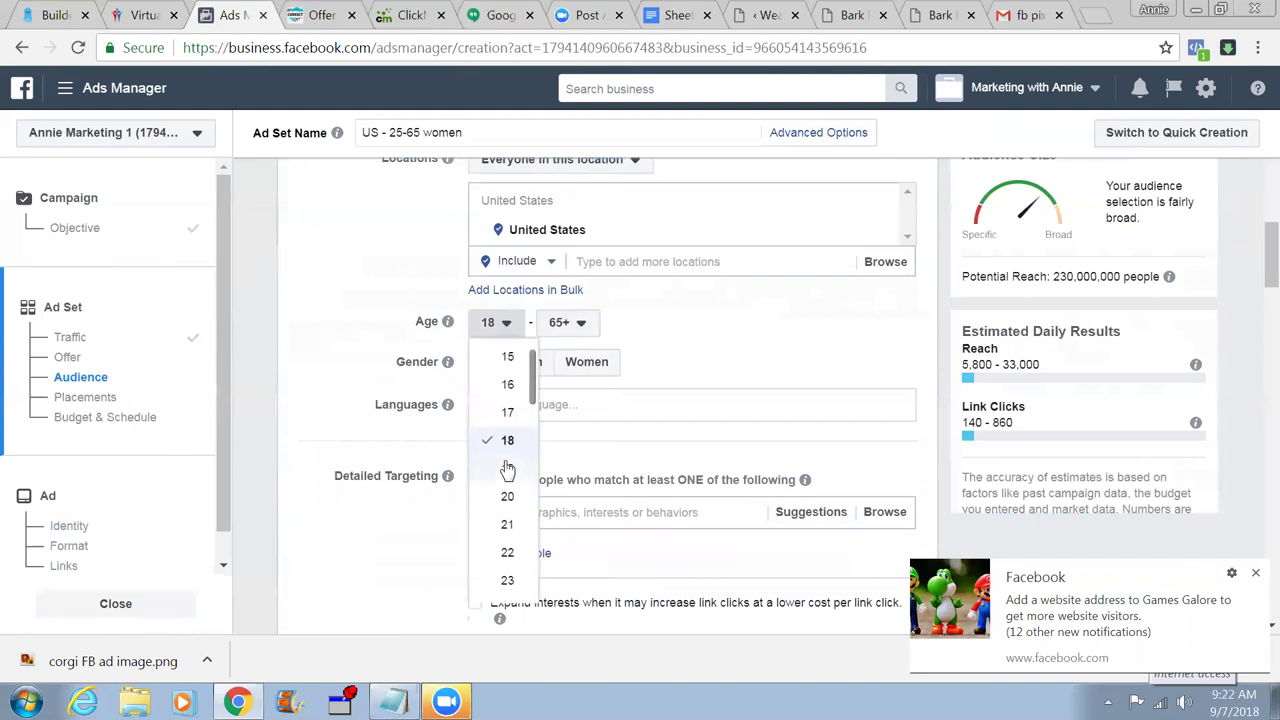
scroll(508, 468, down, 2)
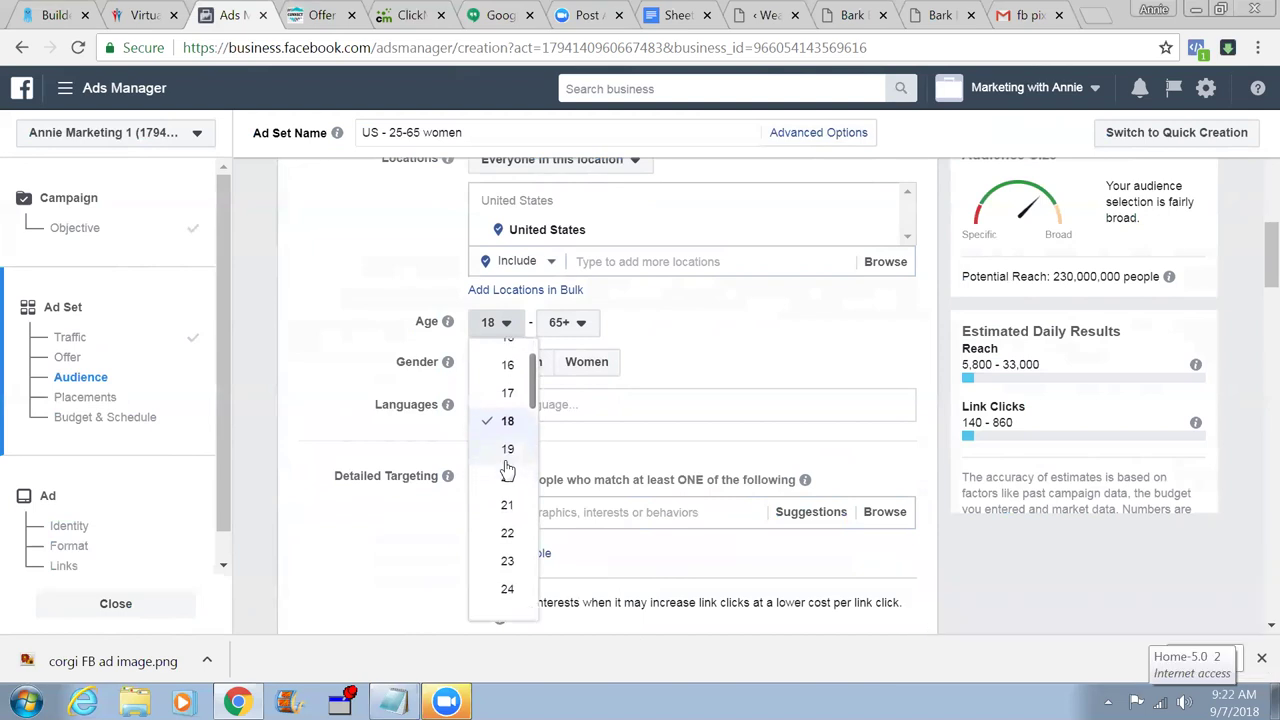
scroll(508, 468, down, 1)
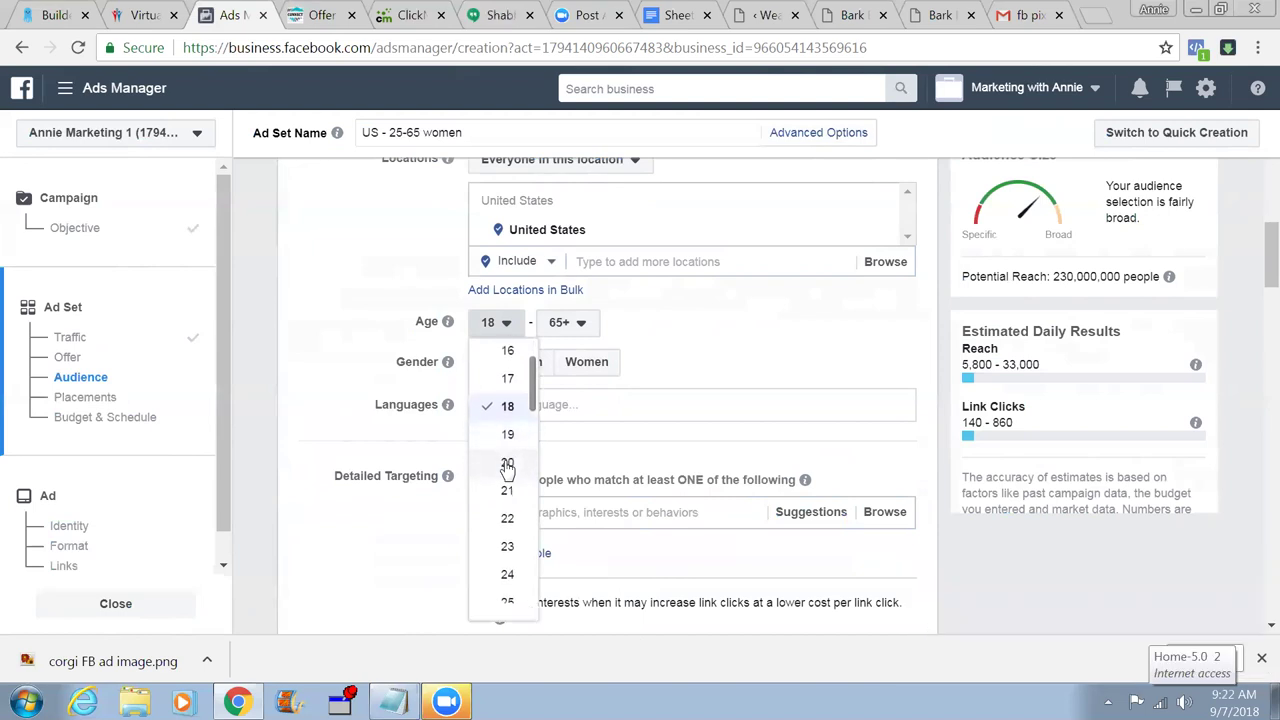
scroll(508, 468, down, 1)
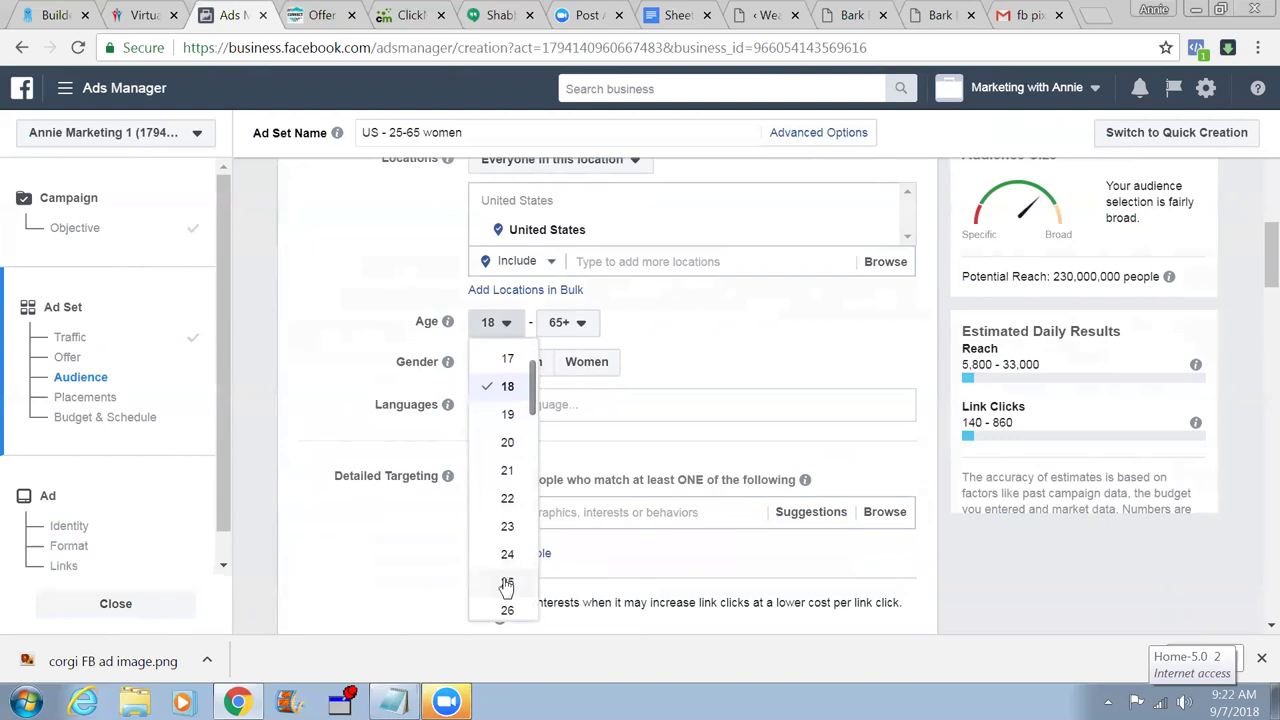
click(507, 584)
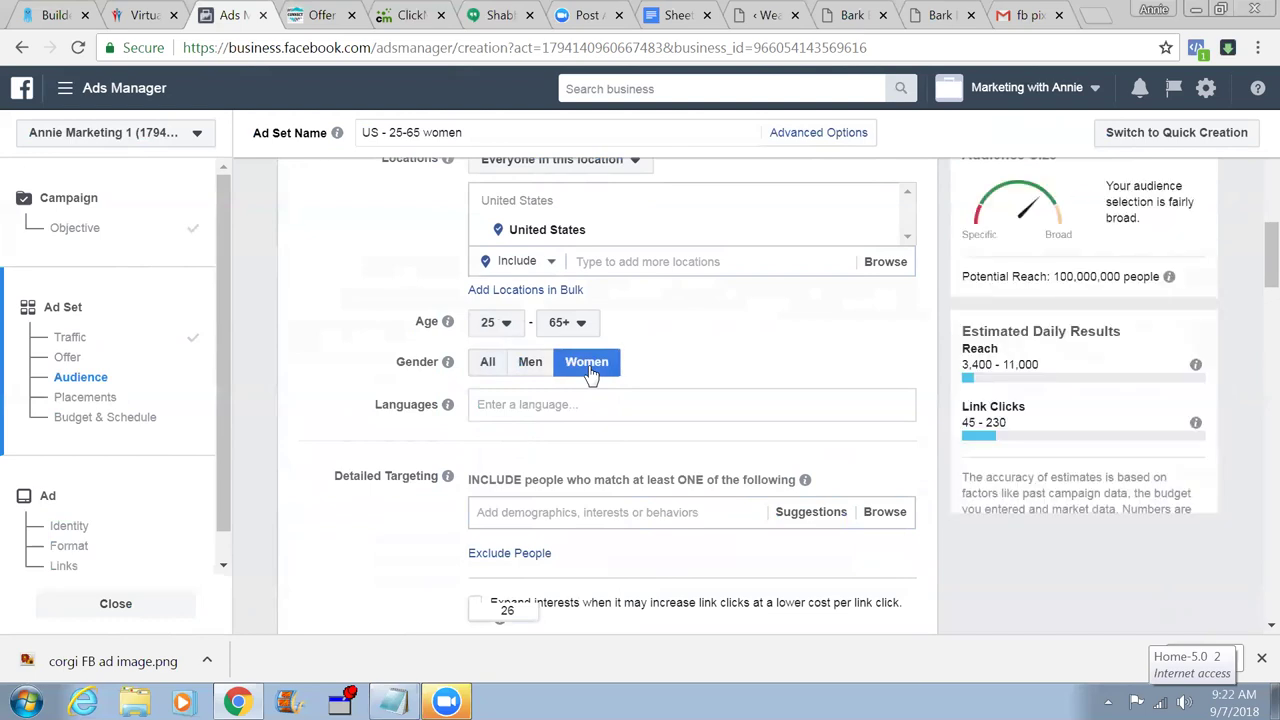
- Add English (All) as the audience's language
click(565, 404)
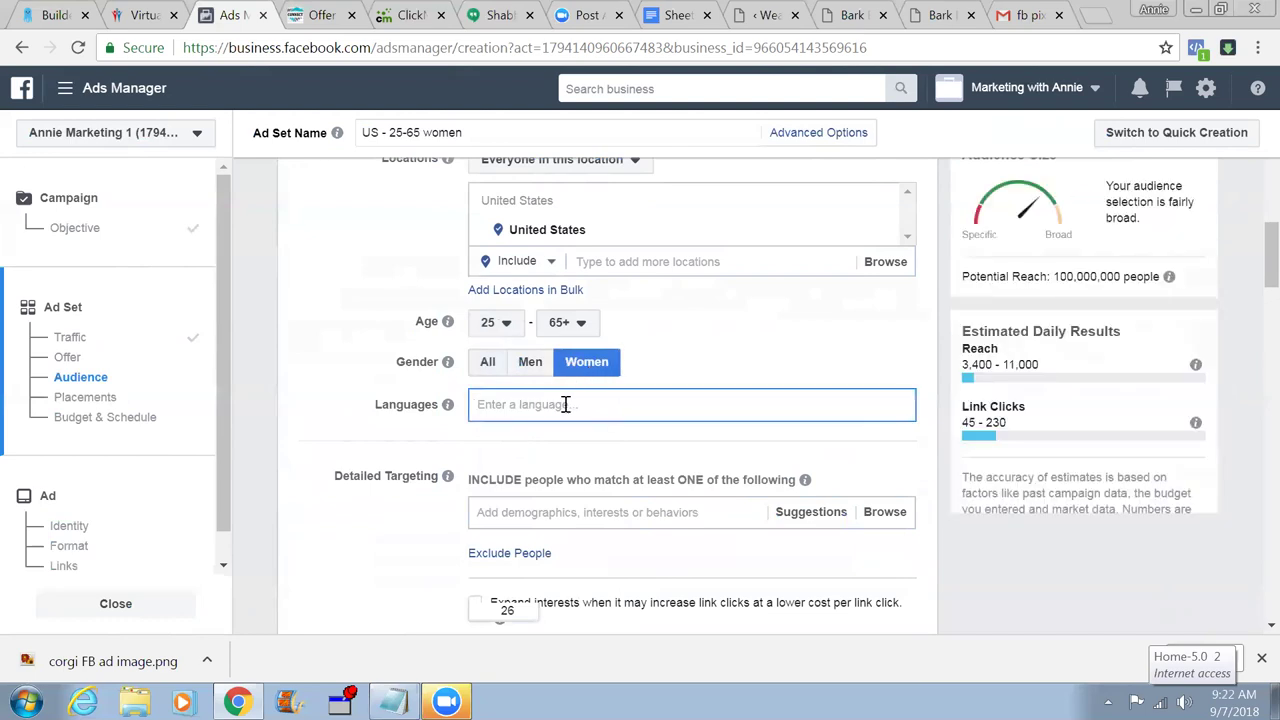
text(en)
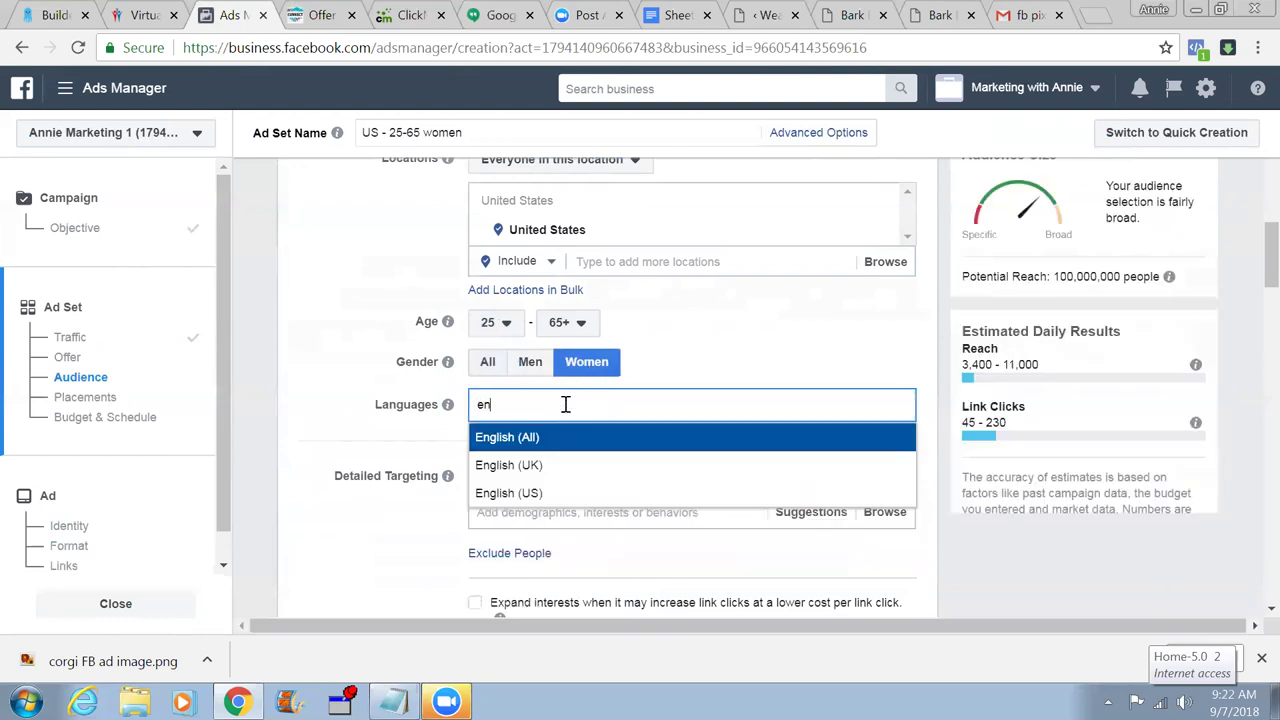
click(553, 444)
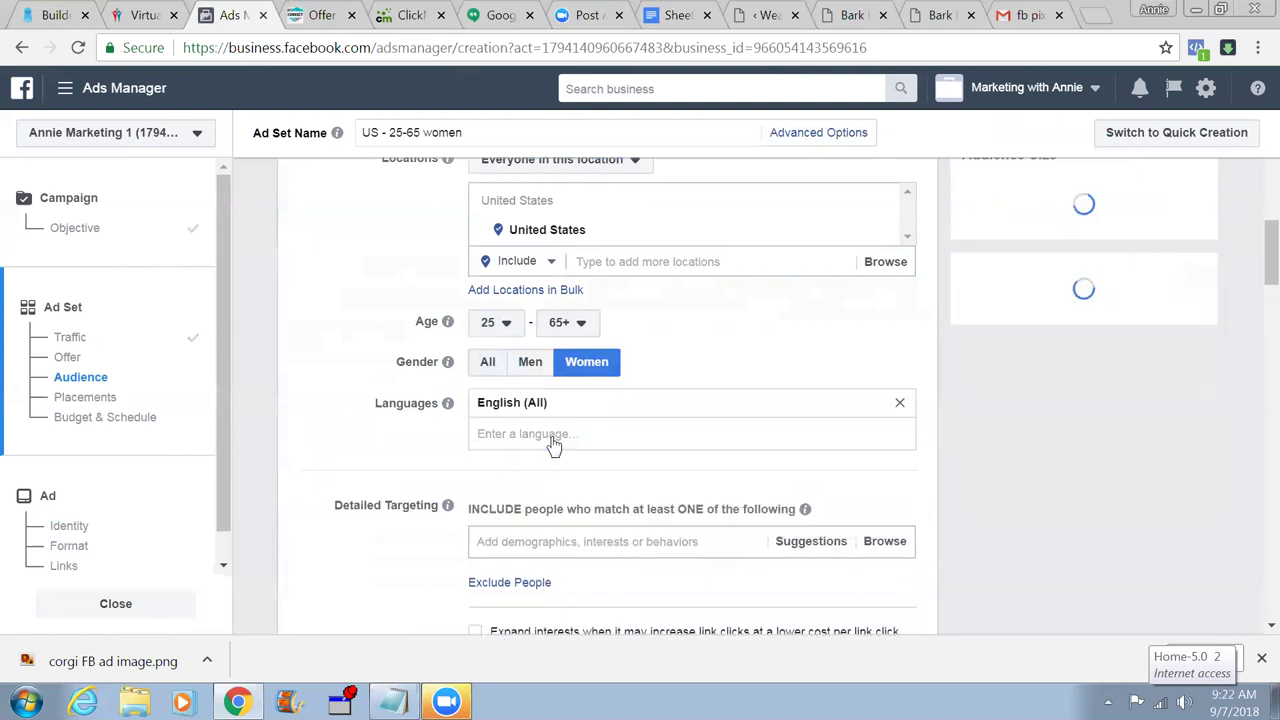
- Switch to the notes sheet in Google Docs and find its list of corgi targeting interests
click(521, 543)
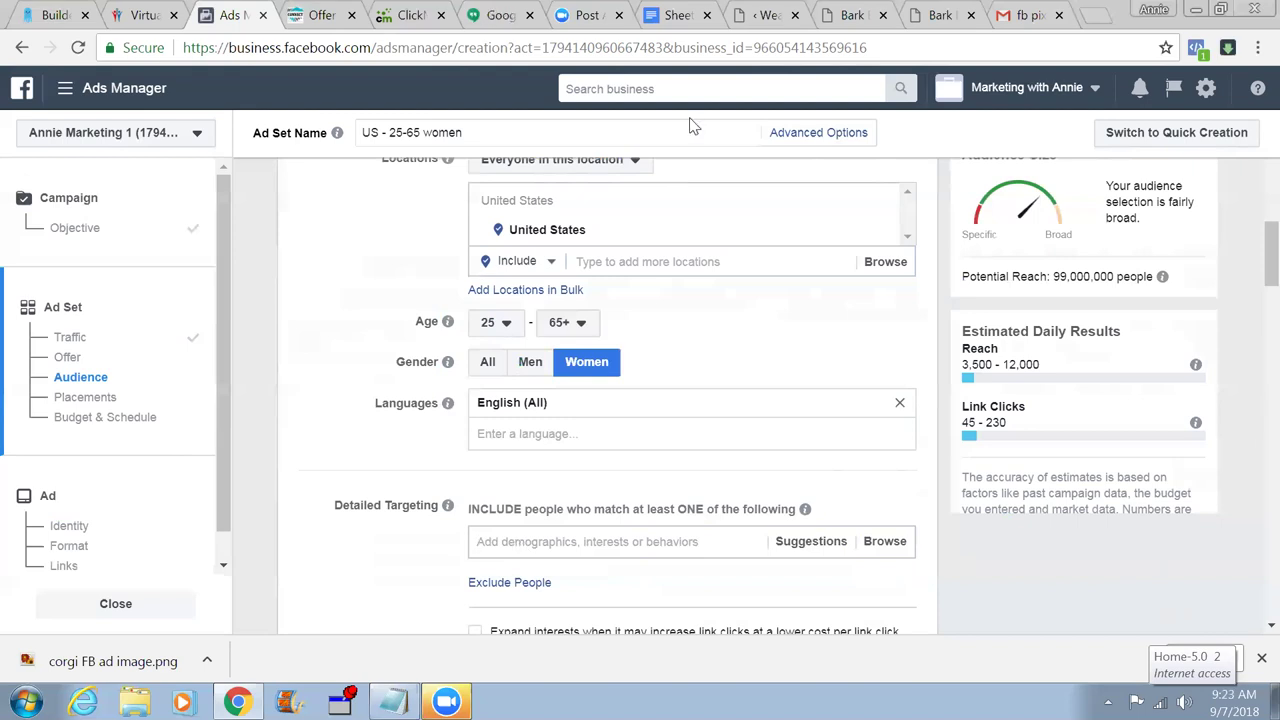
click(677, 16)
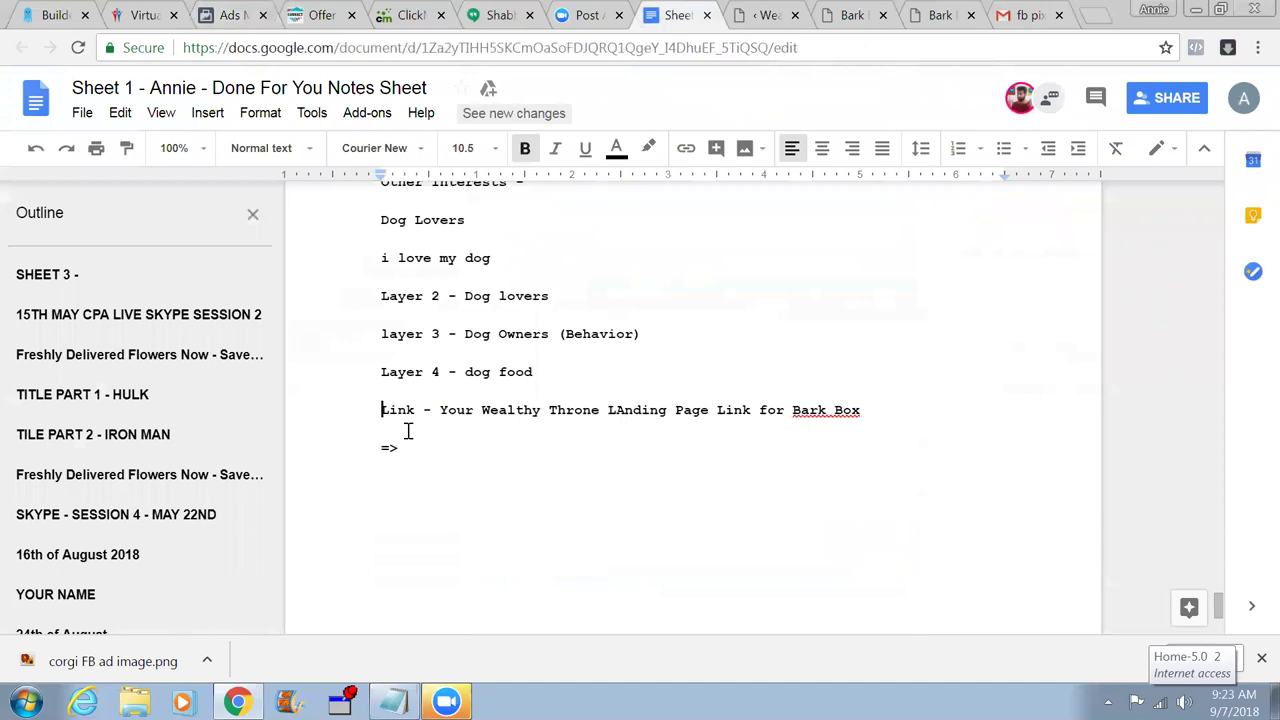
scroll(407, 431, up, 3)
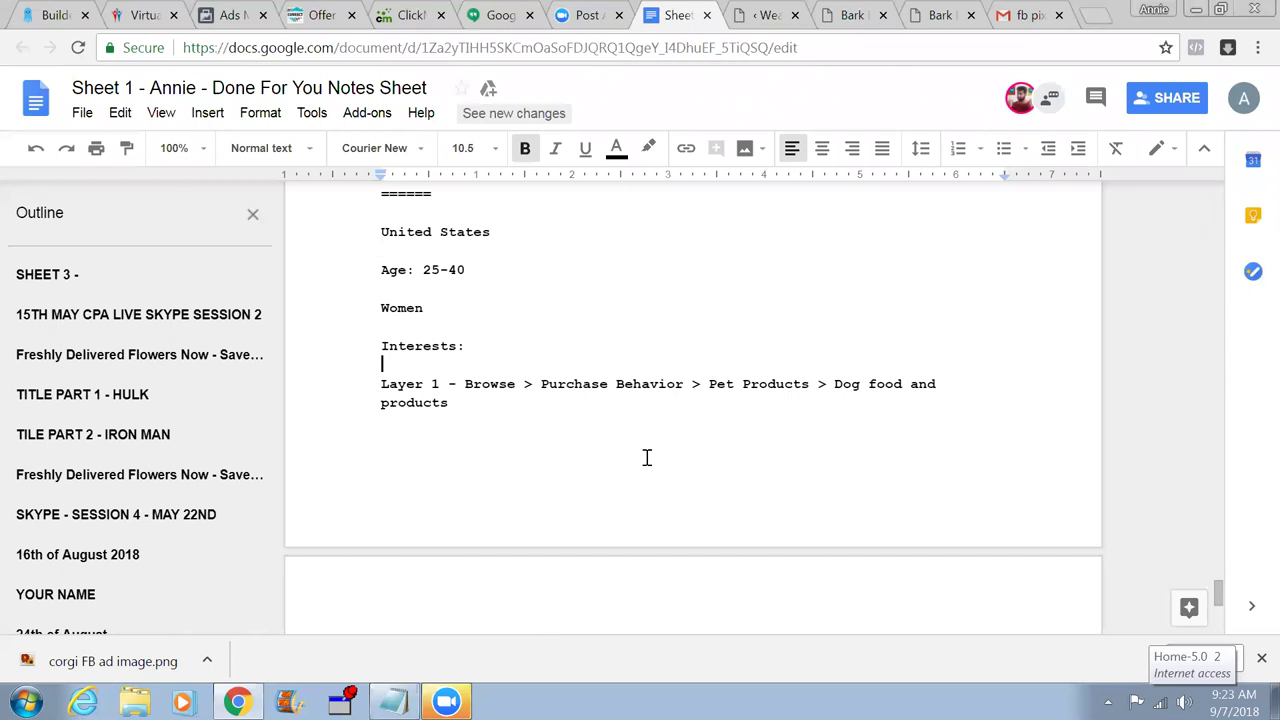
key(Up)
key(Up)
key(Up)
key(Up)
key(Up)
key(Up)
key(Up)
key(Up)
key(Up)
key(Up)
key(Up)
key(Up)
key(Up)
key(Up)
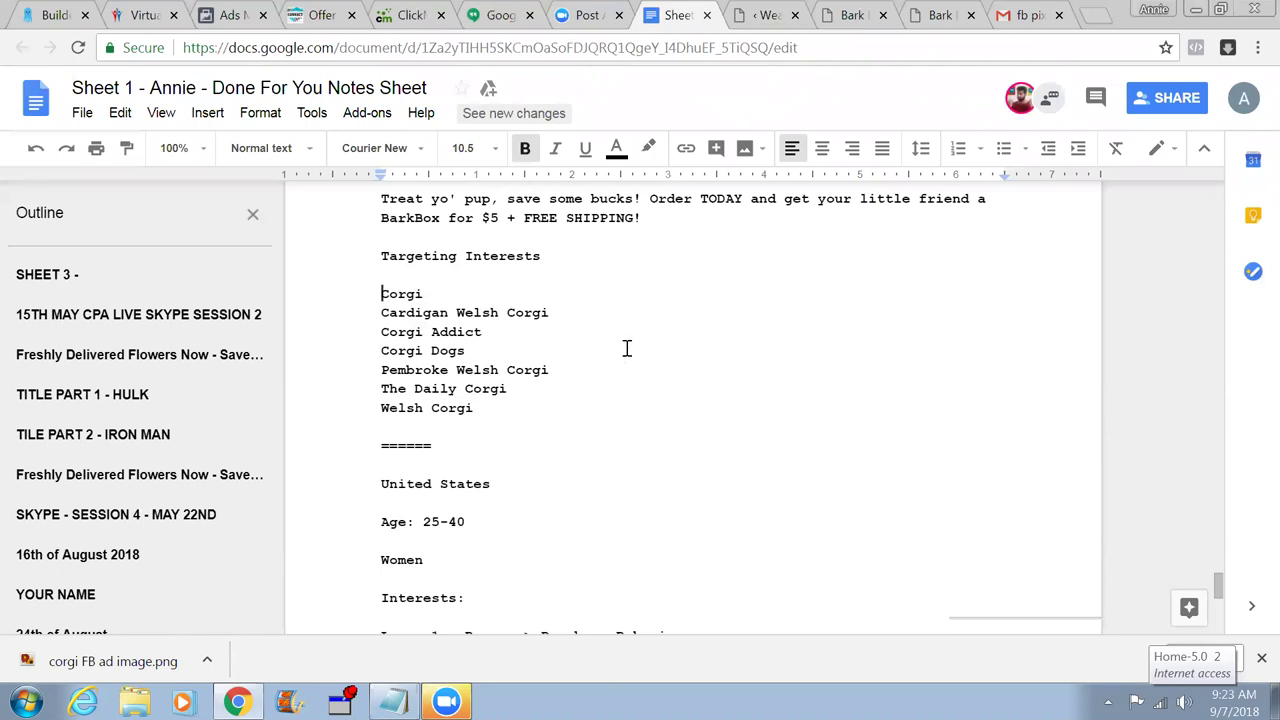
- Place the notes sheet's browser tab beside the Ads Manager tab and copy "Corgi" from the targeting interests list
drag(675, 20, 318, 18)
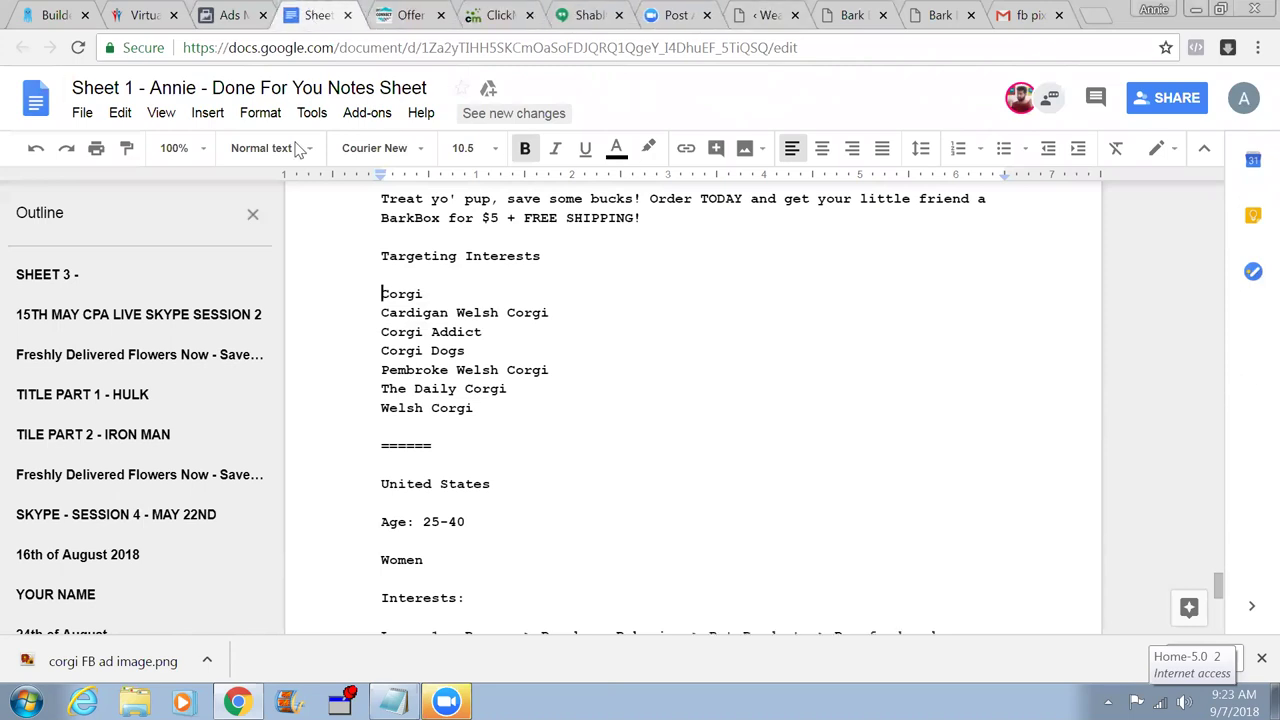
double_click(405, 294)
key(ctrl+c)
right_click(410, 297)
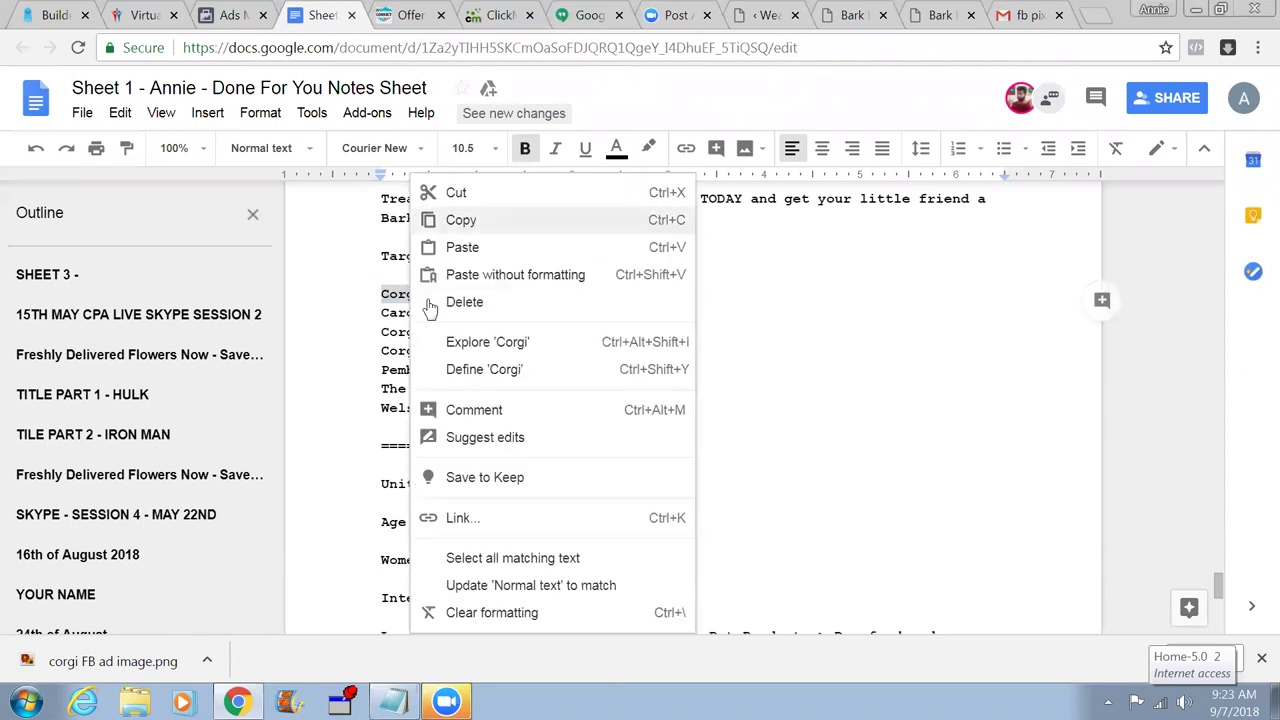
key(Escape)
- Return to Ads Manager, search the detailed targeting for the copied word "Corgi" and add the Welsh Corgi interest
key(ctrl+shift+Tab)
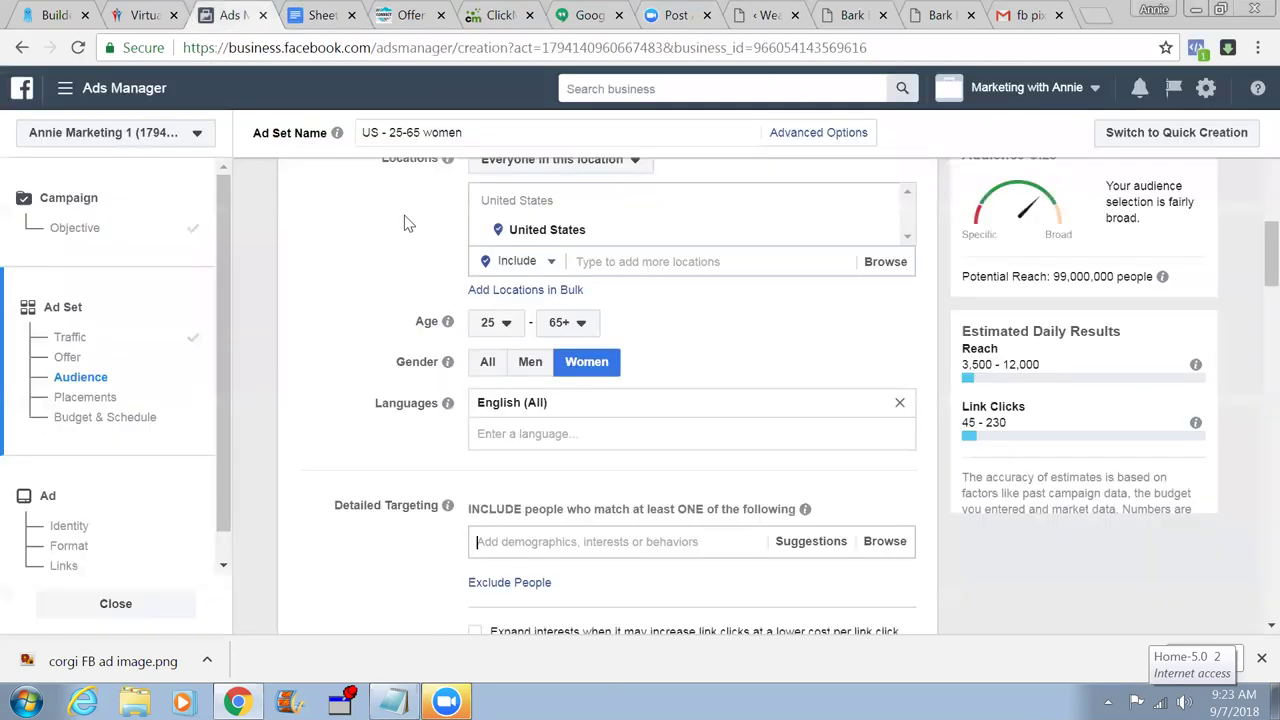
right_click(558, 525)
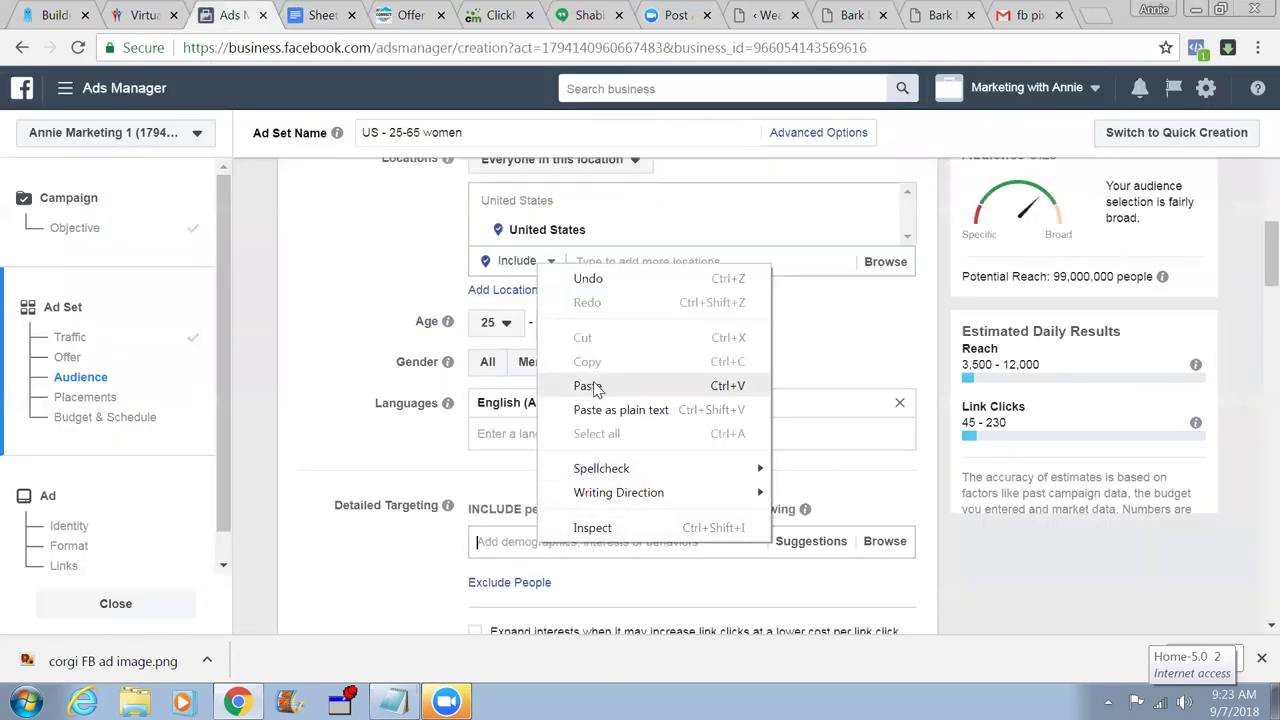
click(595, 388)
scroll(820, 428, down, 1)
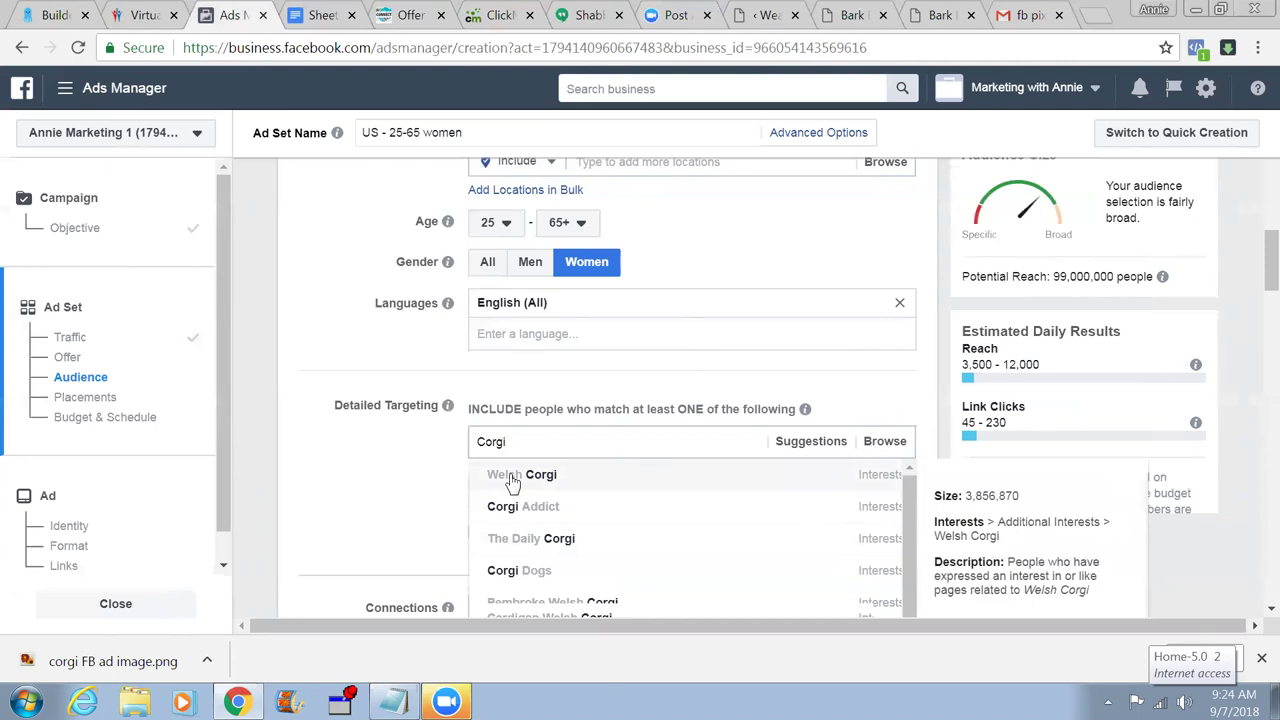
click(511, 476)
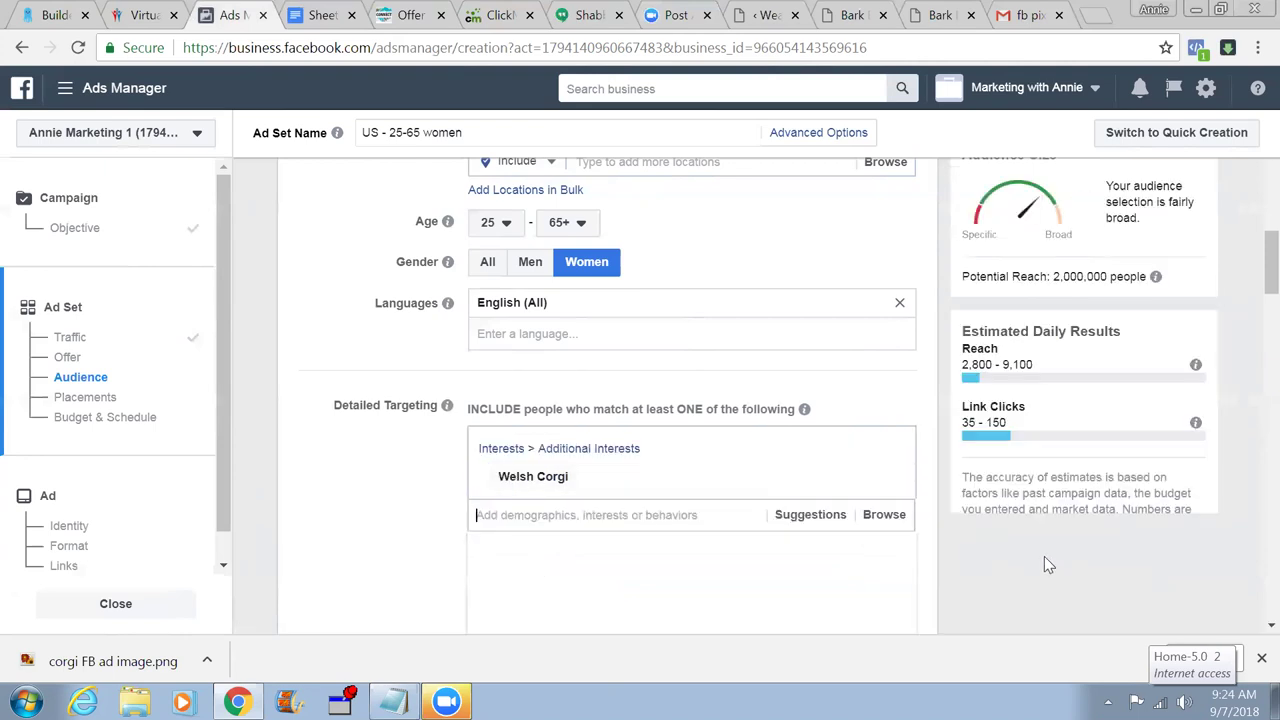
- Add the Corgi Addict and The Daily Corgi interests to the detailed targeting, searching with the copied word "Corgi"
right_click(528, 516)
click(618, 356)
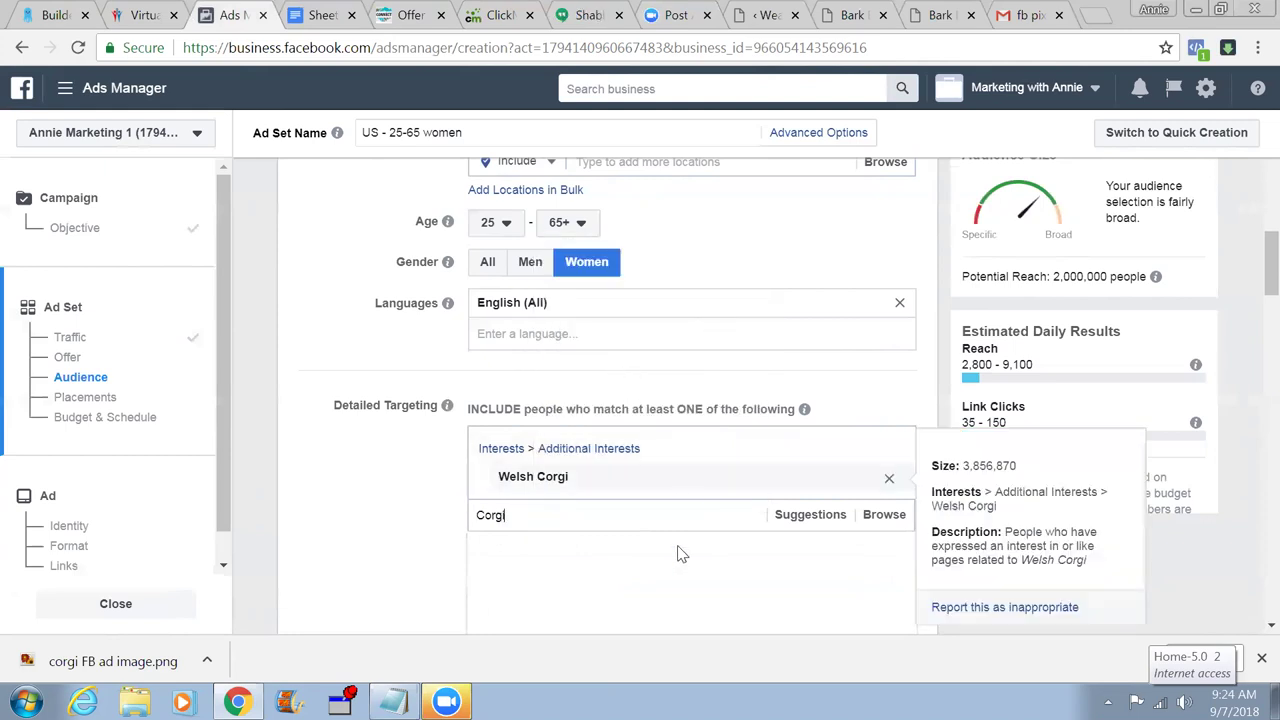
click(530, 555)
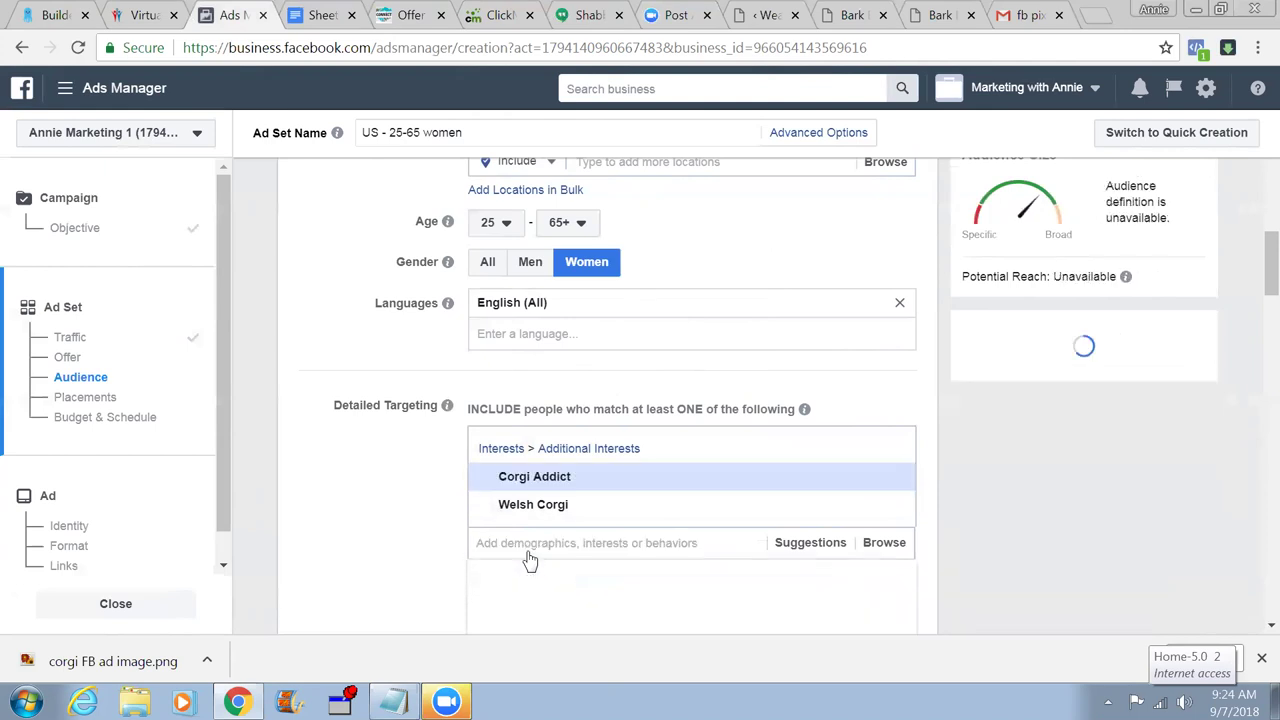
right_click(533, 540)
click(598, 384)
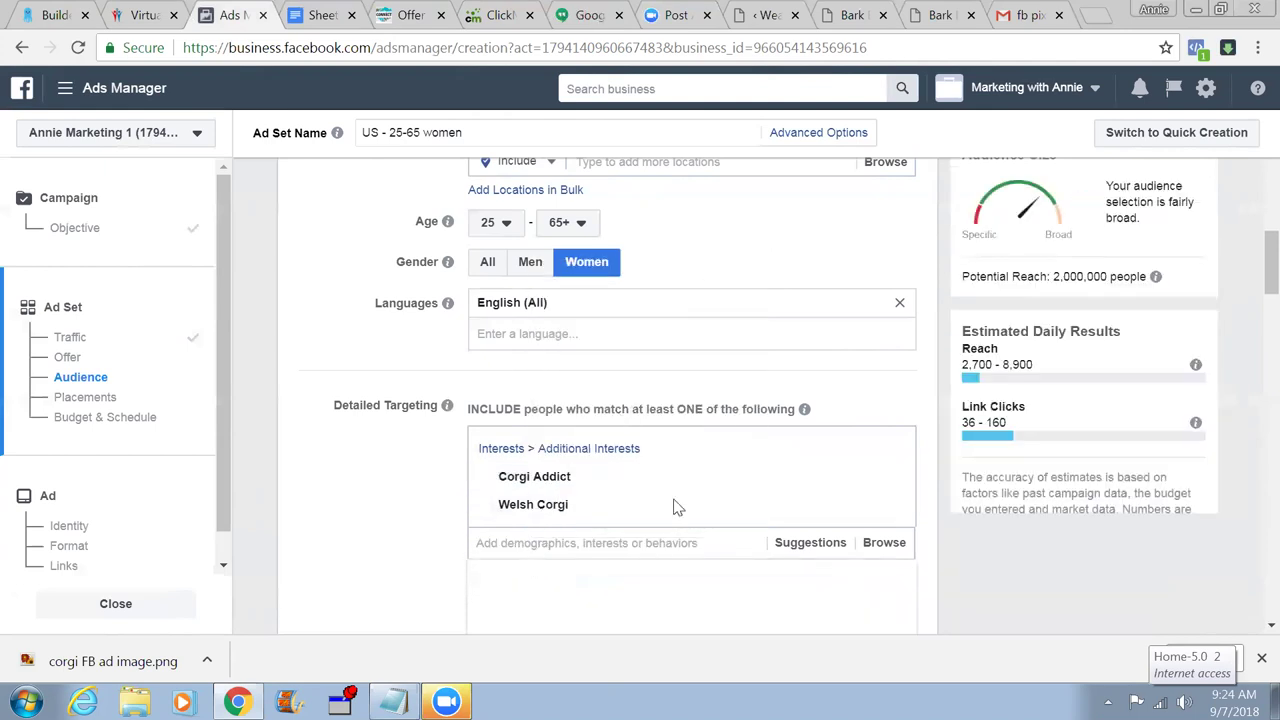
click(568, 576)
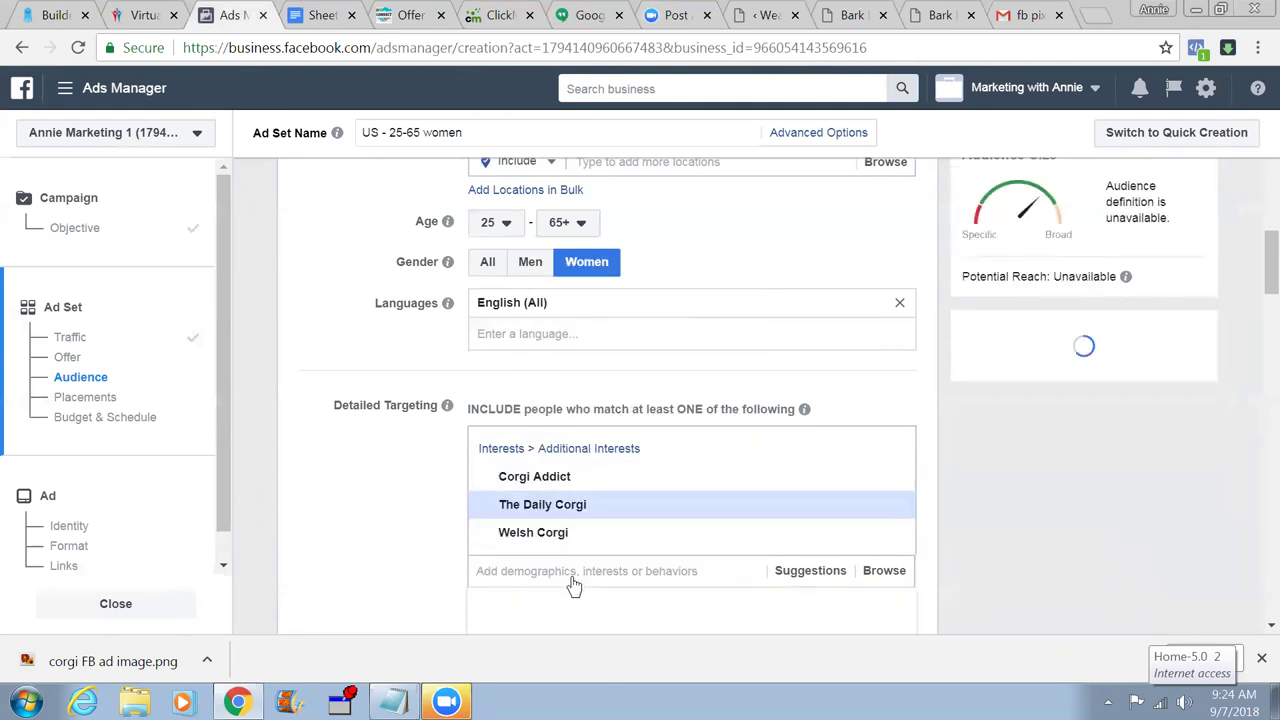
- Search for "Corgi" again and add the Corgi Dogs interest to the detailed targeting
right_click(530, 571)
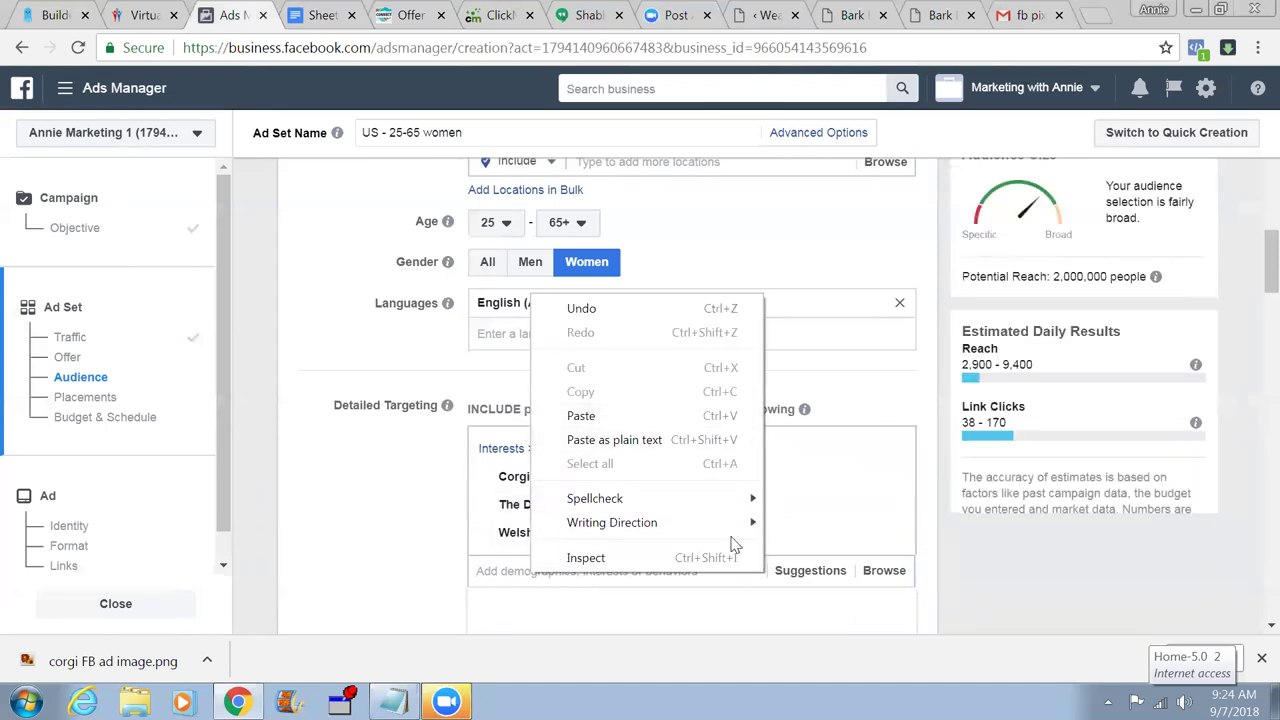
click(610, 415)
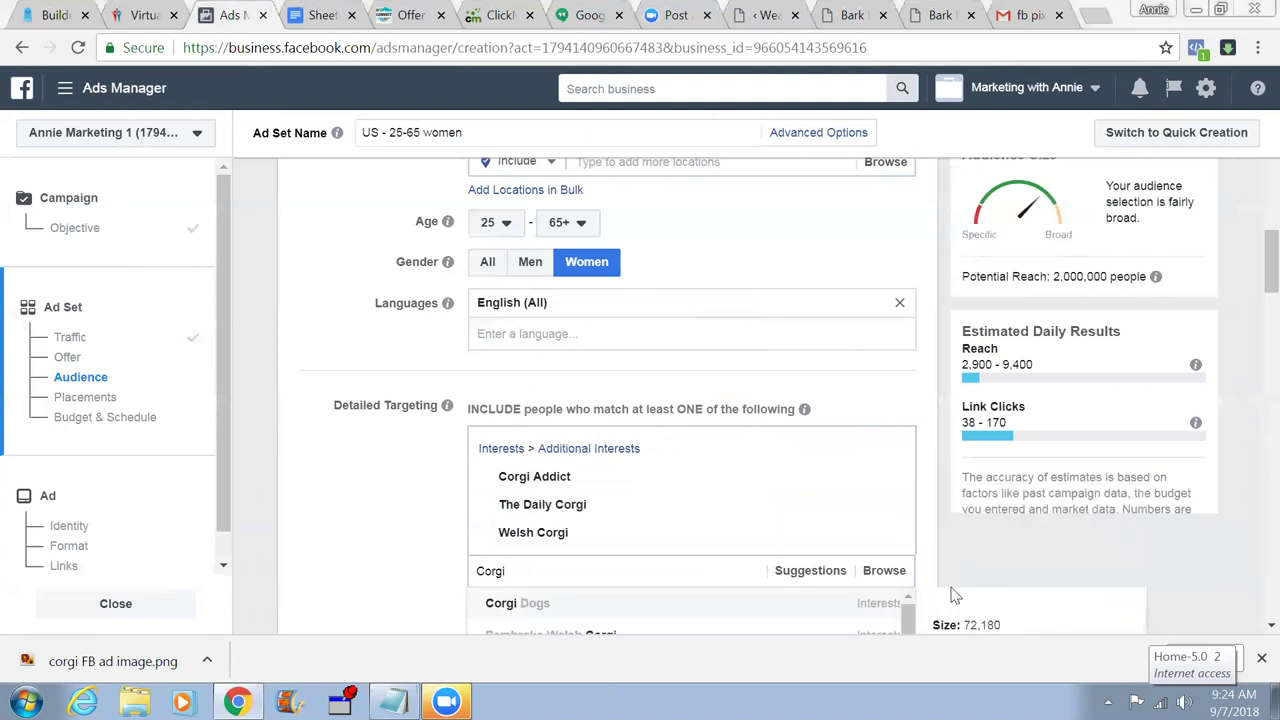
mouse_move(897, 552)
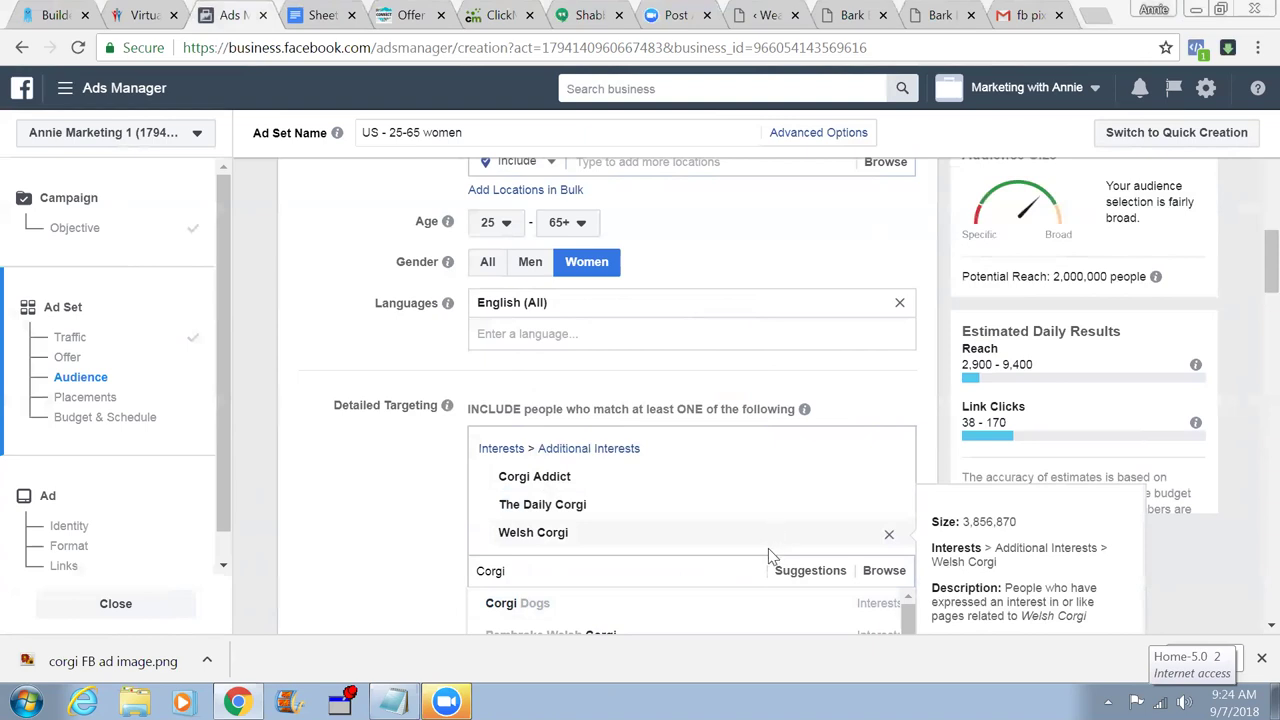
mouse_move(545, 622)
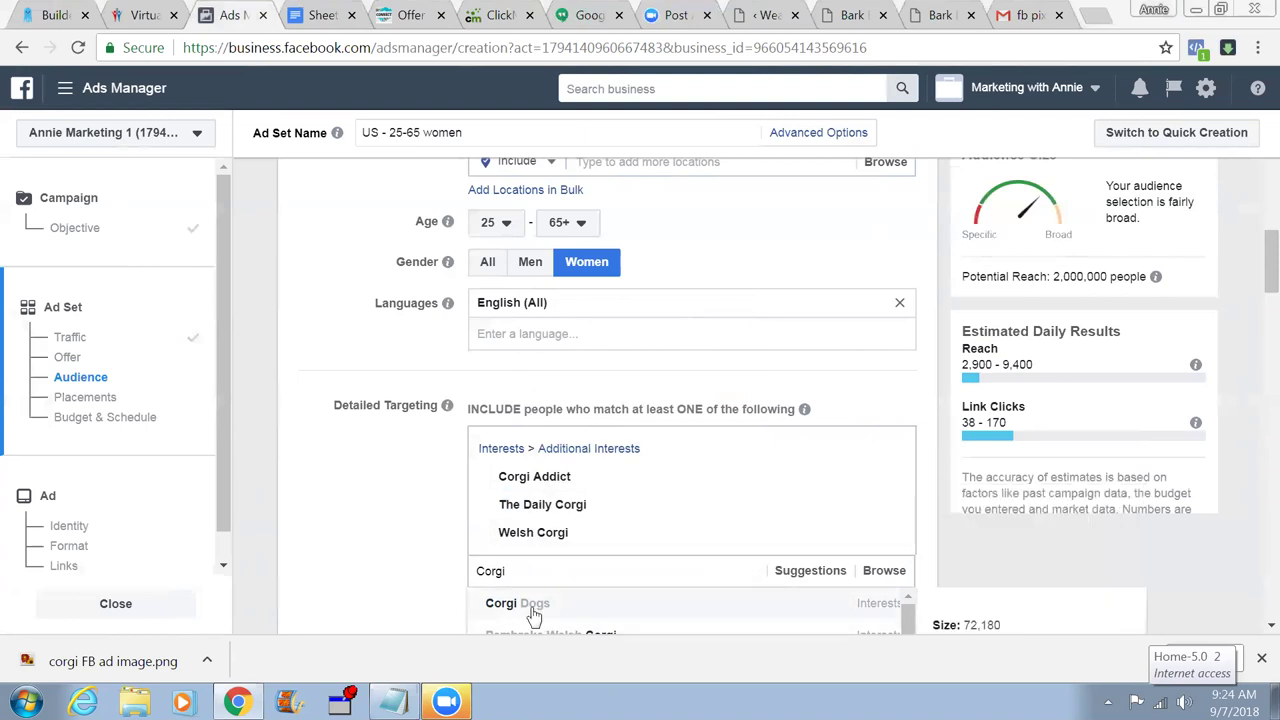
click(533, 610)
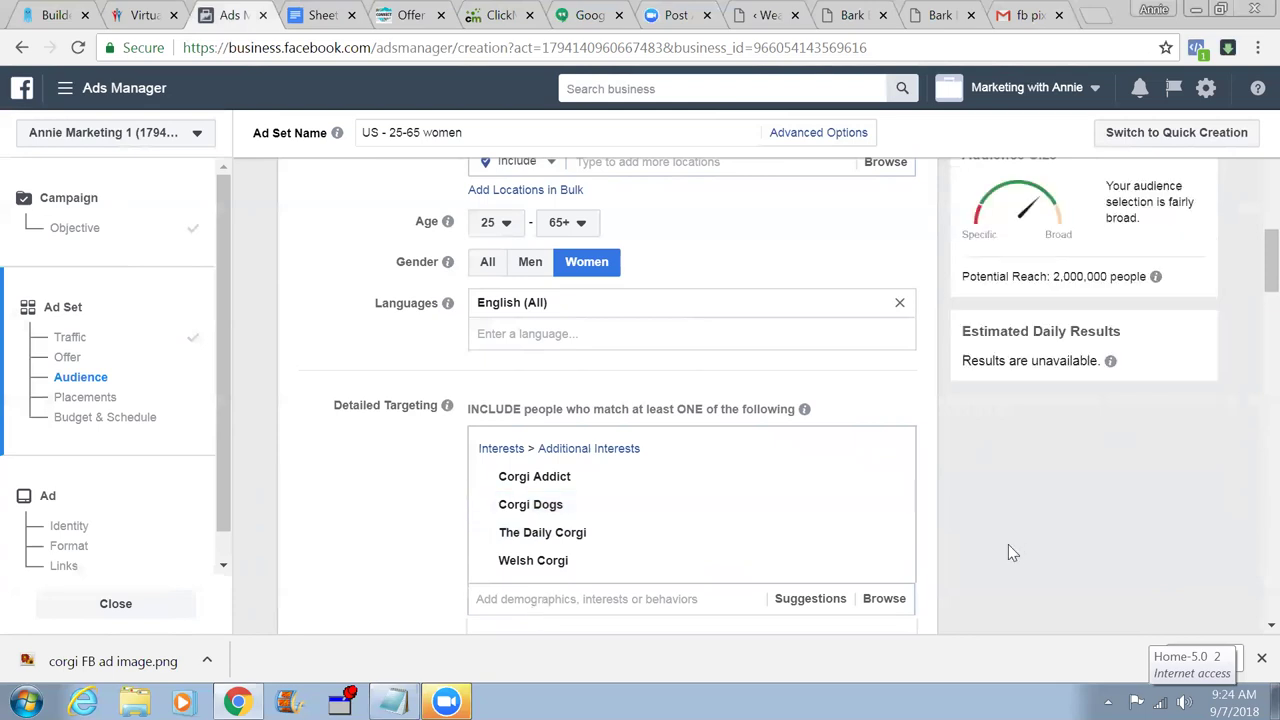
- Add the Pembroke Welsh Corgi and Cardigan Welsh Corgi interests to the detailed targeting, searching with the copied word "Corgi"
right_click(658, 598)
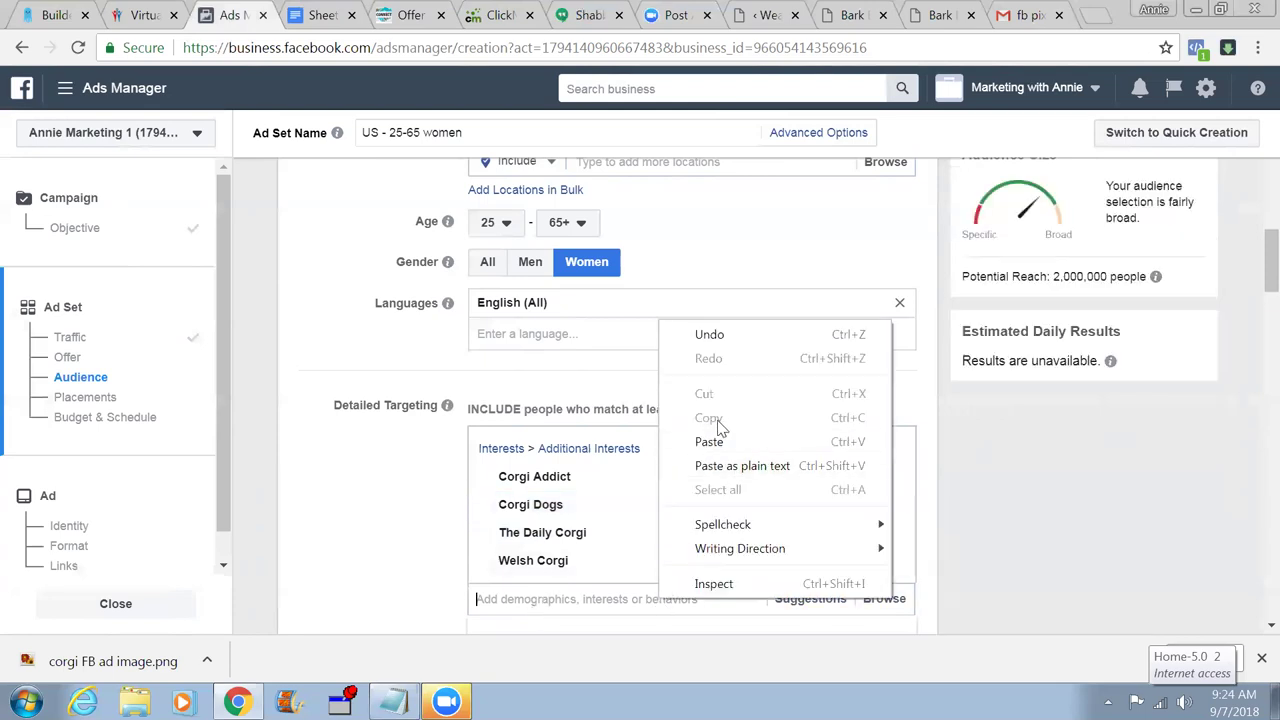
click(716, 442)
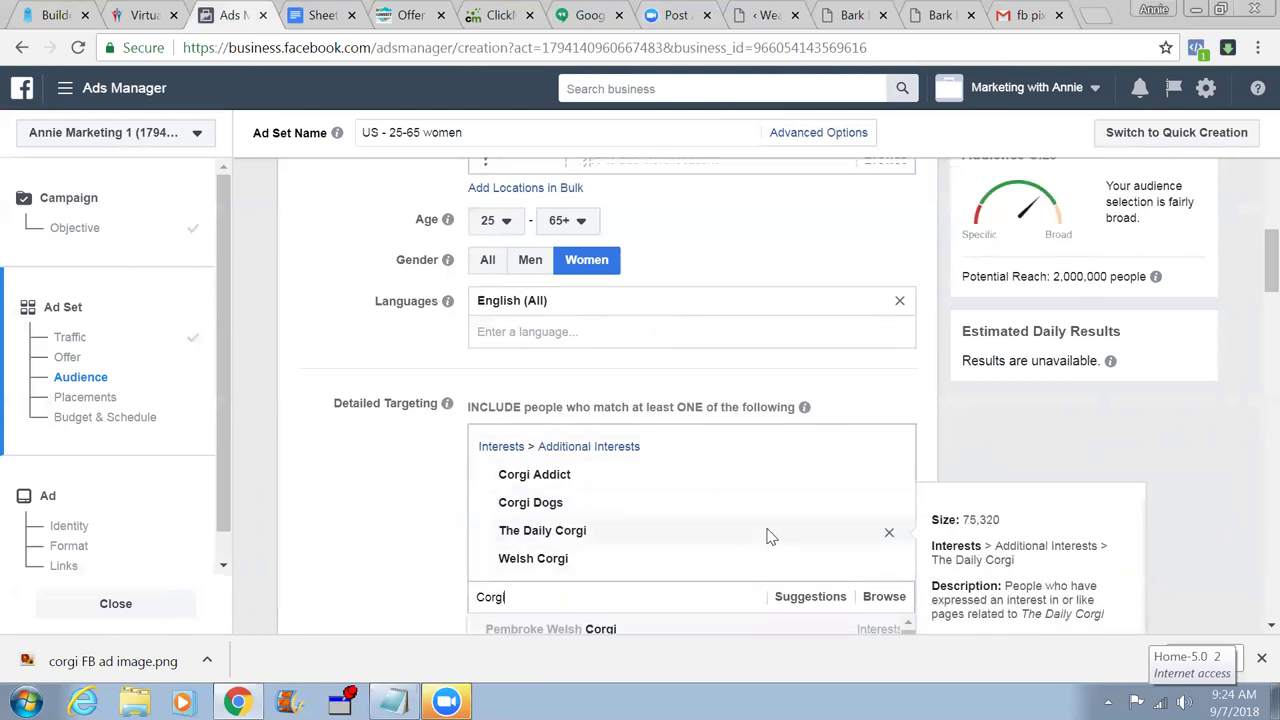
scroll(766, 532, down, 2)
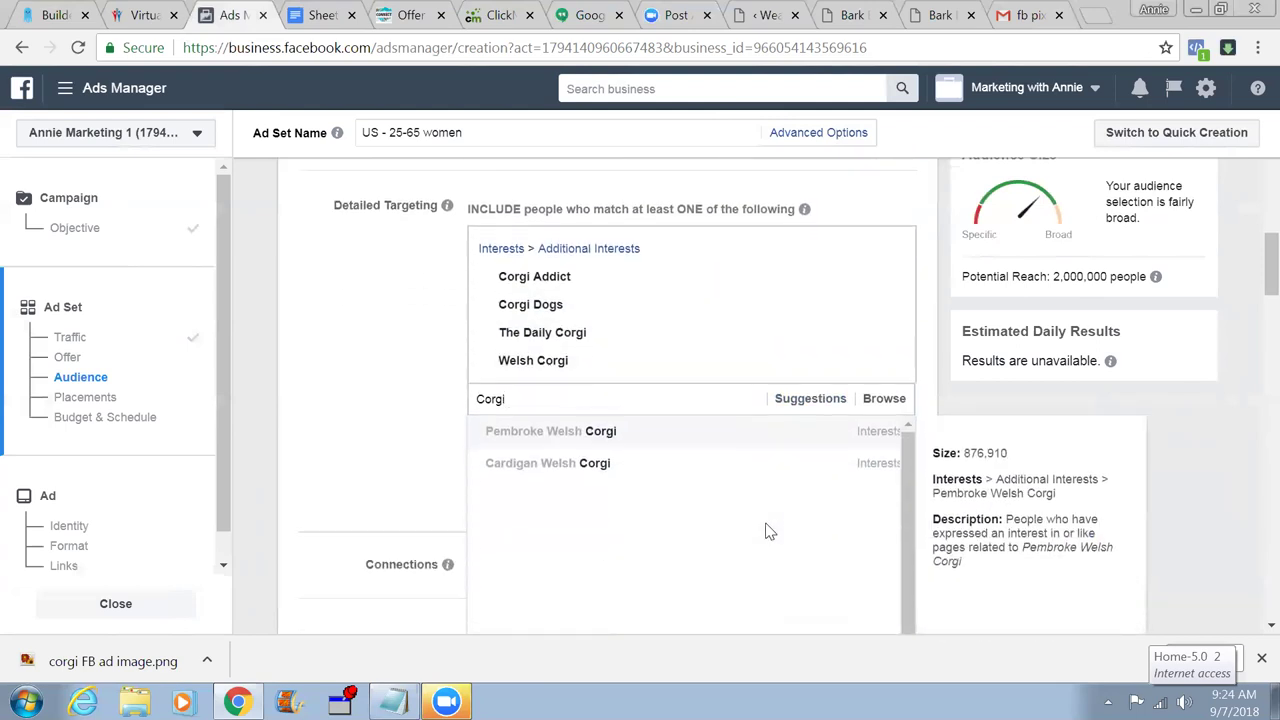
click(596, 436)
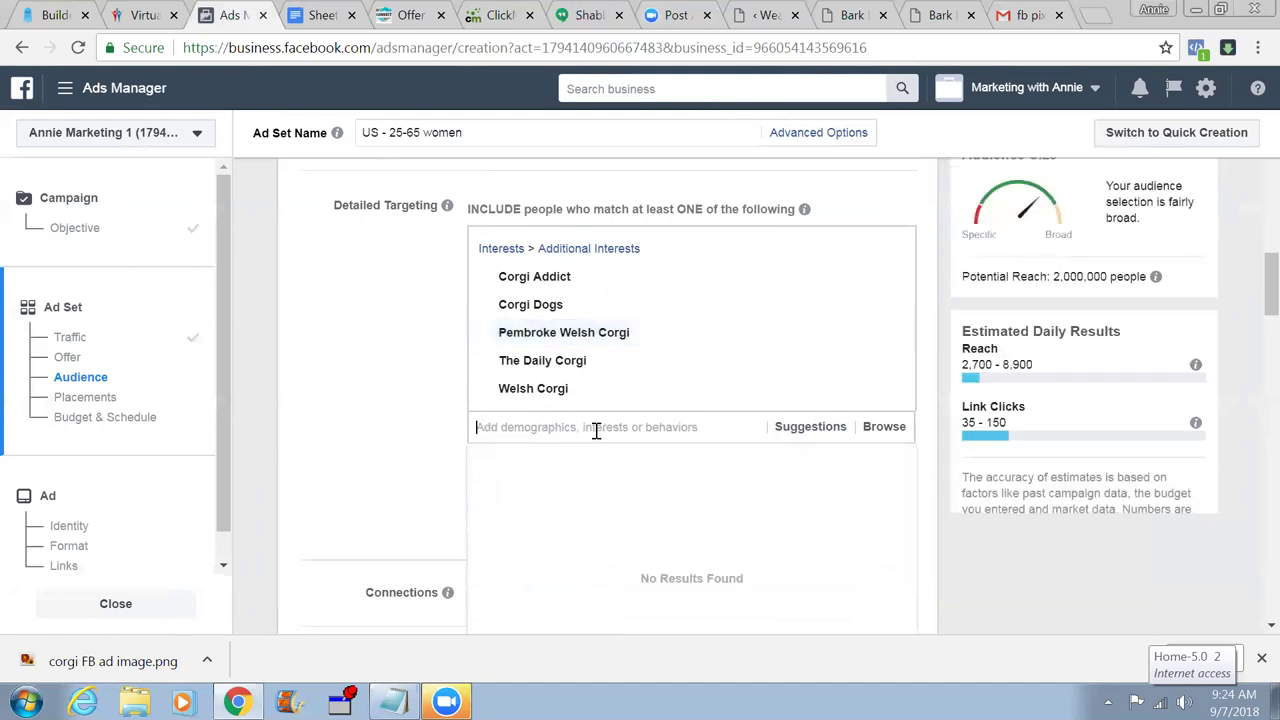
right_click(596, 430)
click(660, 273)
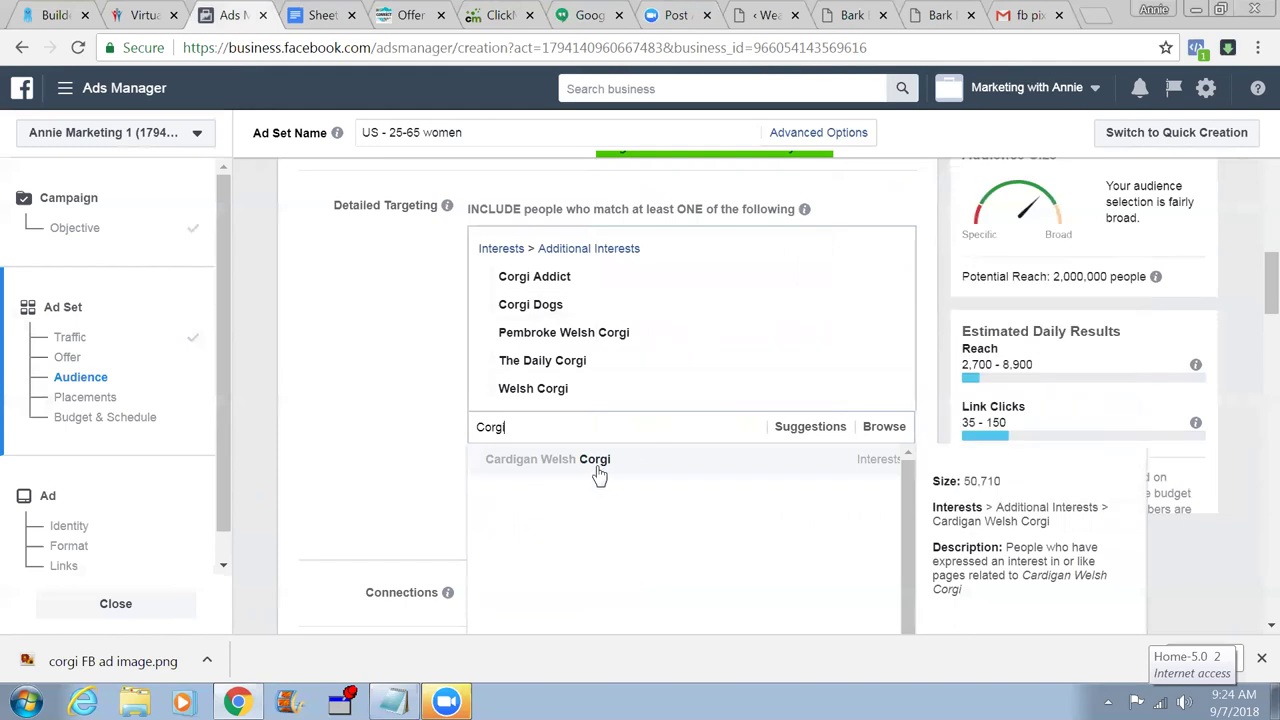
click(597, 468)
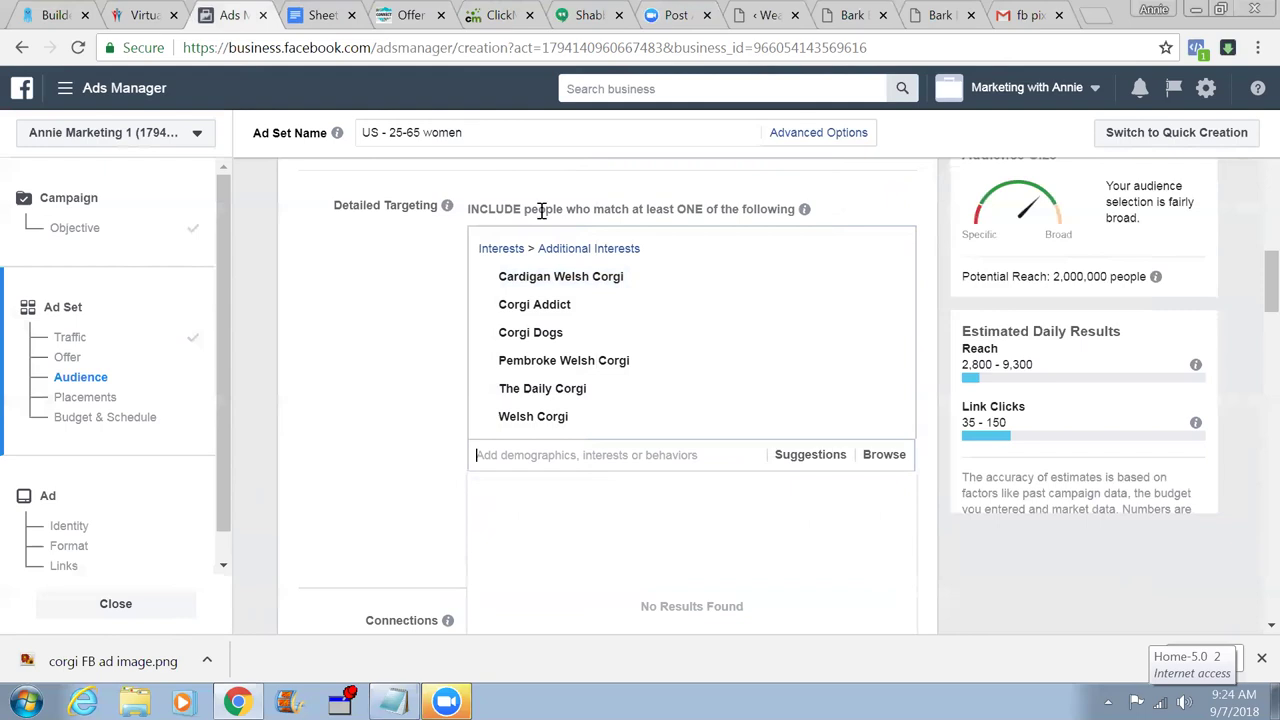
- Switch to the notes sheet and copy the Layer 1 path "Browse > Purchase Behavior > Pet Products > Dog food and products"
click(322, 15)
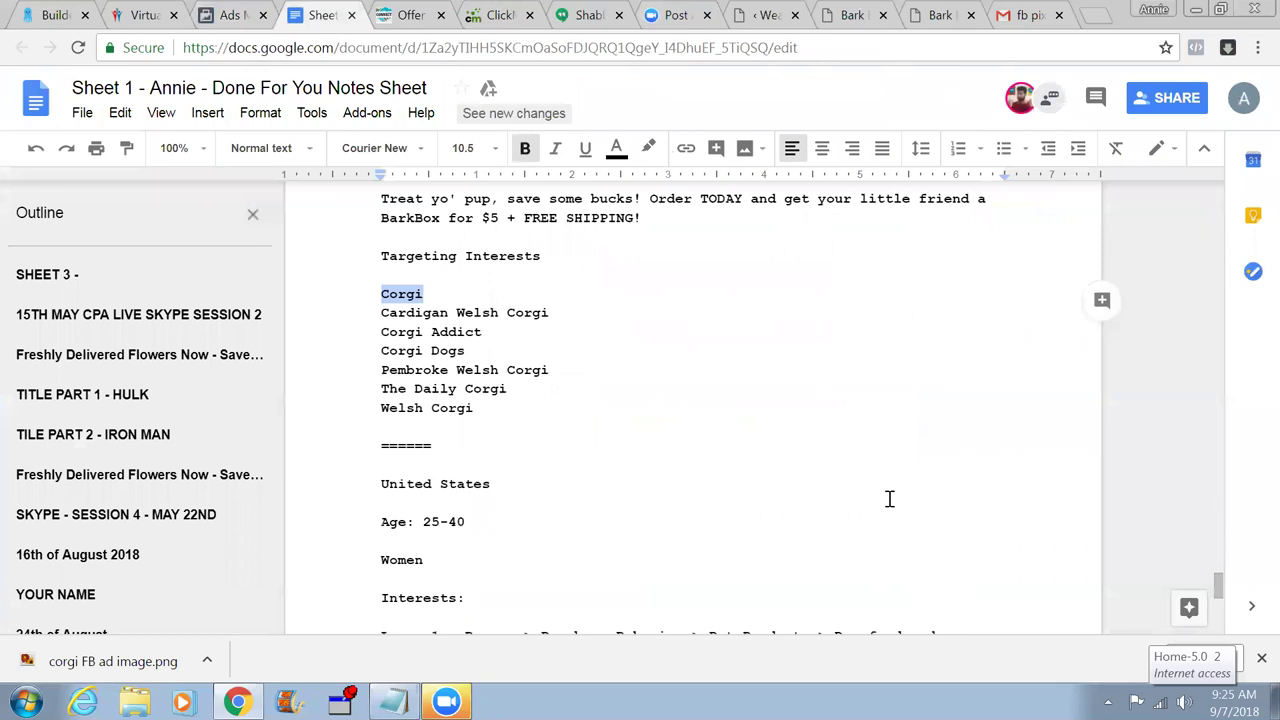
scroll(889, 498, down, 1)
scroll(889, 498, down, 1)
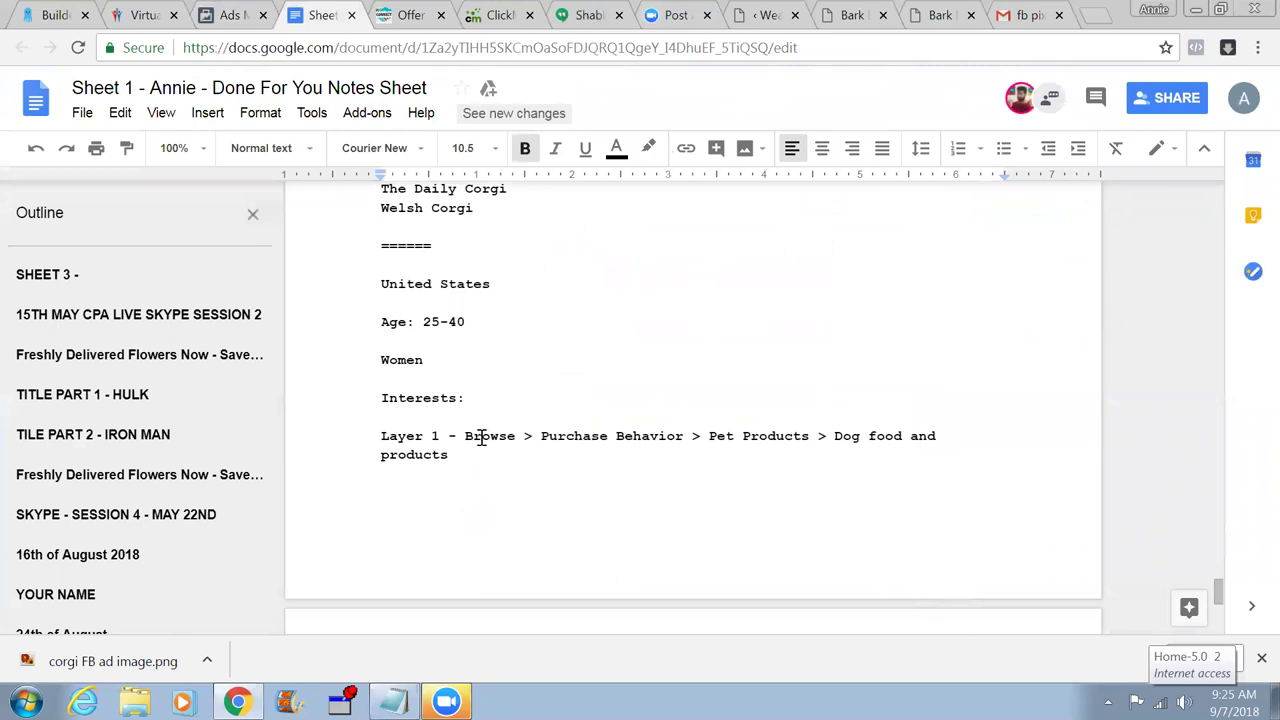
drag(462, 436, 470, 457)
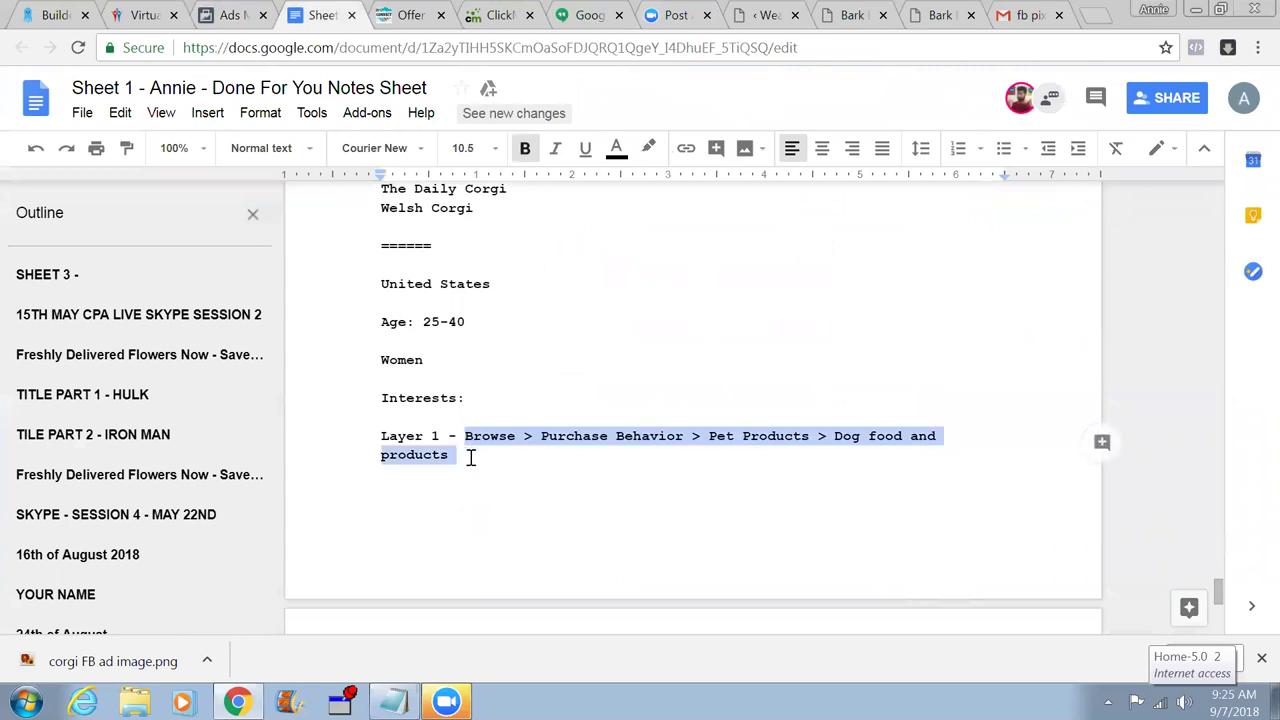
right_click(615, 441)
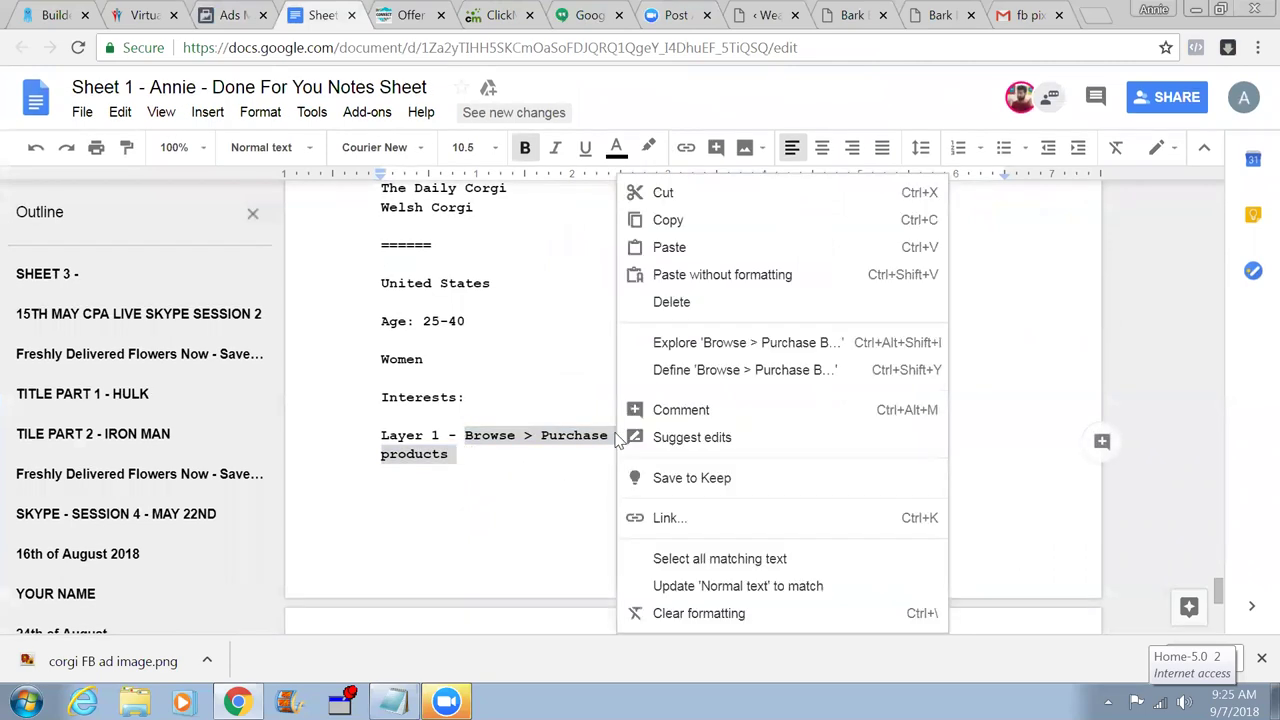
click(668, 222)
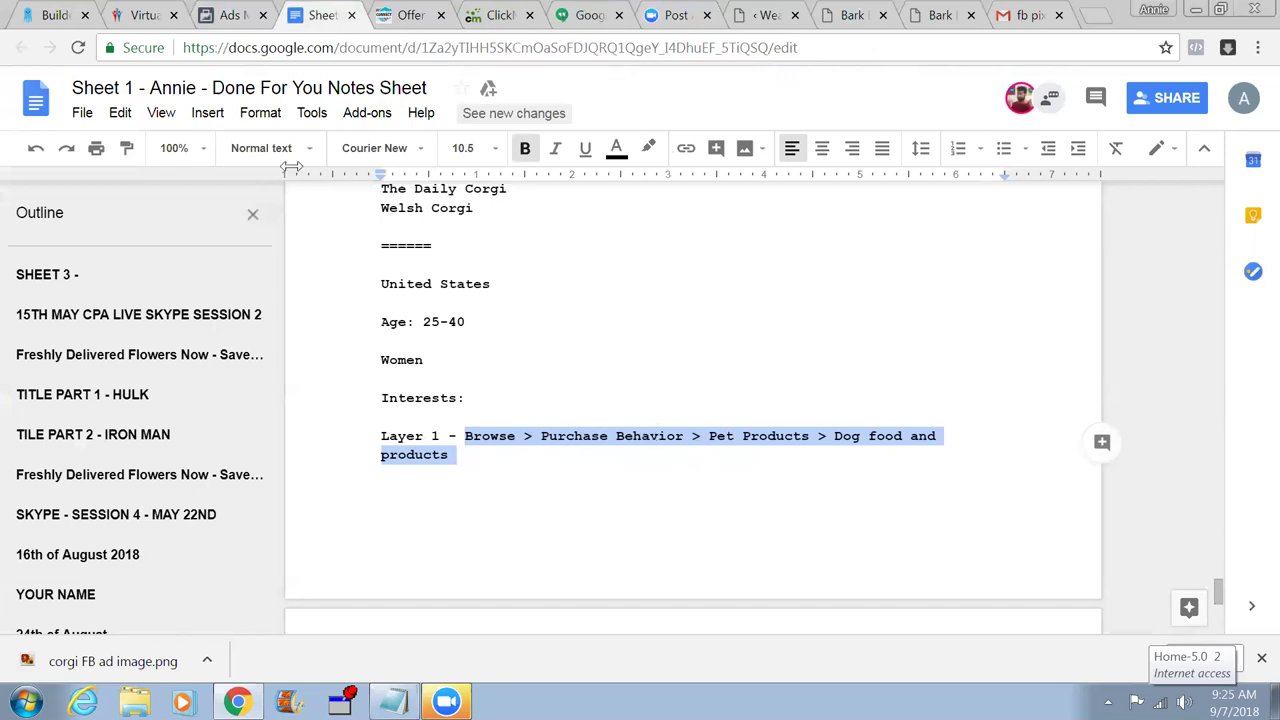
- Return to Ads Manager and try searching the detailed targeting for the copied Purchase Behavior path
click(236, 20)
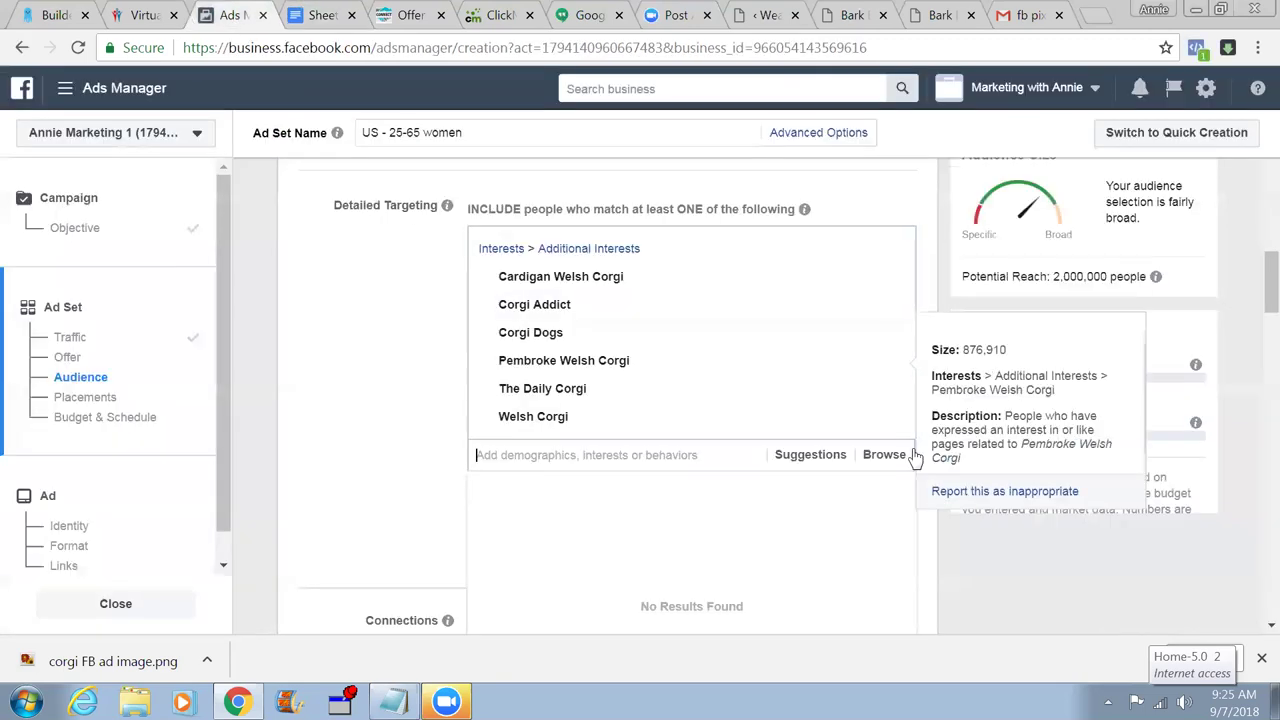
right_click(565, 458)
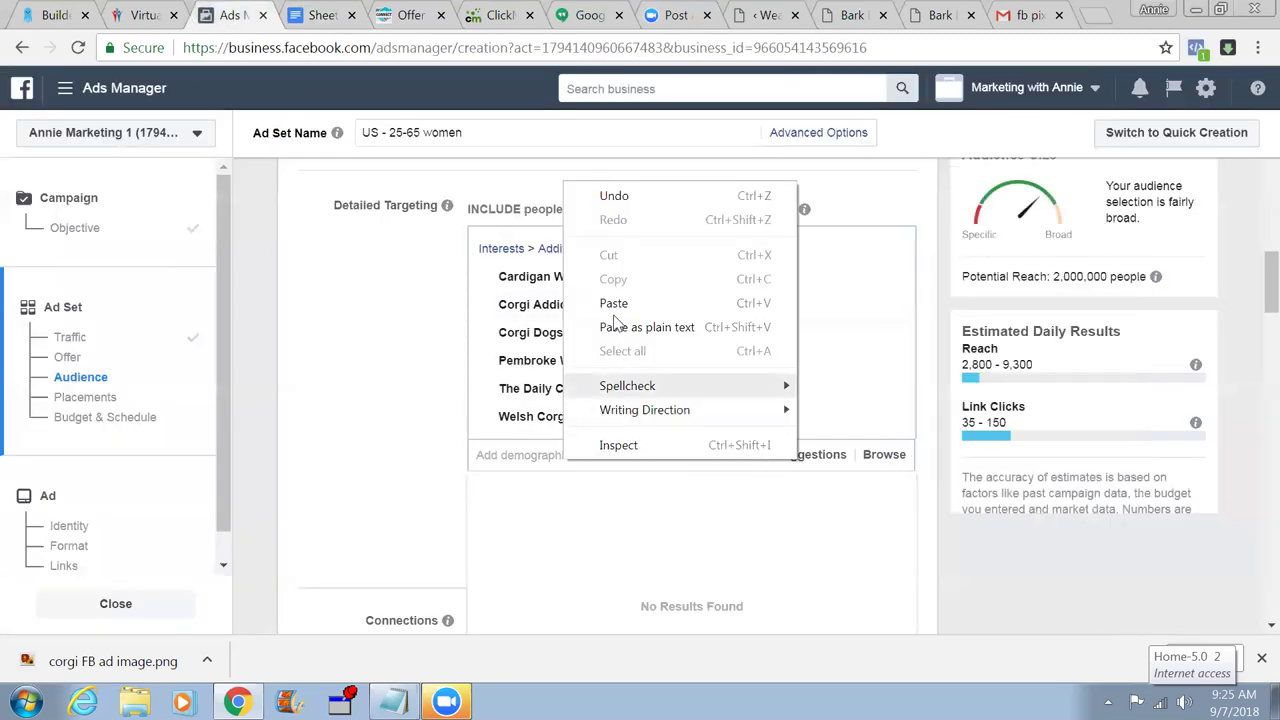
click(612, 300)
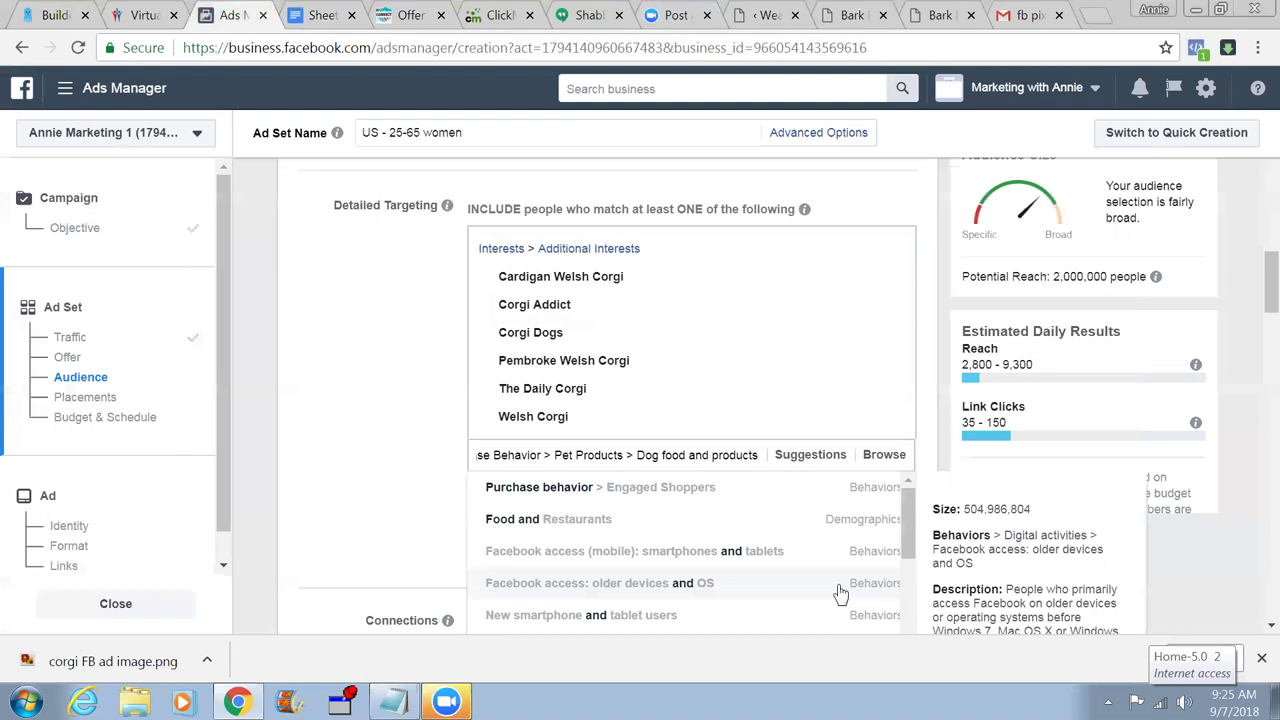
scroll(826, 578, down, 1)
scroll(826, 578, up, 1)
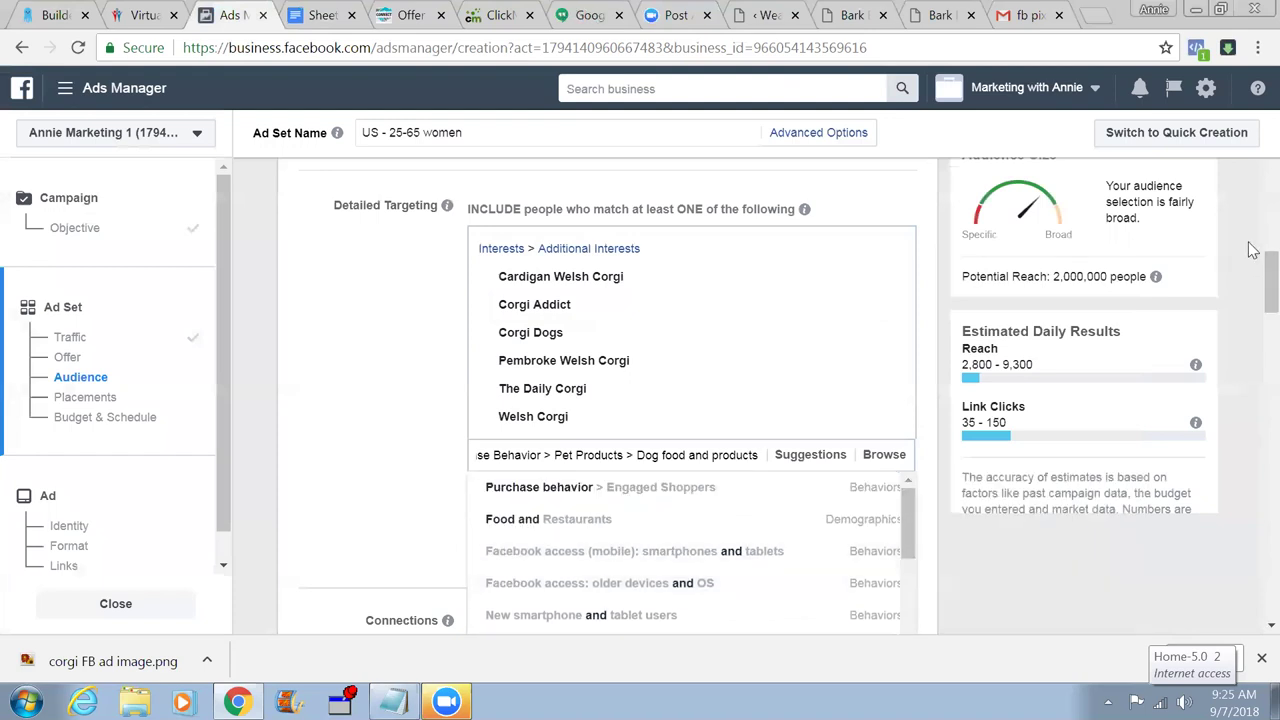
scroll(1252, 331, down, 1)
scroll(1250, 334, down, 5)
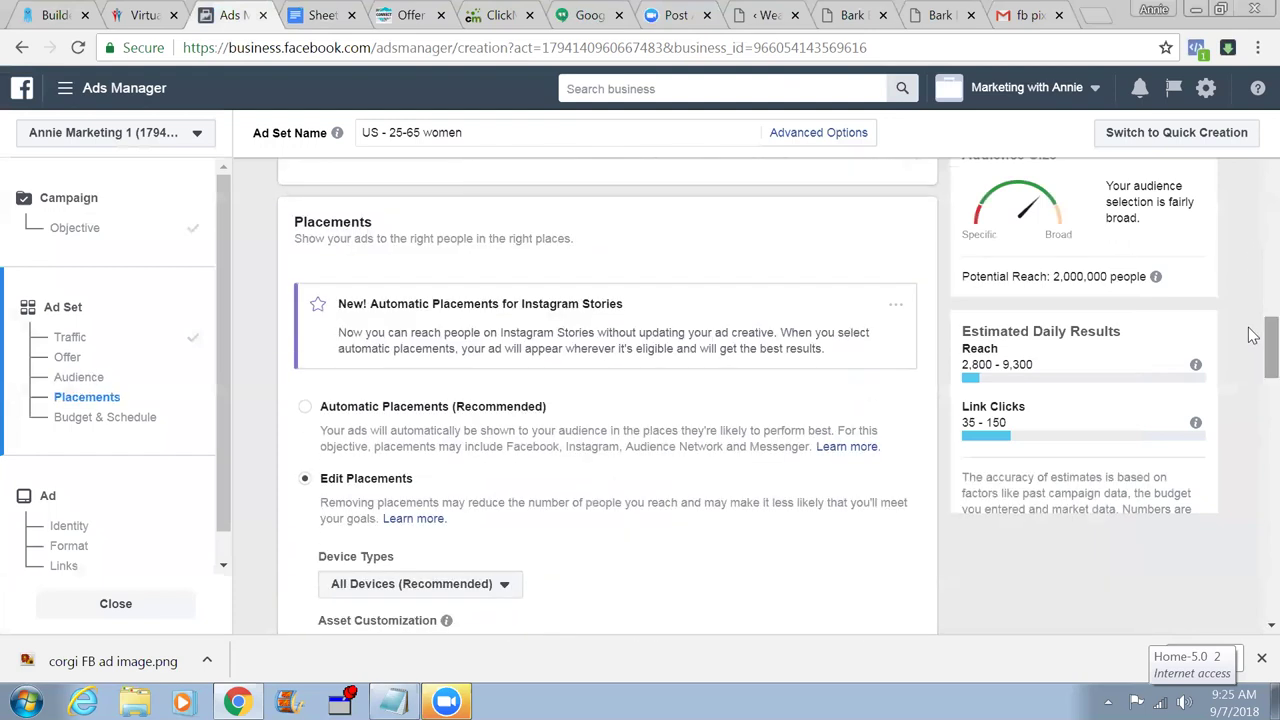
scroll(848, 431, up, 6)
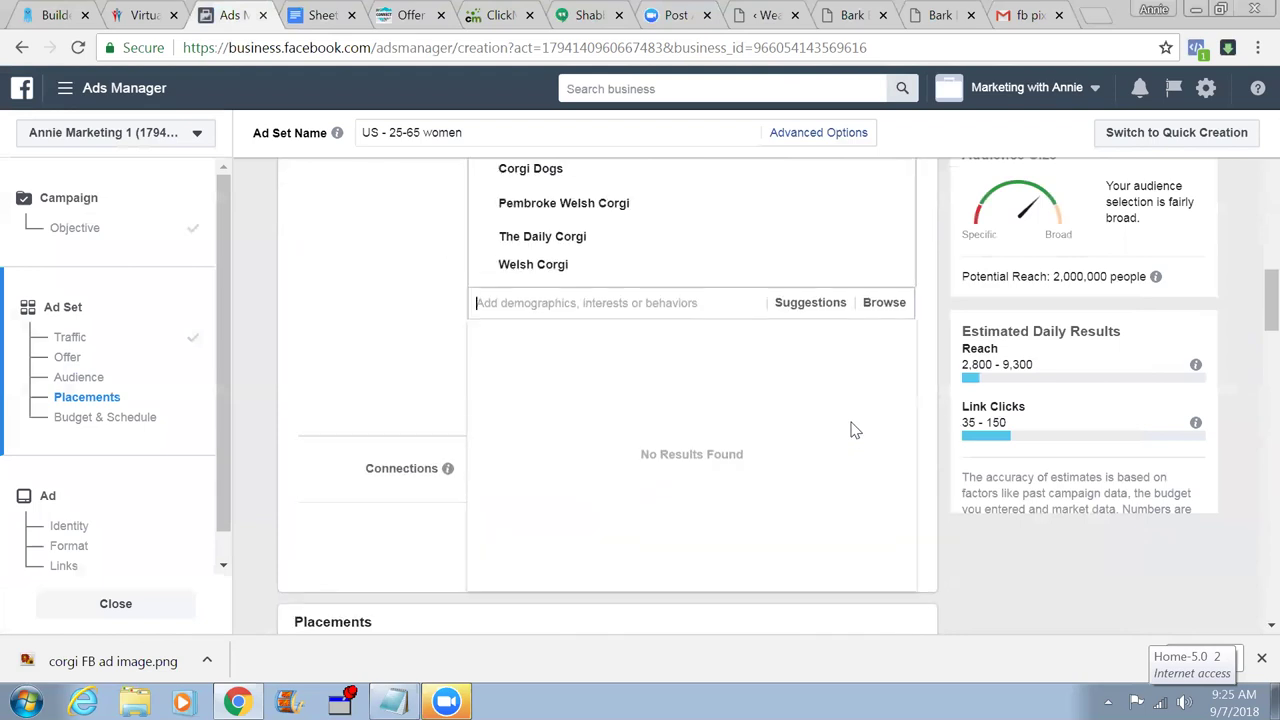
scroll(850, 430, down, 3)
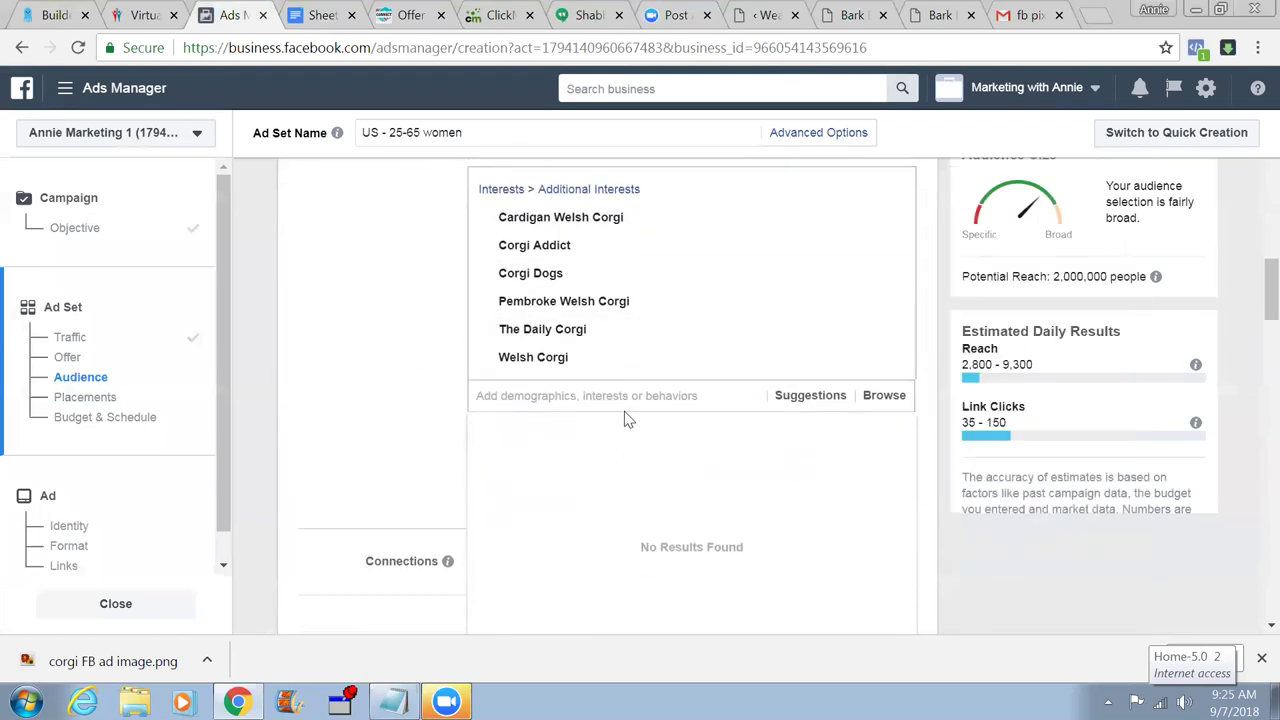
- Search the detailed targeting again with the copied path as plain text, and clear the search text
right_click(624, 396)
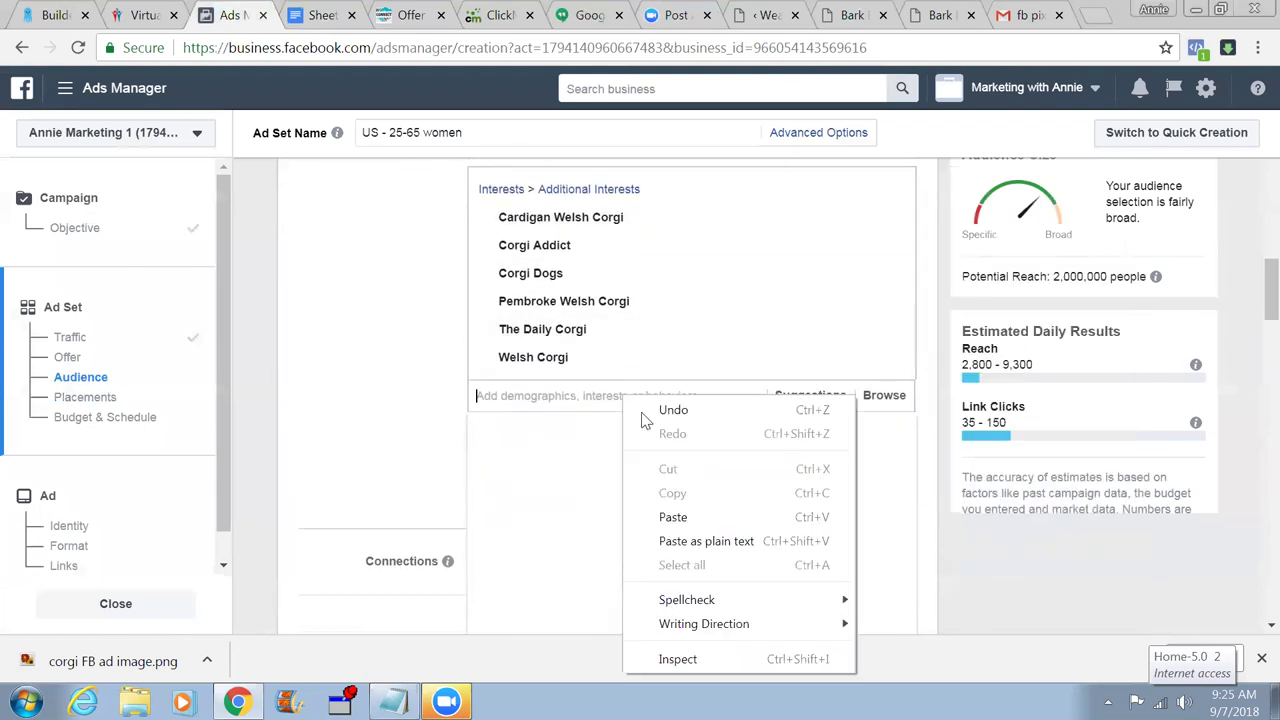
click(703, 540)
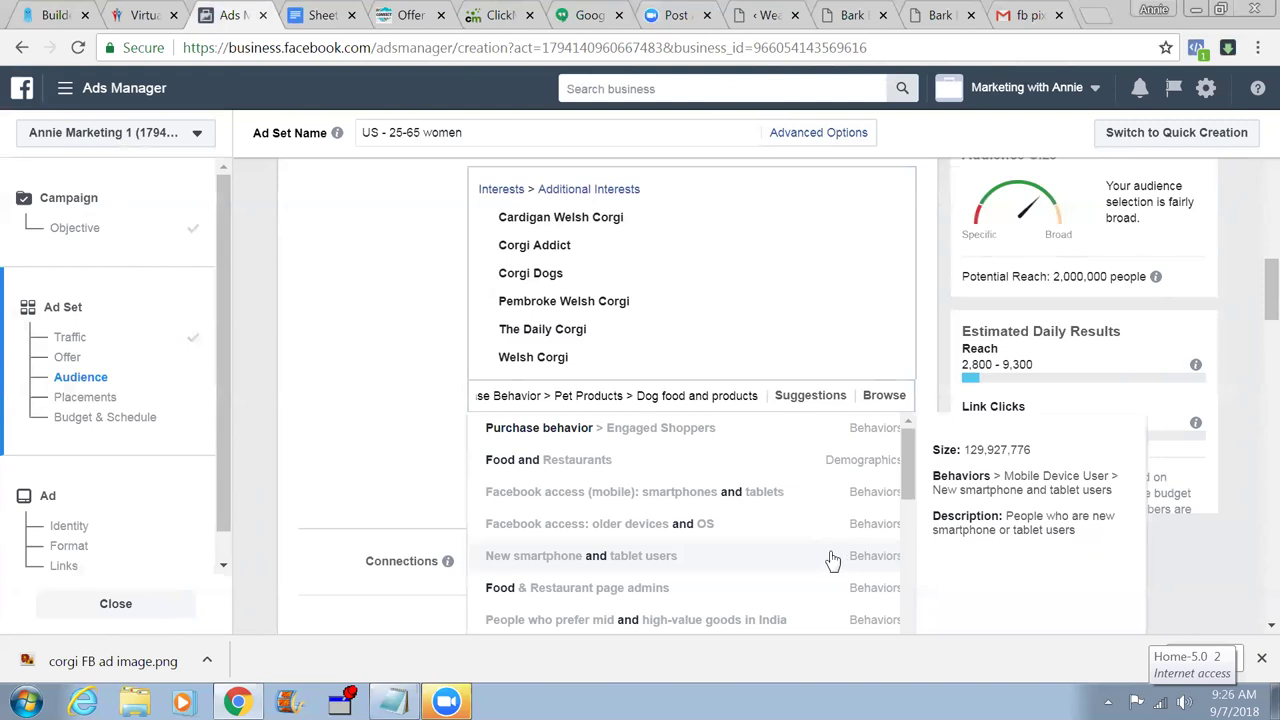
triple_click(478, 396)
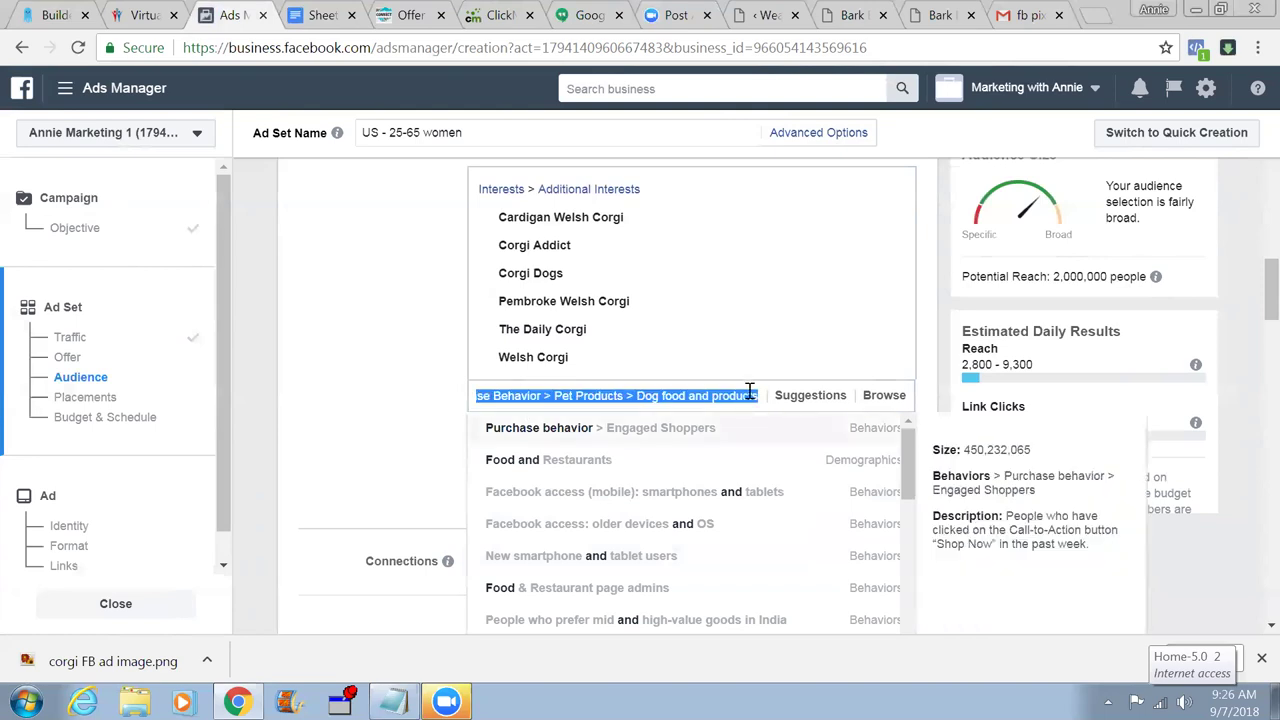
key(BackSpace)
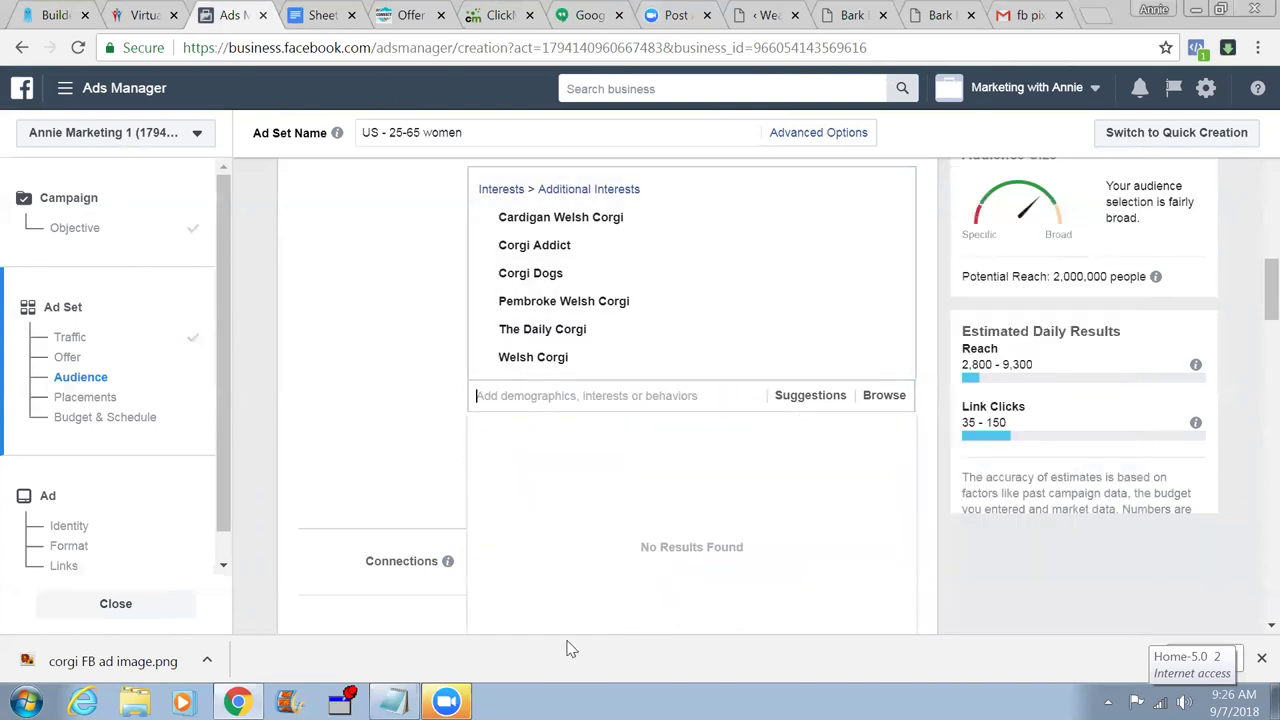
- Check the Layer 1 path in the notes sheet and look for a purchase behavior category under Behaviors in the targeting browser
click(893, 398)
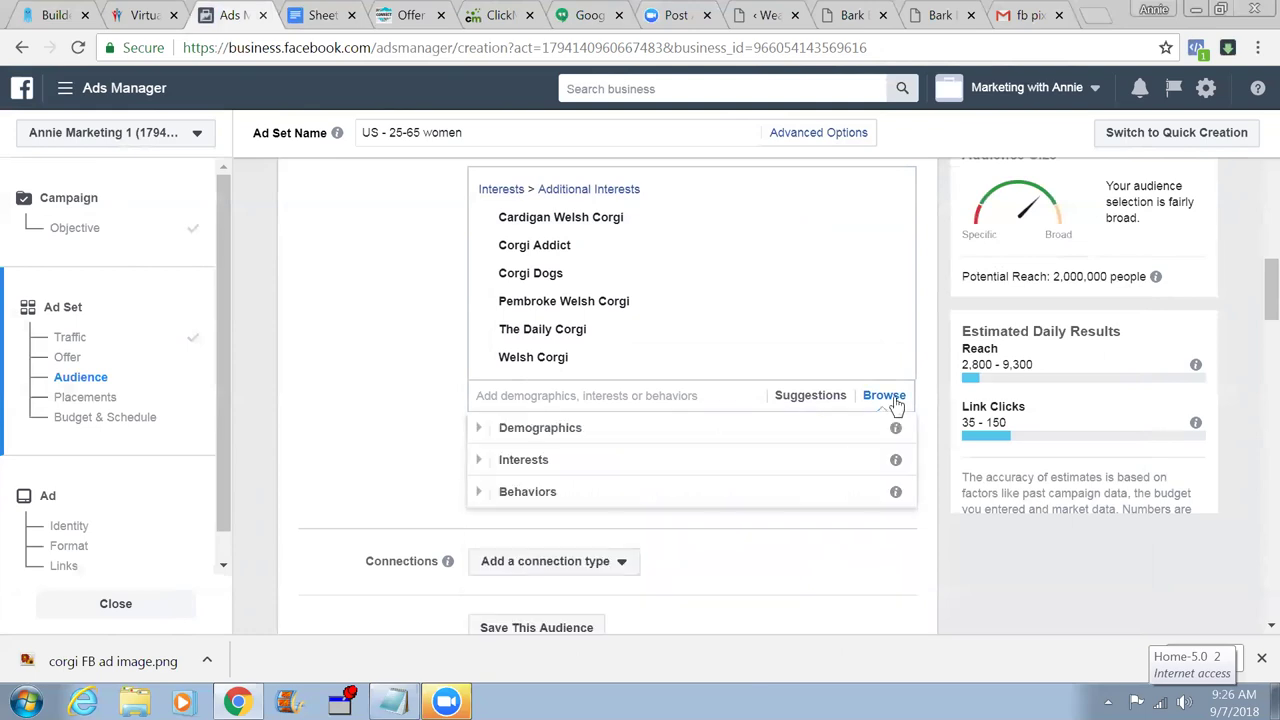
click(322, 22)
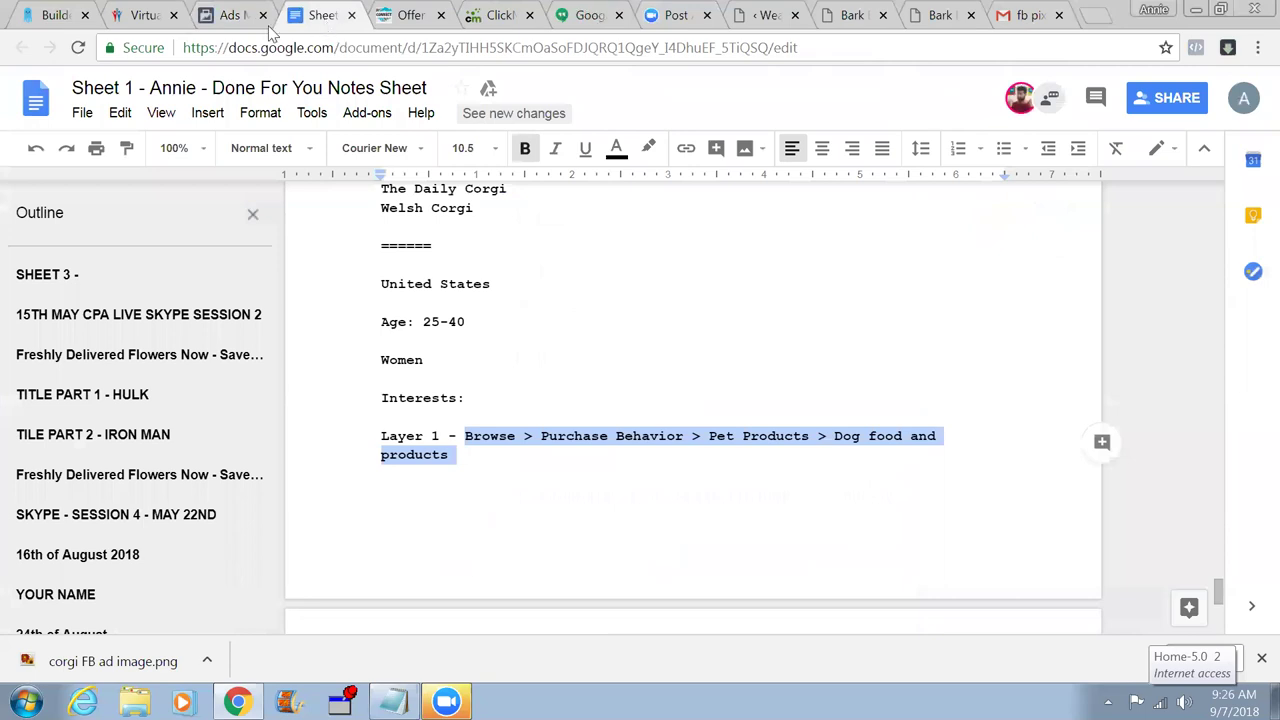
click(232, 18)
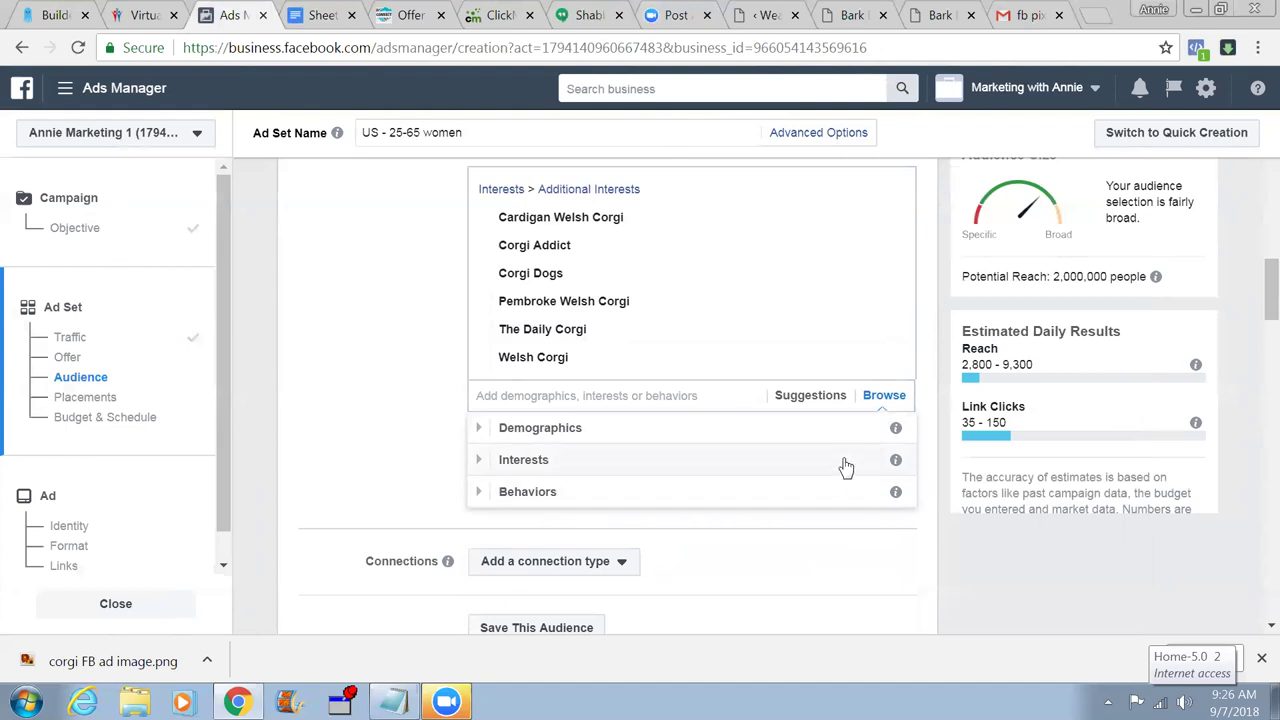
click(540, 493)
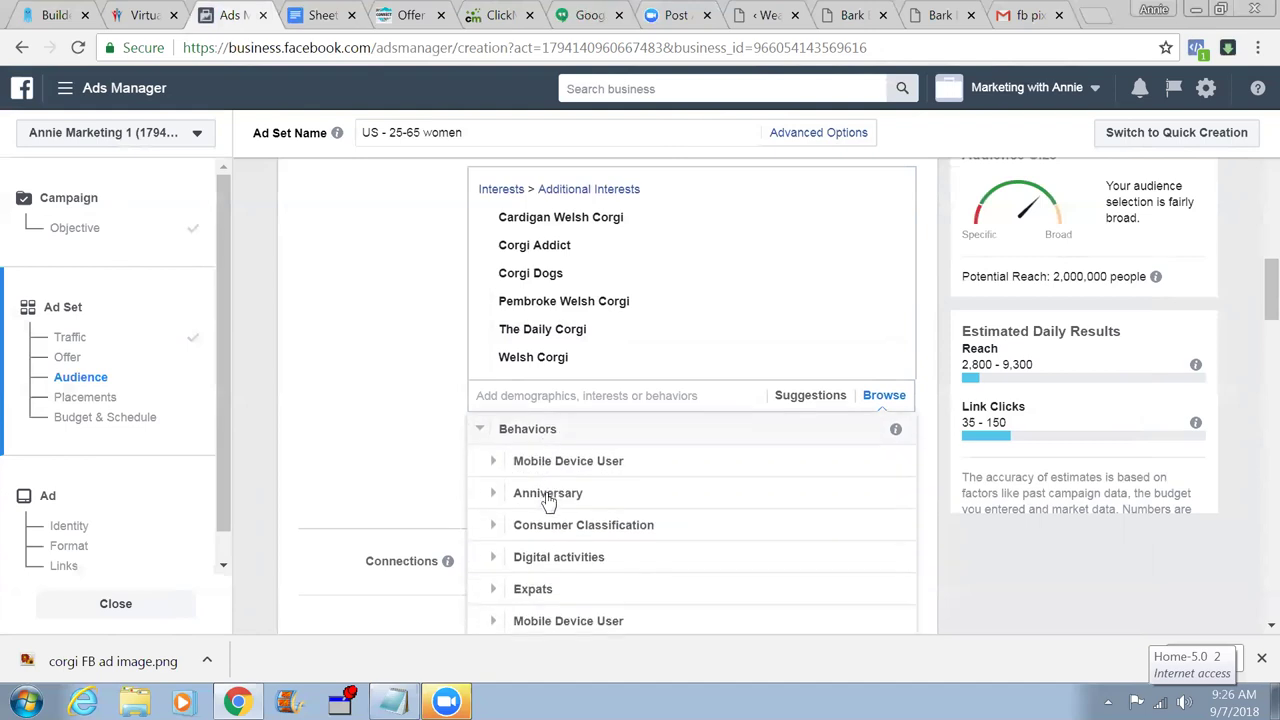
scroll(782, 518, down, 1)
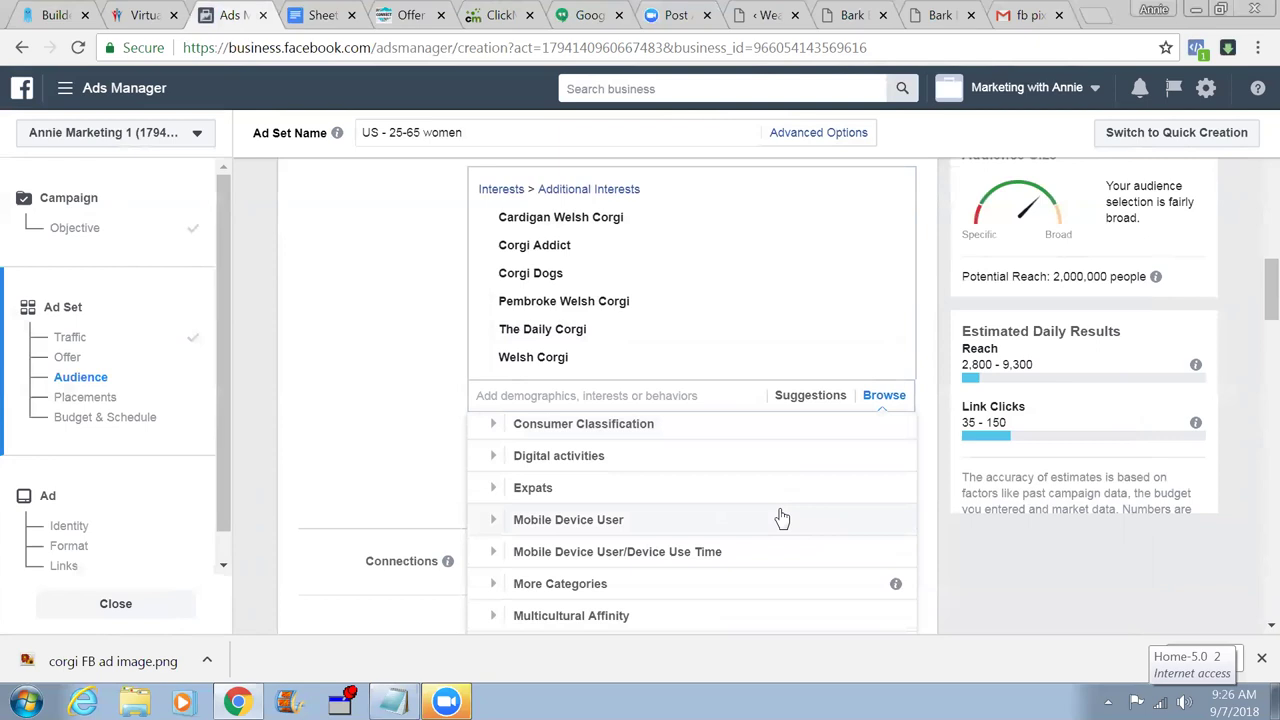
scroll(782, 518, up, 1)
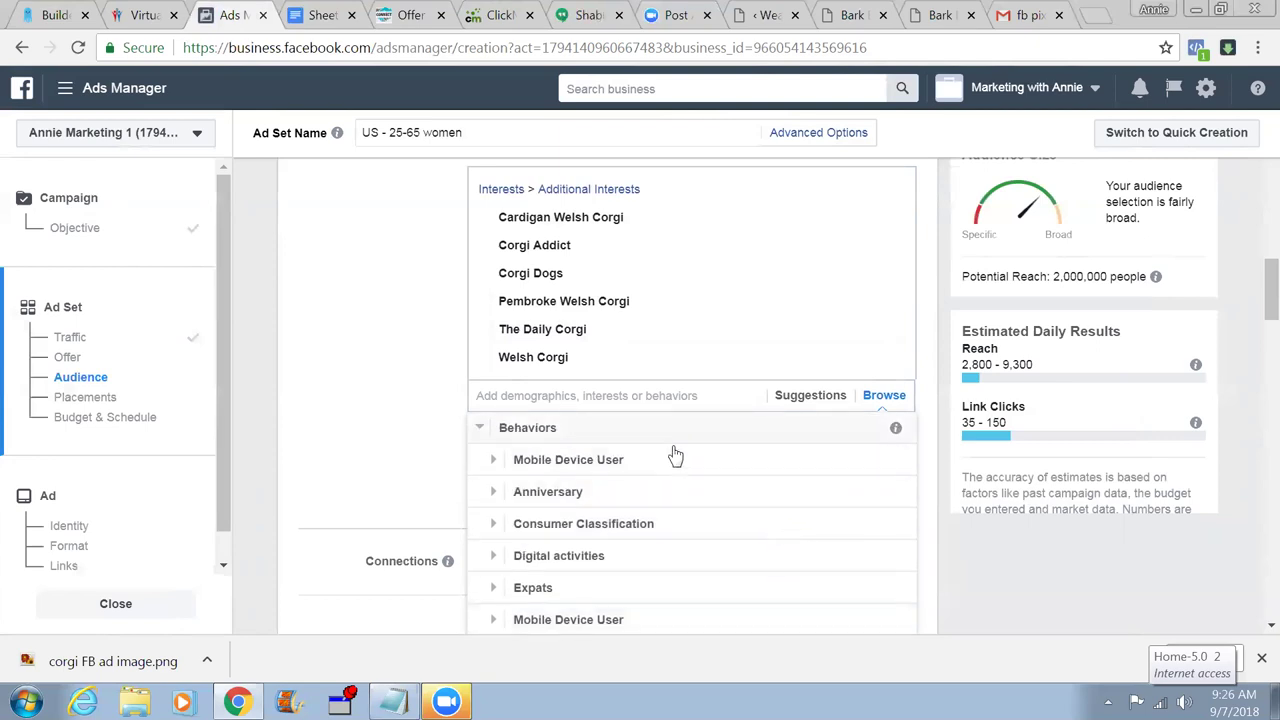
- Search the detailed targeting for "purchase be" and add the Purchase behavior > Engaged Shoppers behavior
click(564, 394)
text(p)
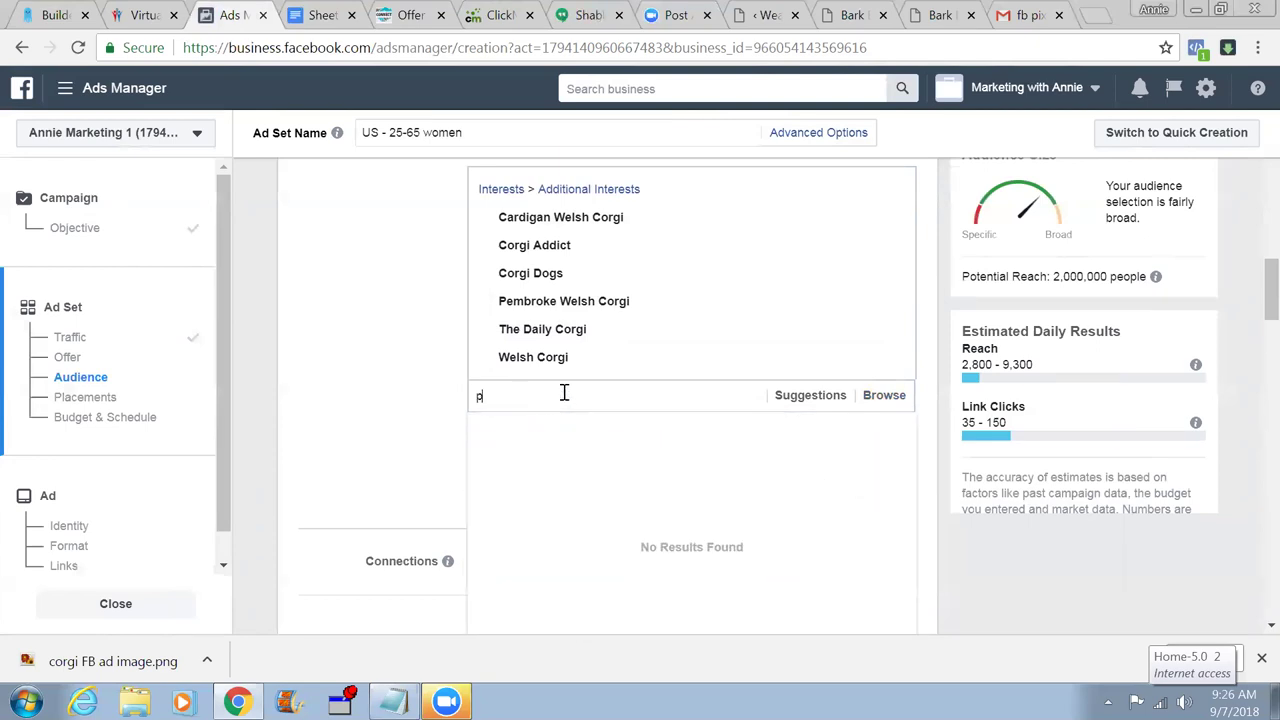
text(urchase)
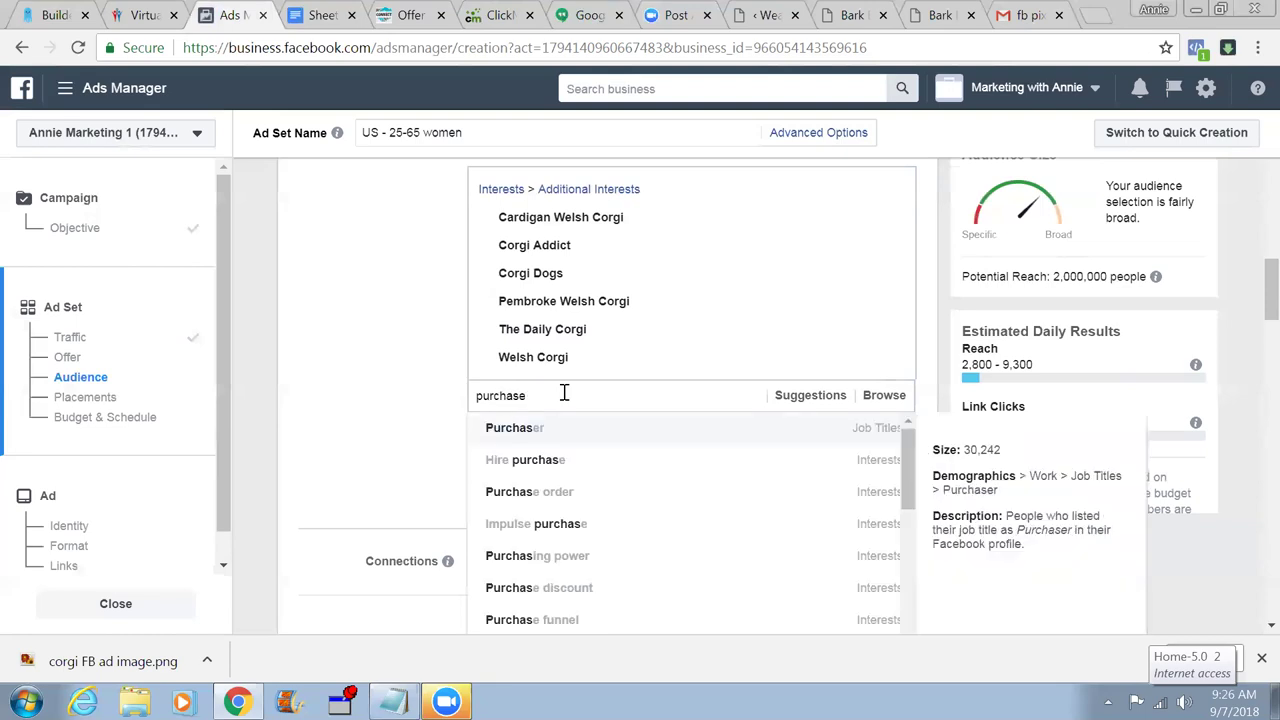
text( be)
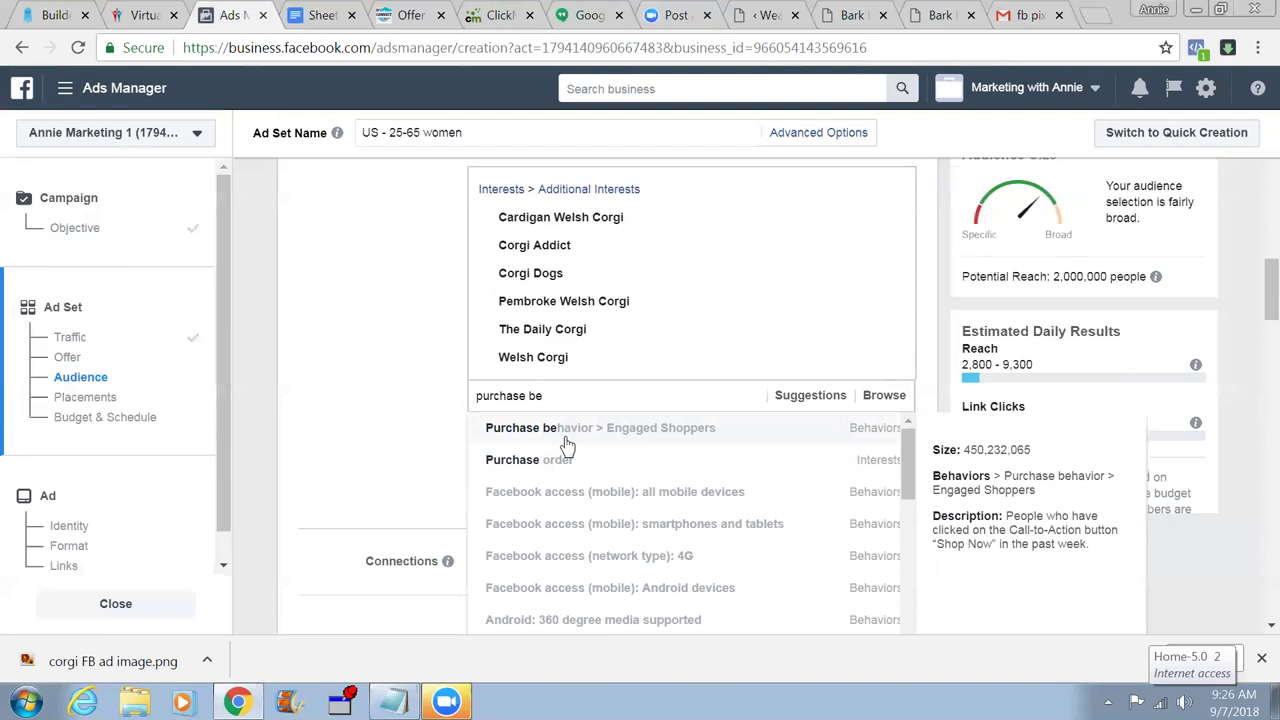
click(567, 430)
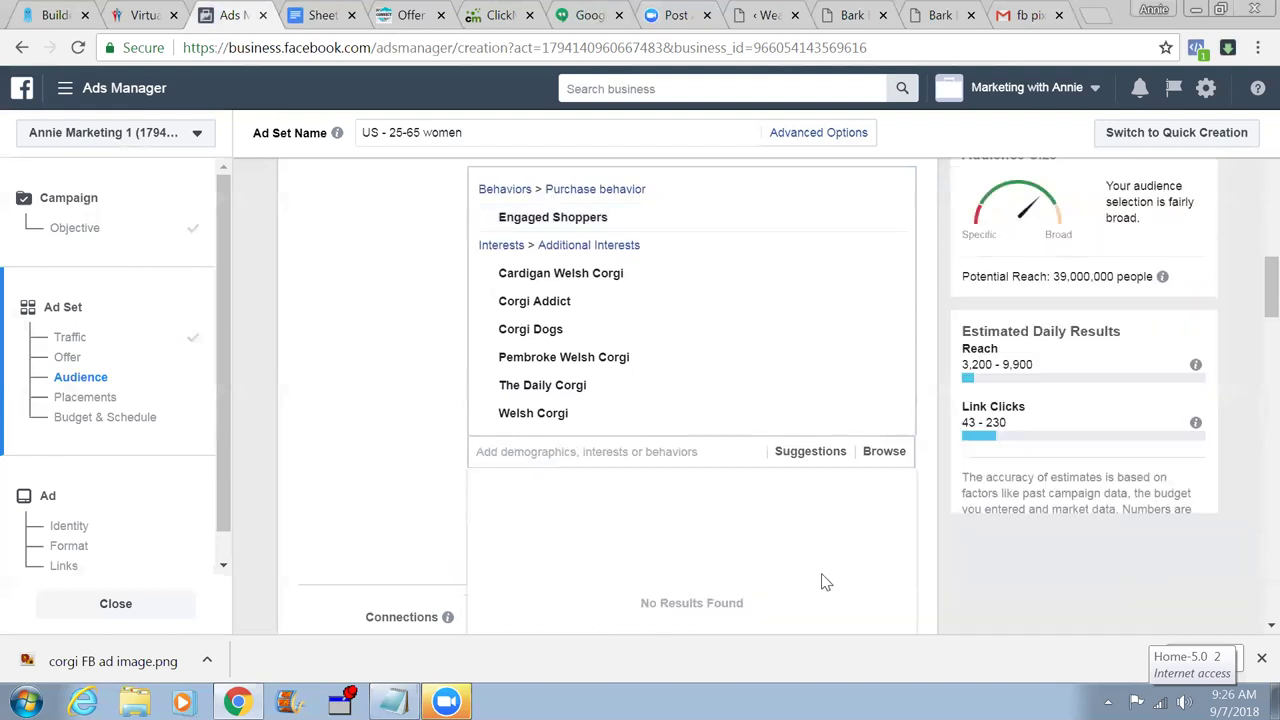
- Browse the Behaviors categories in the detailed targeting, close the browser, and review the included behaviors and interests
scroll(823, 582, down, 2)
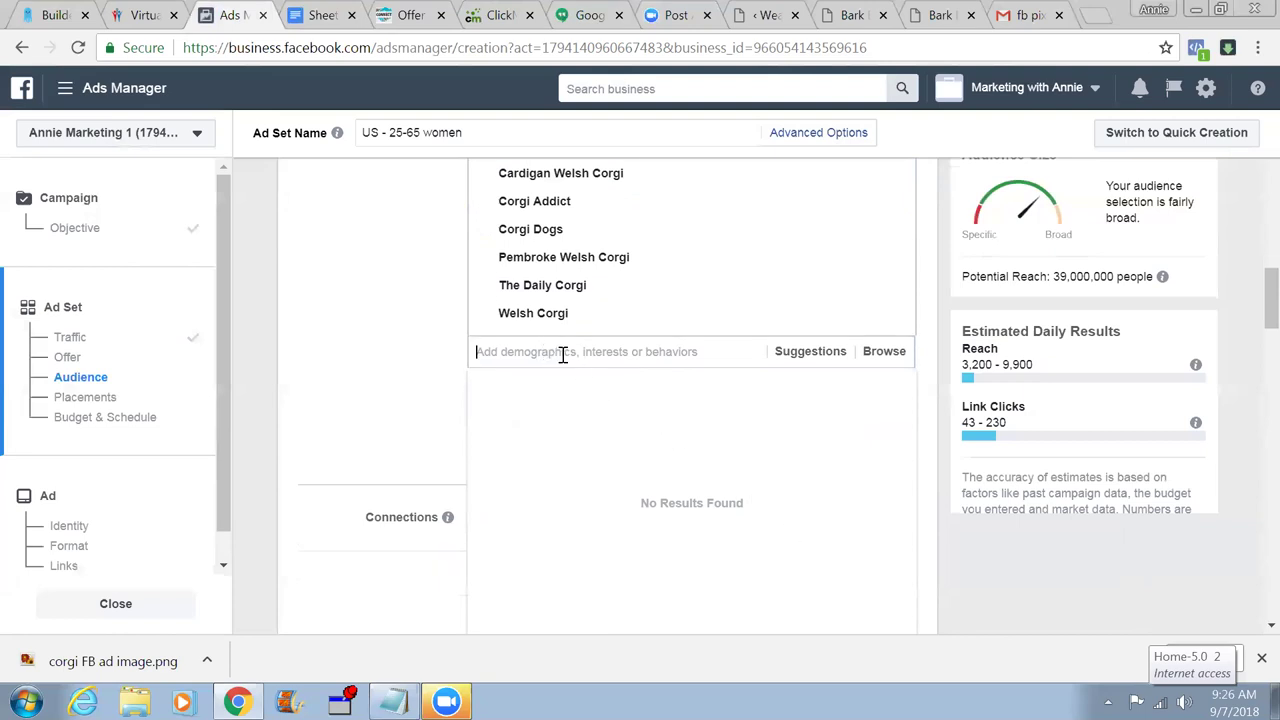
click(886, 353)
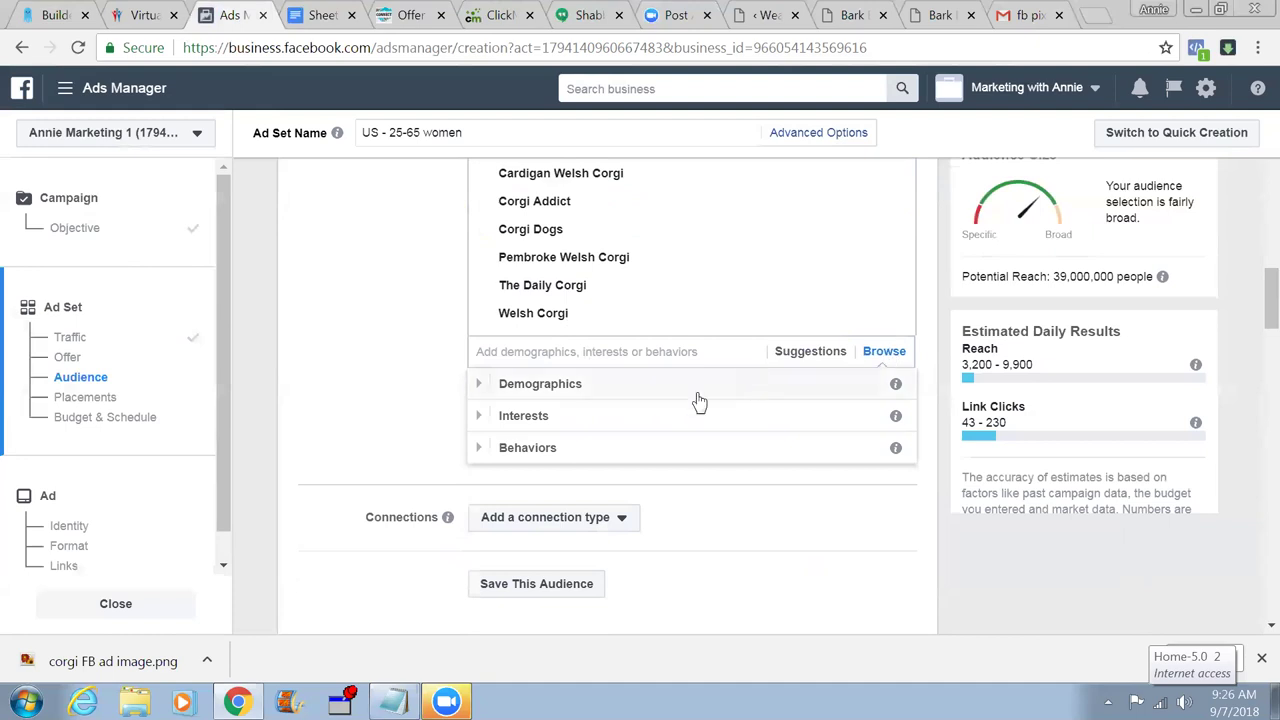
click(546, 449)
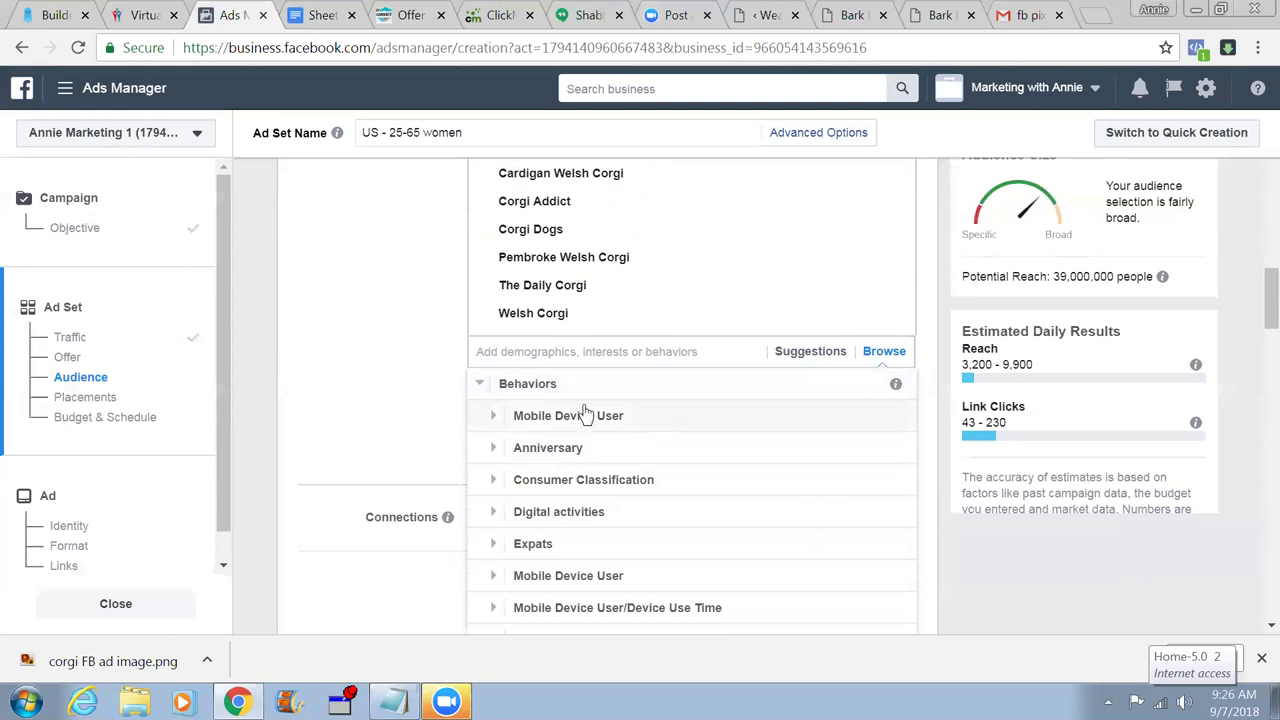
scroll(665, 418, up, 2)
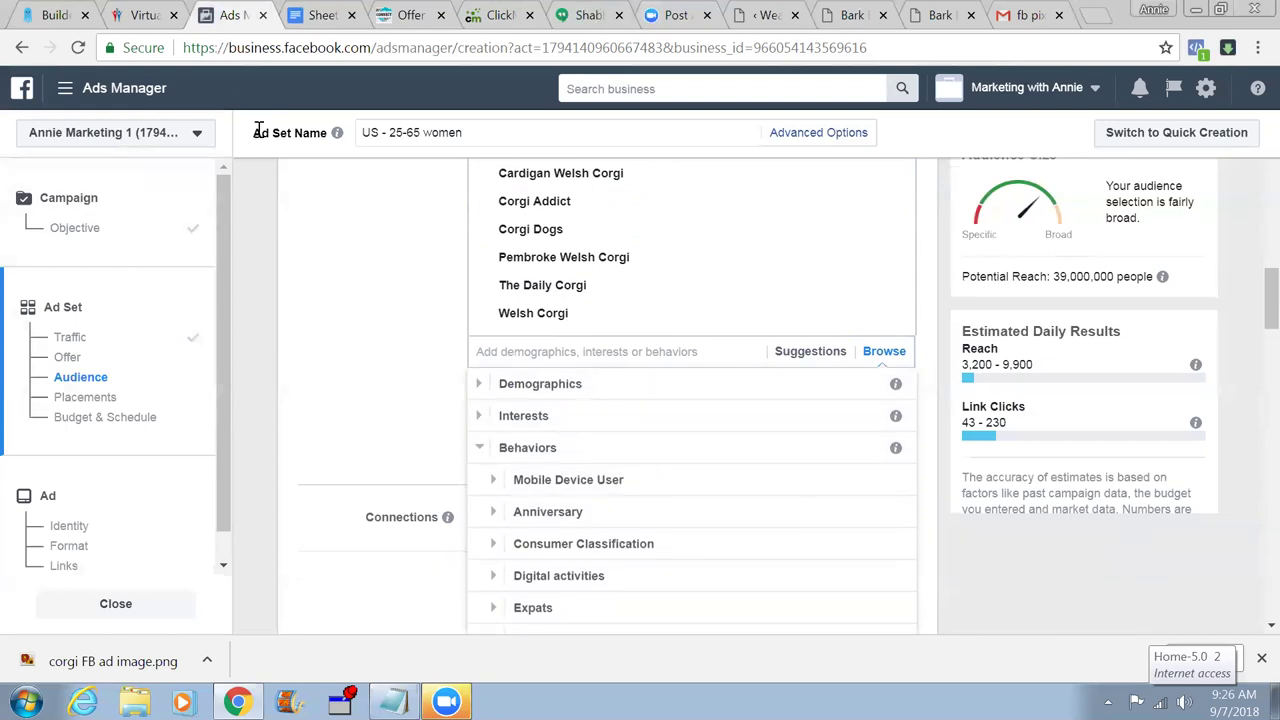
click(371, 317)
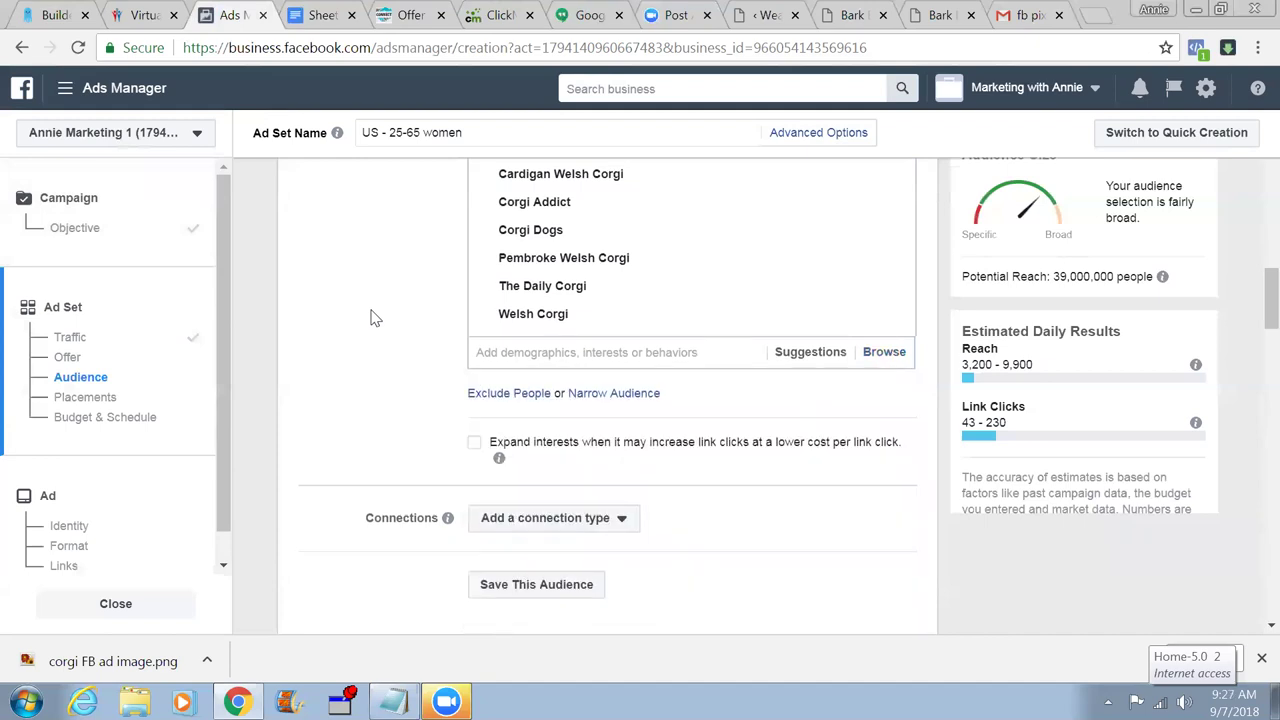
scroll(371, 317, up, 2)
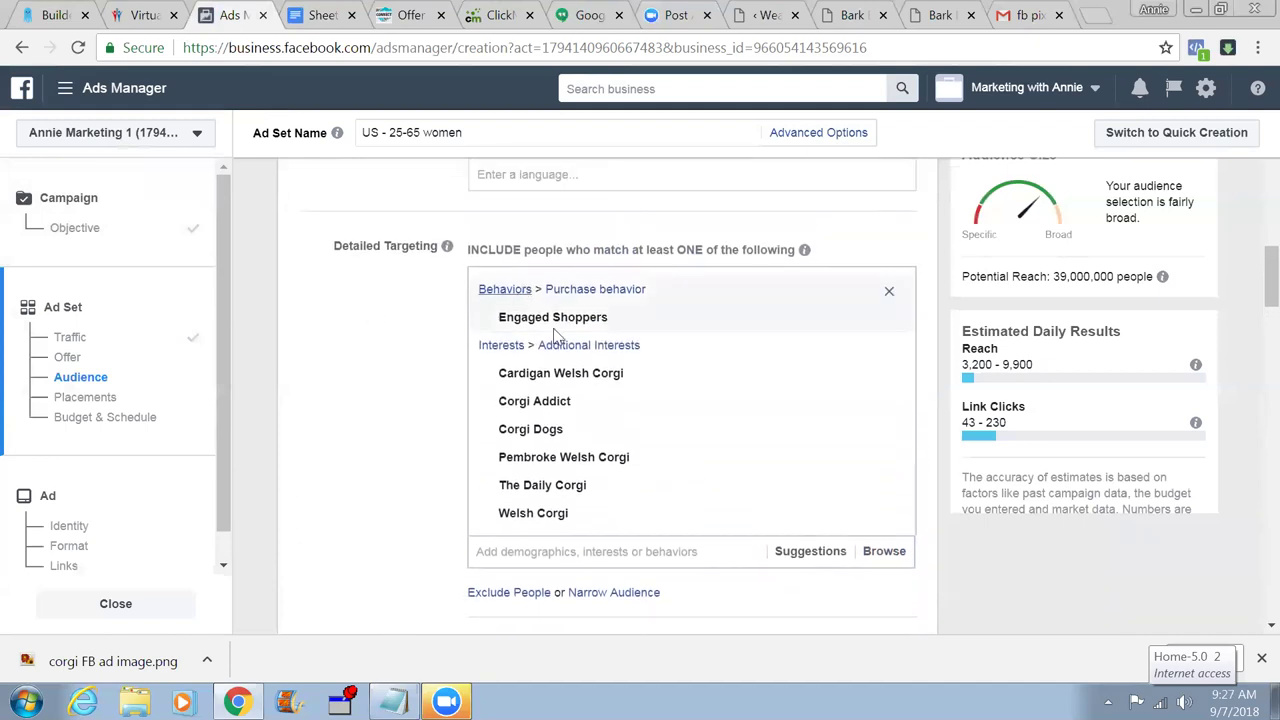
mouse_move(617, 490)
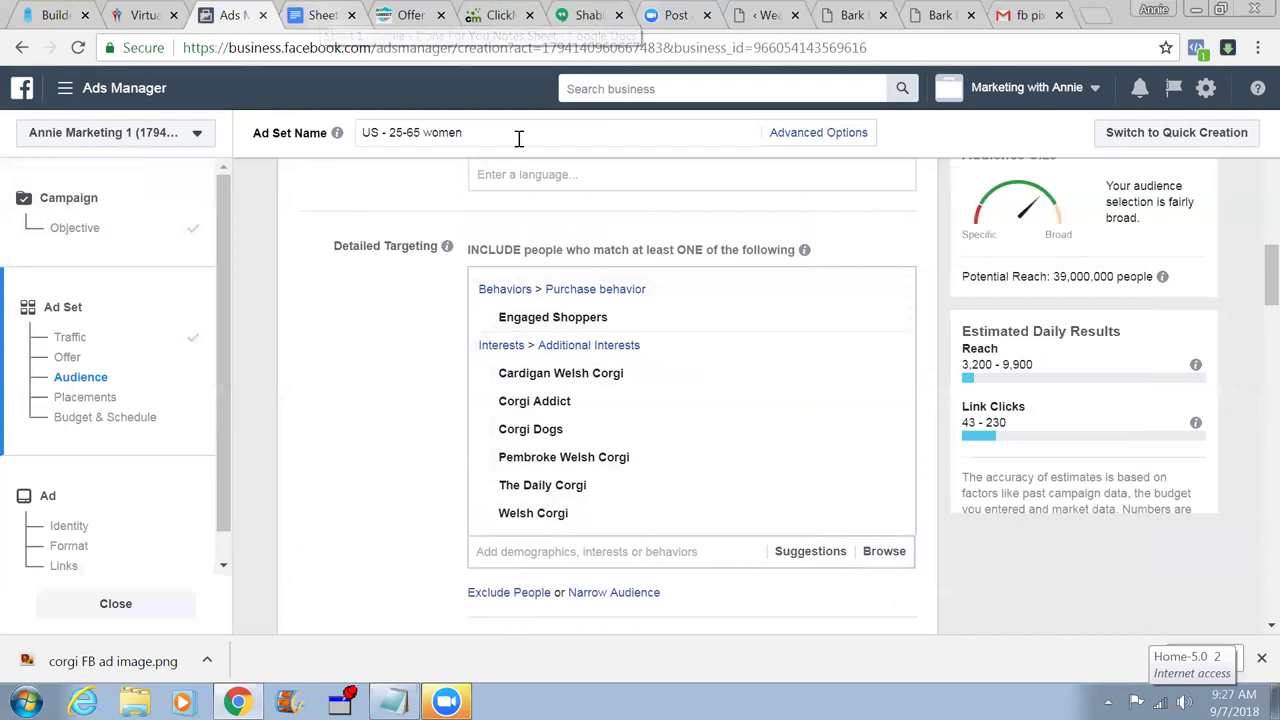
mouse_move(588, 462)
scroll(590, 472, down, 1)
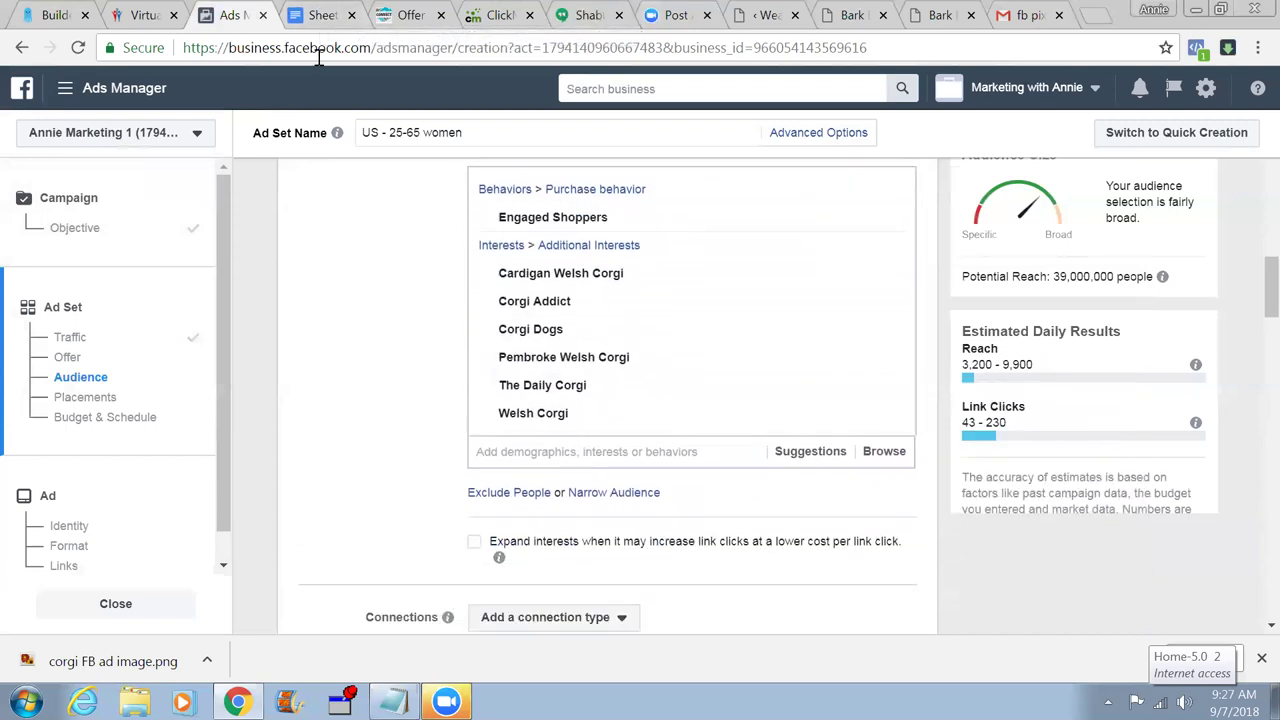
- Recheck the Layer 1 path in the notes sheet and inspect the Purchase behavior category in the Ads Manager targeting browser
click(321, 16)
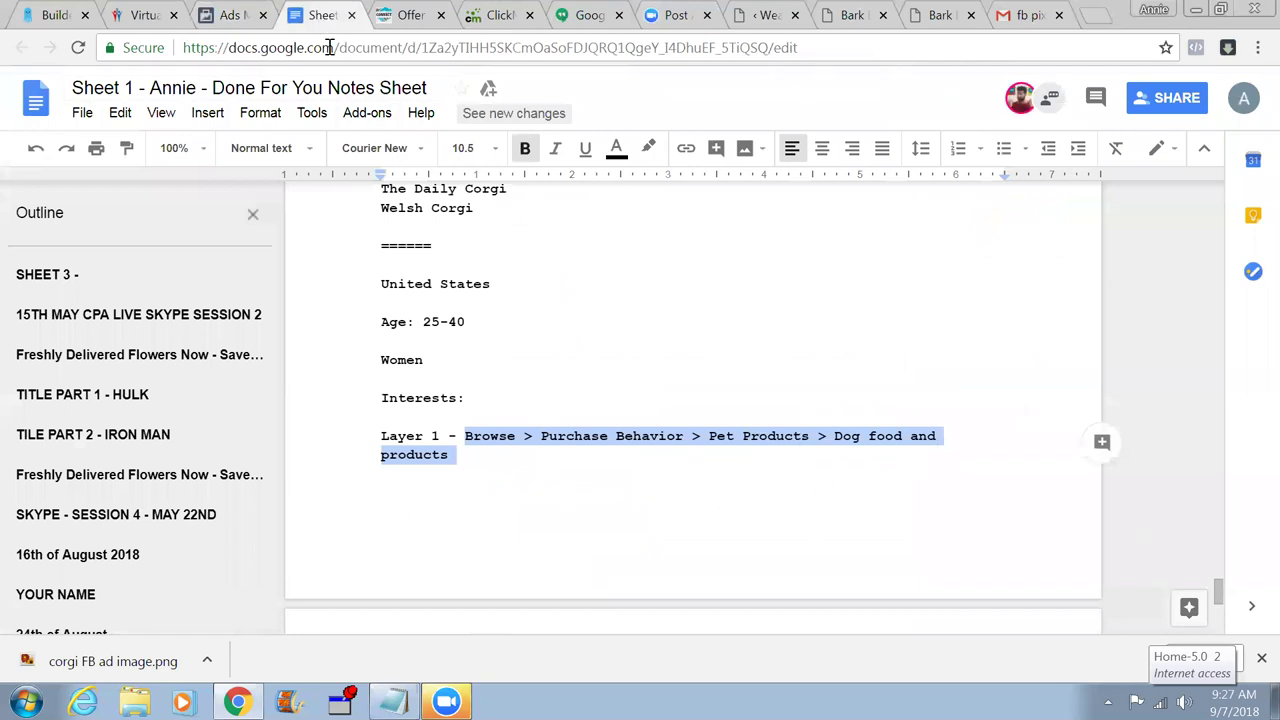
click(232, 15)
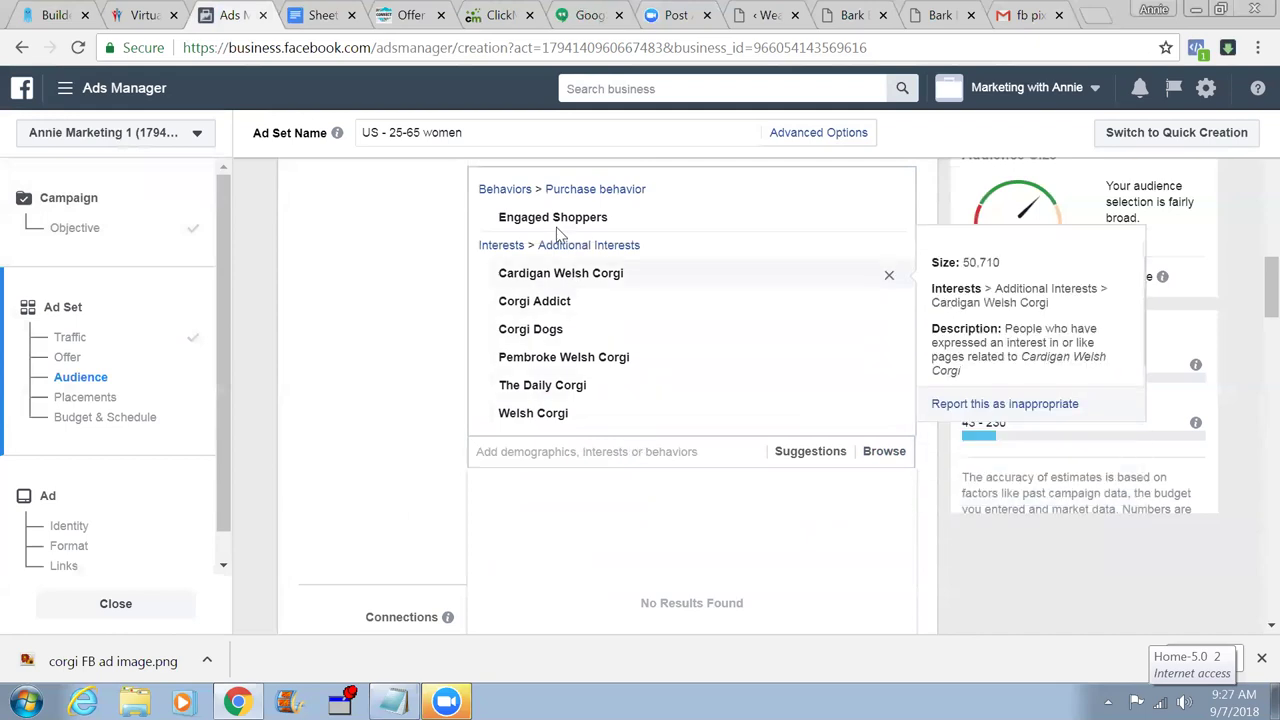
click(569, 193)
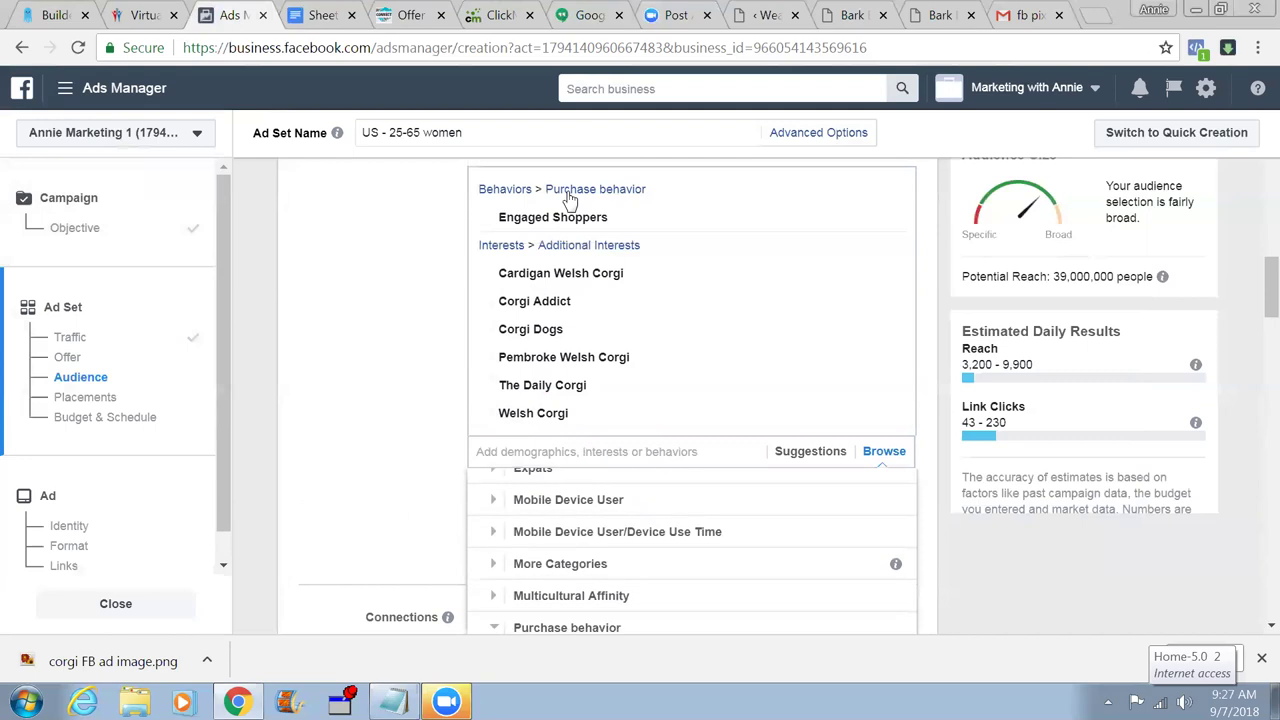
scroll(686, 428, down, 1)
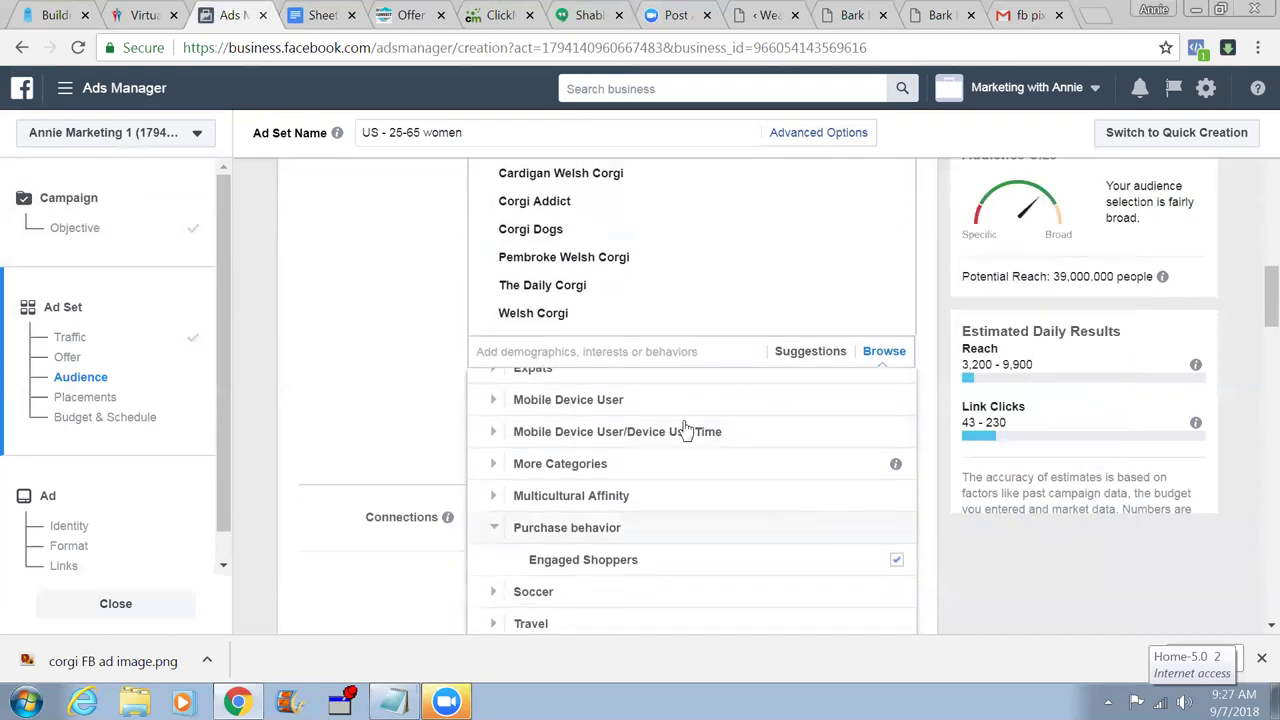
- Search the detailed targeting for "pet products"
click(616, 350)
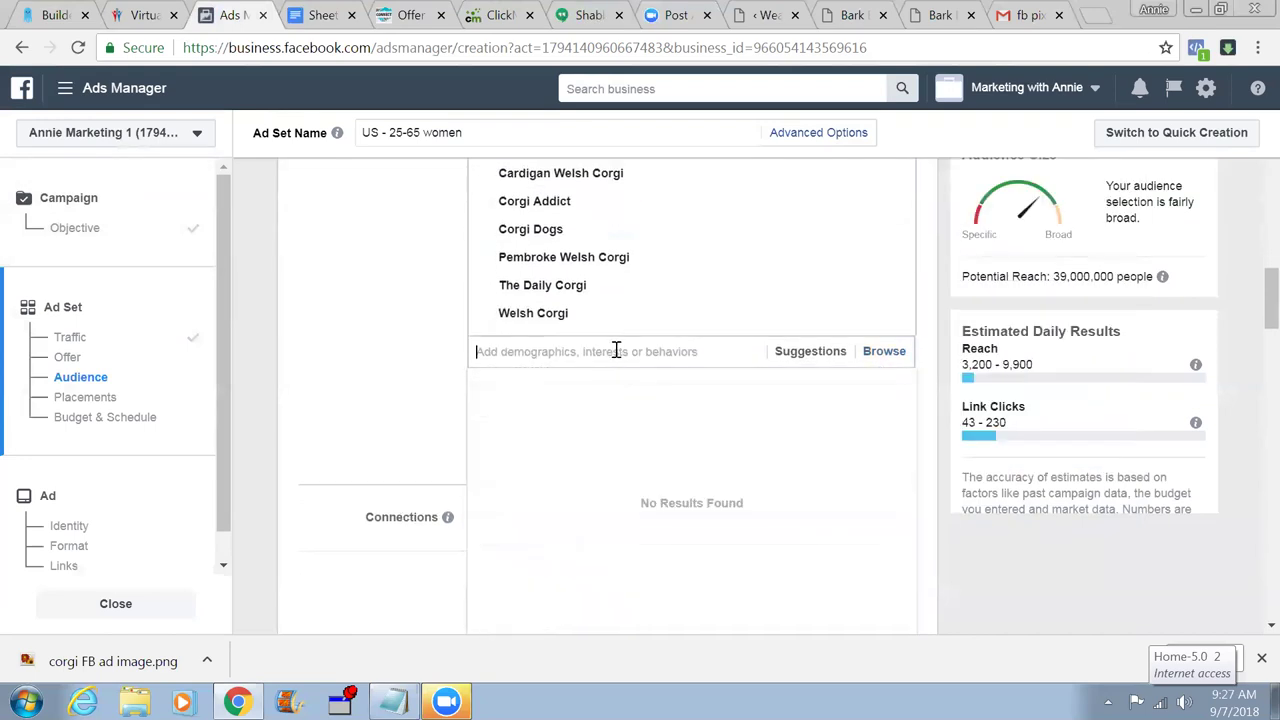
text(pe)
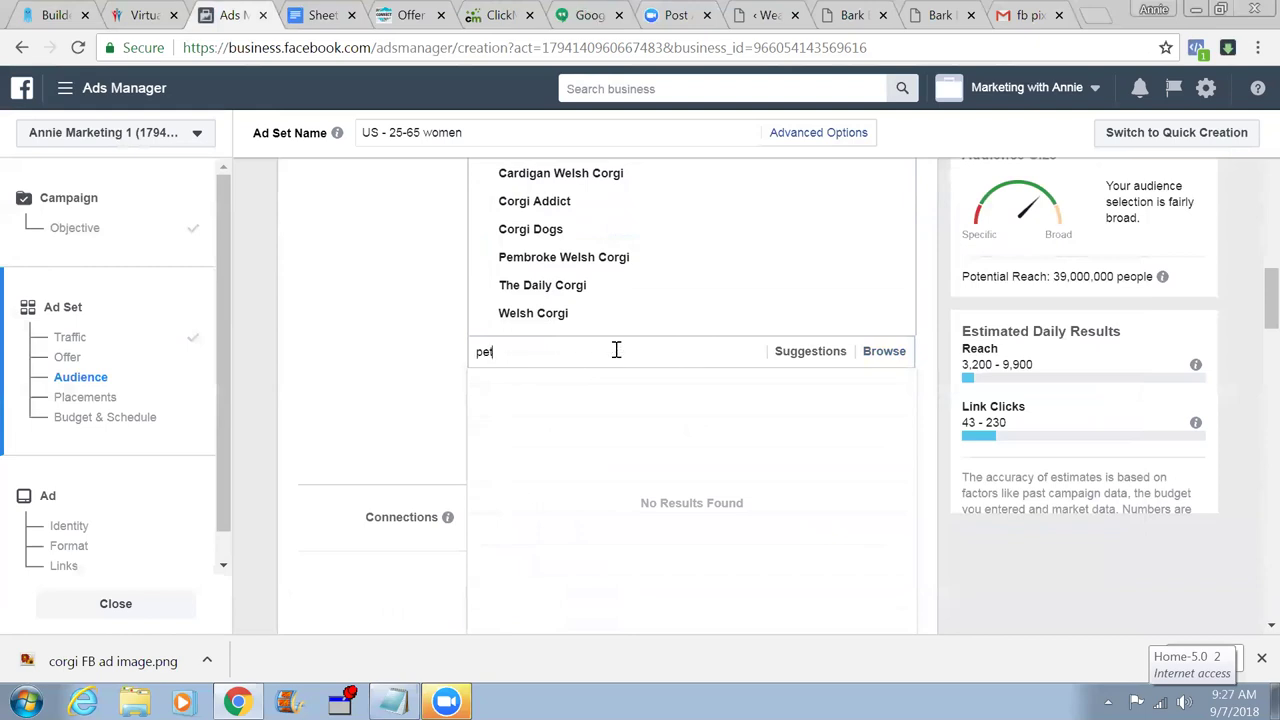
text(t)
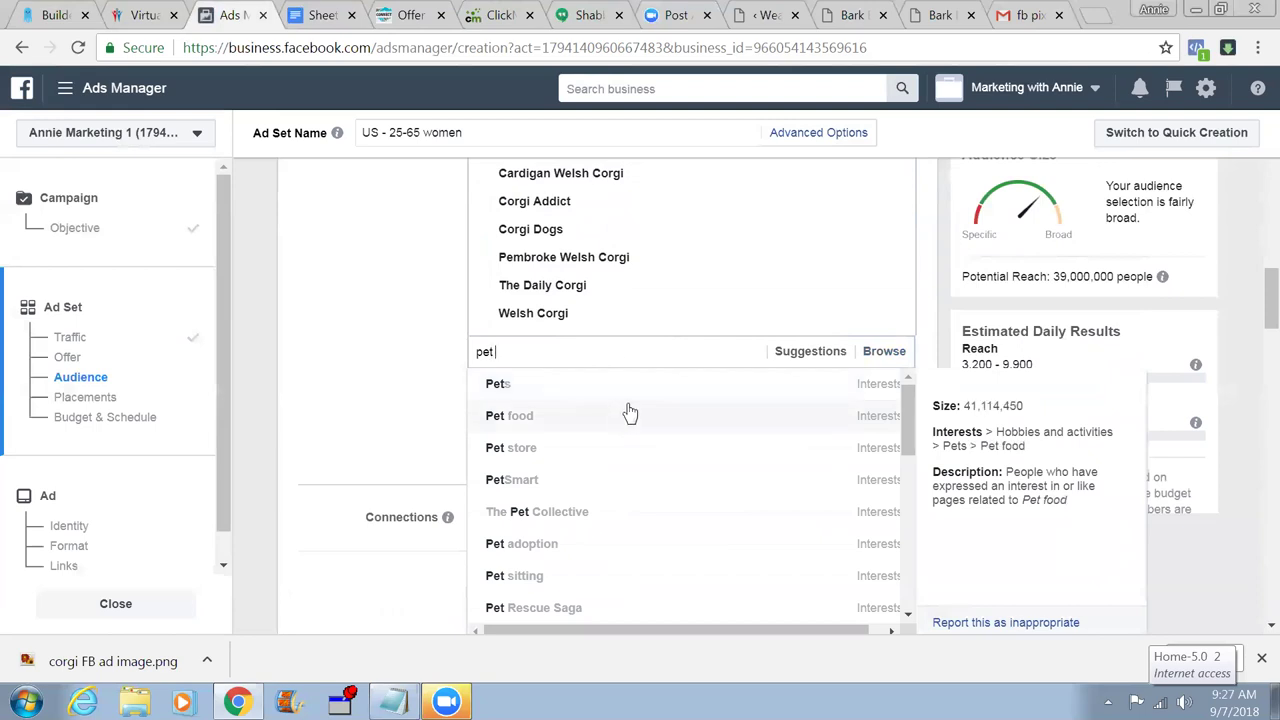
text(products)
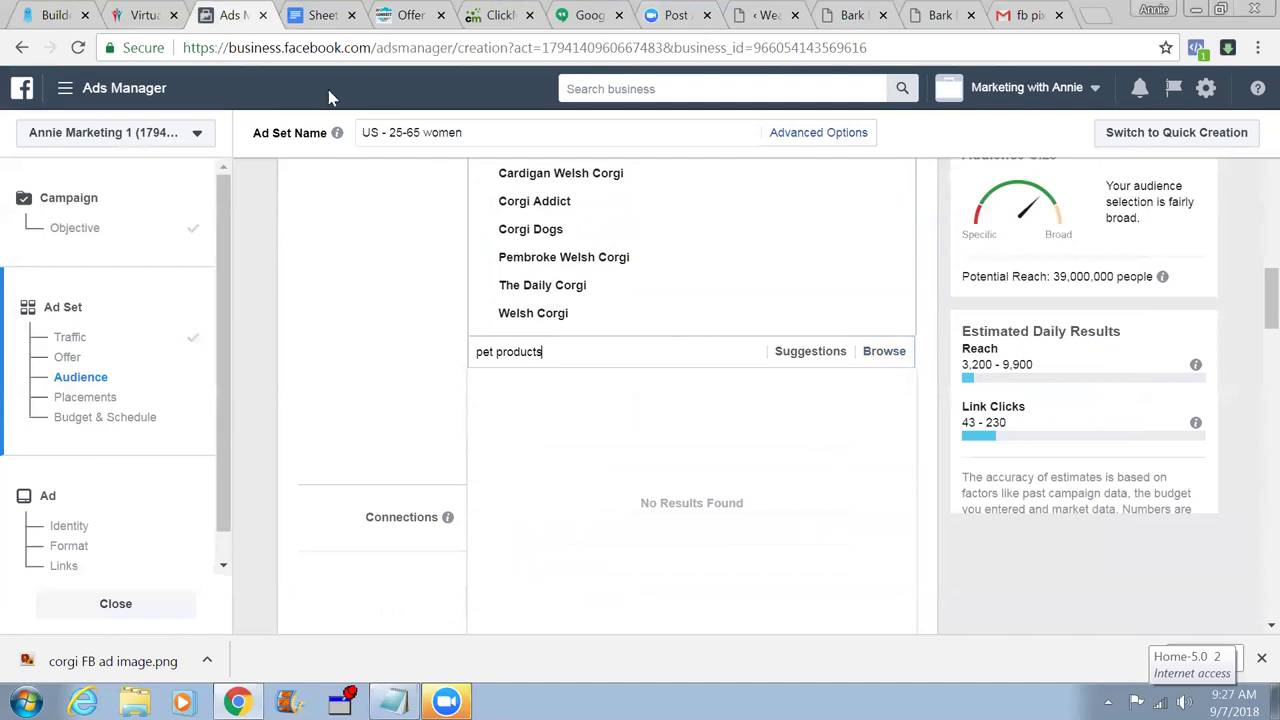
- Check the Layer 1 path in the notes sheet again and clear the detailed targeting search text in Ads Manager
click(318, 18)
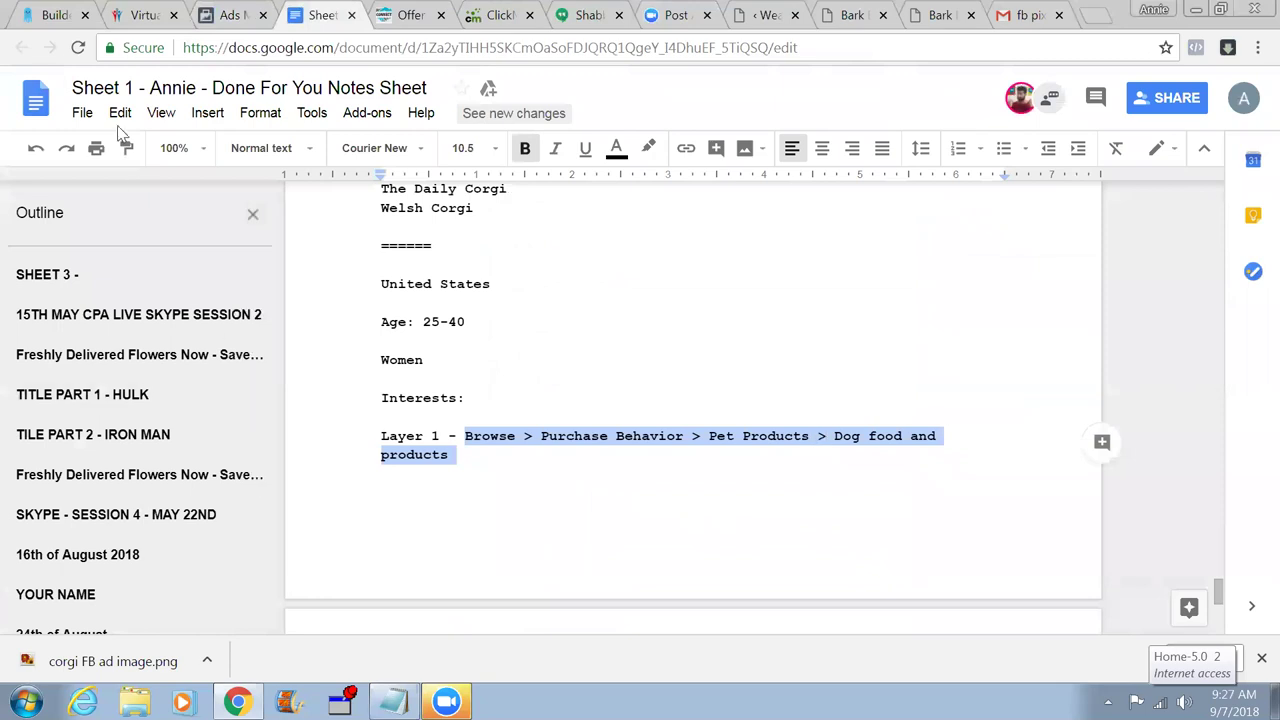
click(228, 18)
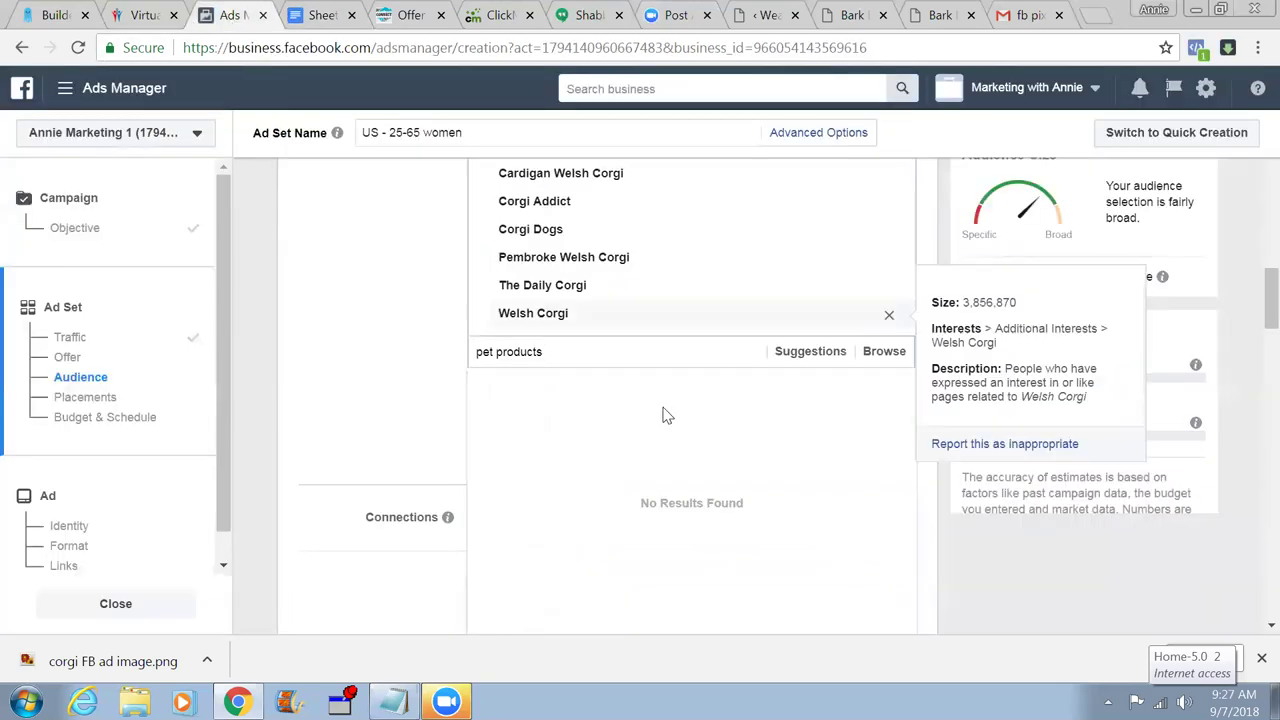
key(BackSpace)
key(BackSpace)
key(BackSpace)
key(BackSpace)
key(BackSpace)
key(BackSpace)
key(BackSpace)
key(BackSpace)
key(BackSpace)
key(BackSpace)
key(BackSpace)
key(BackSpace)
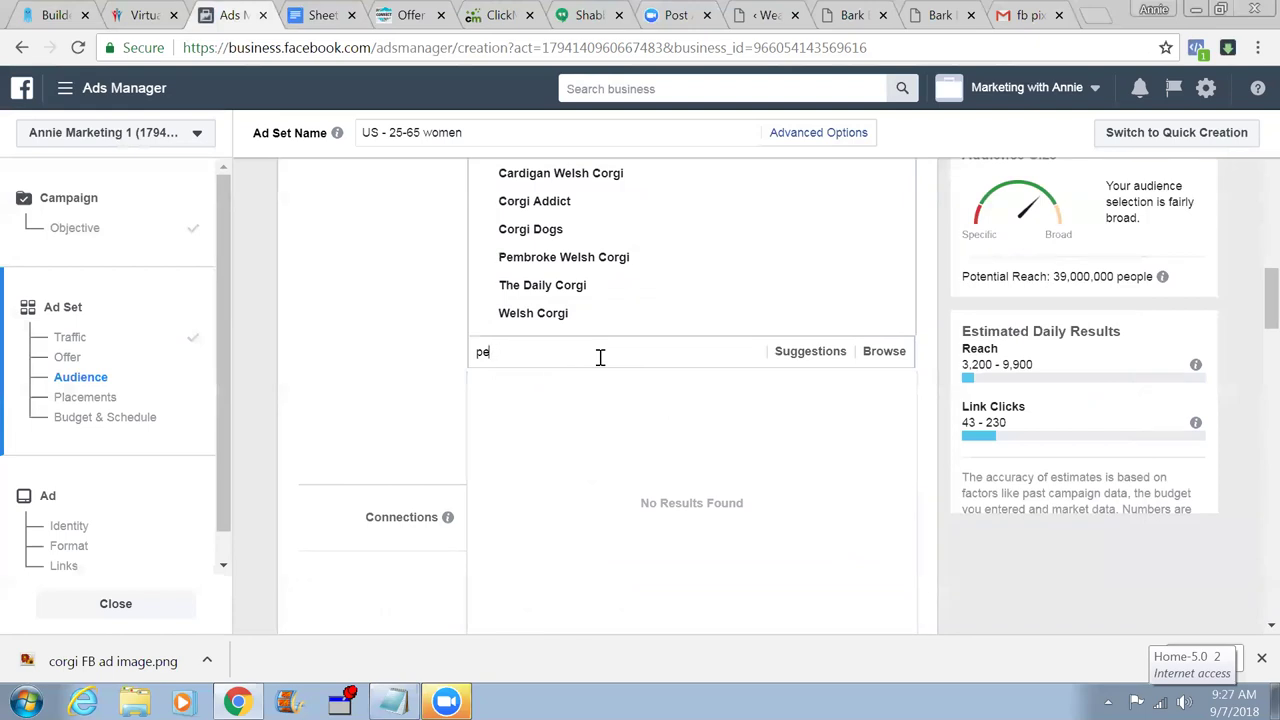
- Search the detailed targeting for "dog food and products", shorten the search to "dog food", and add the Dog food interest
text(dog food)
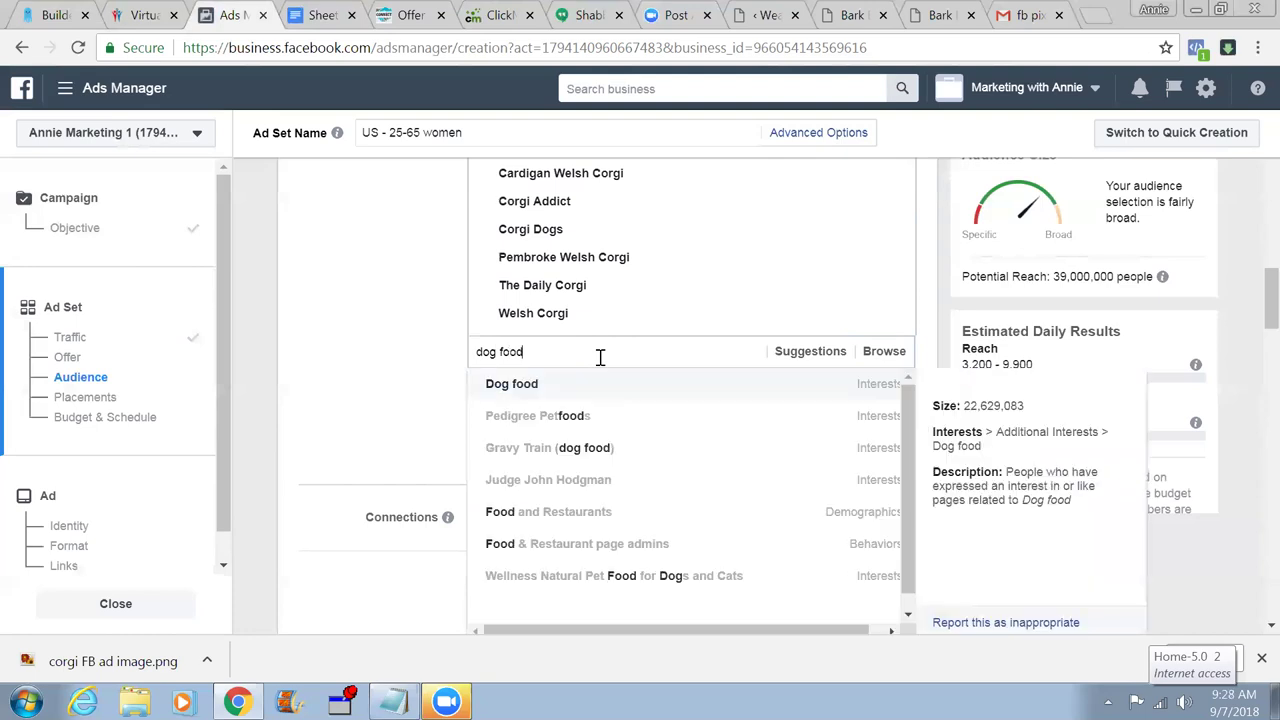
text( and products)
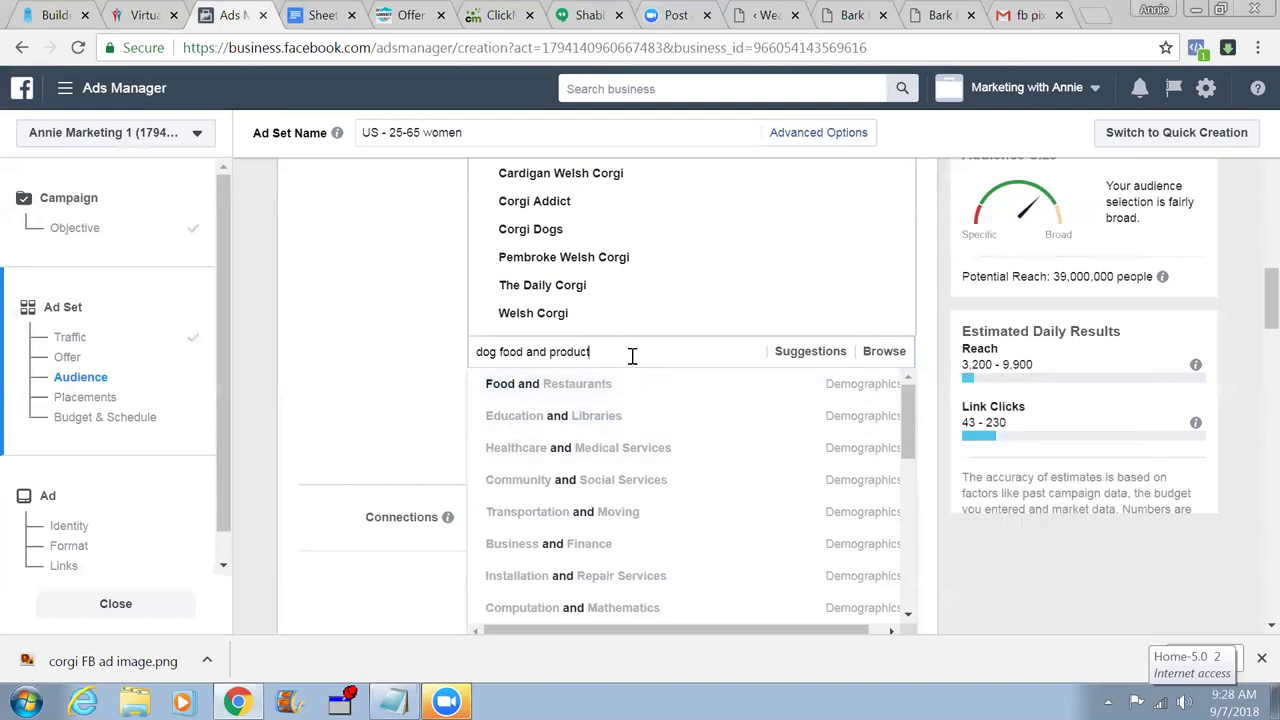
key(BackSpace)
key(BackSpace)
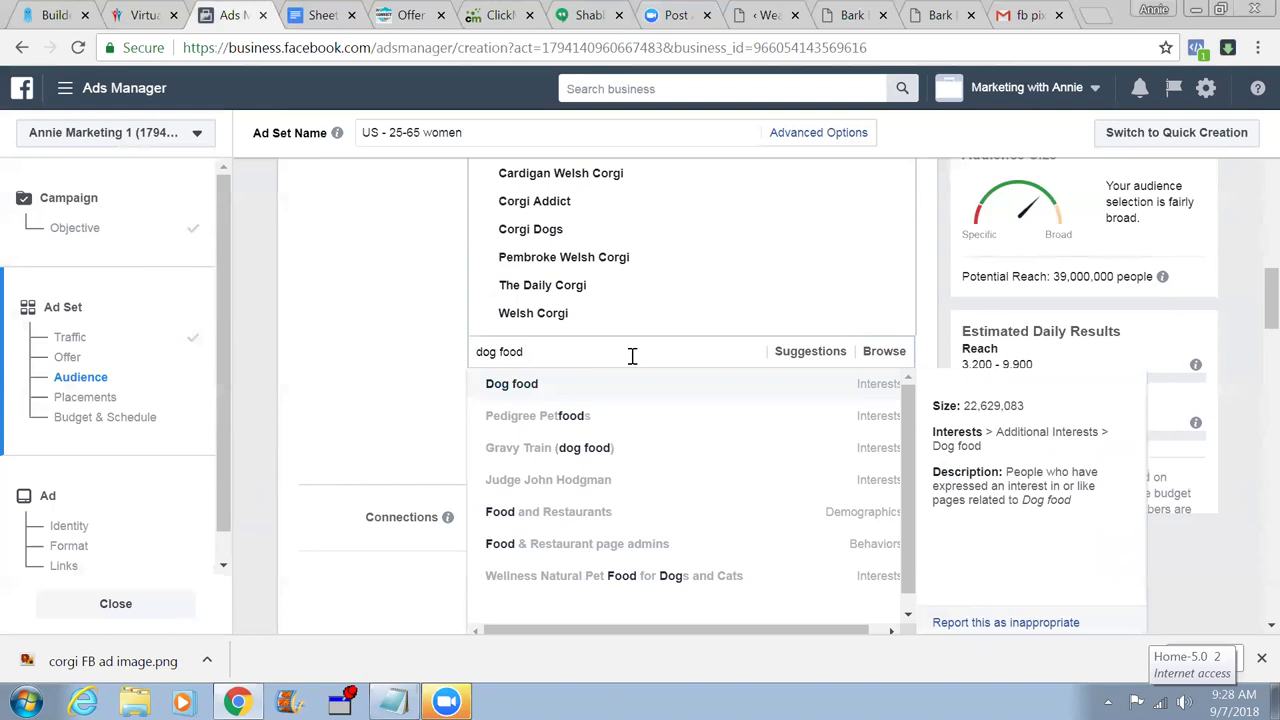
click(513, 392)
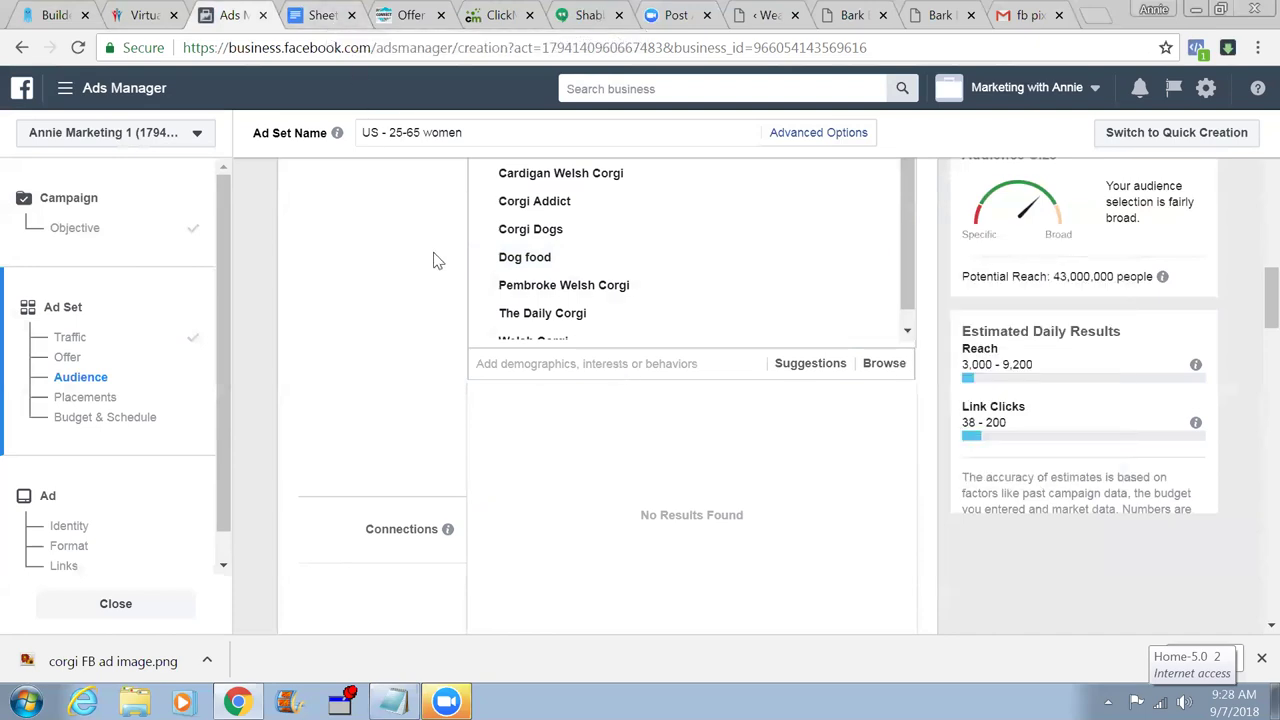
- Copy "Dog Lovers" from the Other Interests list in the Google Docs notes sheet
click(321, 20)
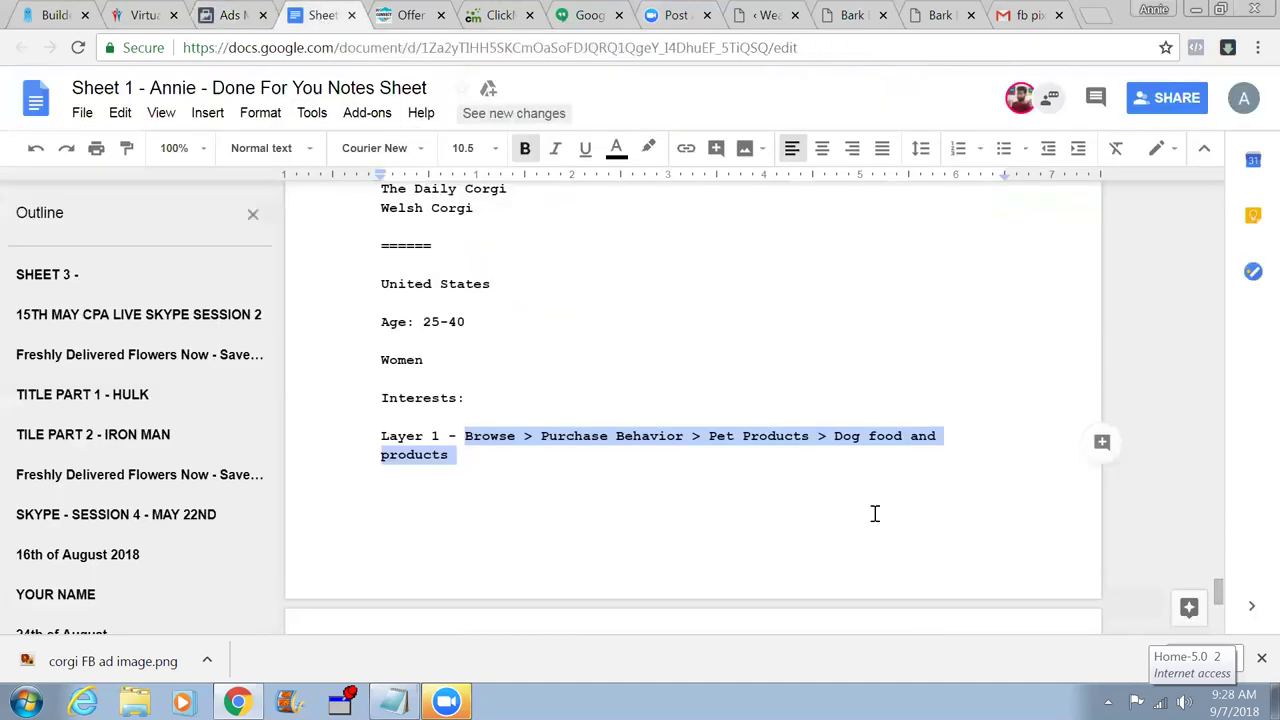
scroll(874, 513, down, 5)
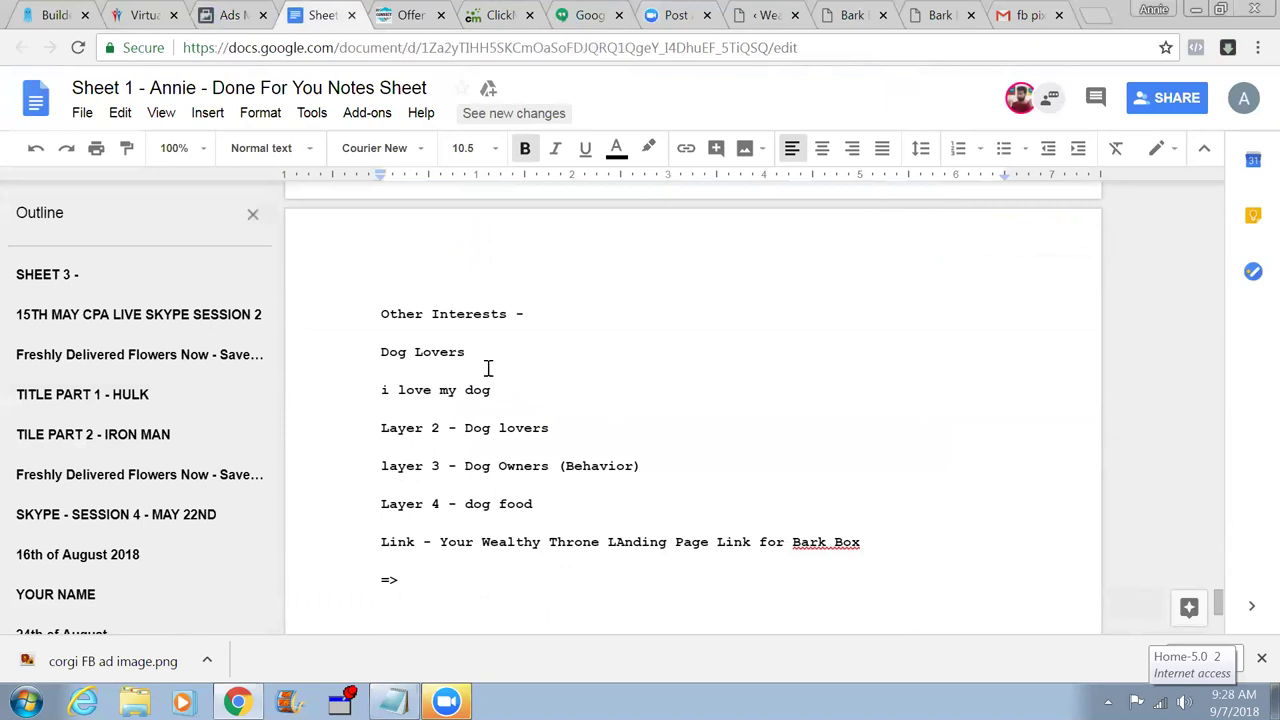
double_click(462, 352)
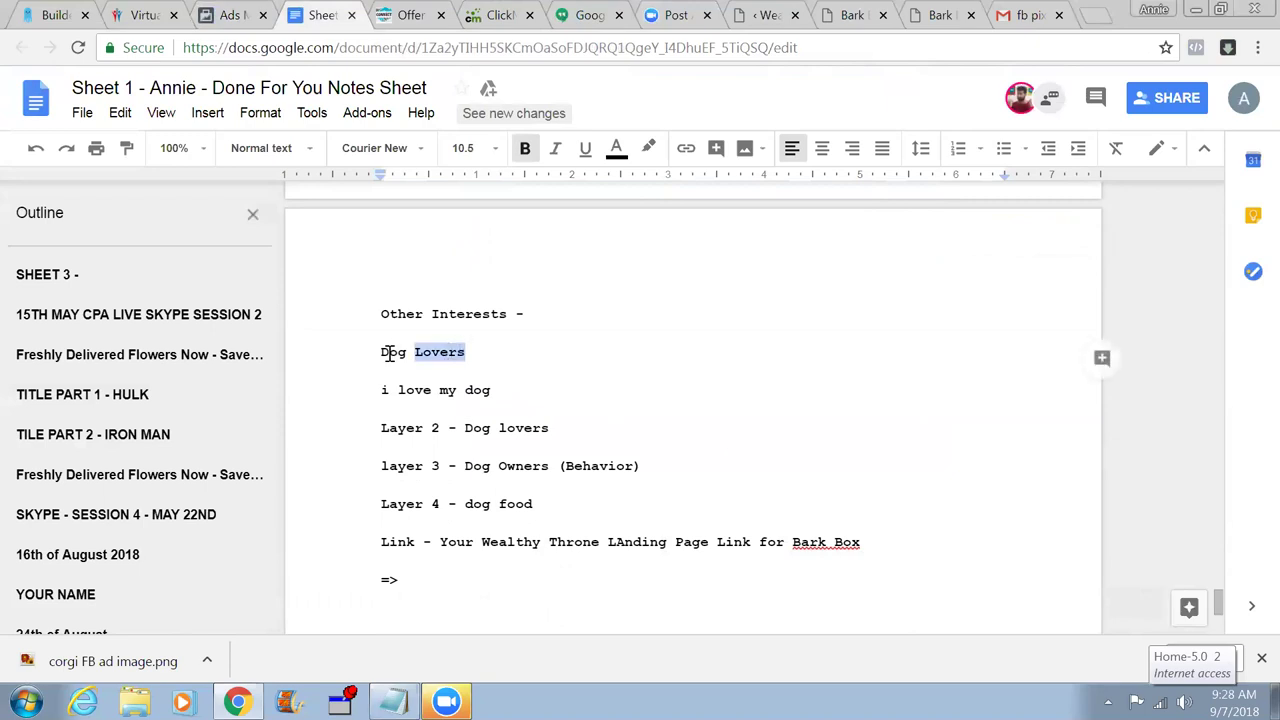
drag(382, 353, 470, 354)
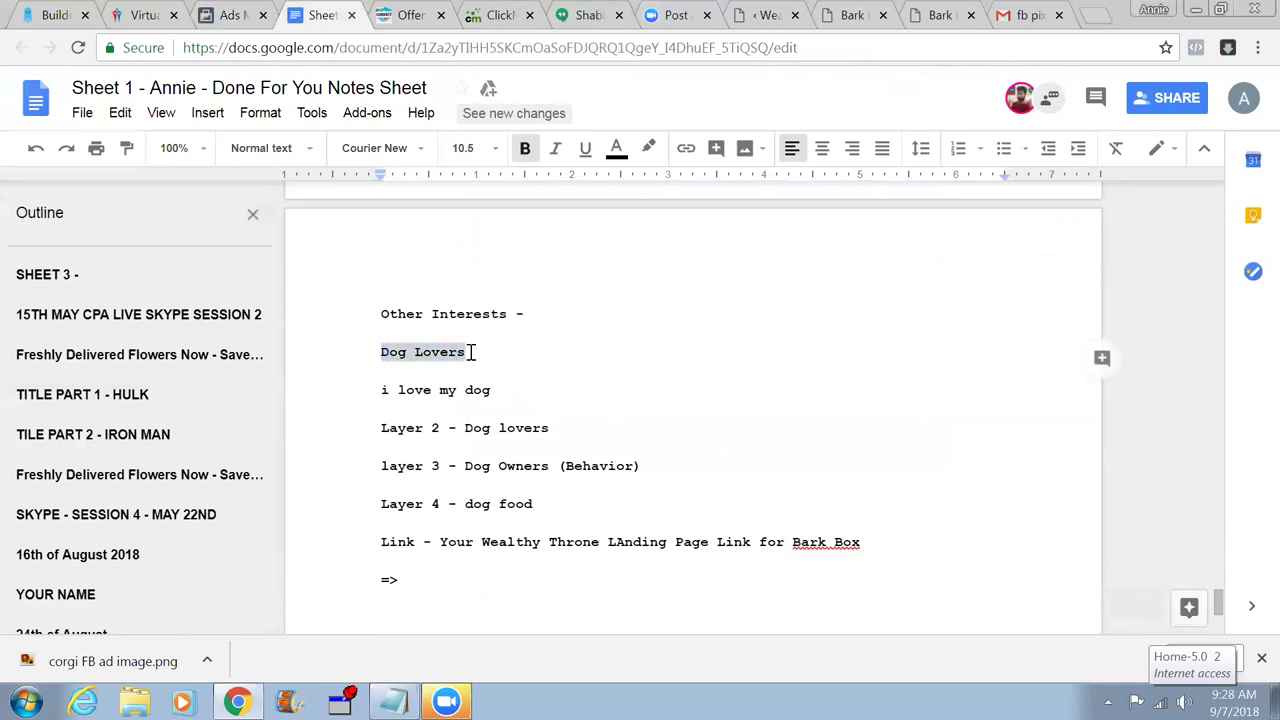
right_click(470, 352)
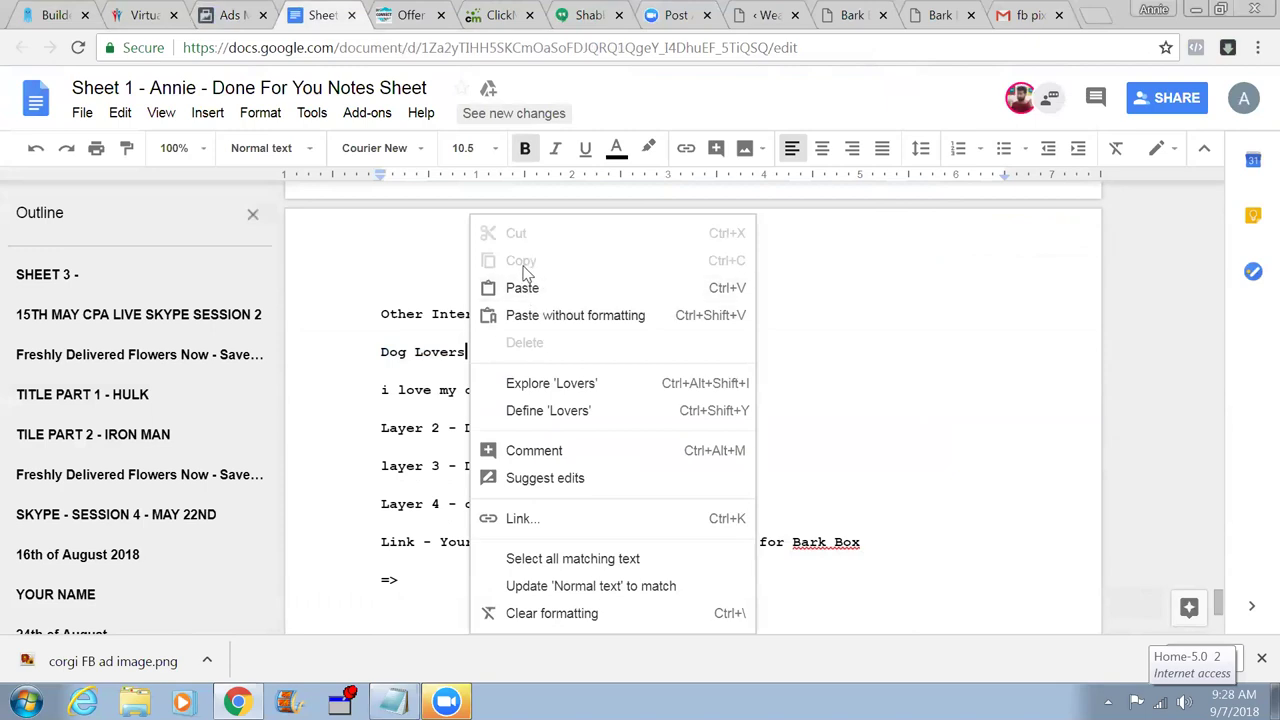
click(386, 352)
drag(384, 352, 476, 352)
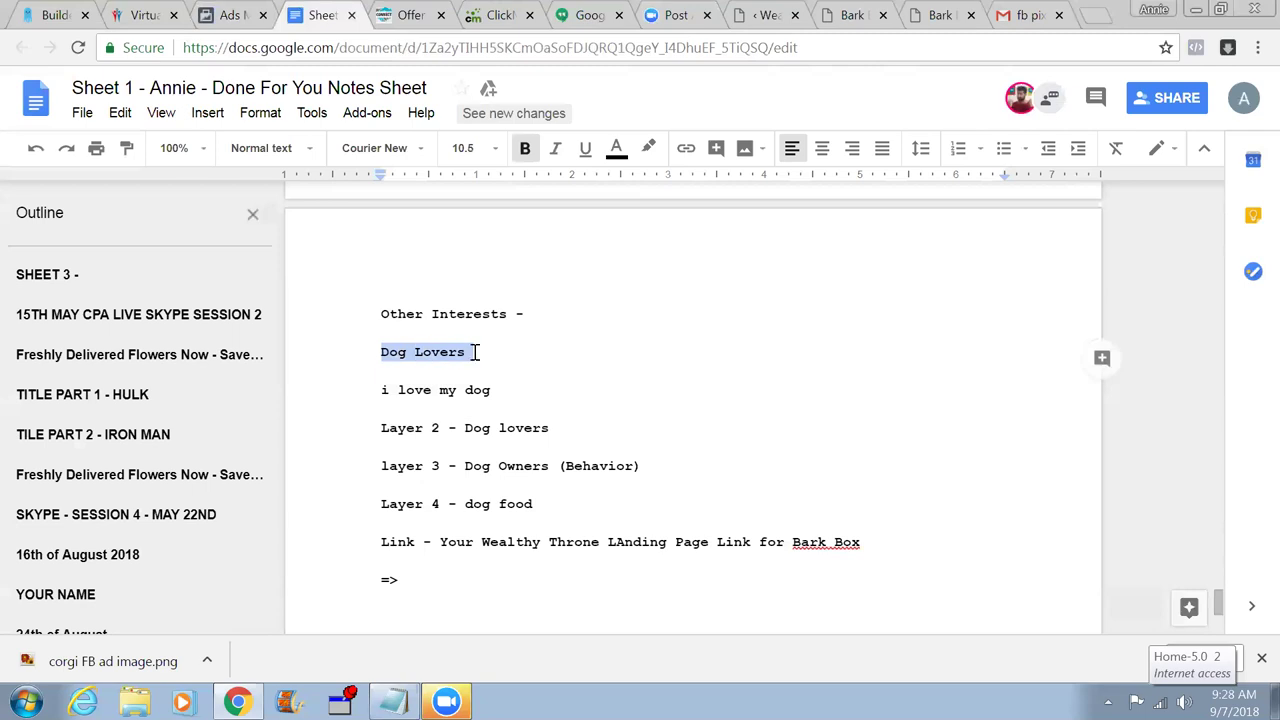
right_click(462, 352)
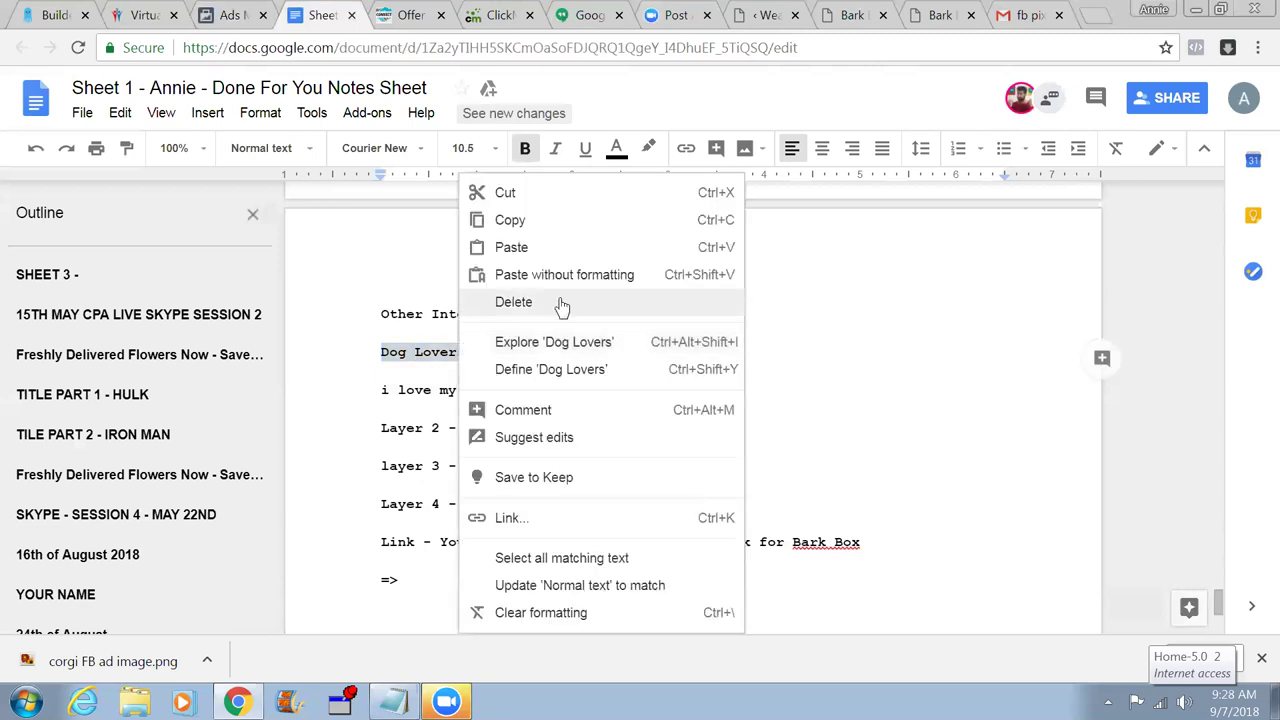
click(510, 220)
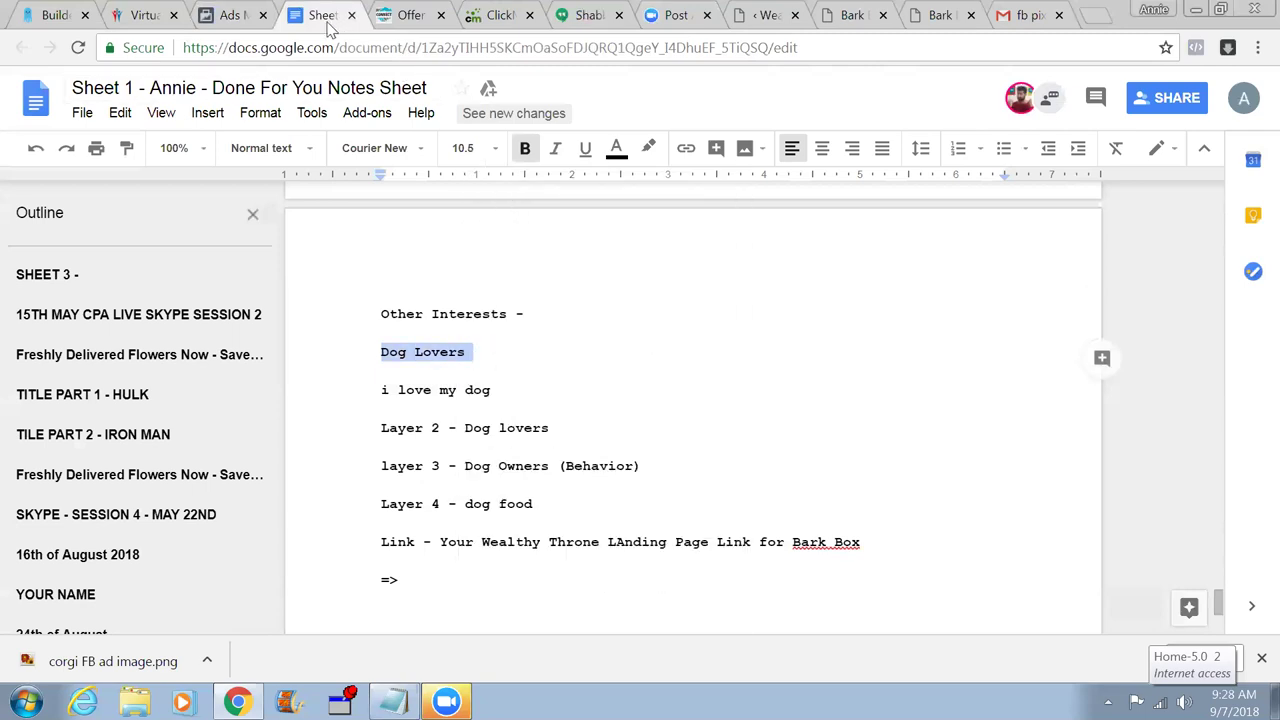
- Return to Ads Manager, search the detailed targeting for the copied "Dog Lovers" text, and add the Dog Lovers interest
click(232, 16)
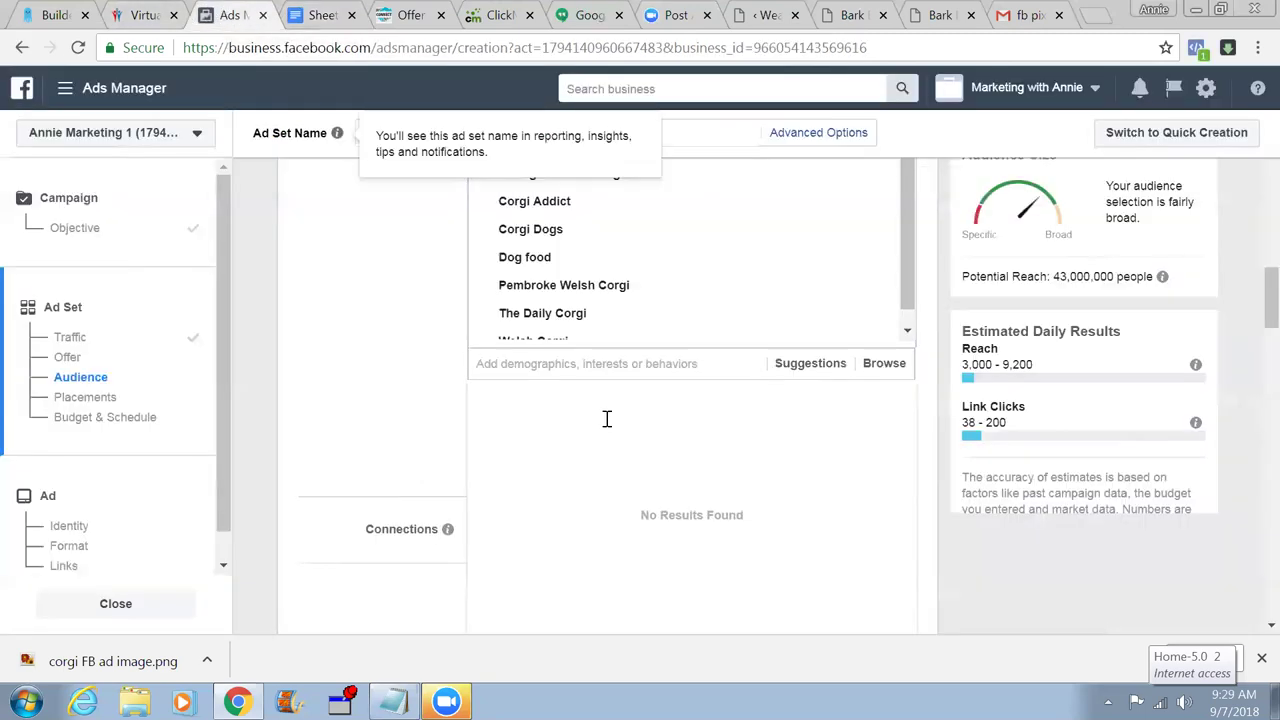
right_click(581, 364)
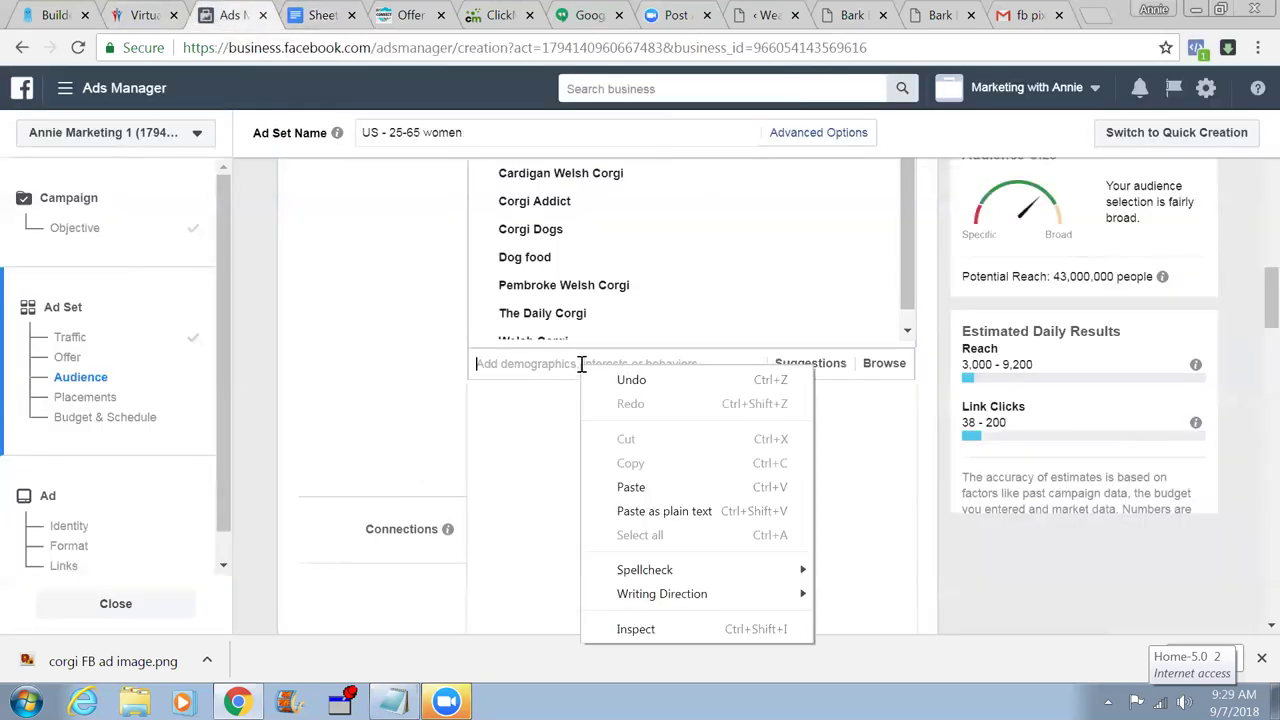
click(642, 496)
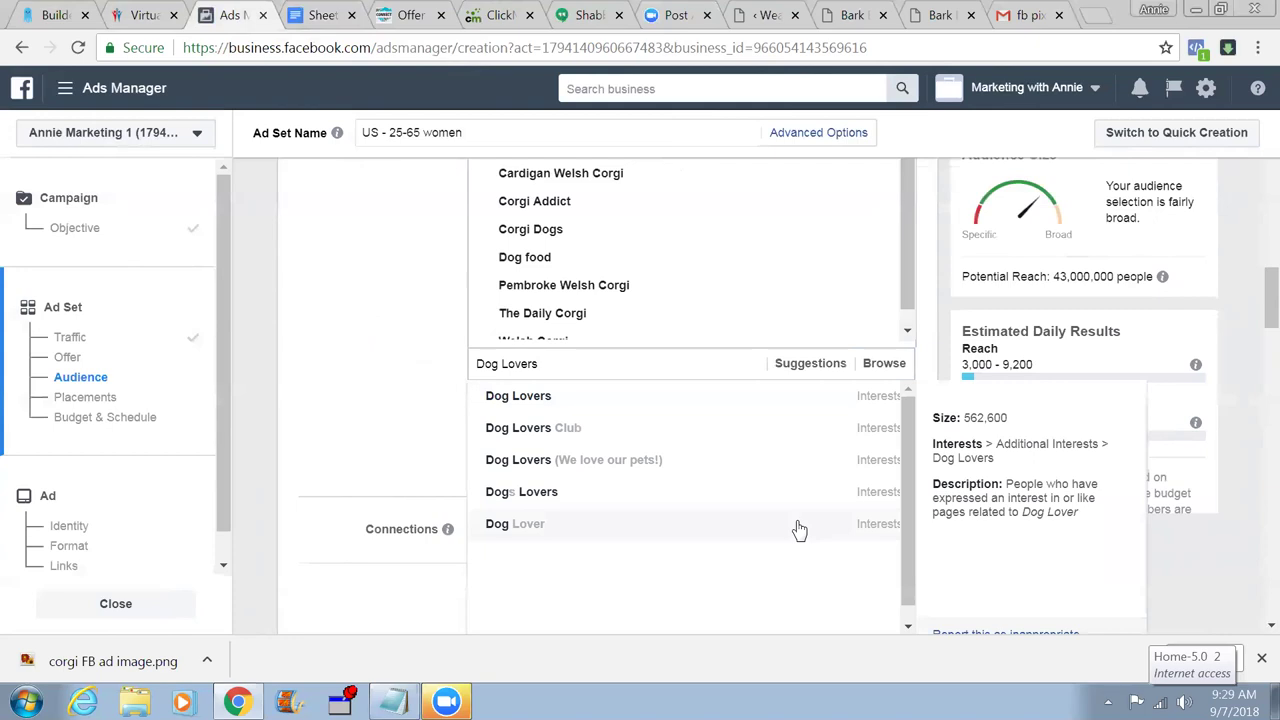
click(868, 407)
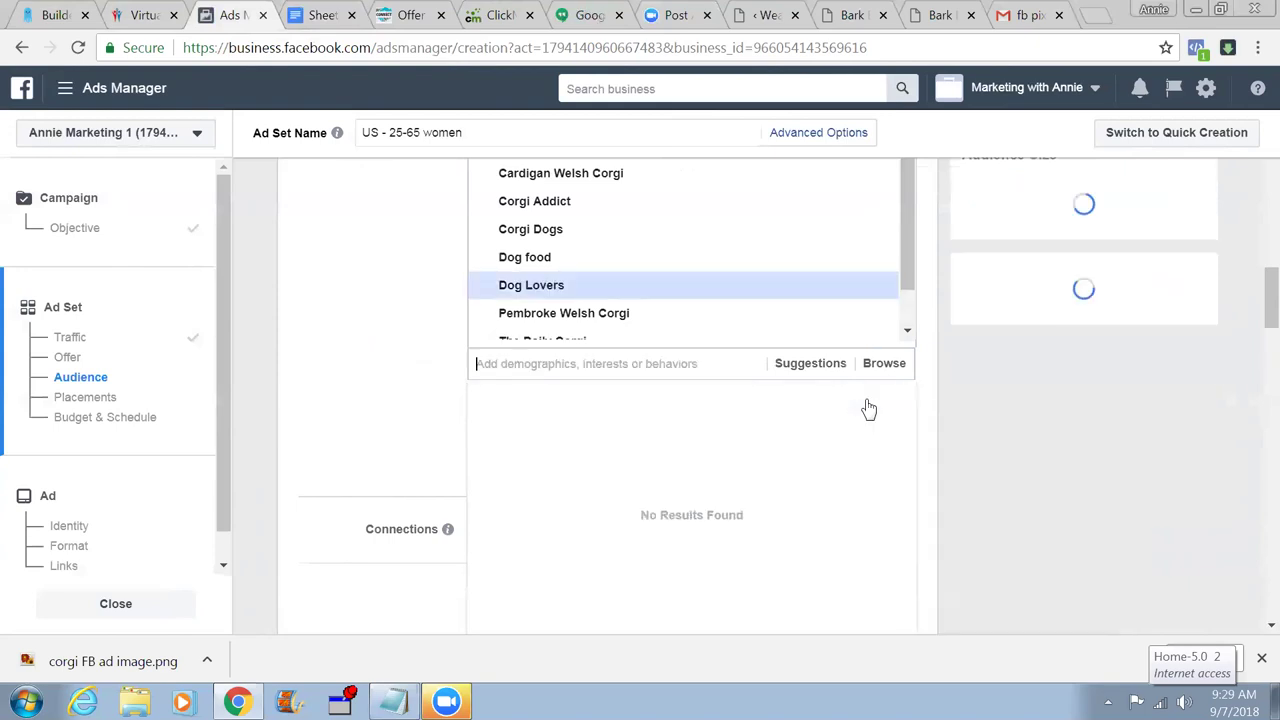
- Switch to the Google Docs notes sheet and copy "i love my dog" from the Other Interests list
click(322, 17)
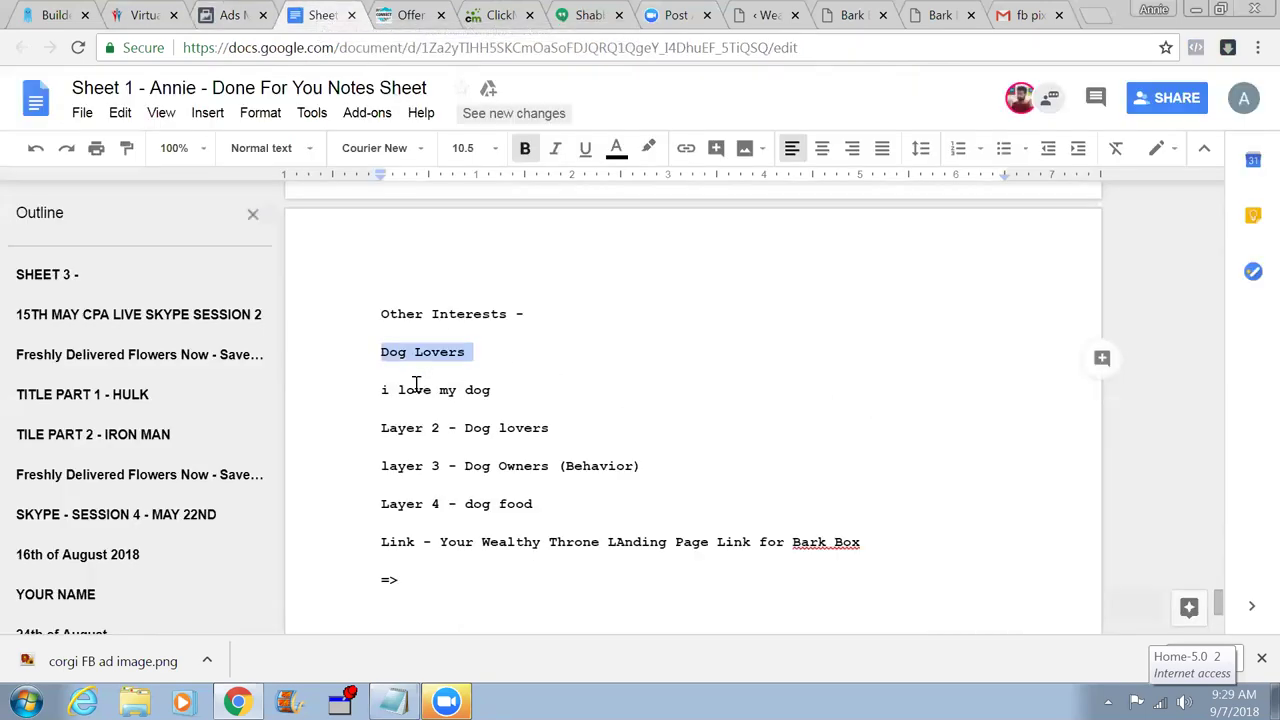
drag(391, 390, 497, 385)
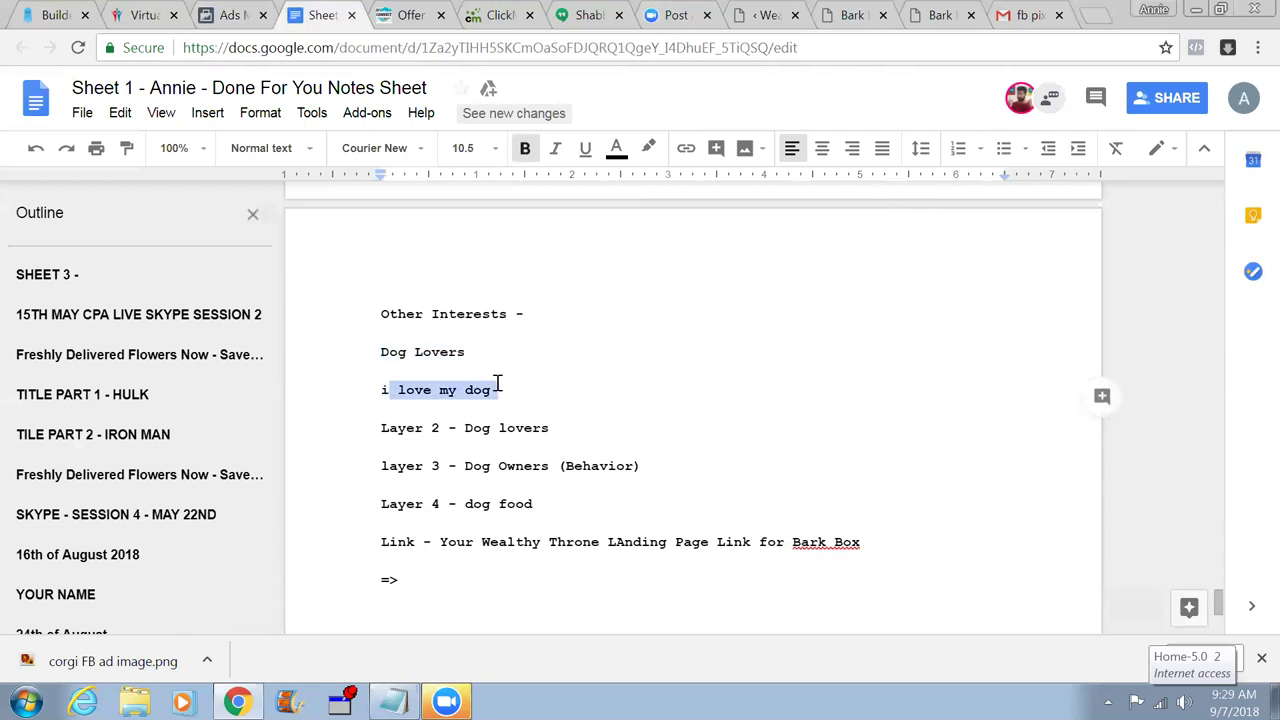
drag(379, 391, 574, 389)
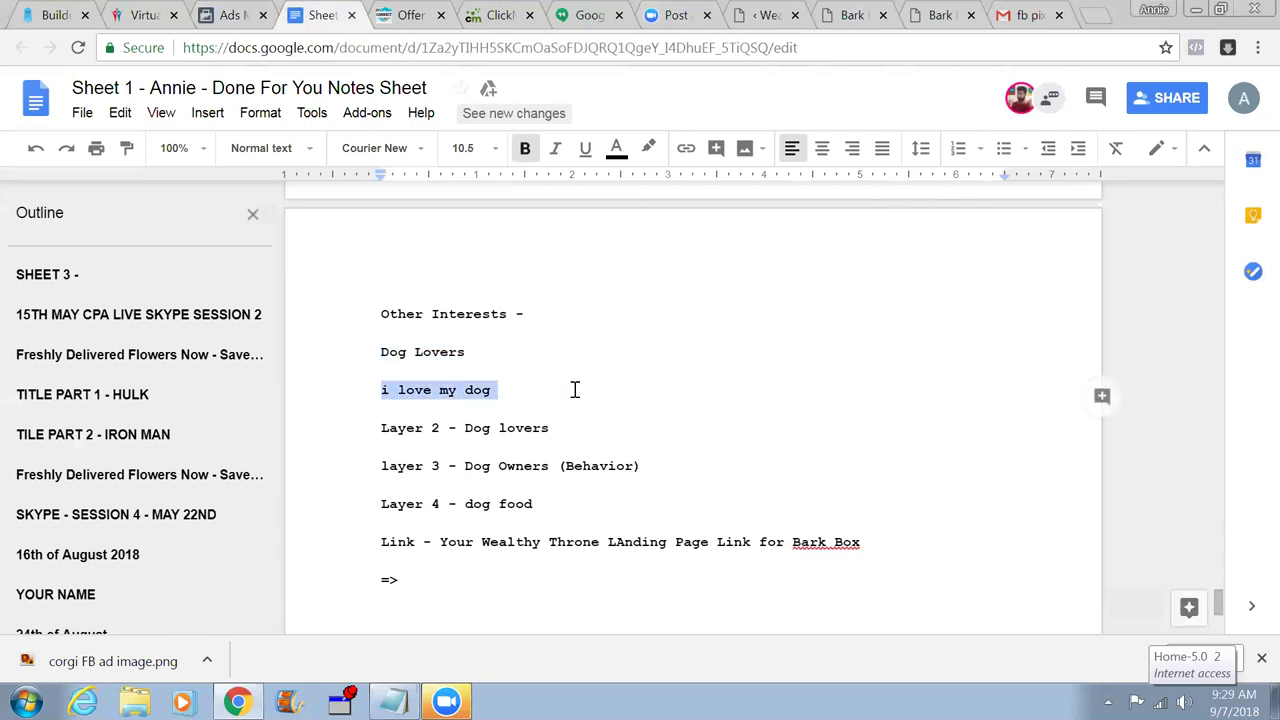
right_click(483, 397)
click(540, 222)
- Return to Ads Manager, search the detailed targeting for the copied "i love my dog" text, and add the matching interest
click(237, 15)
right_click(533, 365)
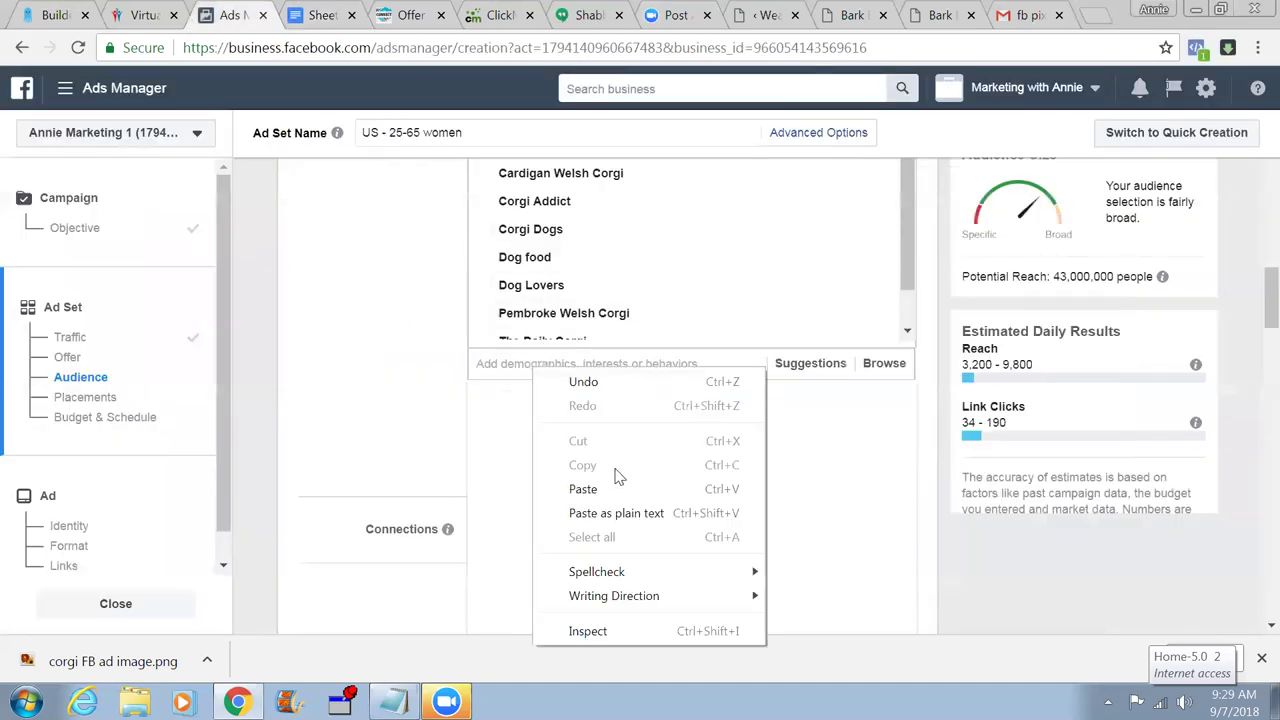
click(583, 490)
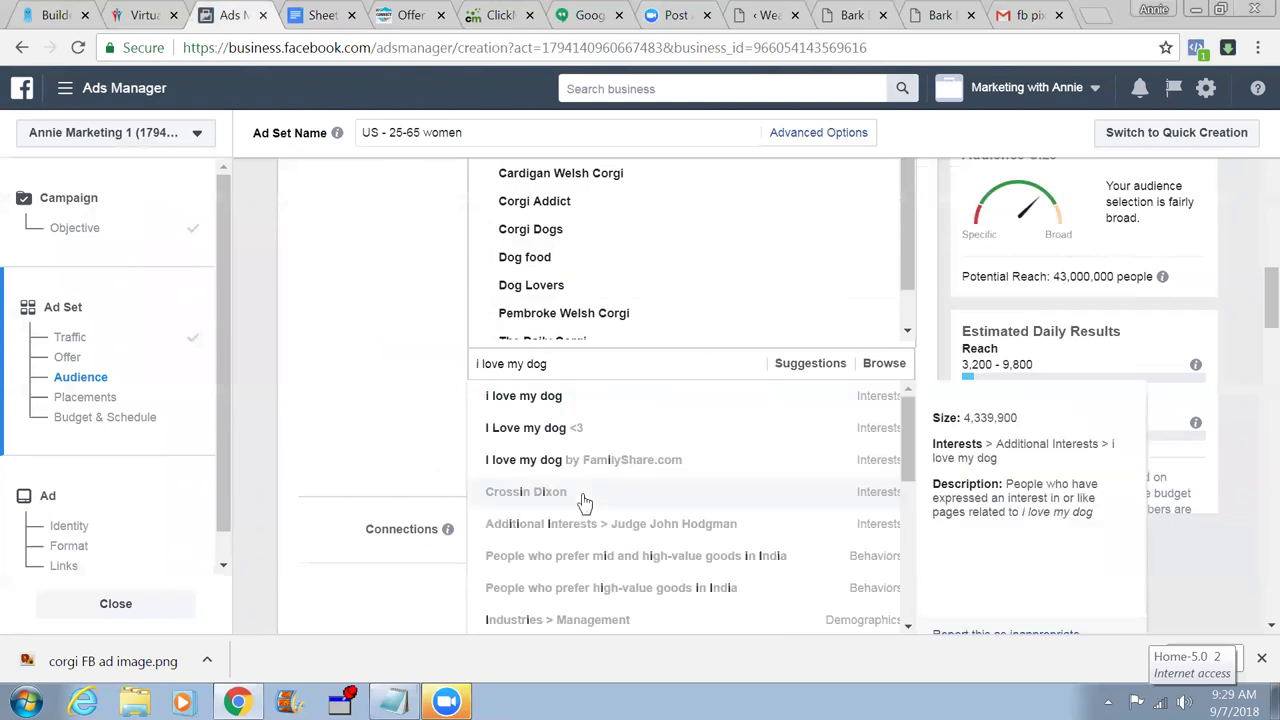
mouse_move(887, 400)
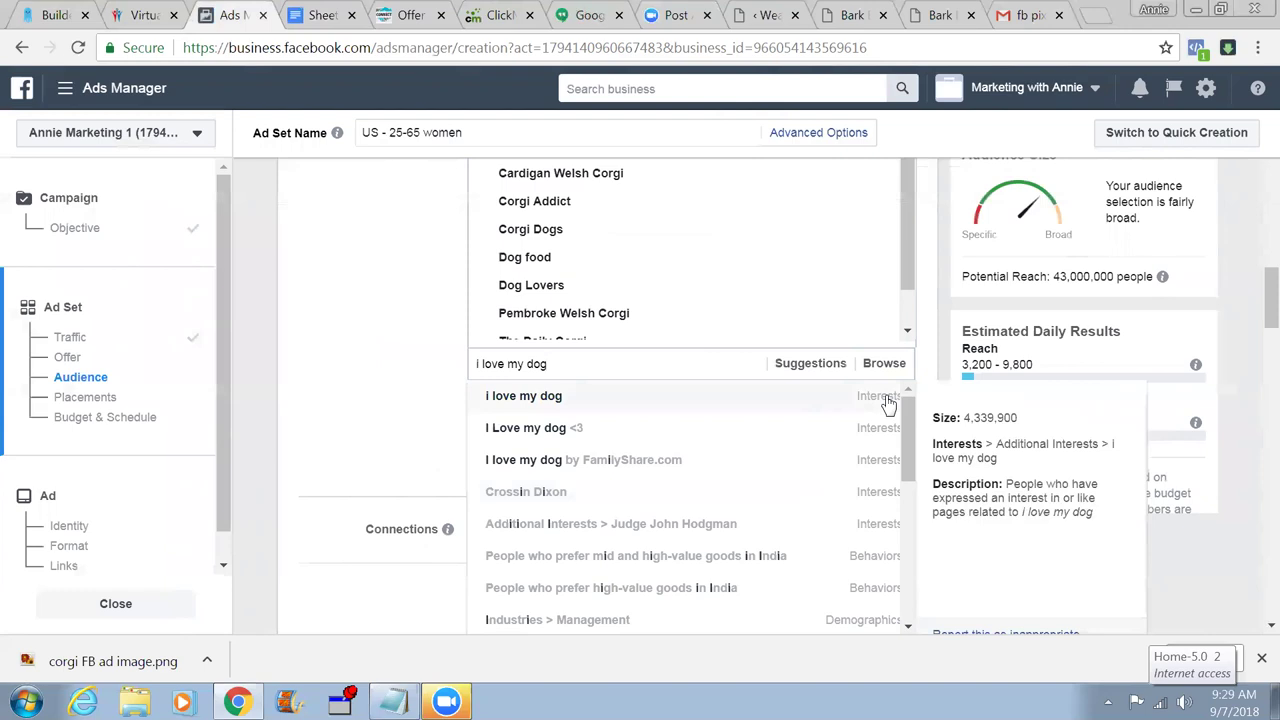
click(888, 400)
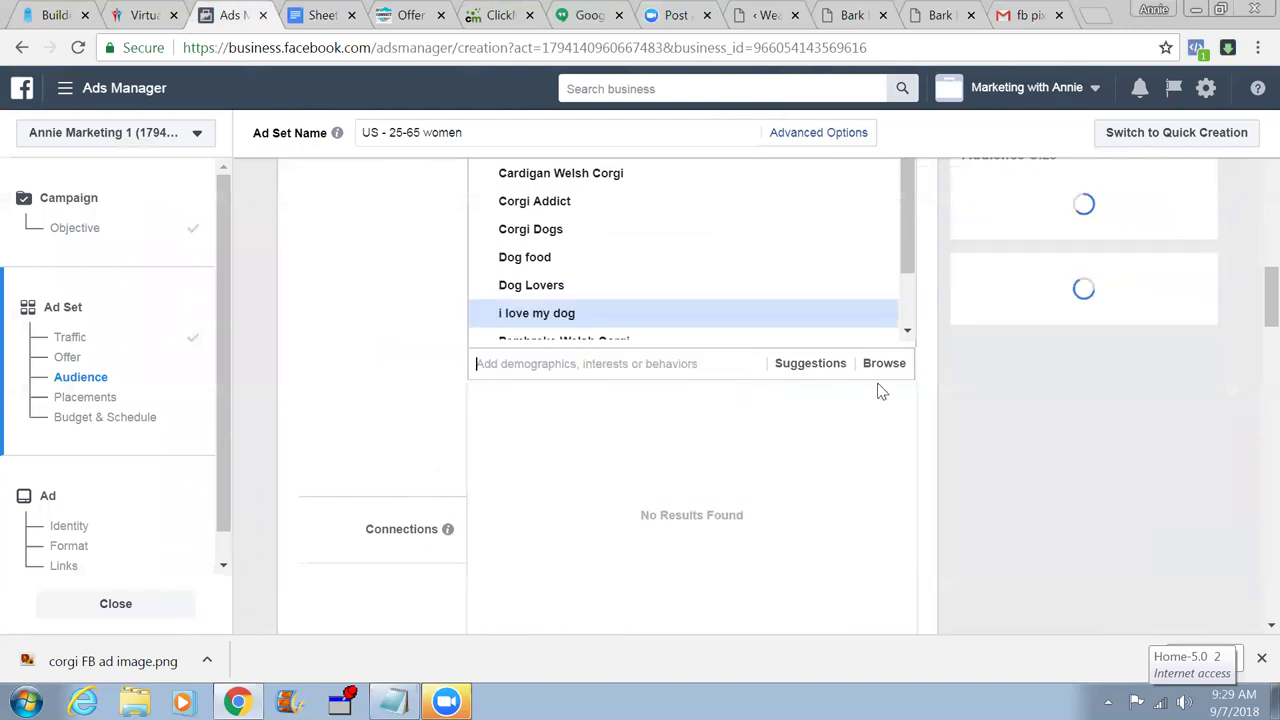
- Go back to the Google Docs notes sheet, review the Layer 2 entry, and copy "Dog Owners" from the Layer 3 line
click(318, 17)
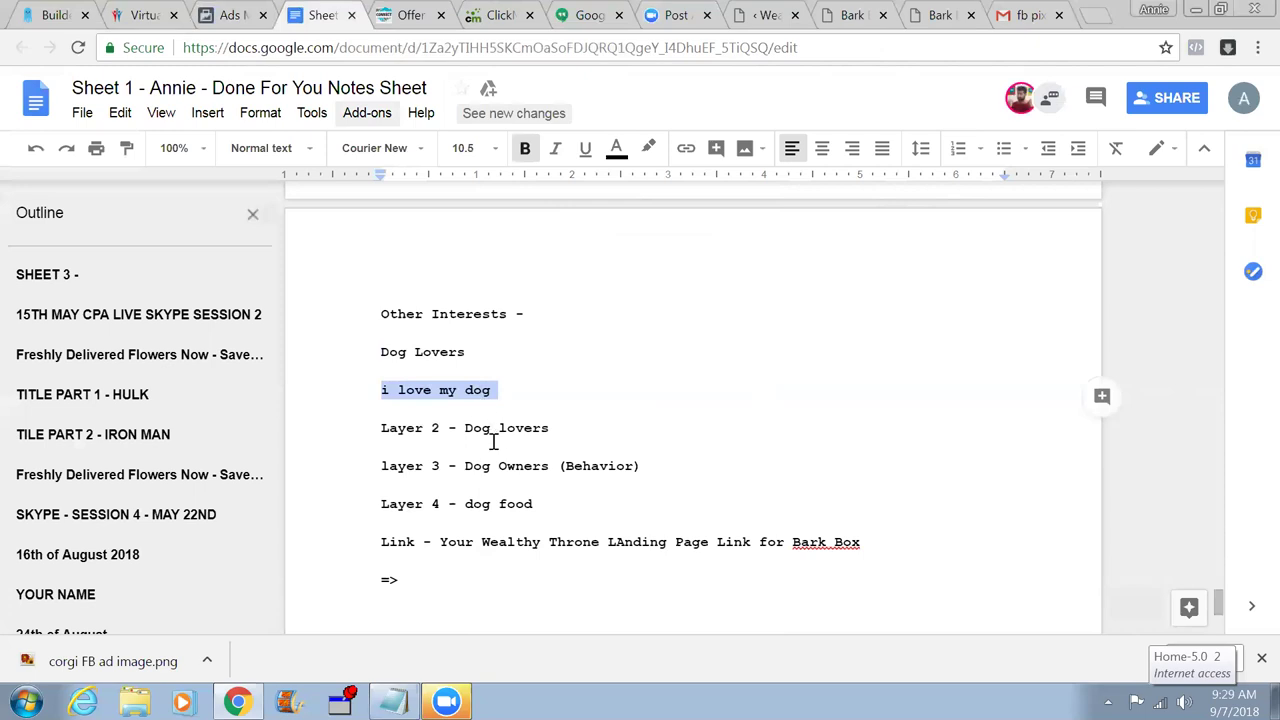
drag(465, 428, 553, 428)
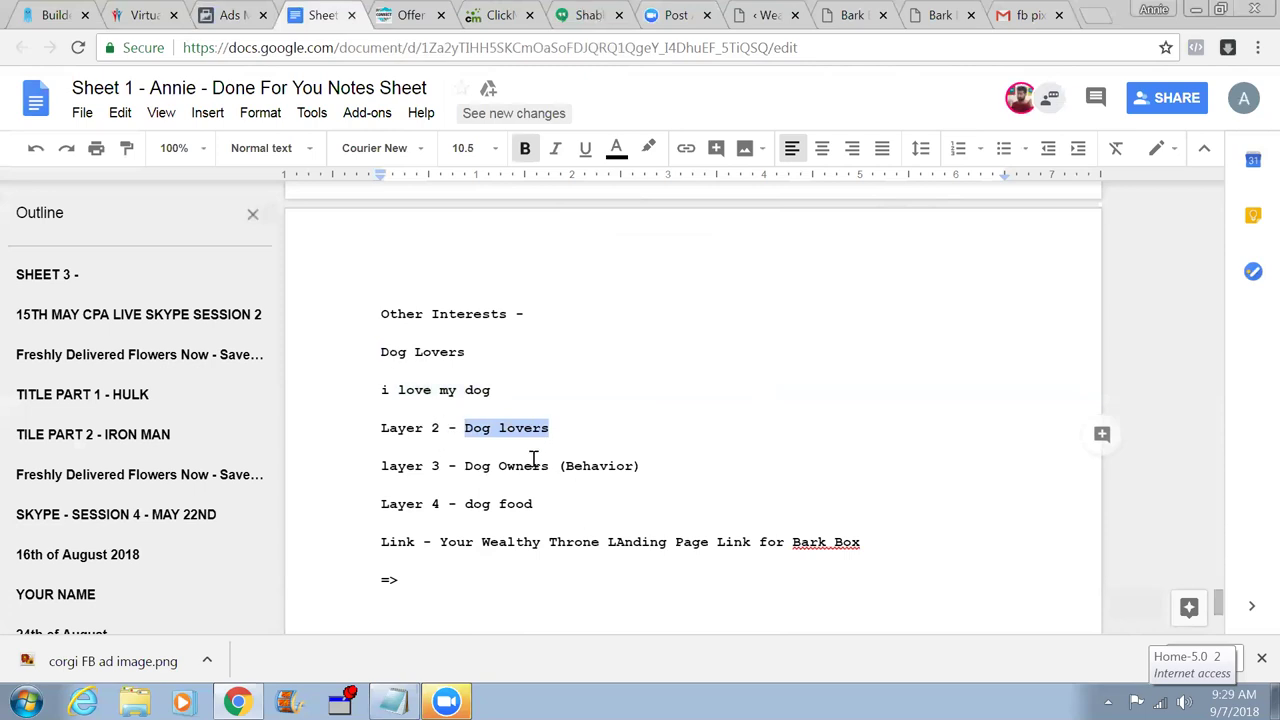
drag(574, 462, 549, 462)
drag(466, 466, 552, 463)
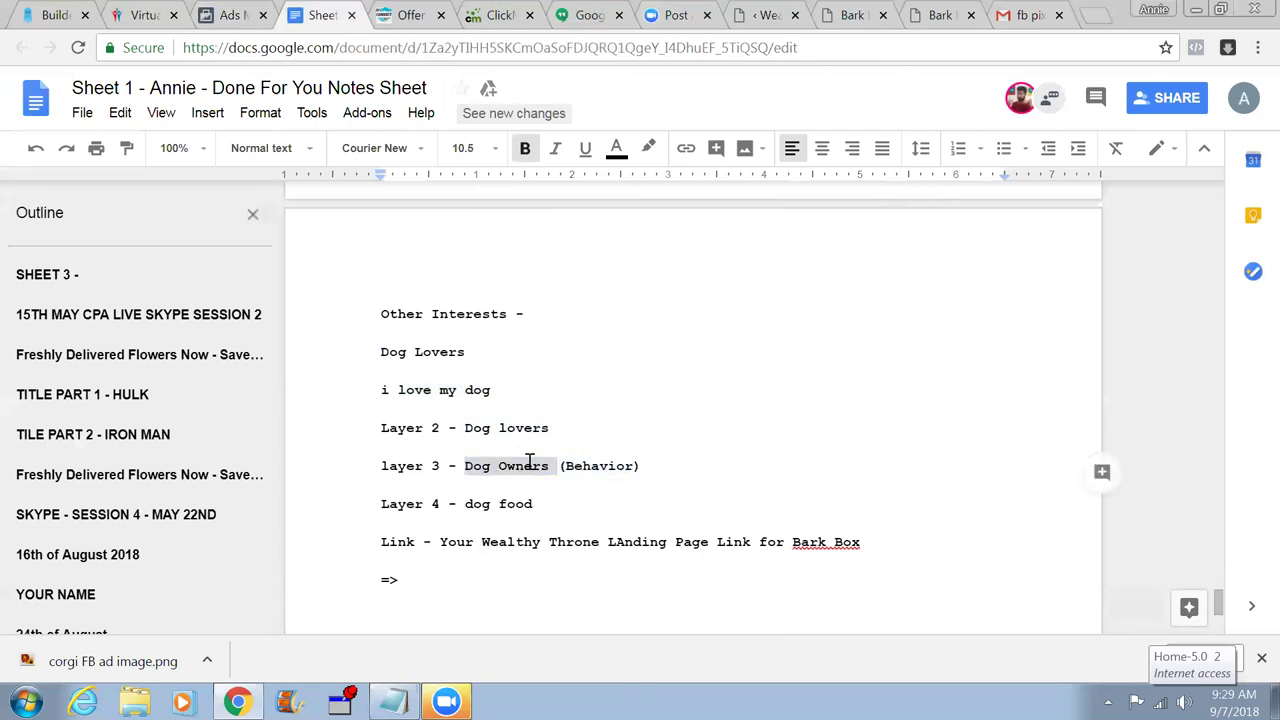
right_click(531, 462)
click(587, 218)
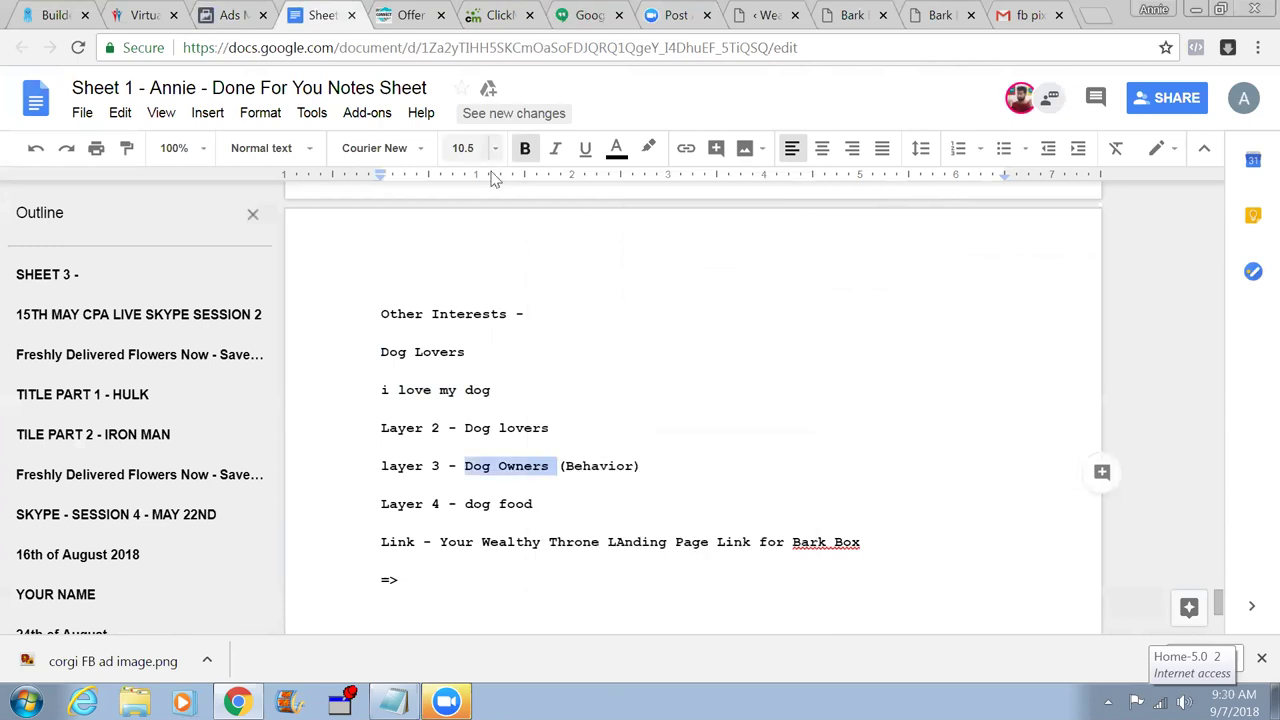
- Return to Ads Manager, search the detailed targeting for the copied "Dog Owners" text, and clear the search
click(236, 18)
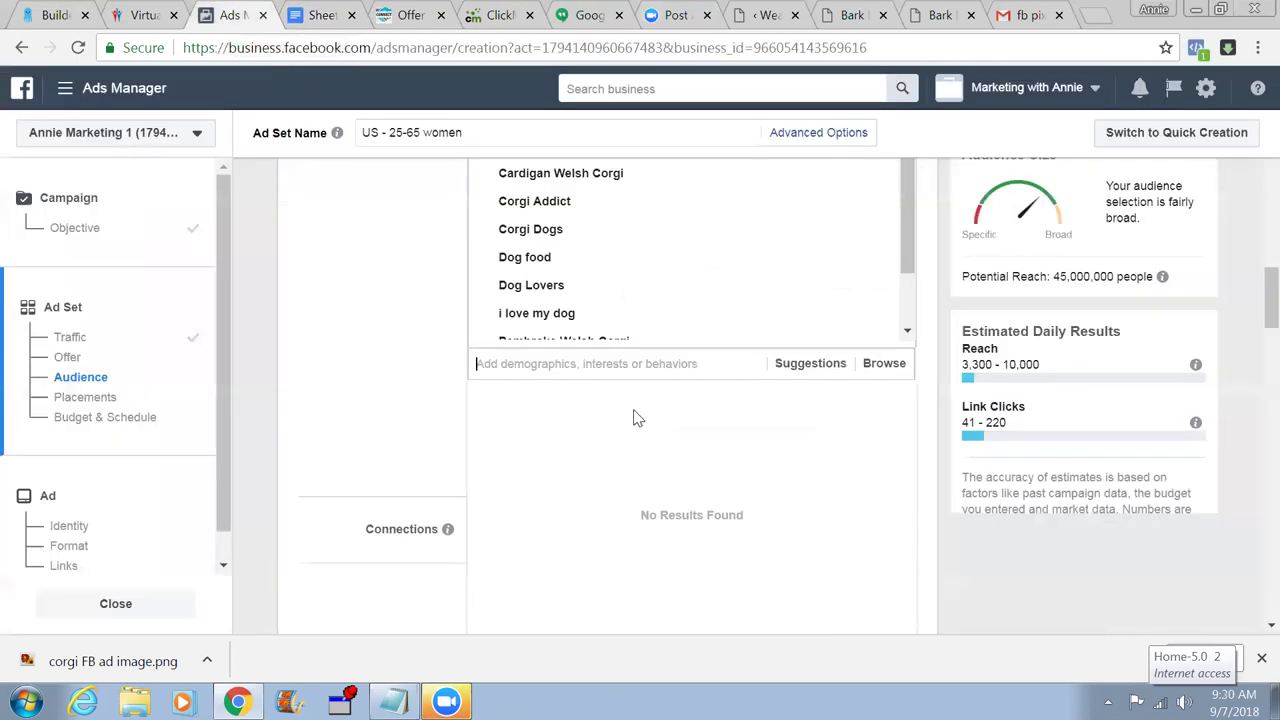
right_click(592, 370)
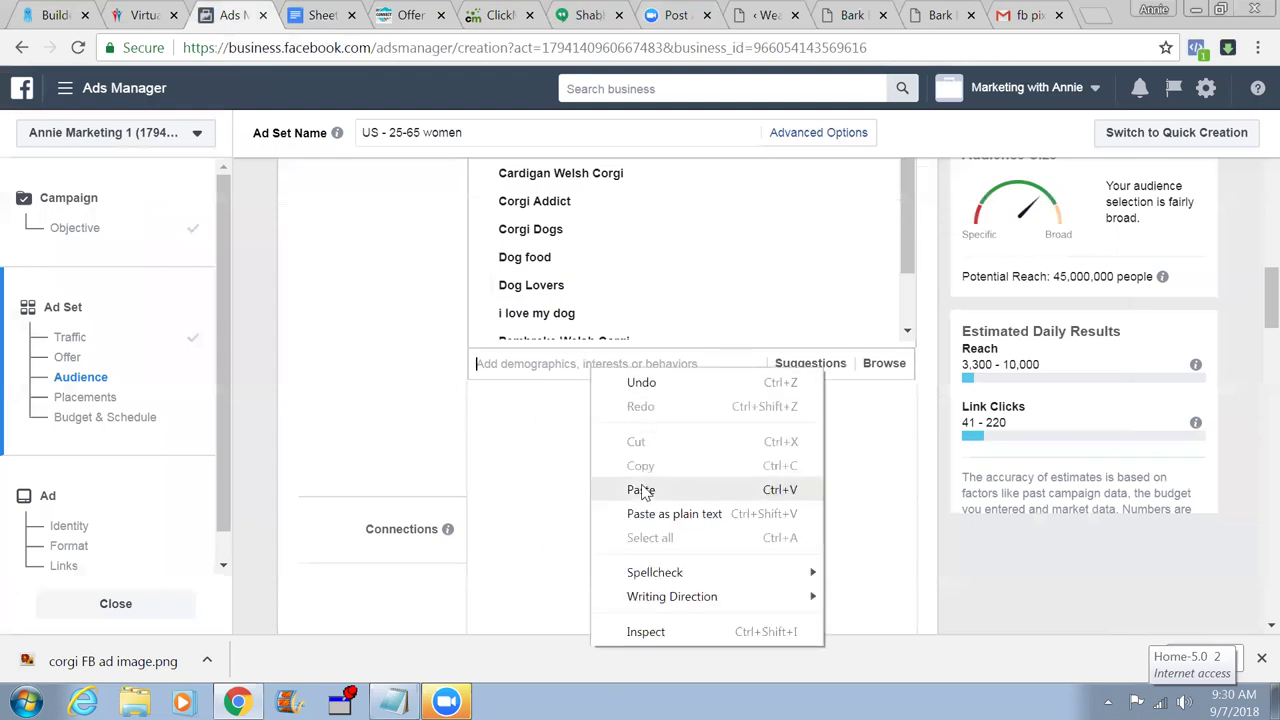
click(641, 489)
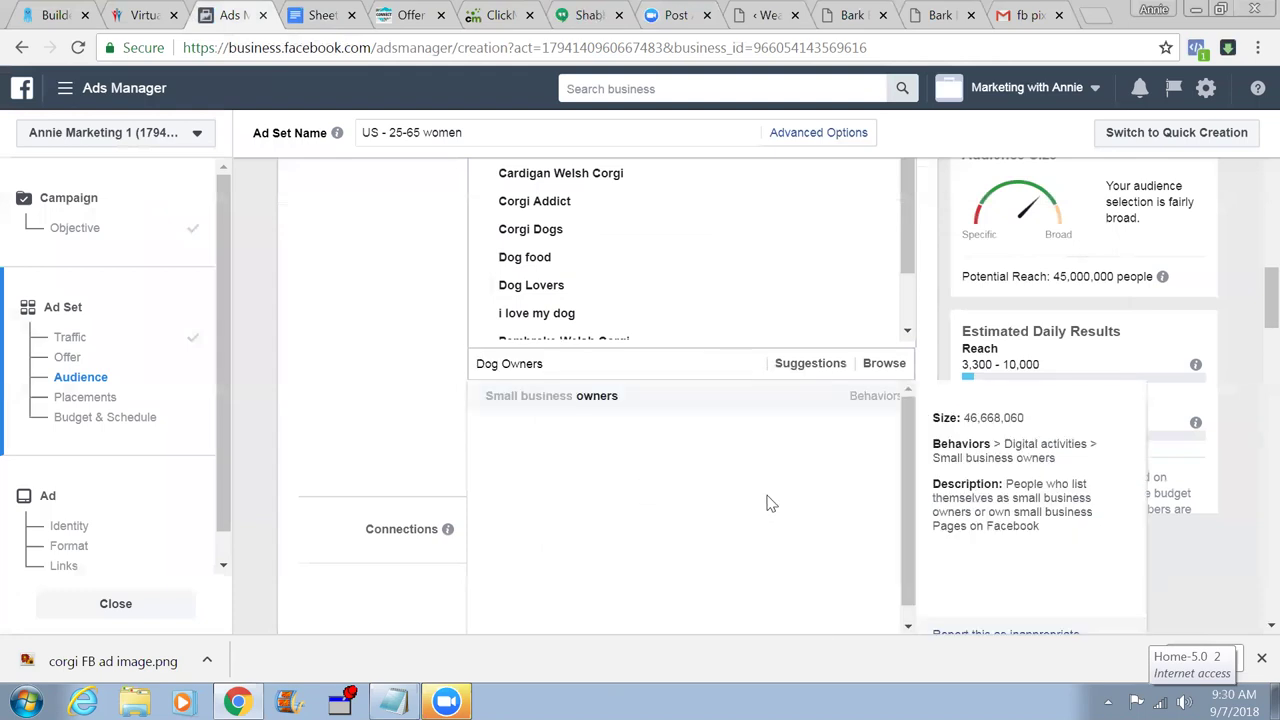
scroll(766, 503, up, 3)
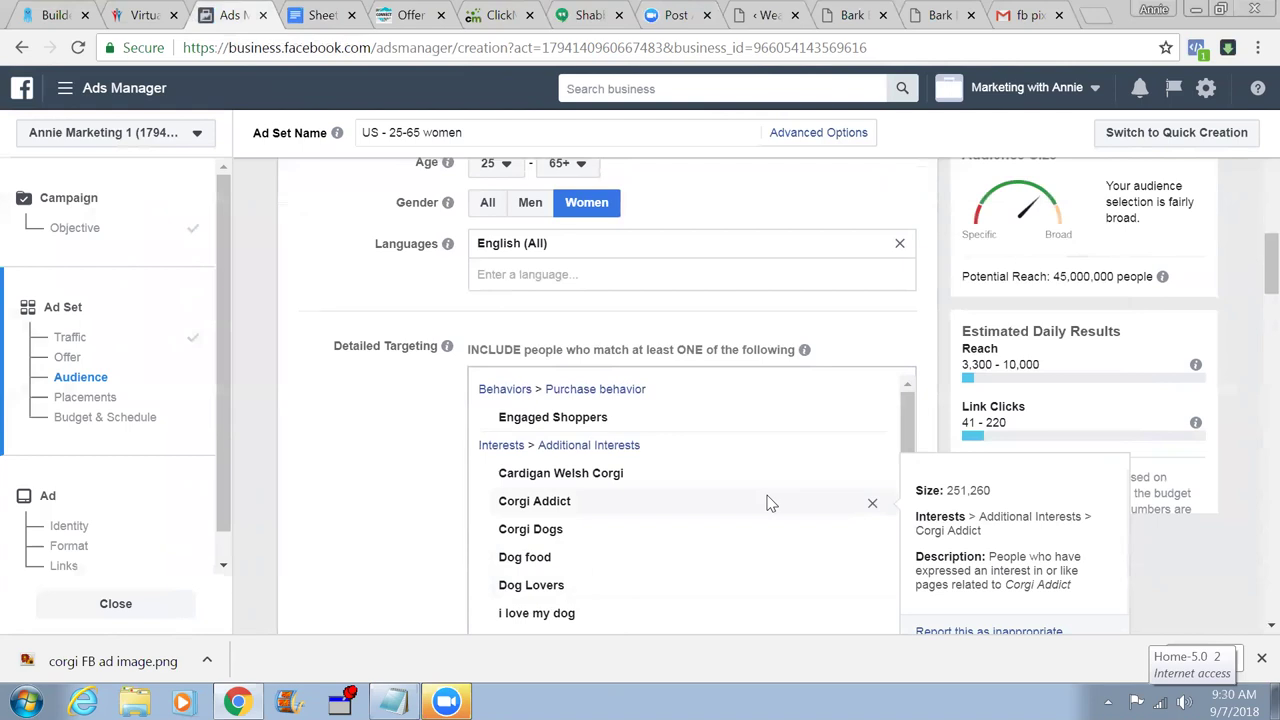
scroll(768, 503, down, 5)
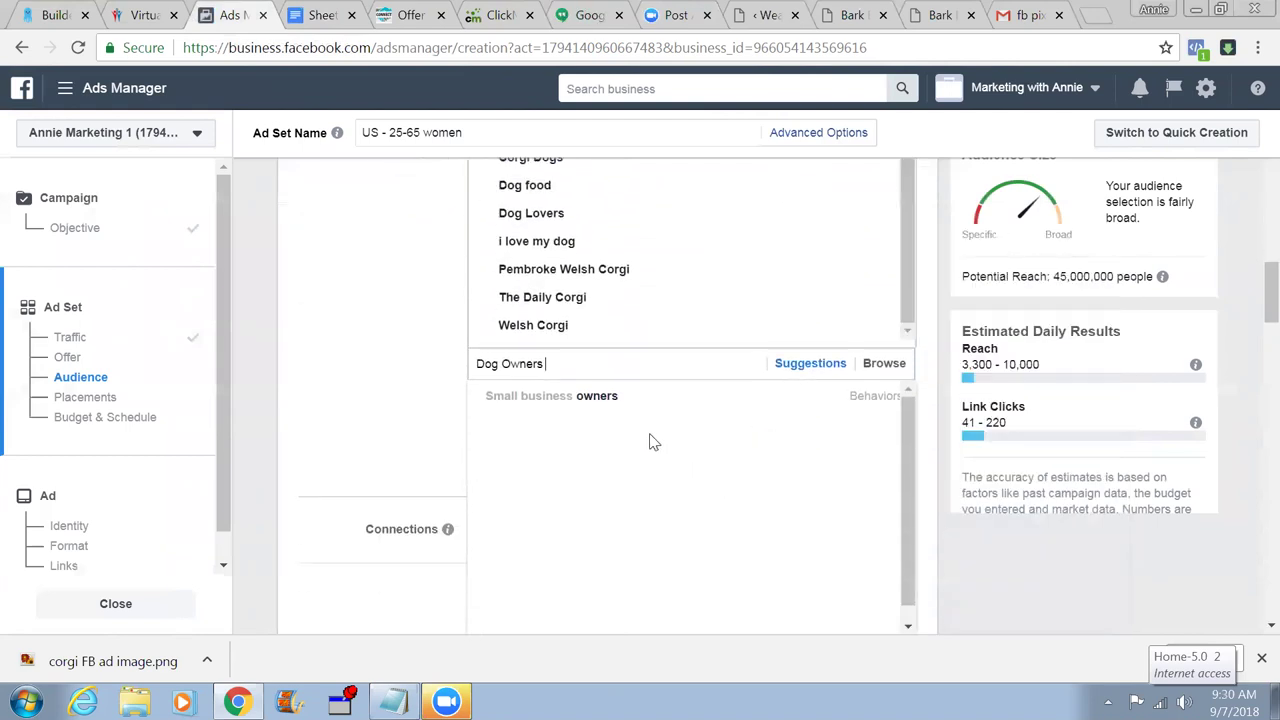
mouse_move(888, 408)
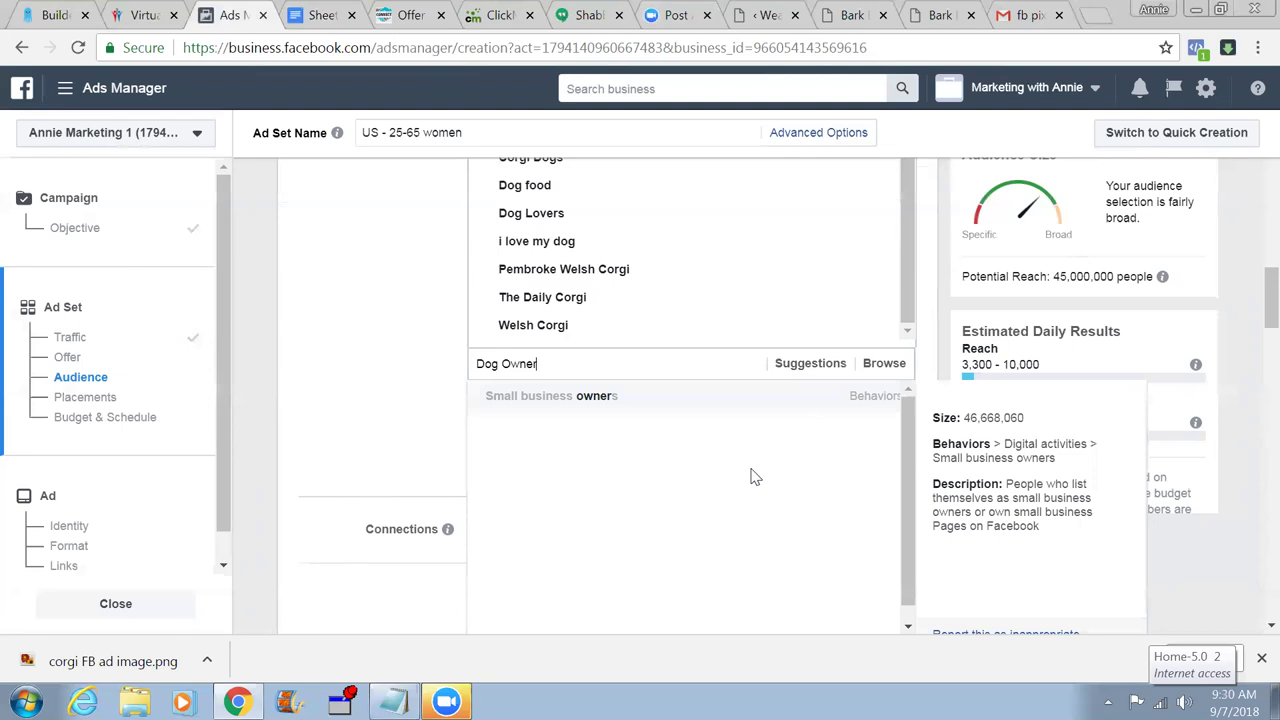
triple_click(563, 363)
key(BackSpace)
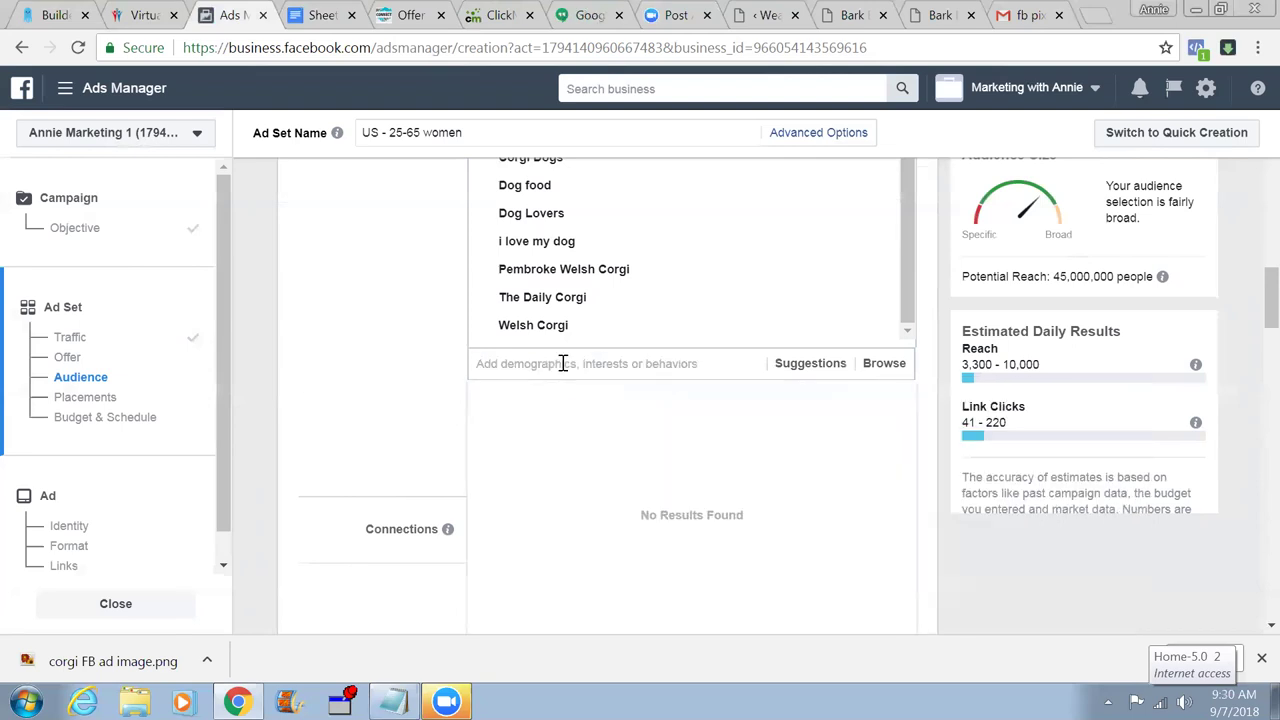
- Browse the Behaviors targeting categories, including Purchase behavior and More Categories, for a dog owners option
click(883, 366)
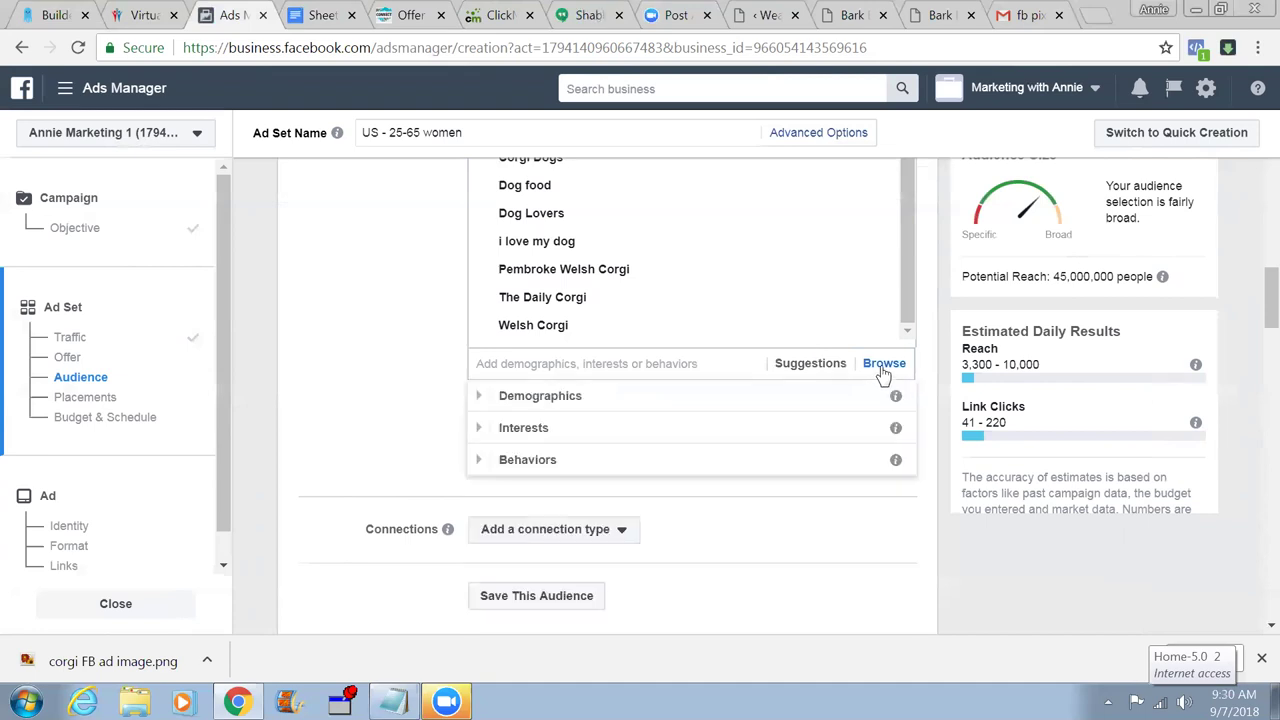
click(686, 465)
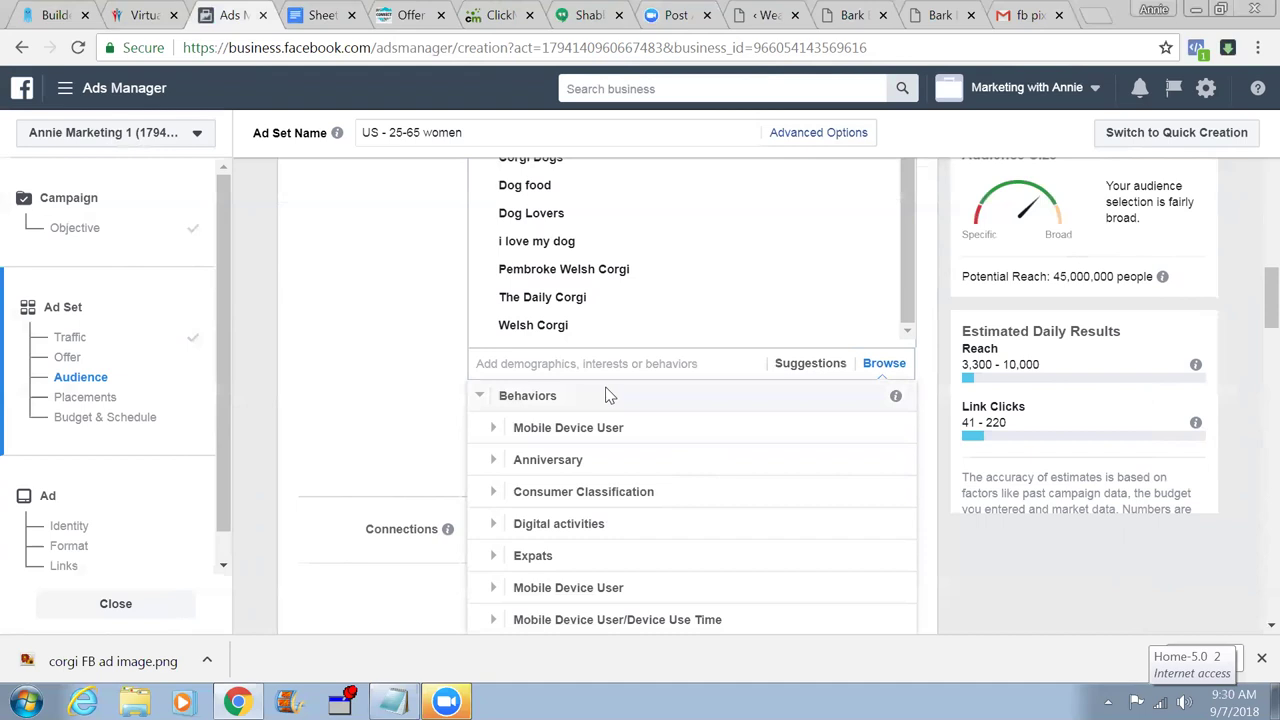
scroll(605, 511, down, 1)
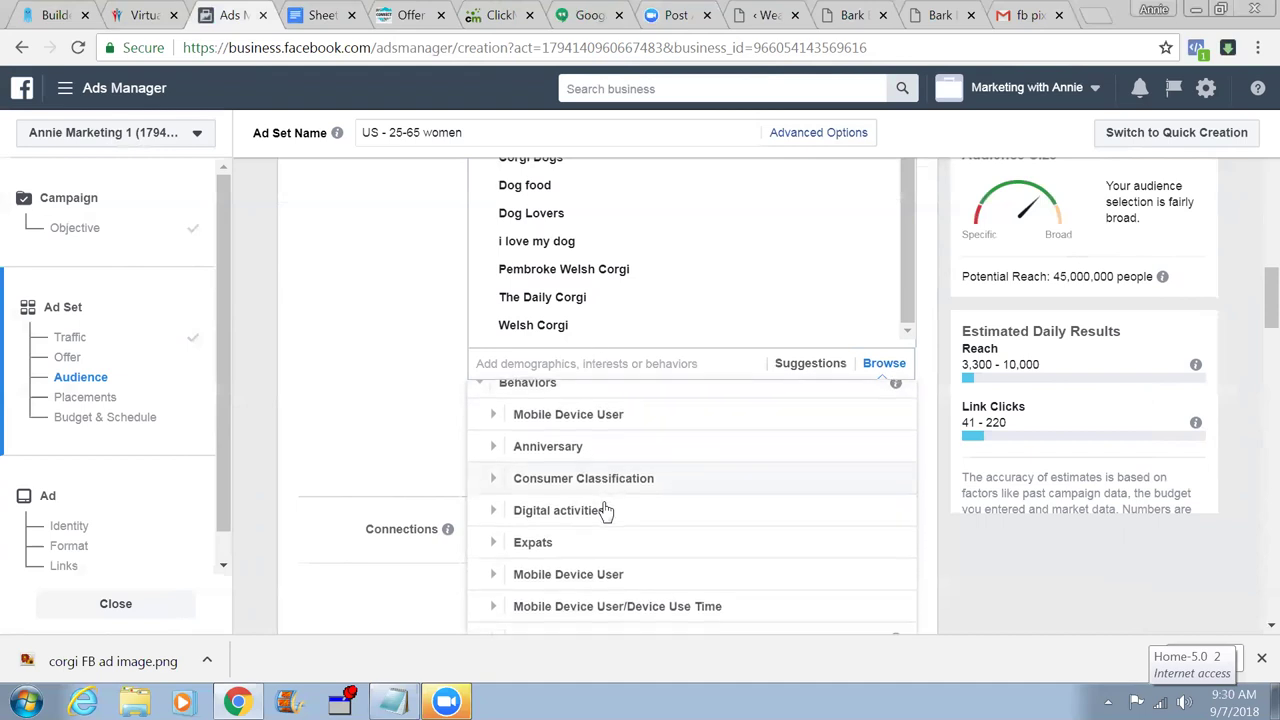
scroll(605, 511, down, 1)
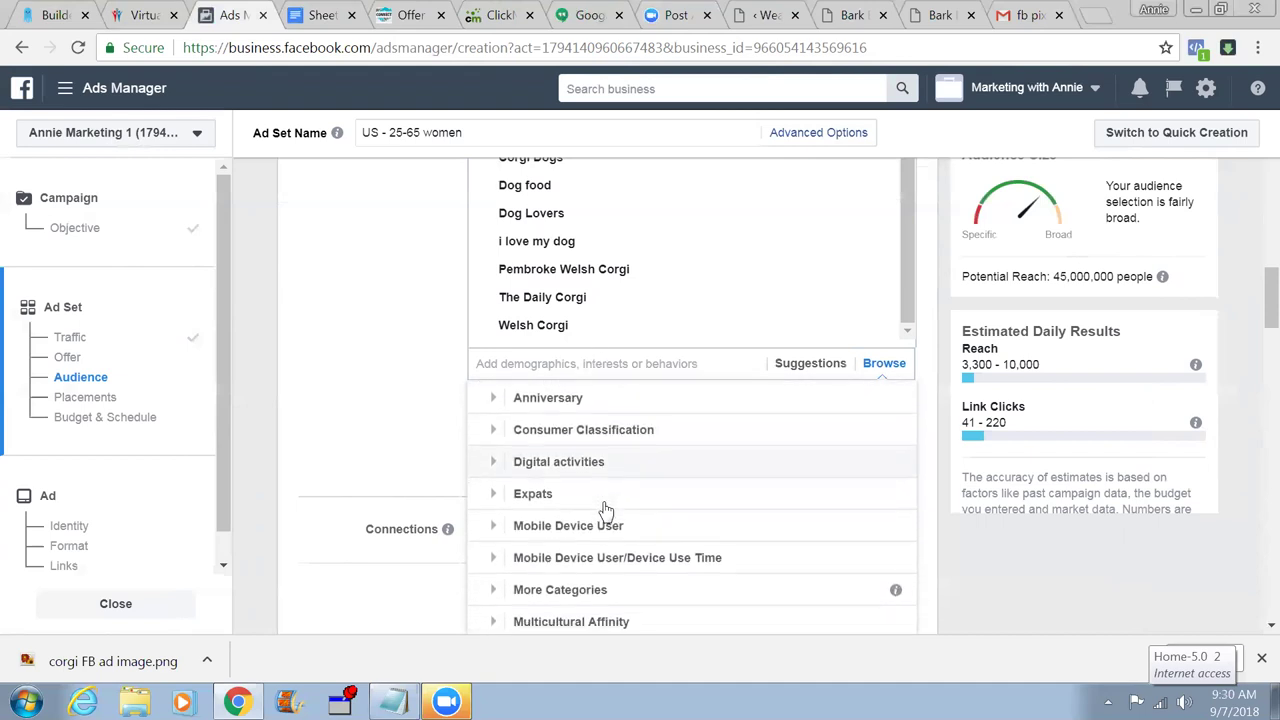
scroll(605, 511, down, 1)
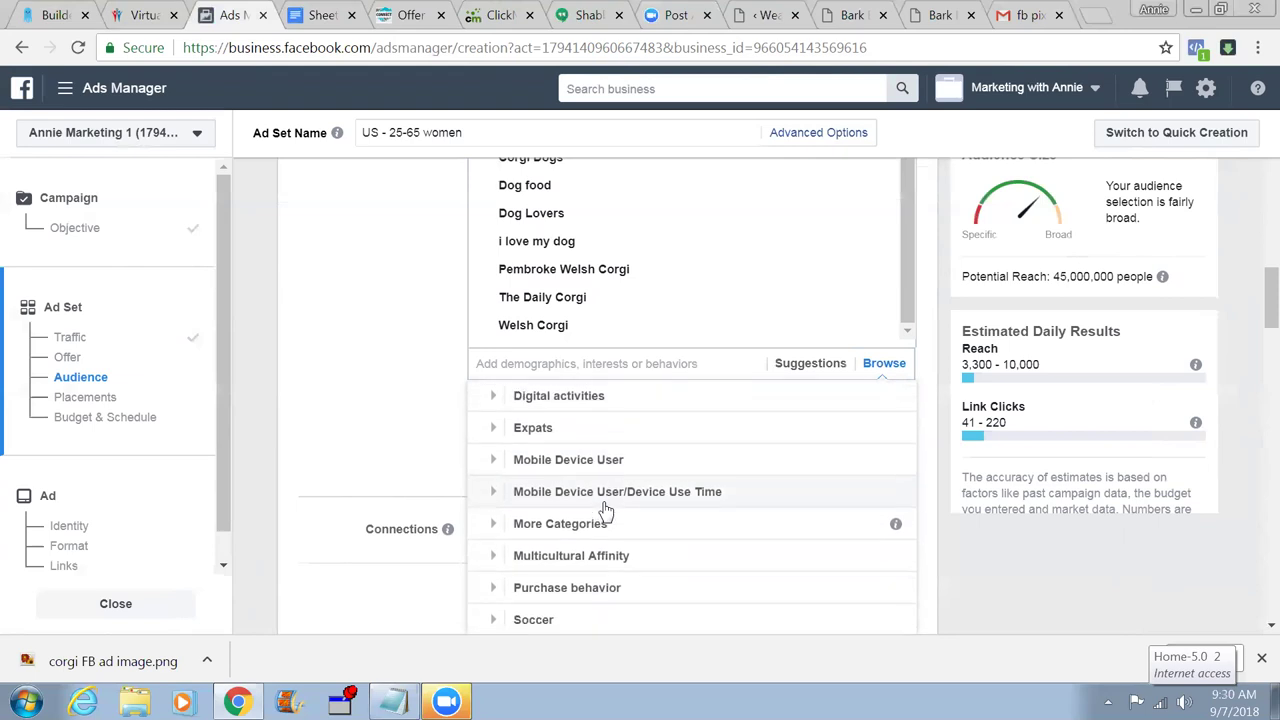
click(578, 573)
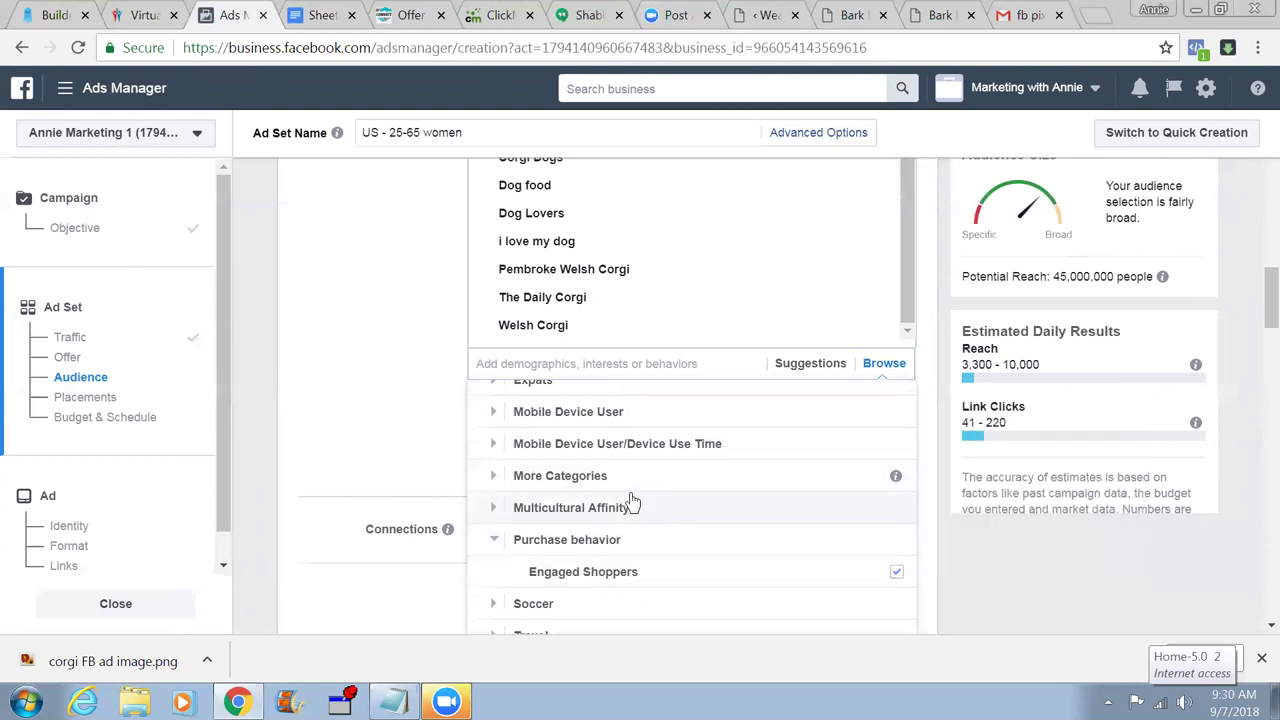
scroll(615, 548, down, 1)
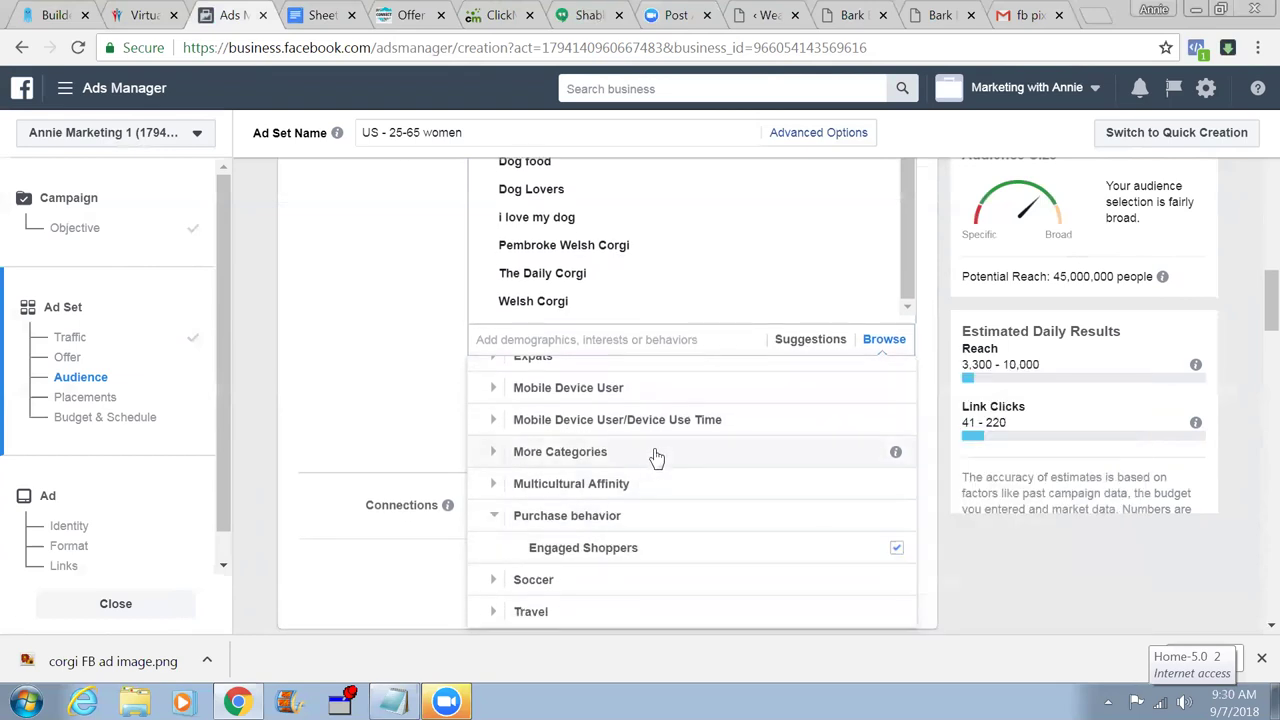
click(655, 452)
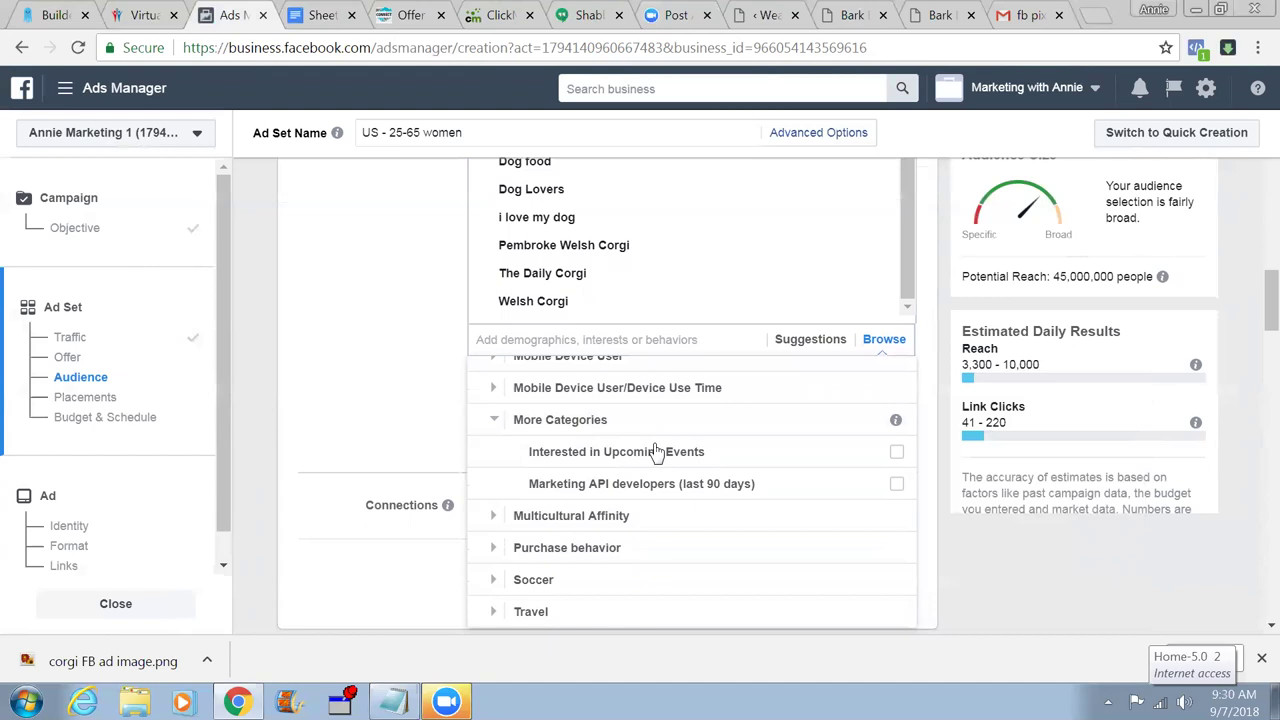
mouse_move(645, 480)
scroll(635, 476, up, 3)
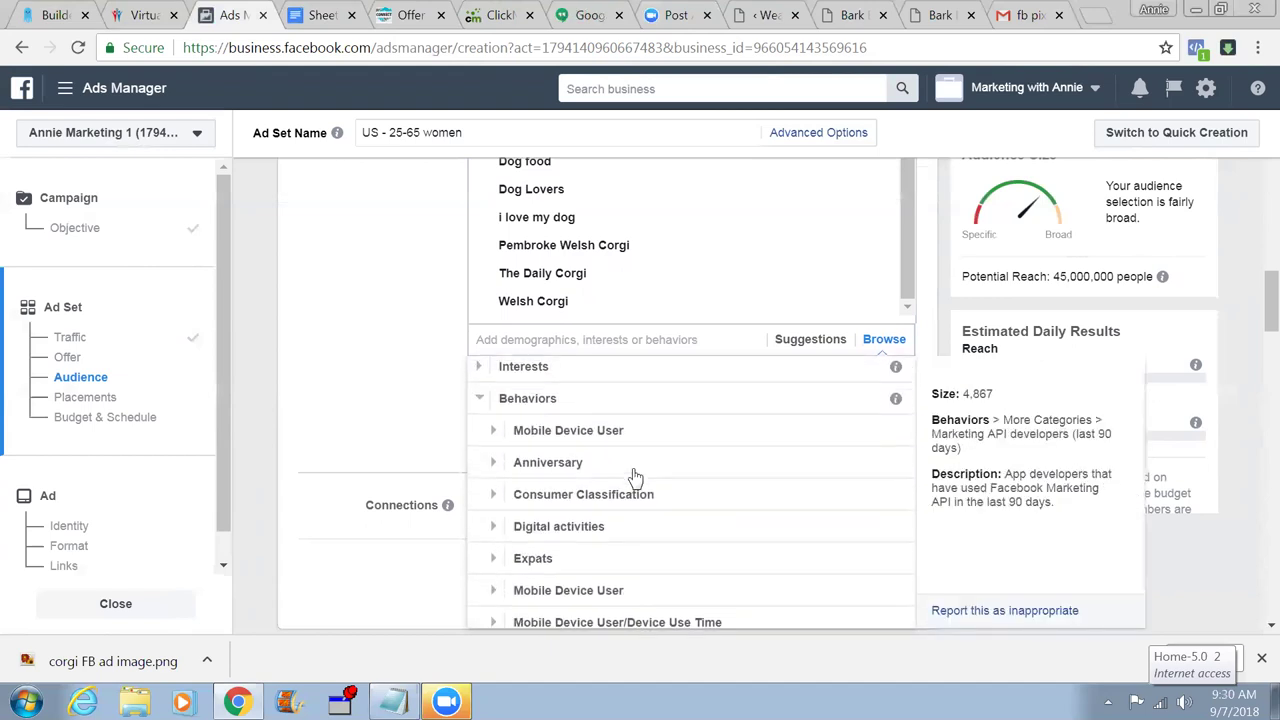
scroll(635, 476, up, 1)
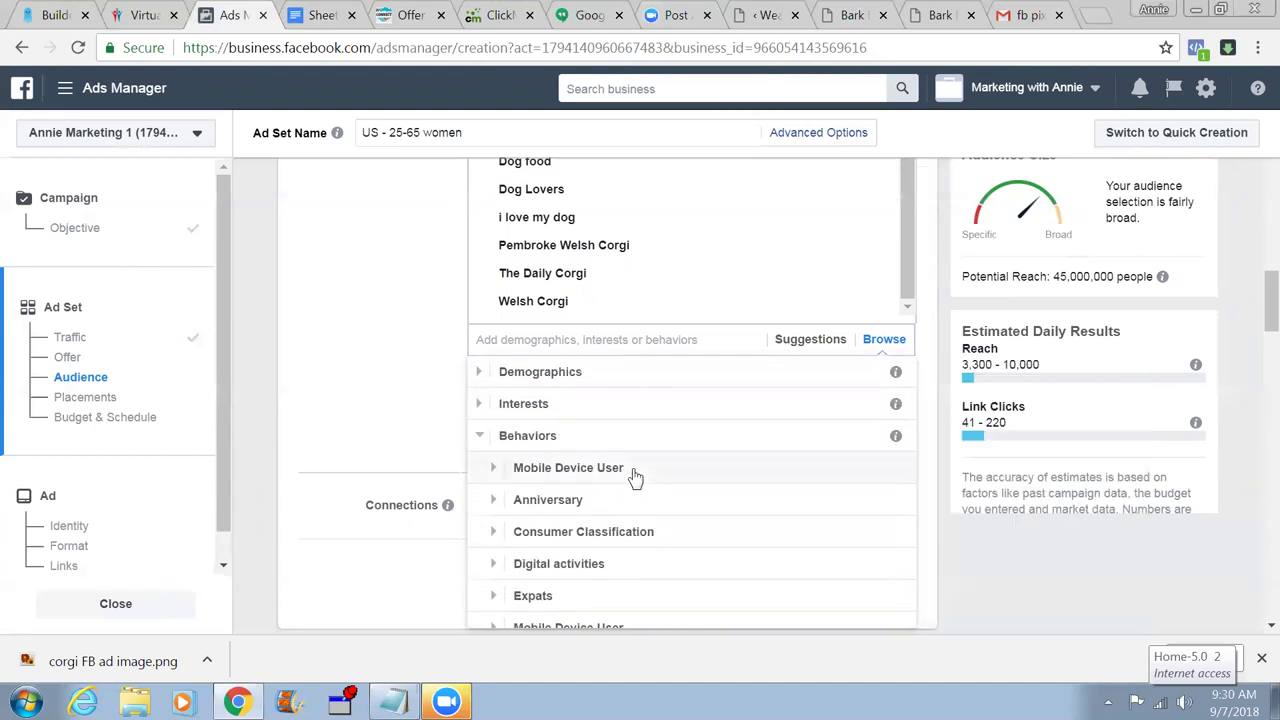
- Search the detailed targeting for "dog lovers"
click(533, 338)
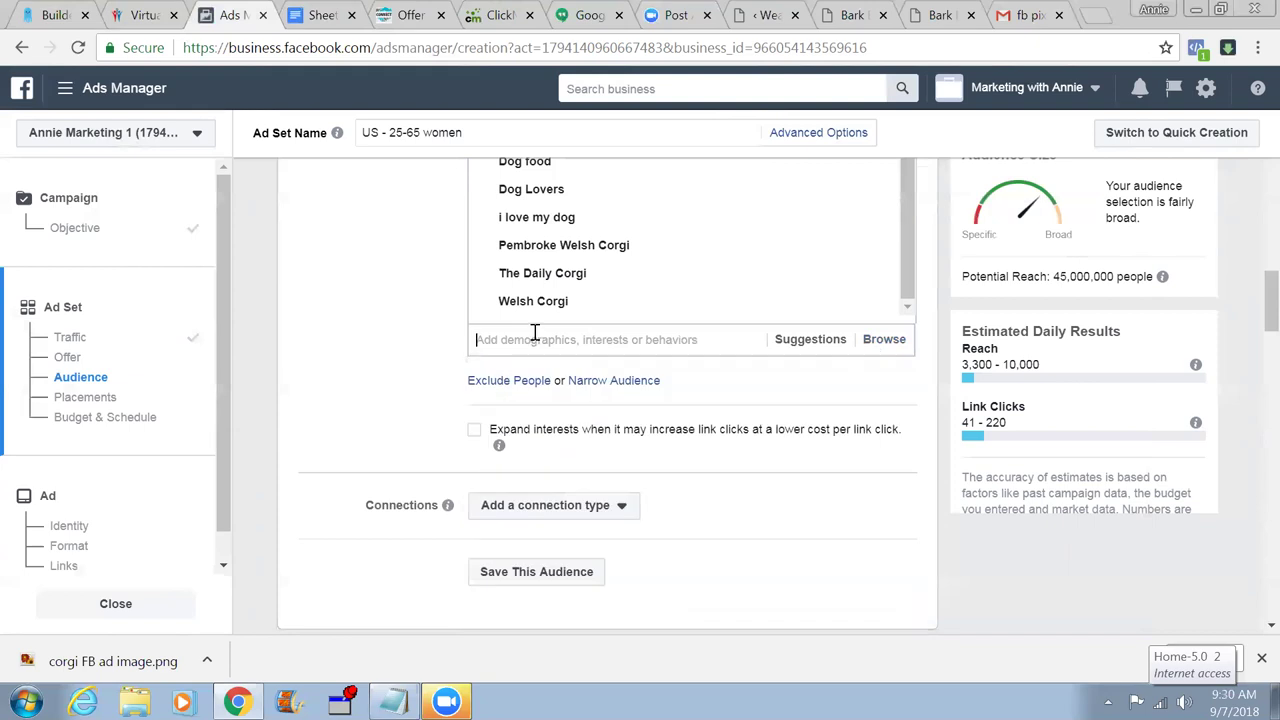
text(dog)
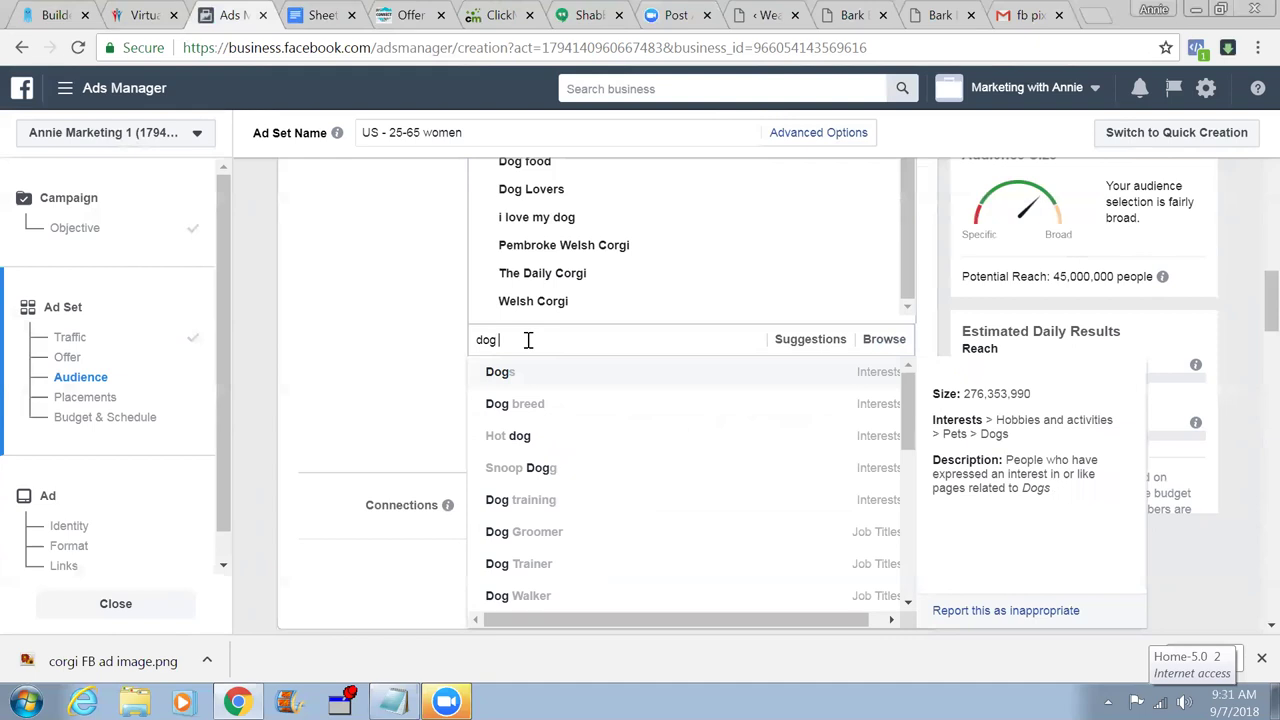
text(lo)
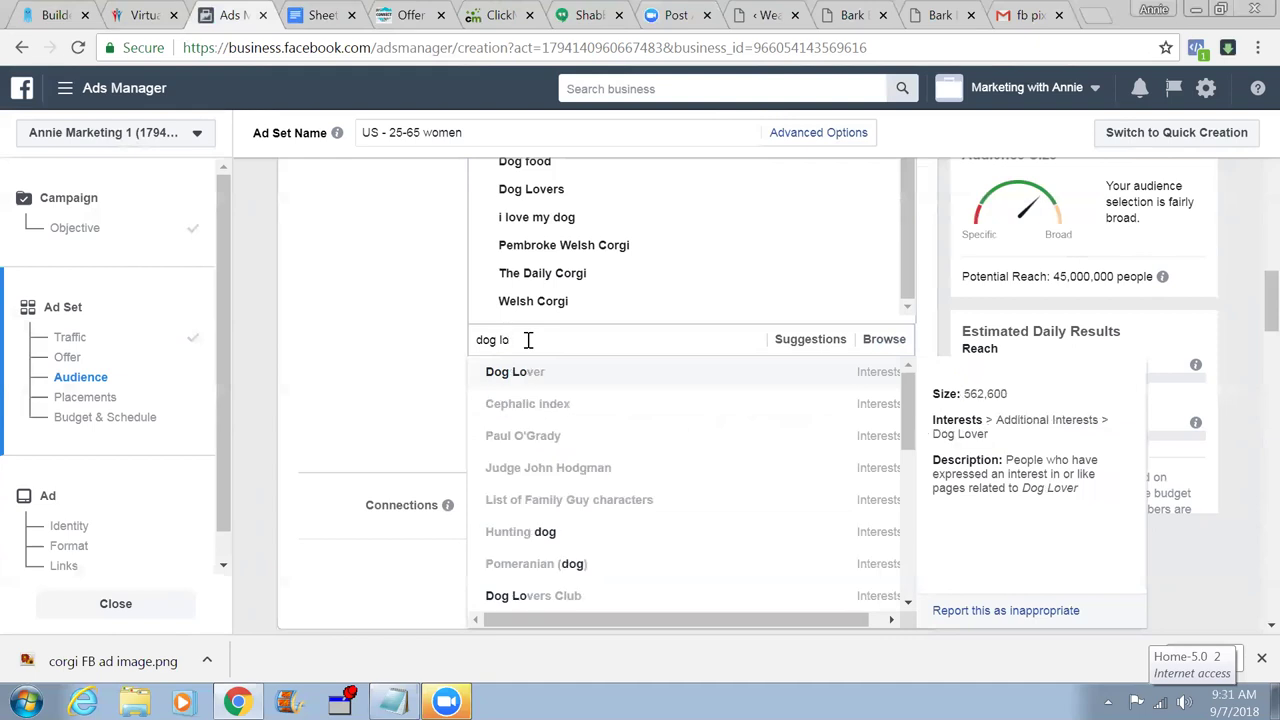
text(vers)
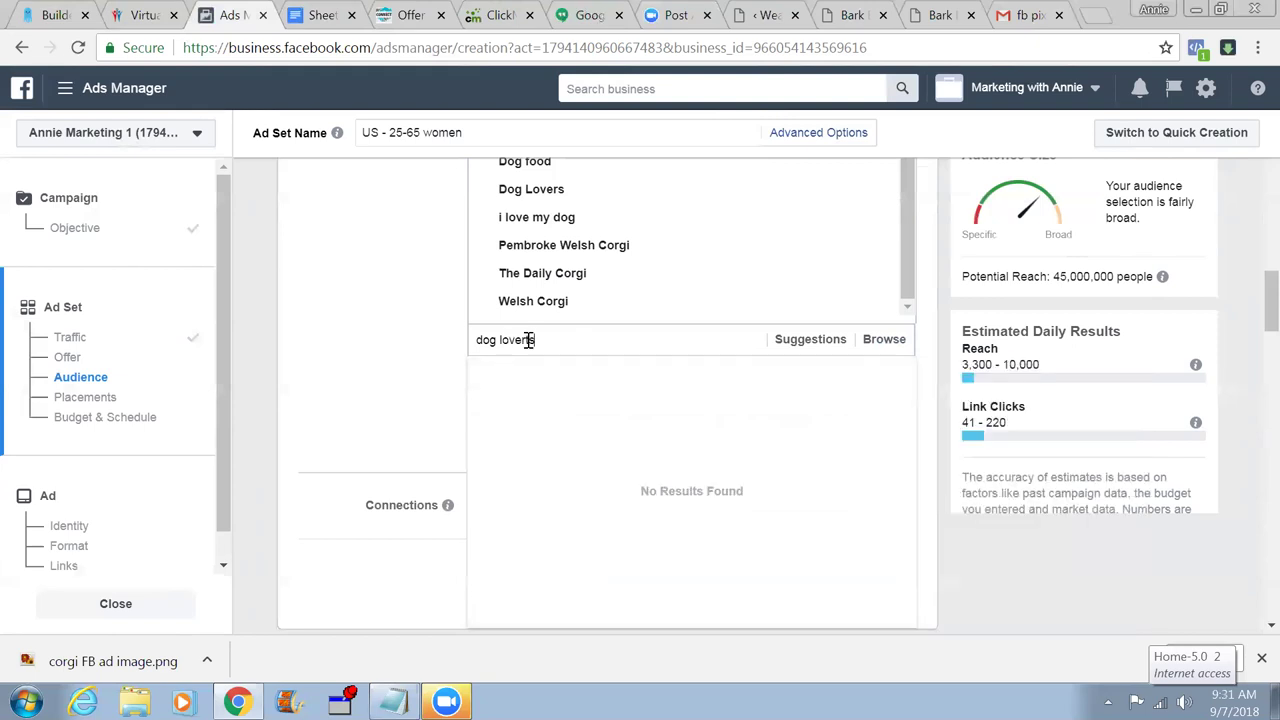
- Change the detailed targeting search text to "dog owners"
key(BackSpace)
key(BackSpace)
key(BackSpace)
key(BackSpace)
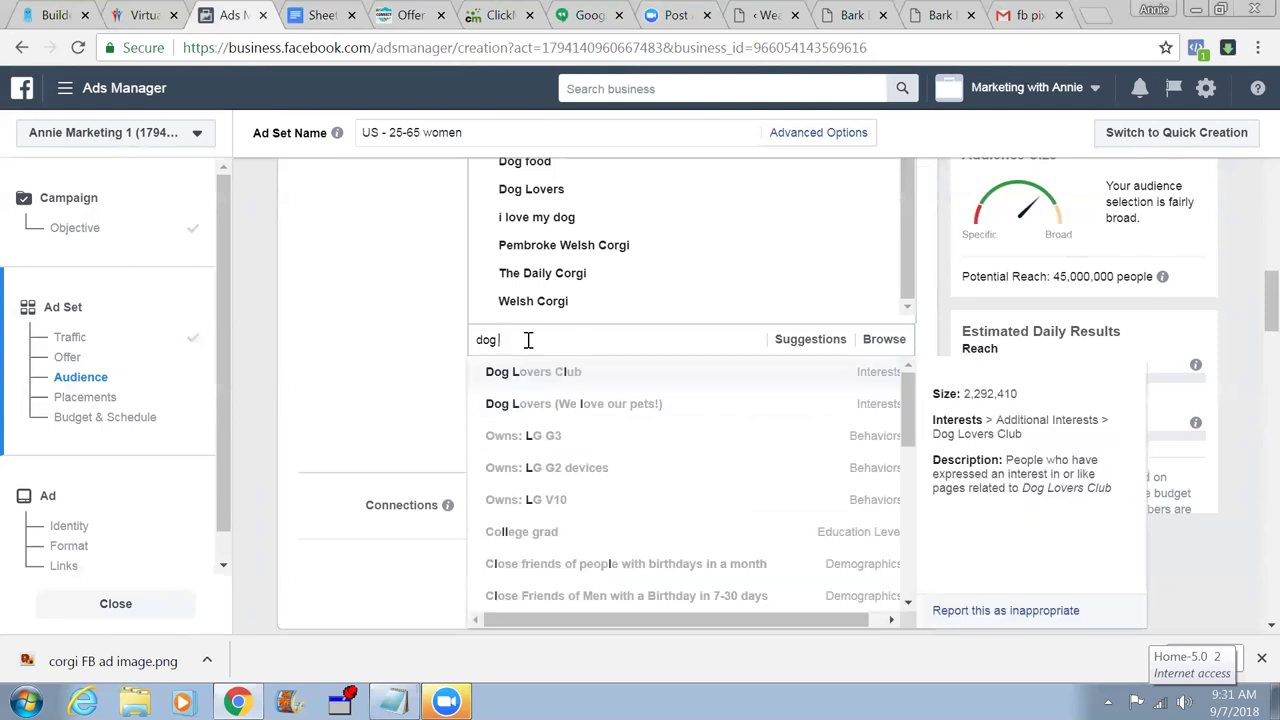
text(dog ow)
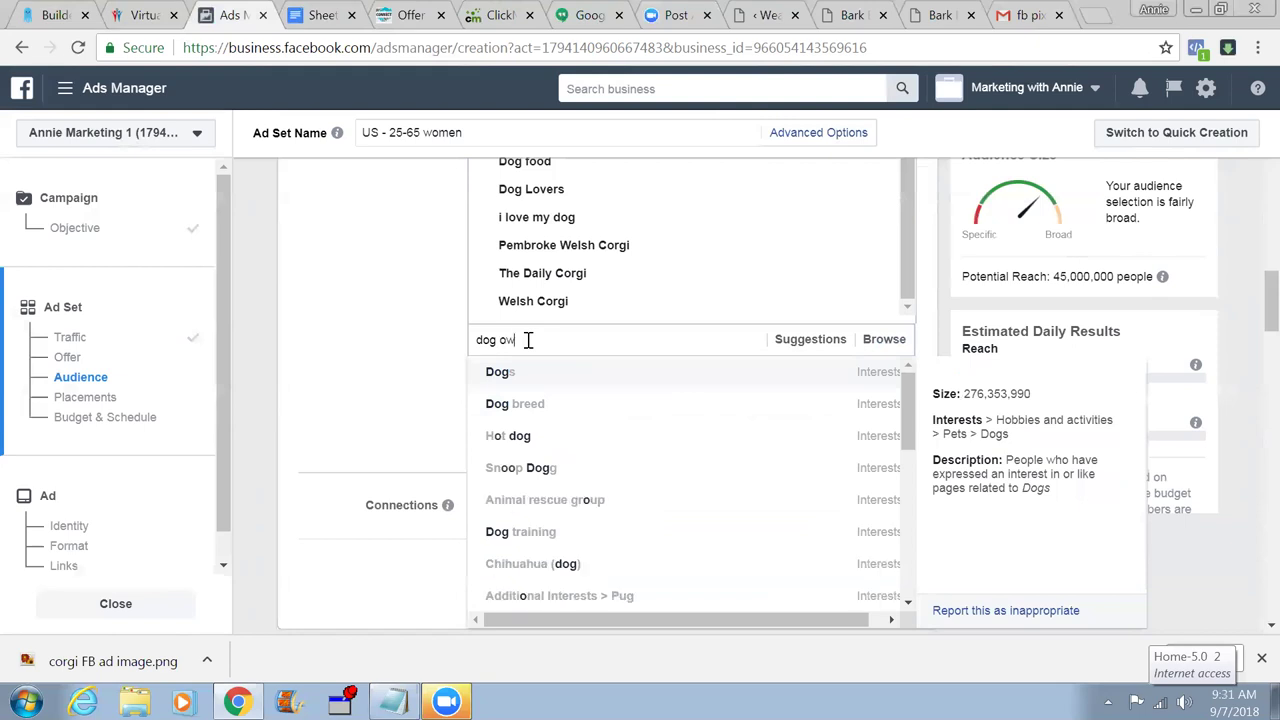
text(ners)
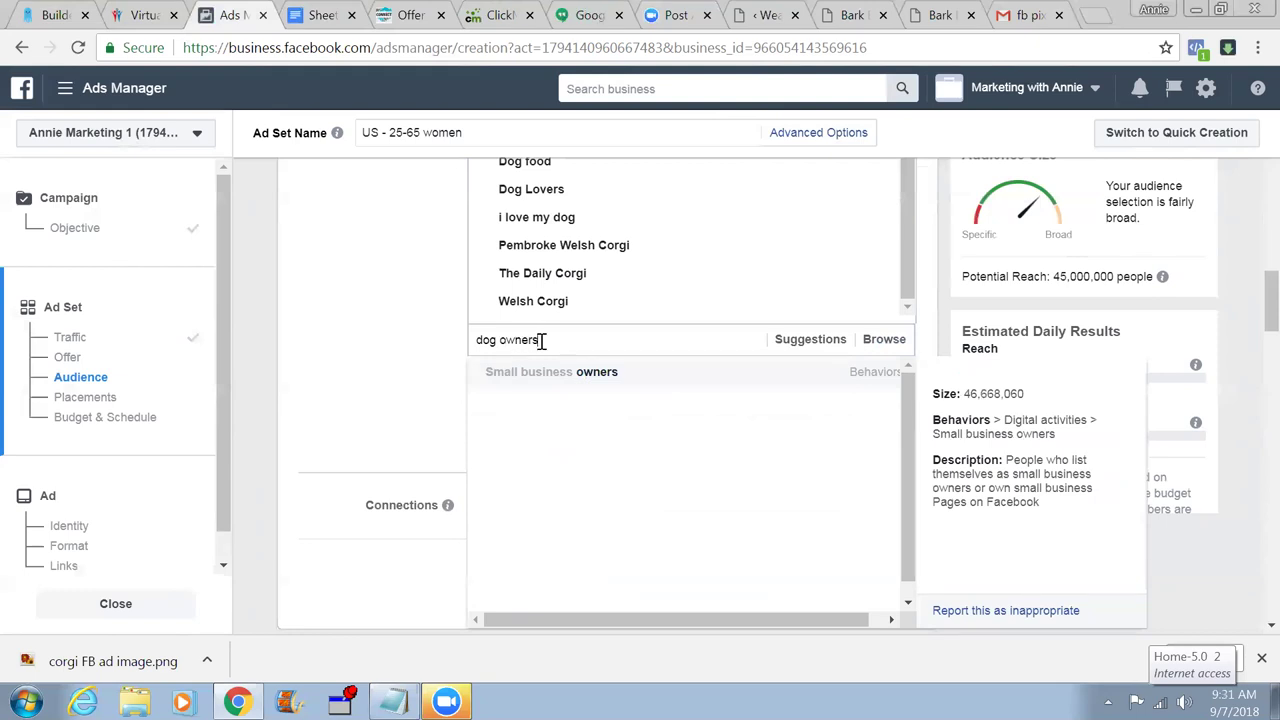
- Clear the "dog owners" search text from the detailed targeting and close the suggestions
triple_click(569, 339)
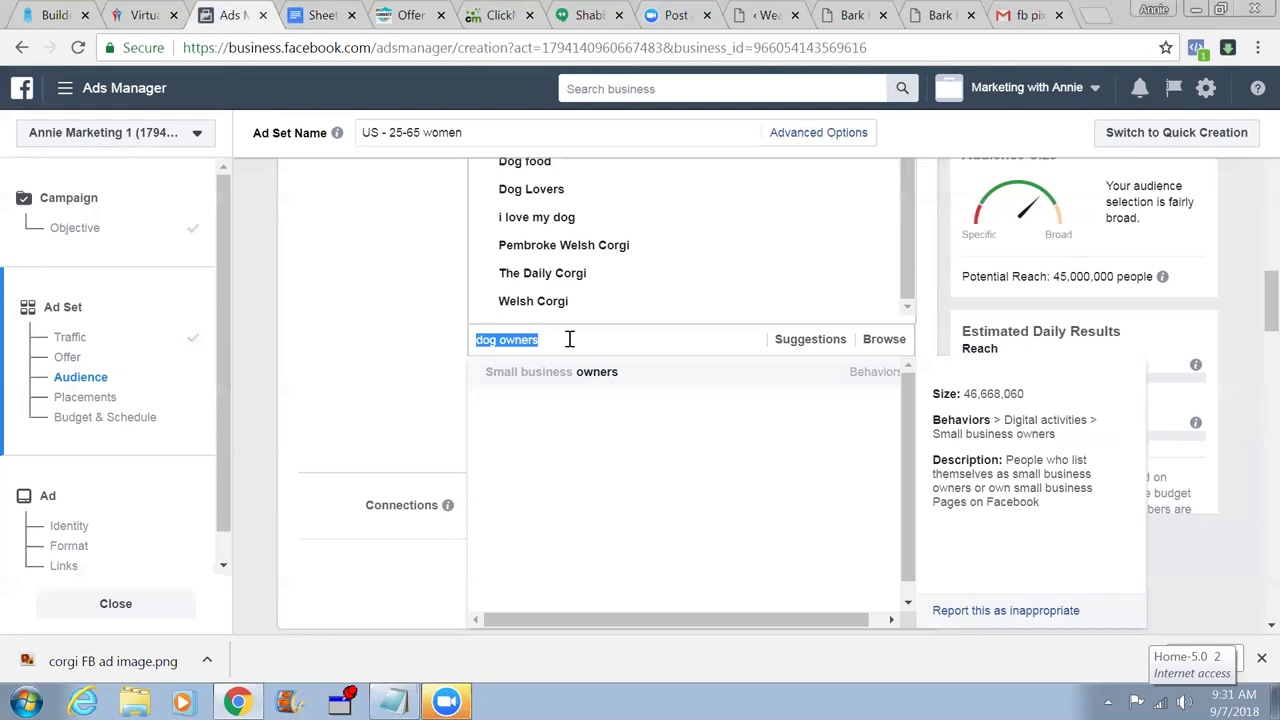
key(BackSpace)
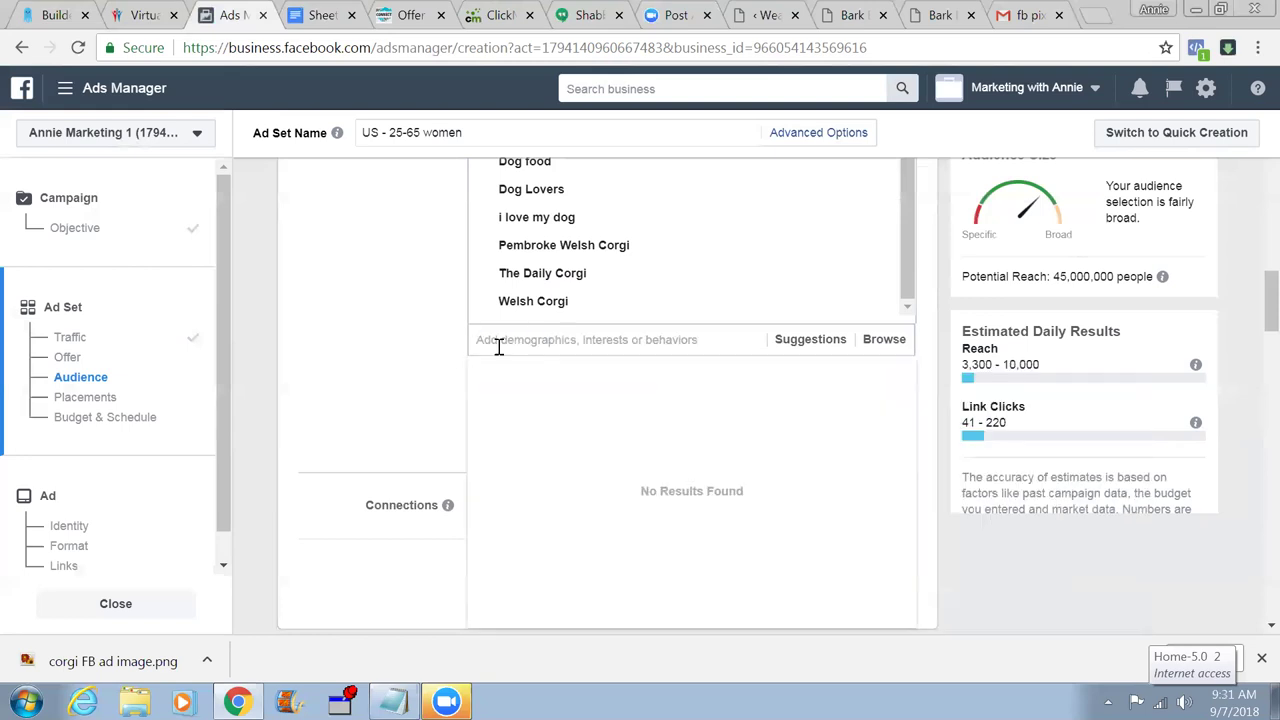
click(330, 374)
- Examine the list of interests included in the detailed targeting and the audience options below it
scroll(330, 374, up, 3)
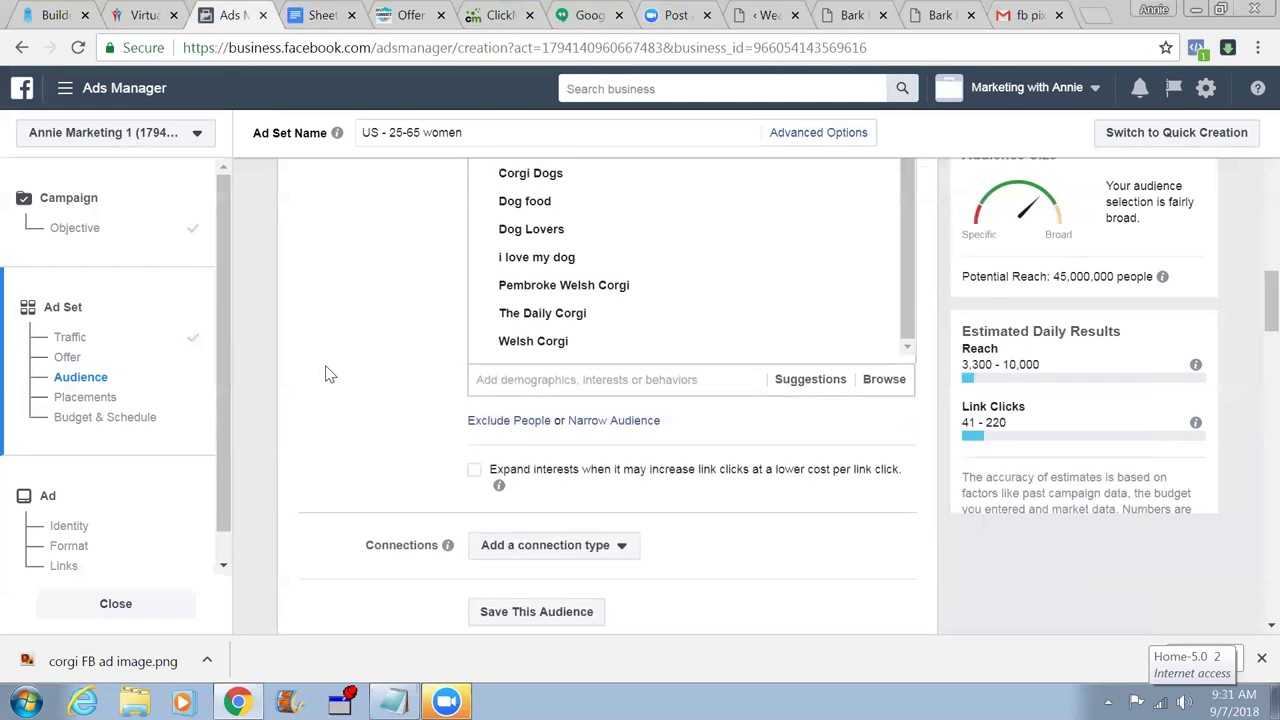
scroll(330, 374, up, 1)
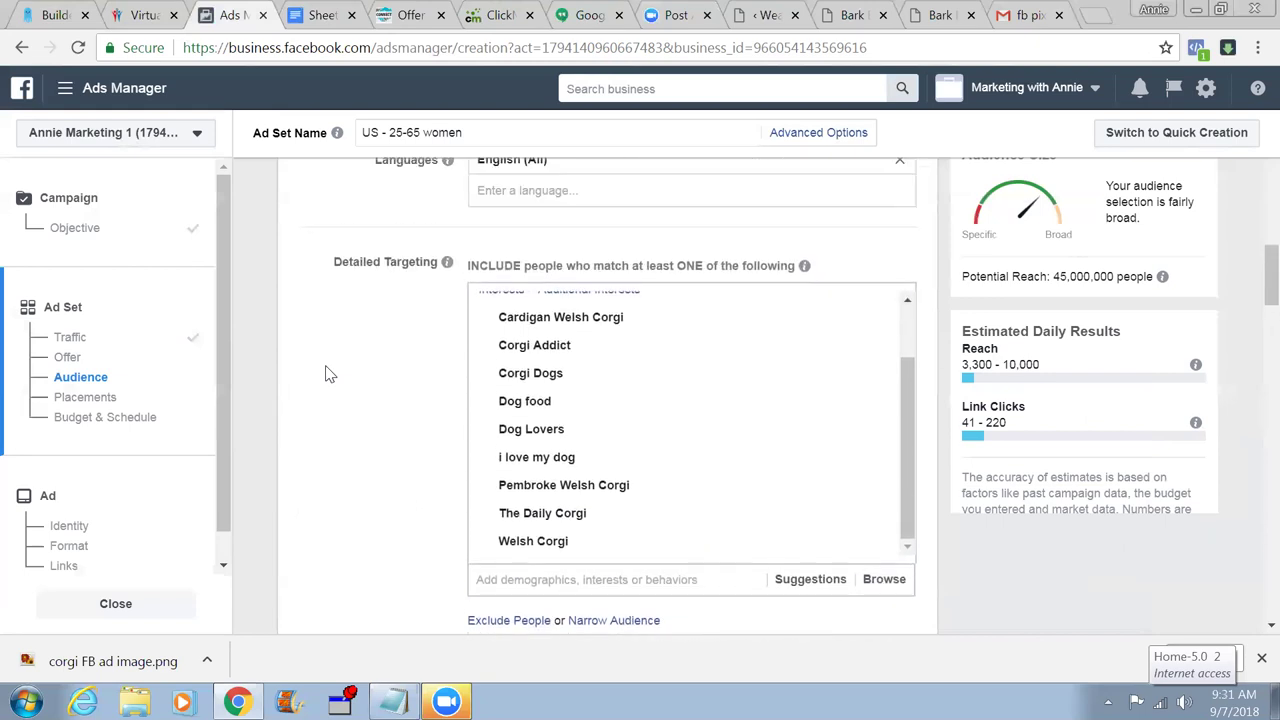
scroll(330, 374, down, 2)
scroll(330, 374, down, 1)
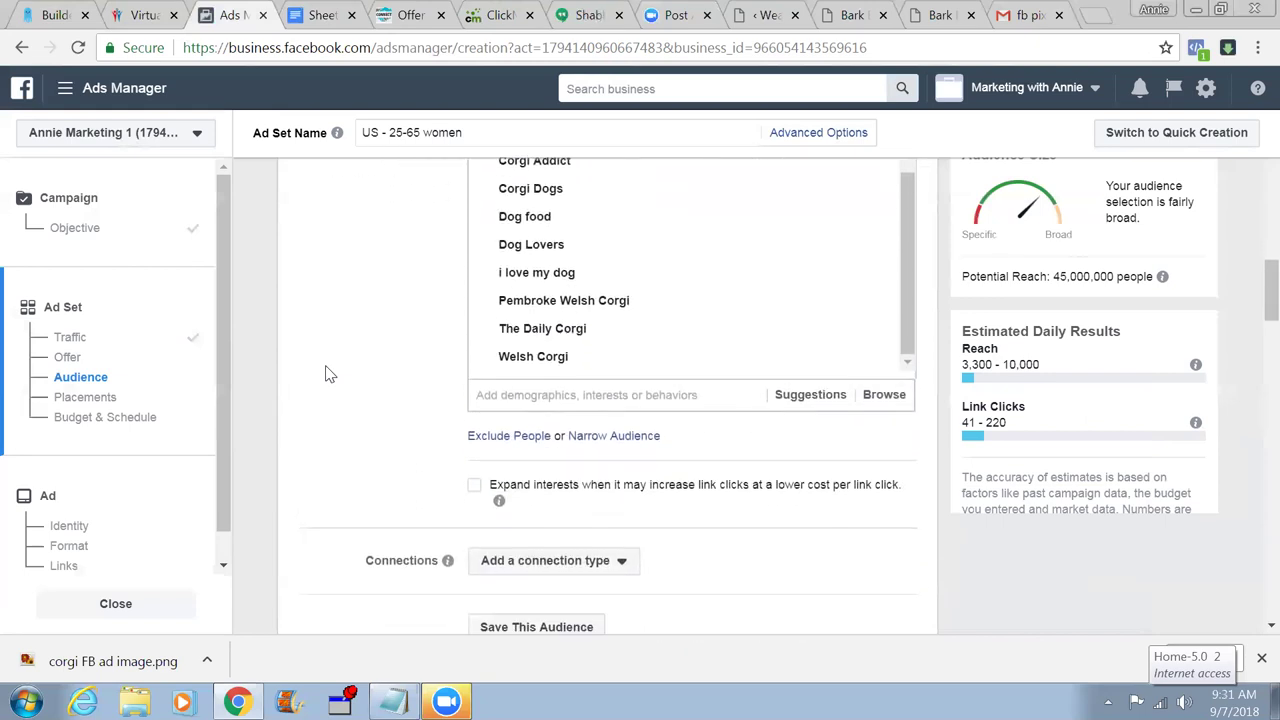
scroll(330, 374, up, 2)
scroll(330, 374, up, 1)
scroll(330, 374, down, 3)
scroll(330, 374, down, 2)
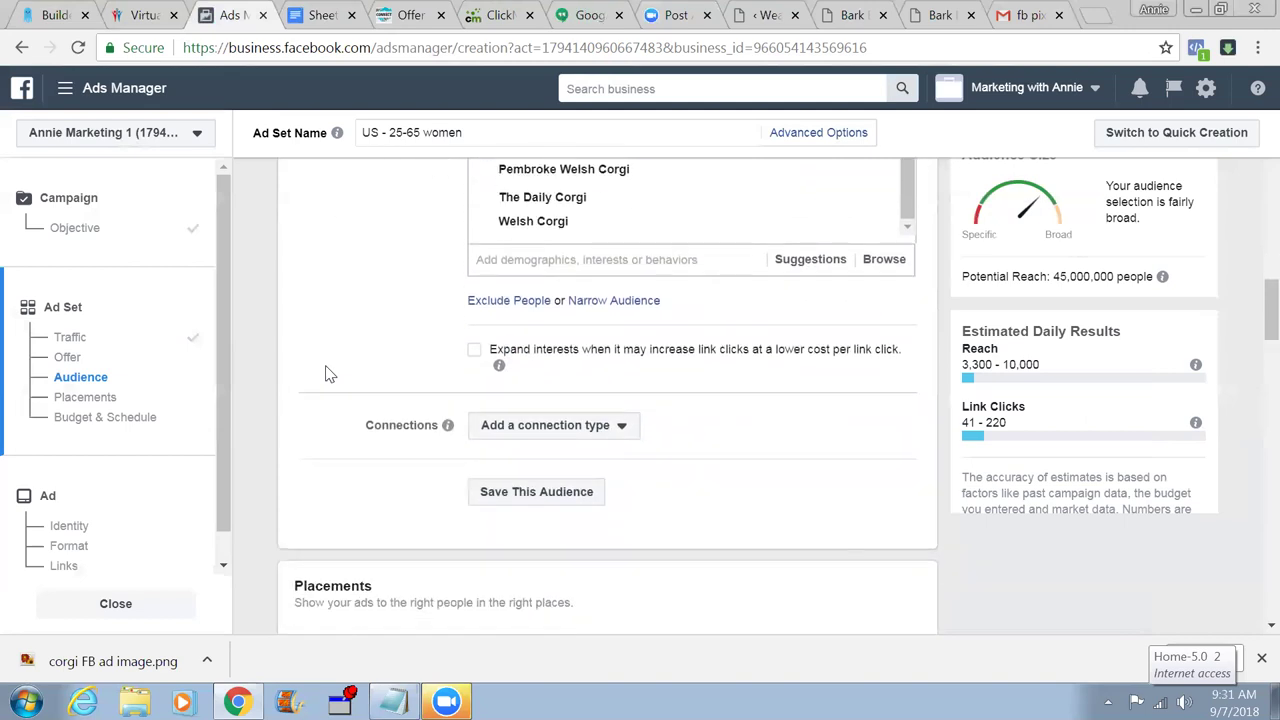
- Save the audience under the name "Bark box - Custom Interest Audience 1"
click(527, 495)
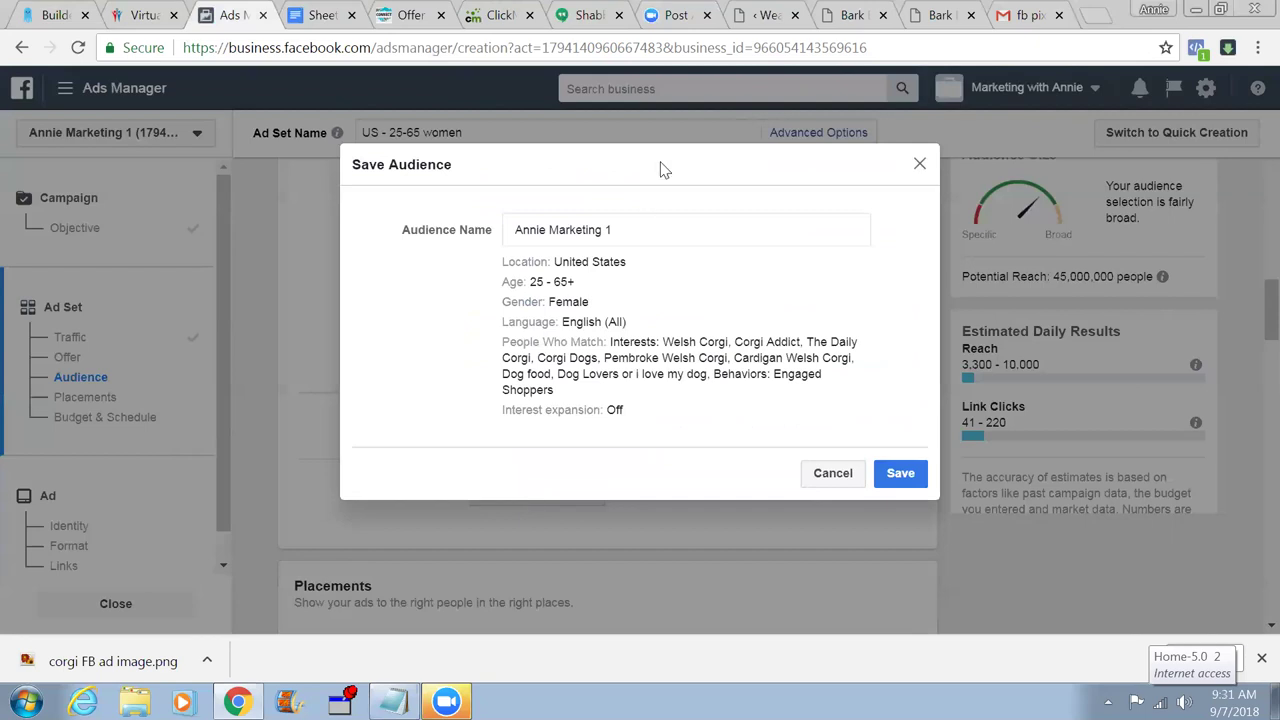
click(621, 230)
key(BackSpace)
key(BackSpace)
key(BackSpace)
key(BackSpace)
key(BackSpace)
key(BackSpace)
key(BackSpace)
key(BackSpace)
key(BackSpace)
key(BackSpace)
key(BackSpace)
key(BackSpace)
key(BackSpace)
key(BackSpace)
key(BackSpace)
key(BackSpace)
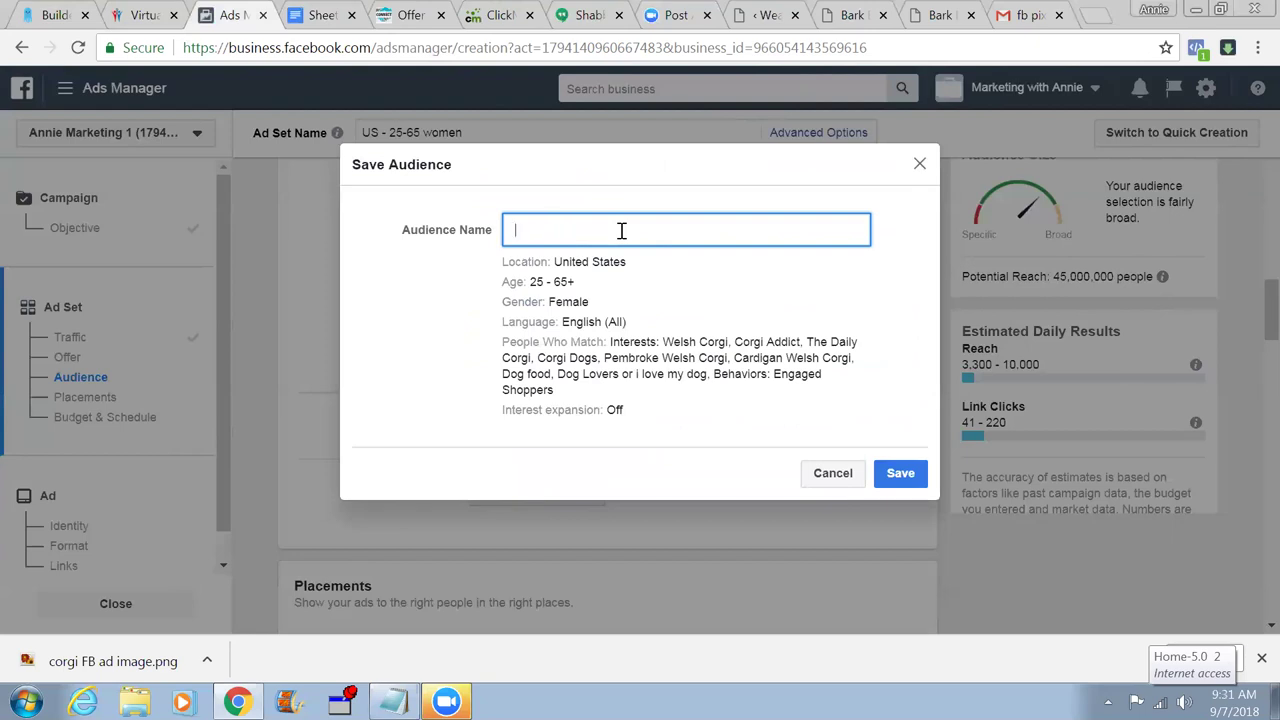
text(Bark box )
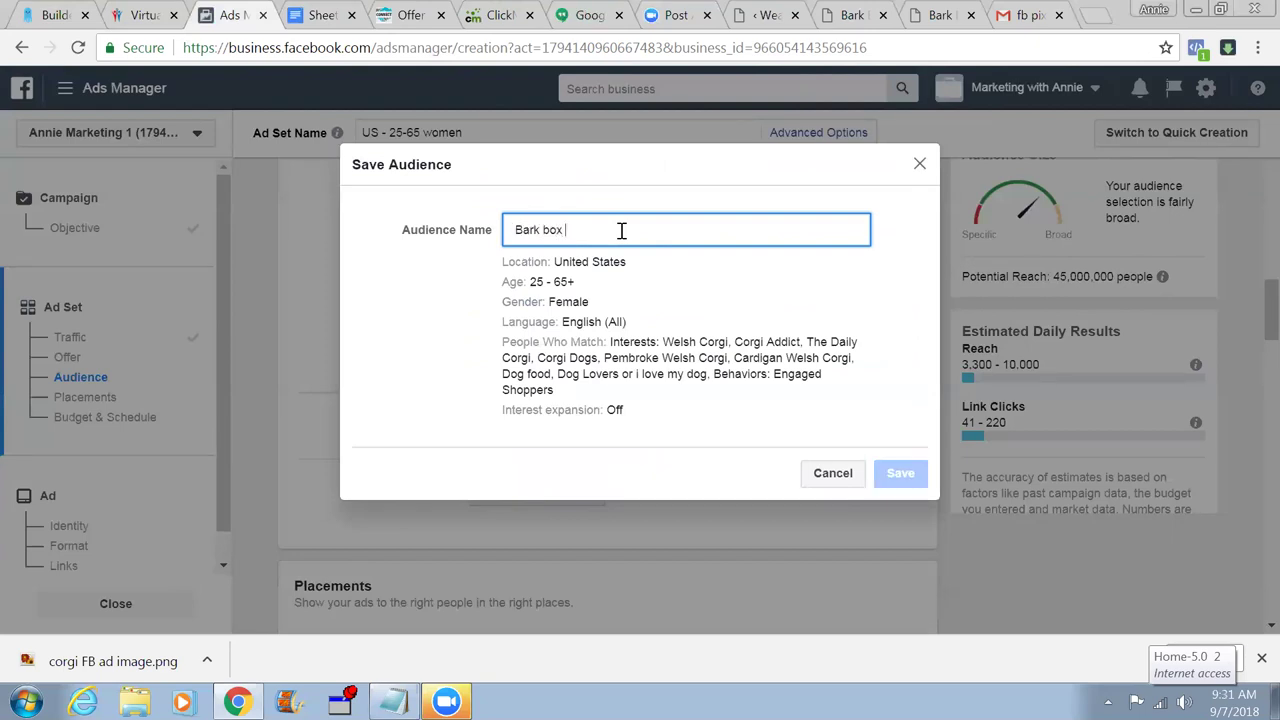
text(- )
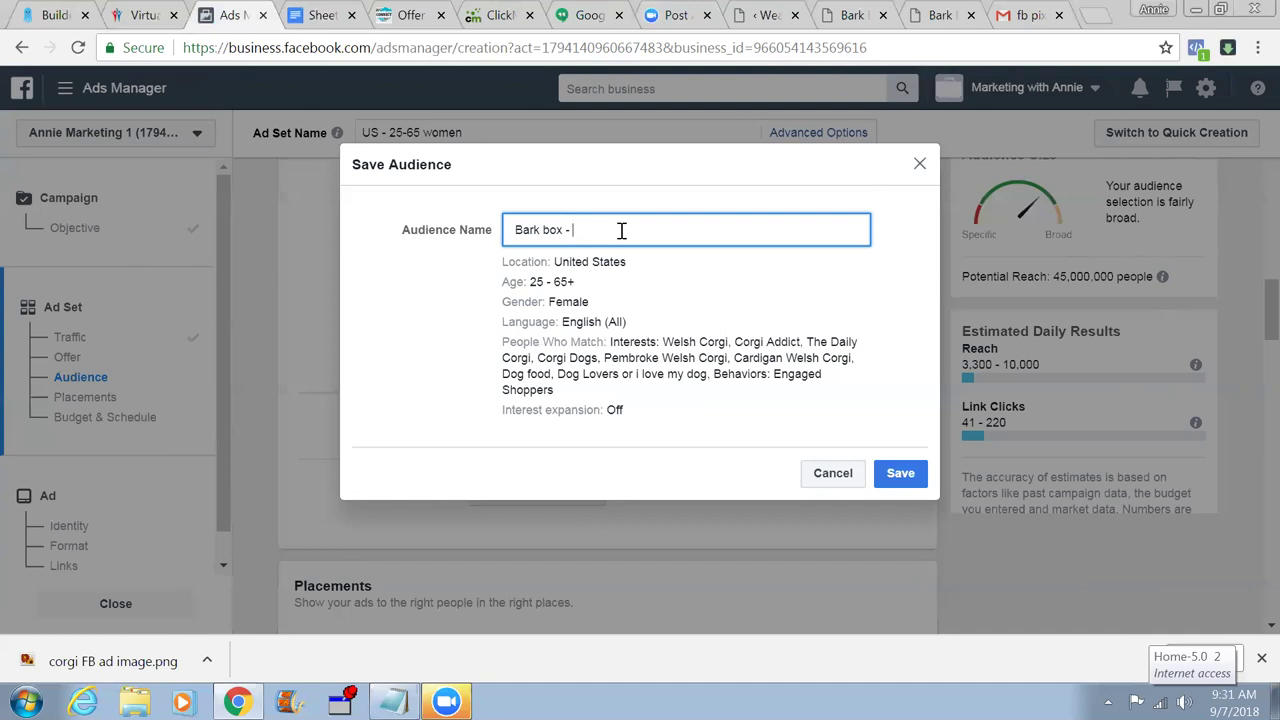
text(Interest Audience 1)
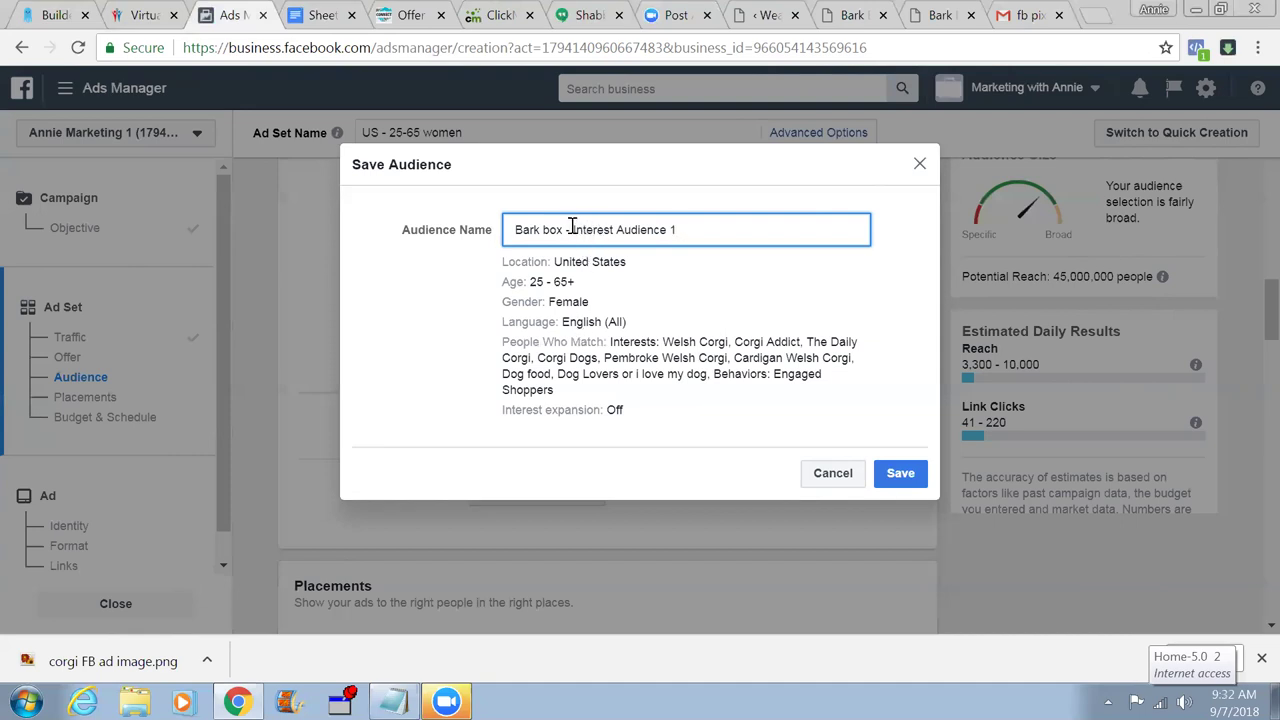
text(Custom)
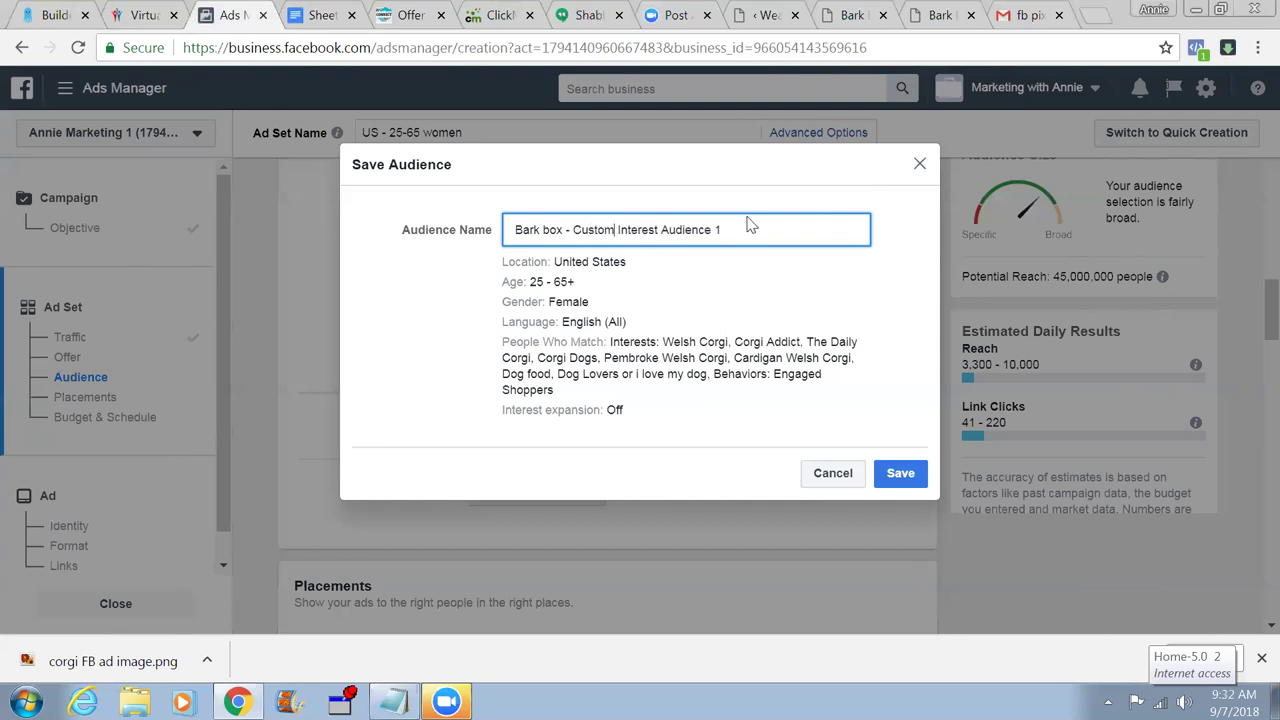
click(900, 475)
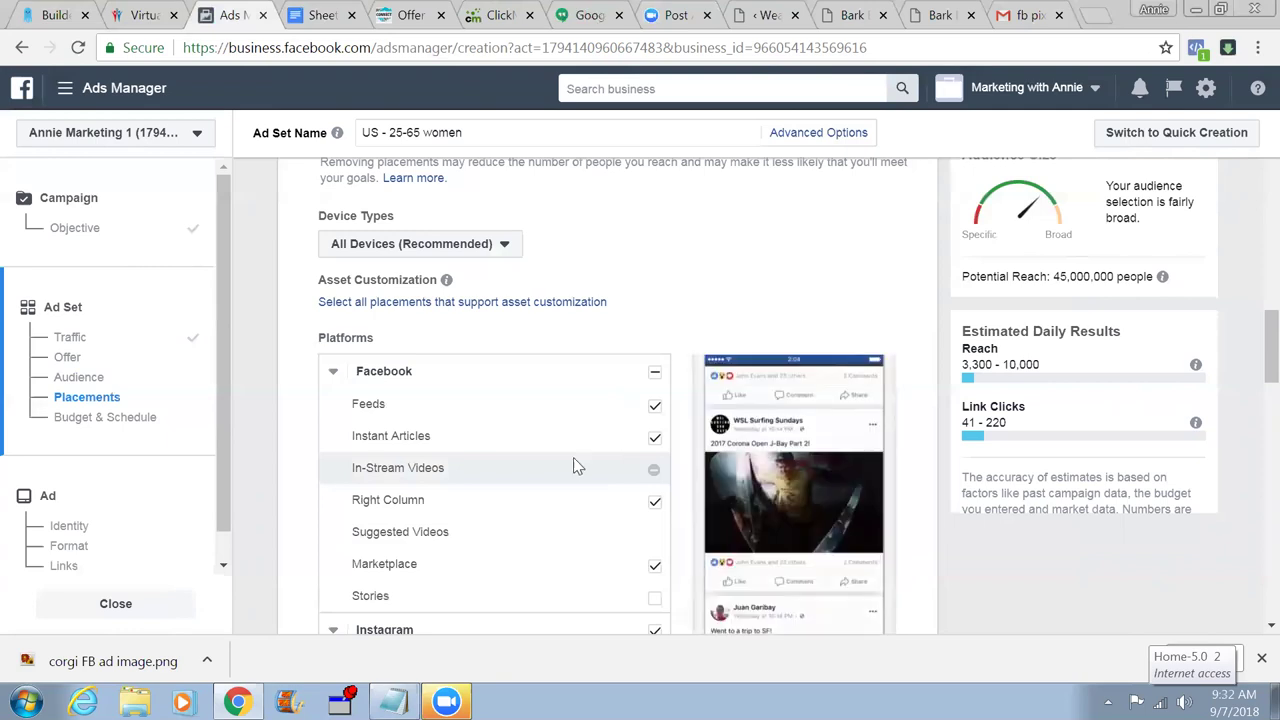
- Check the Facebook placement selections and the available device types without changing them
click(654, 500)
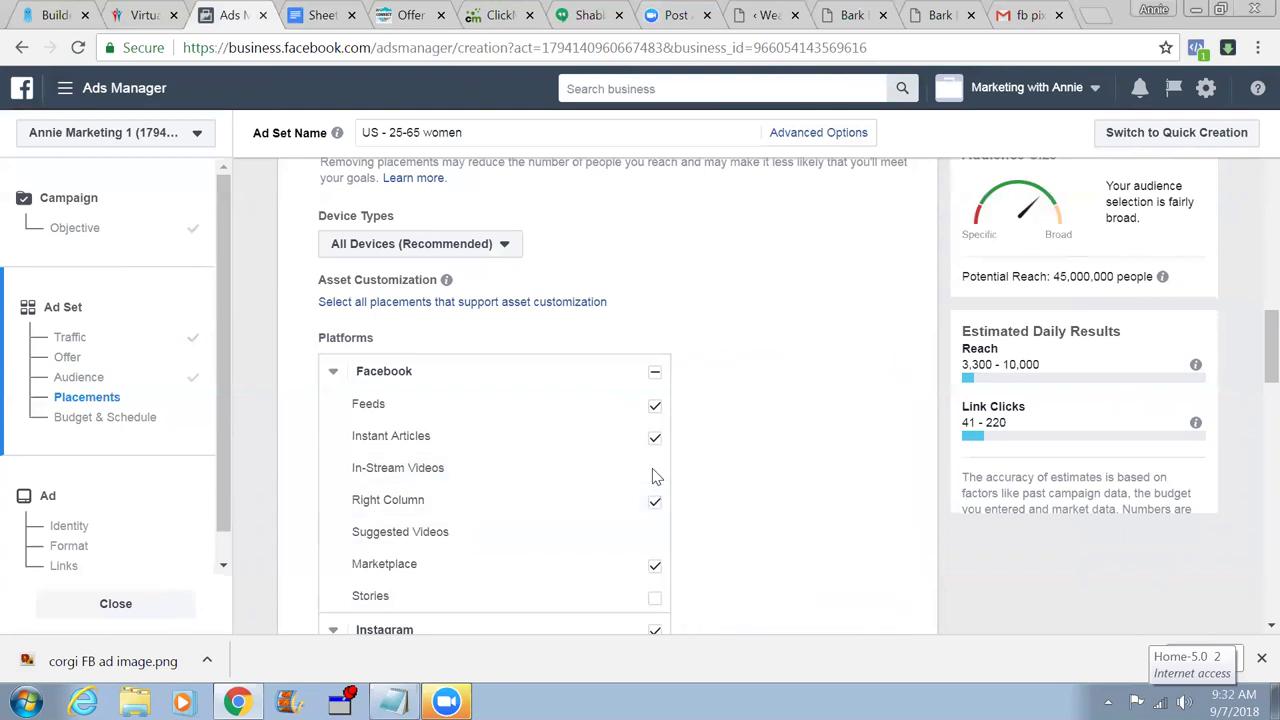
mouse_move(655, 476)
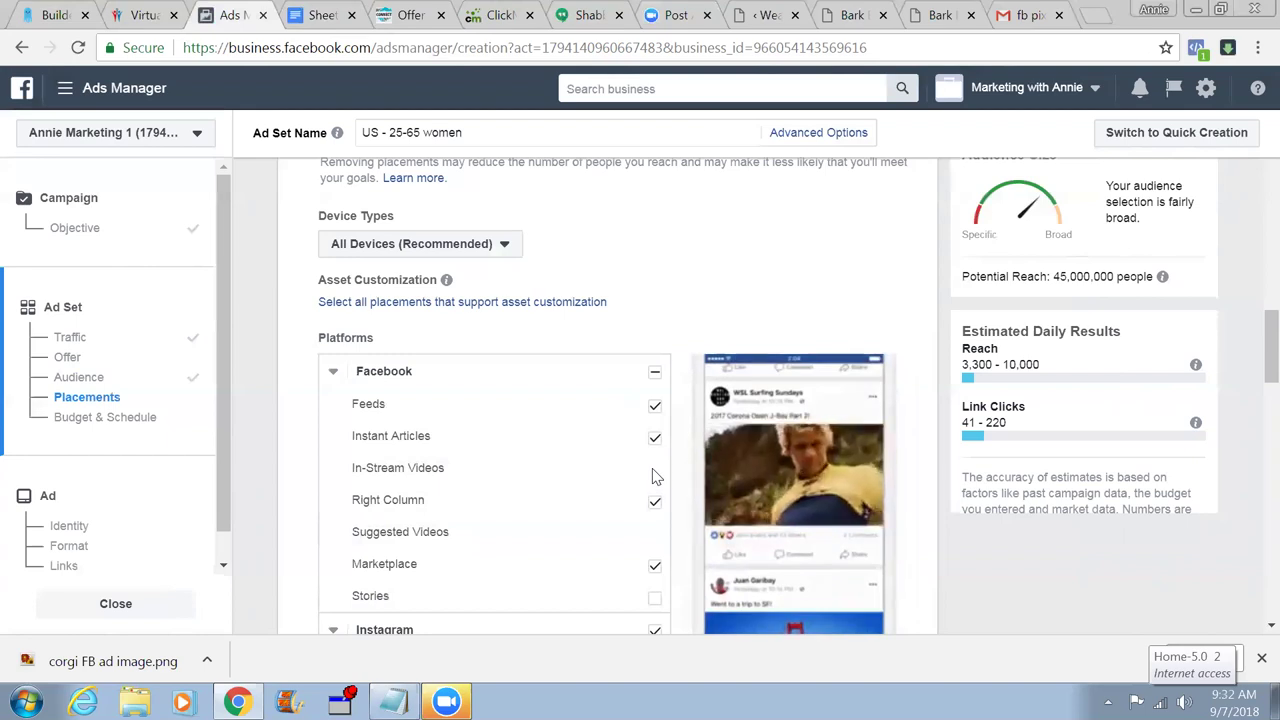
click(462, 250)
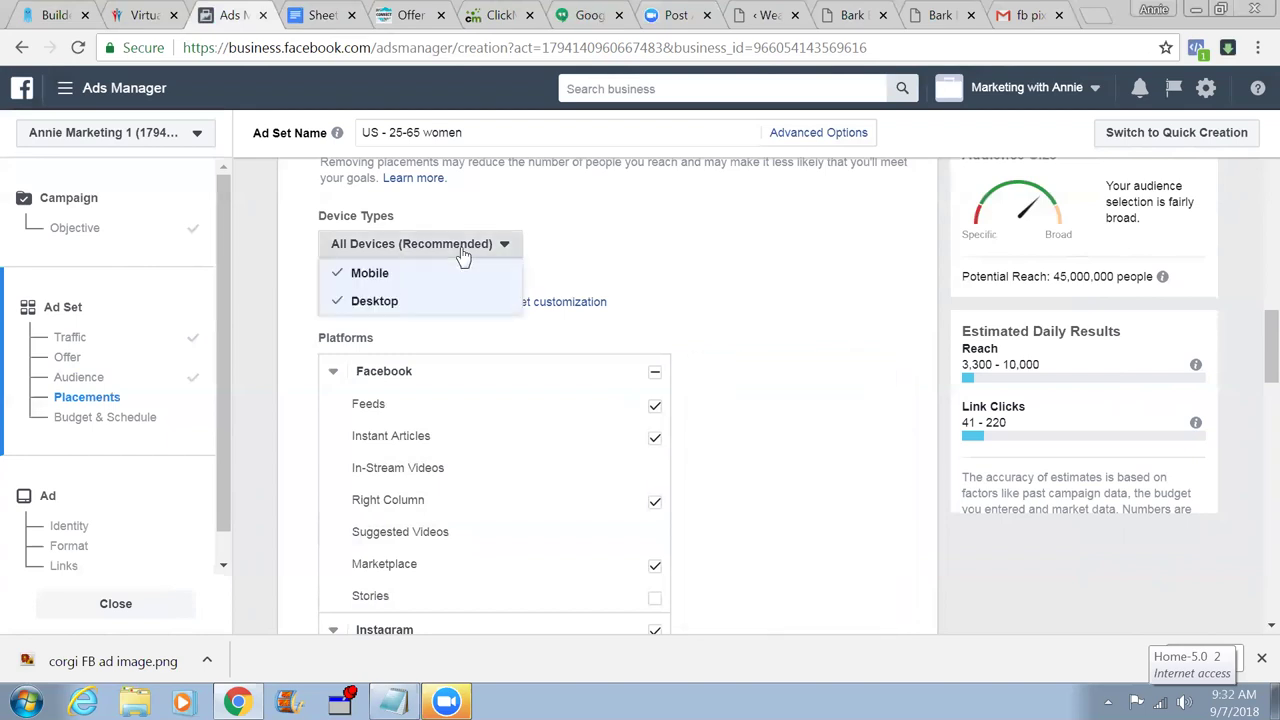
click(634, 266)
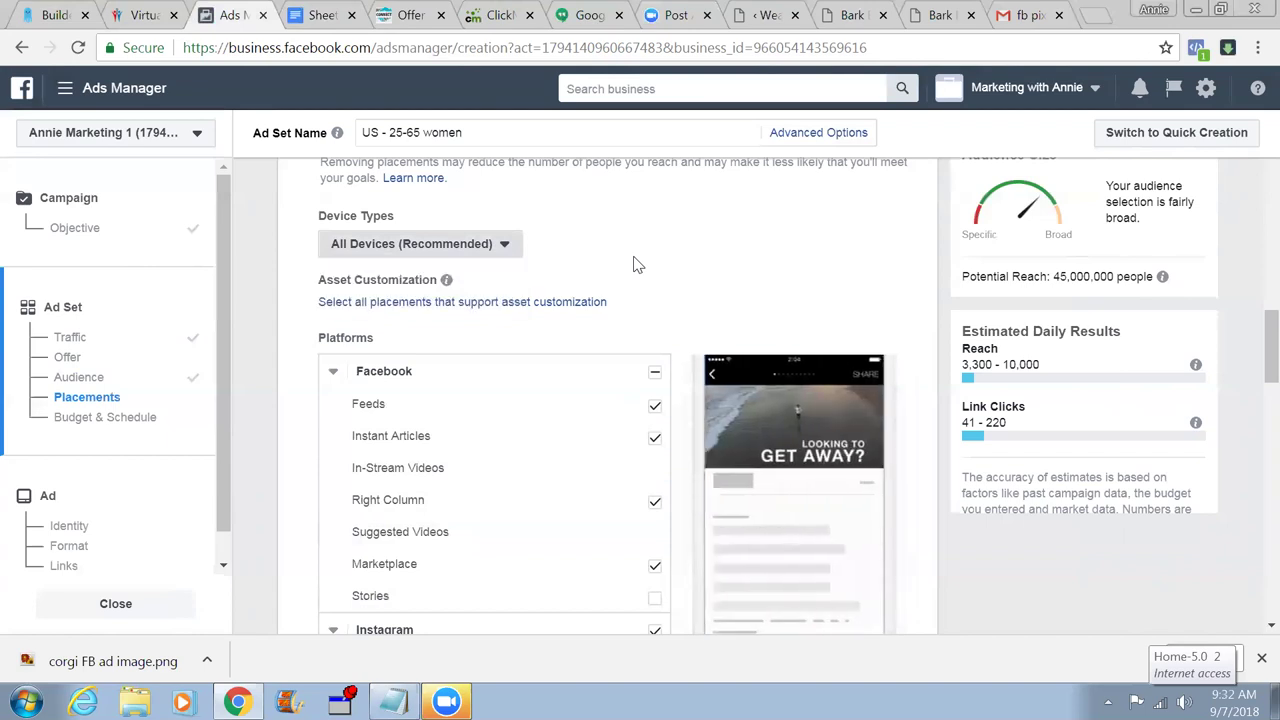
- Exclude Facebook Marketplace and all Instagram, Audience Network and Messenger options from the ad placements
scroll(573, 497, down, 1)
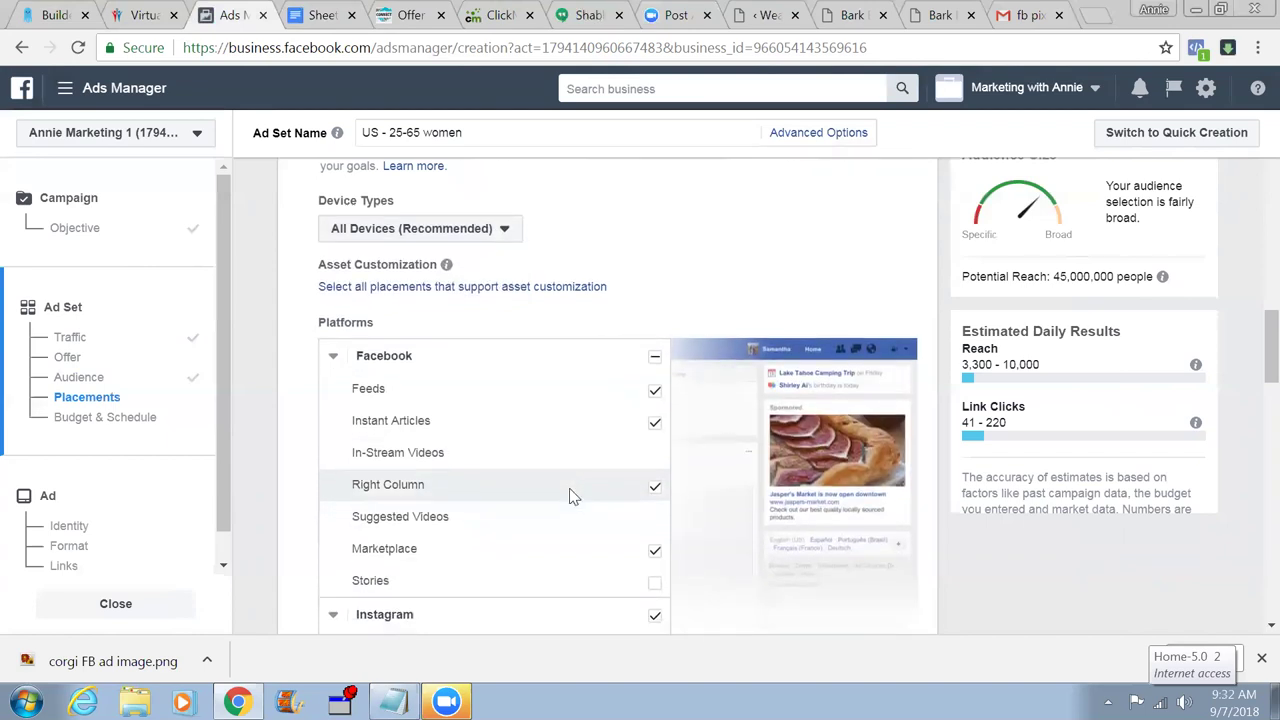
click(653, 552)
scroll(651, 555, down, 1)
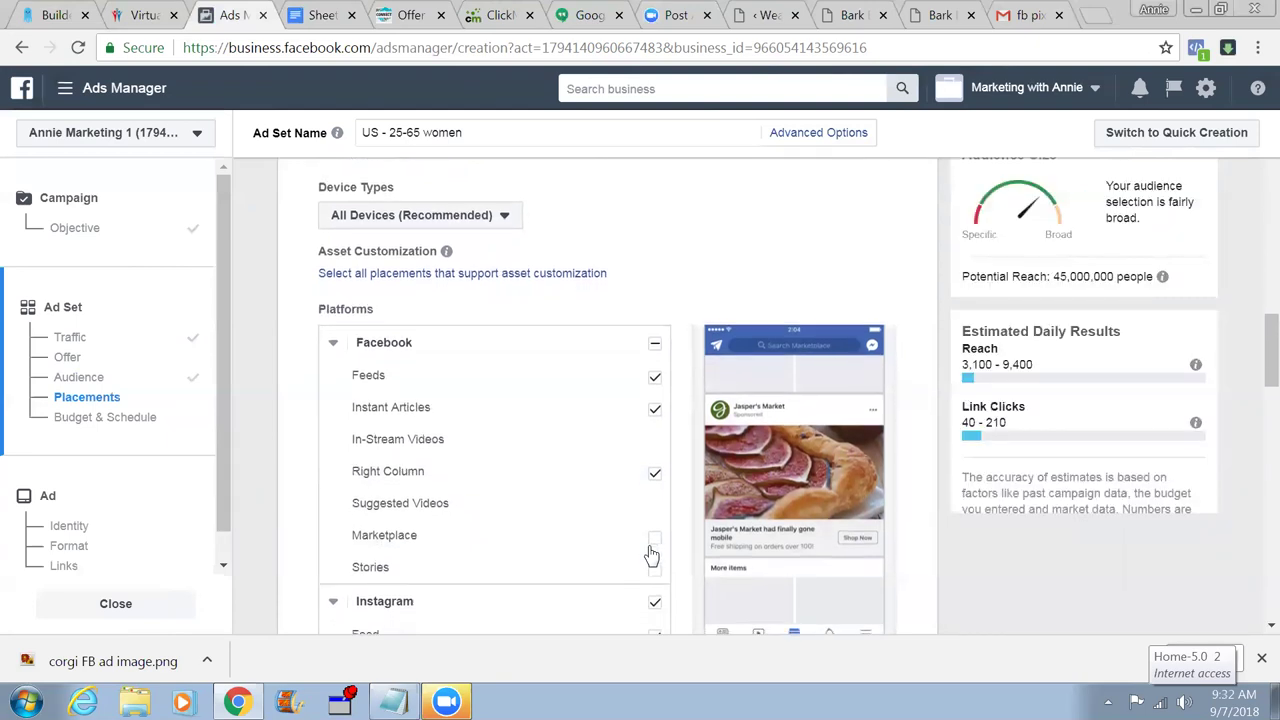
scroll(651, 555, down, 2)
scroll(651, 555, down, 4)
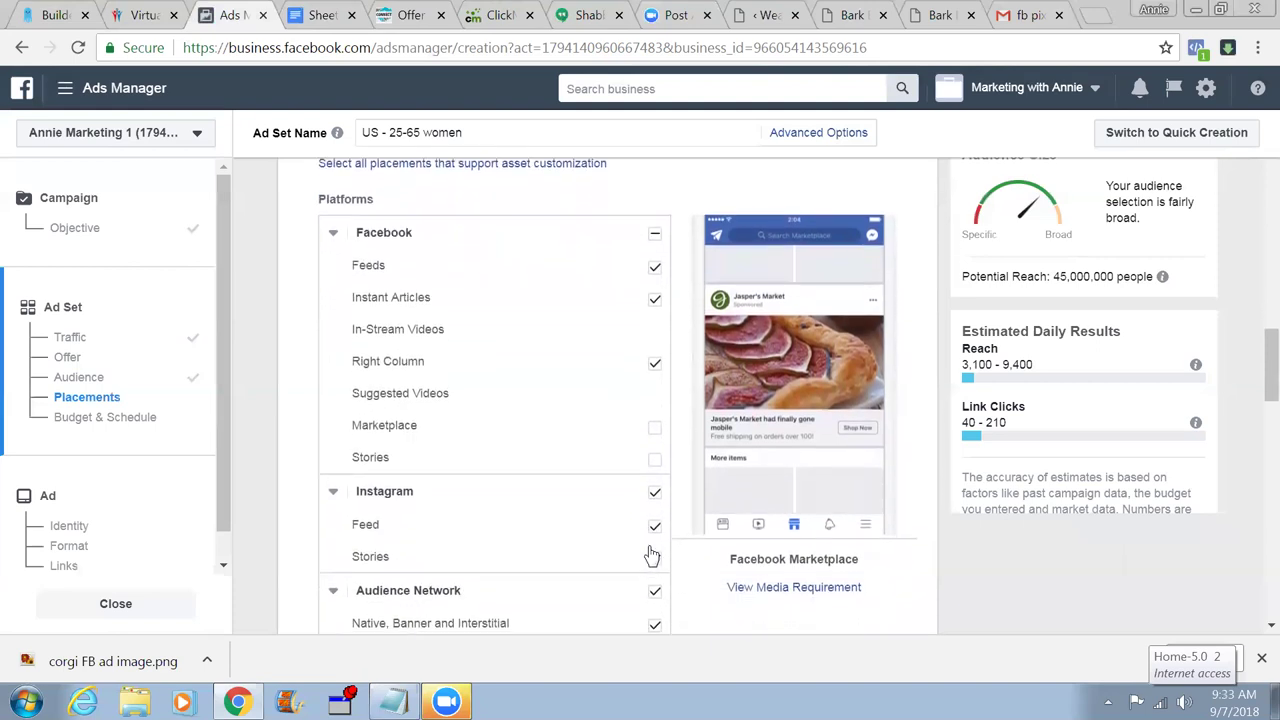
scroll(651, 555, down, 1)
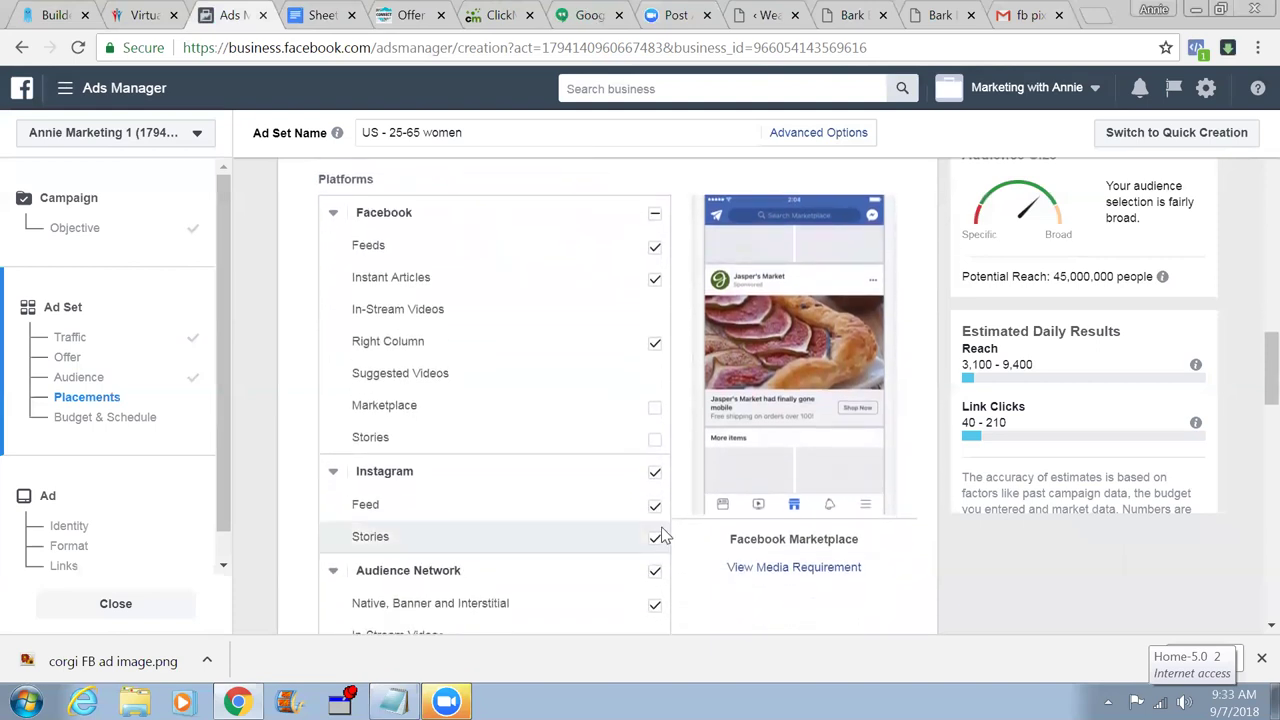
click(656, 476)
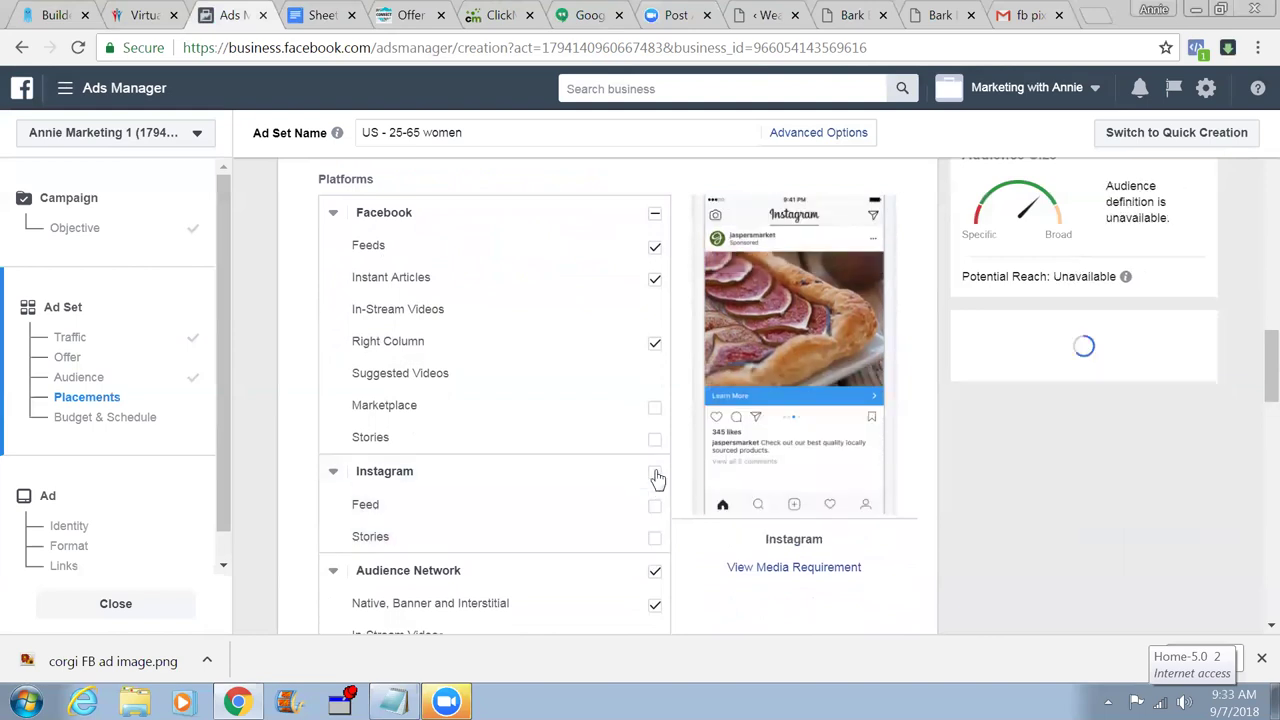
click(656, 577)
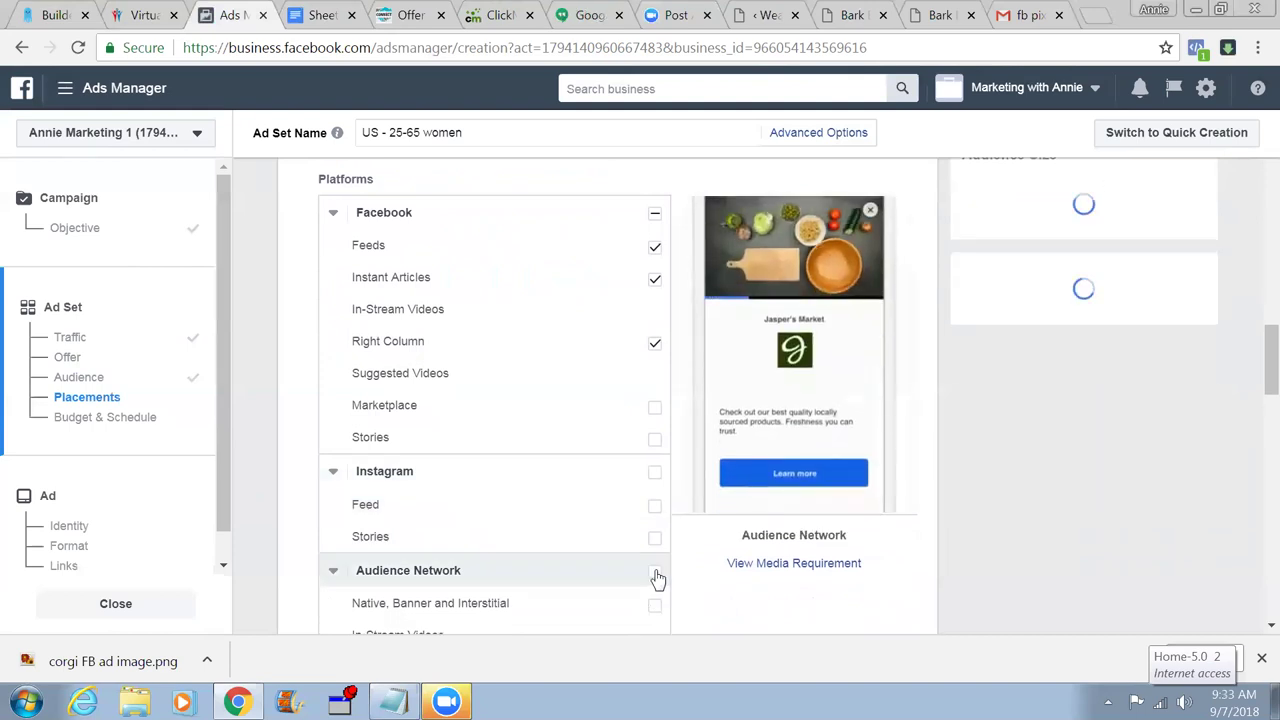
scroll(657, 579, down, 1)
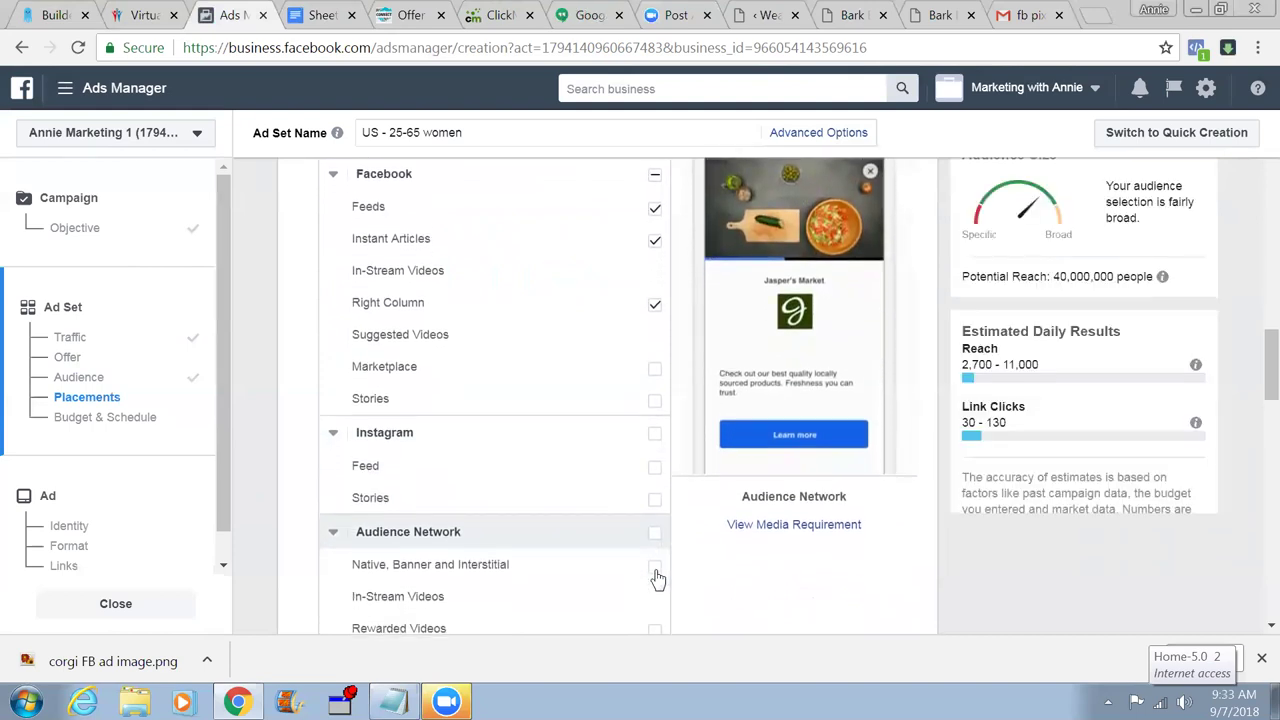
scroll(657, 577, down, 5)
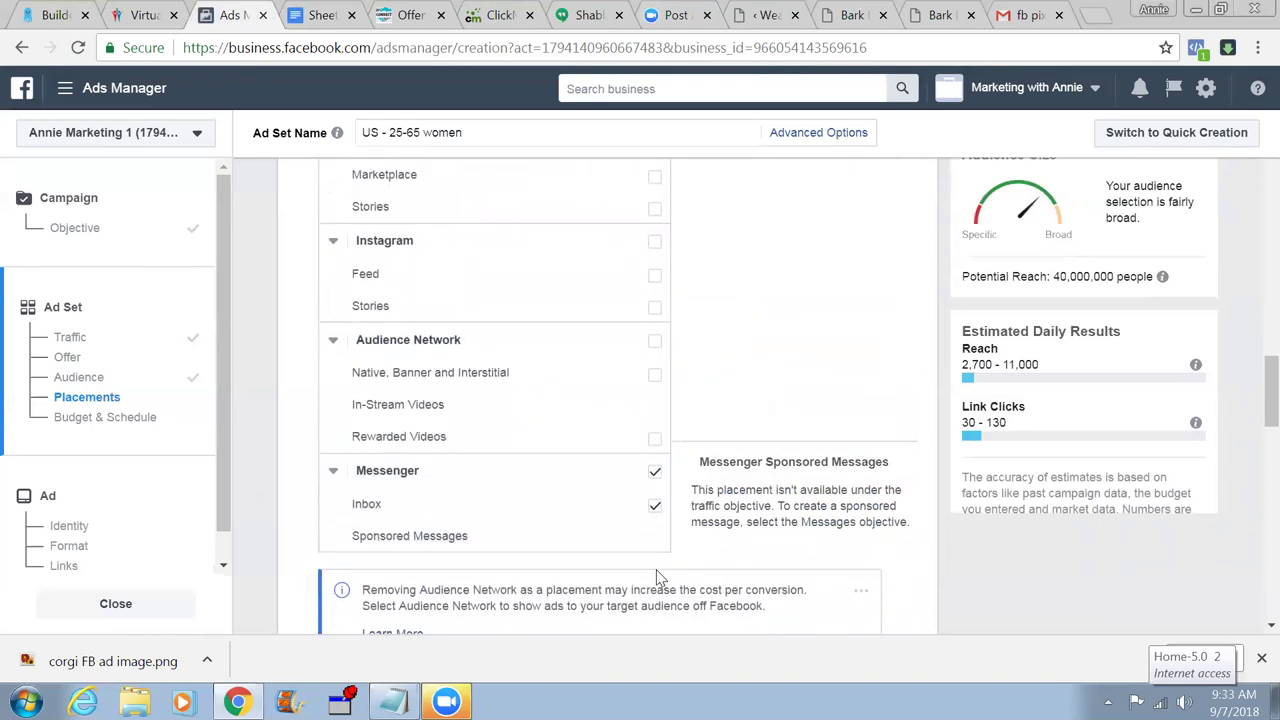
click(654, 468)
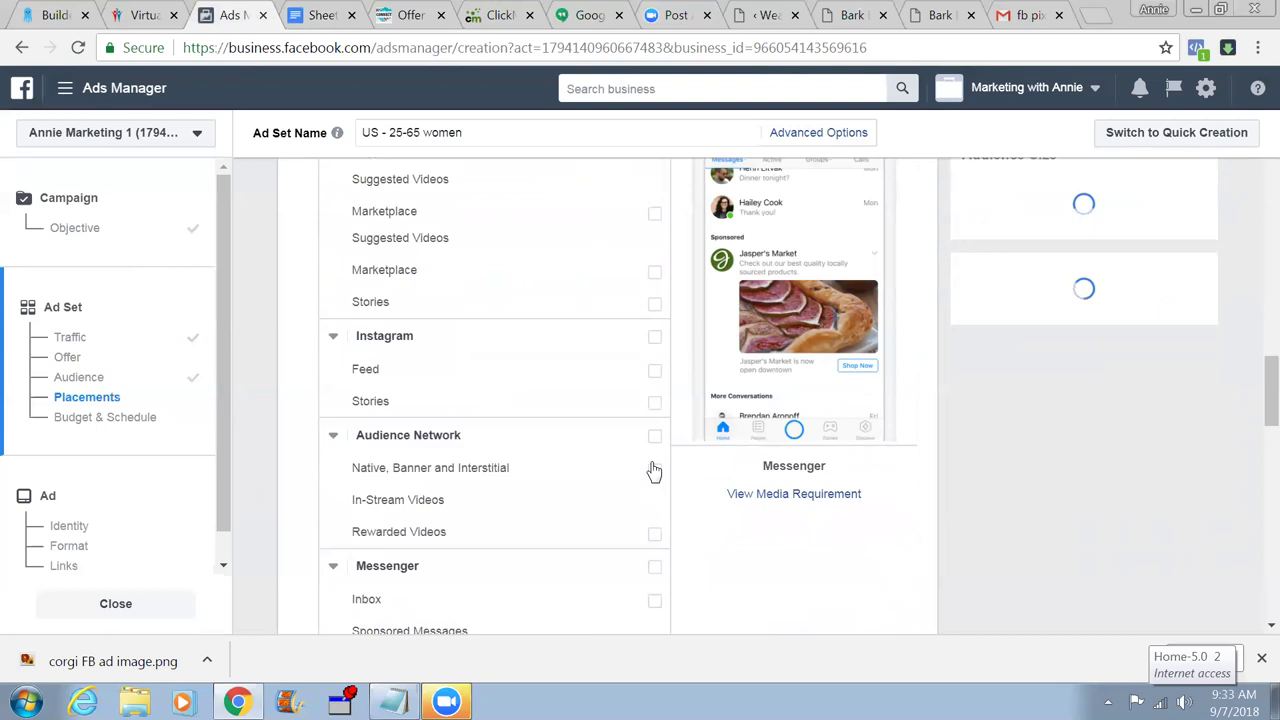
- Copy the Potential Reach line from the ad set's Audience Size summary
scroll(652, 471, up, 3)
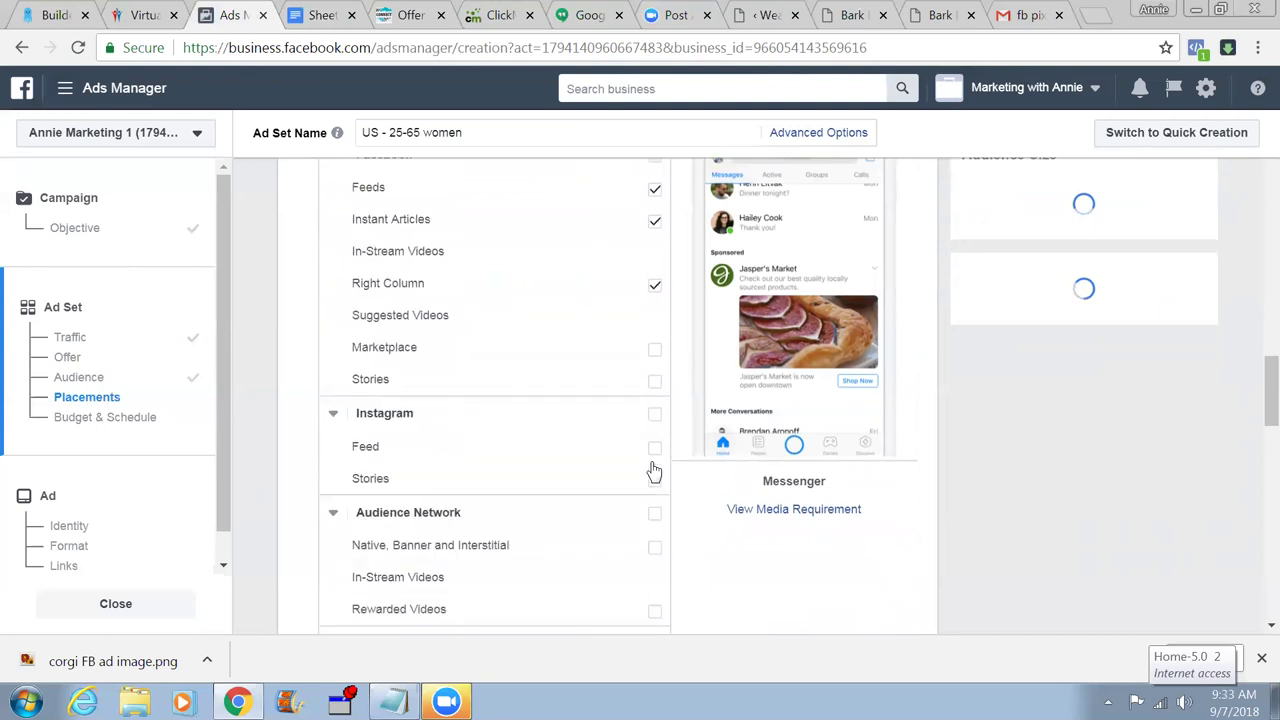
scroll(652, 471, up, 6)
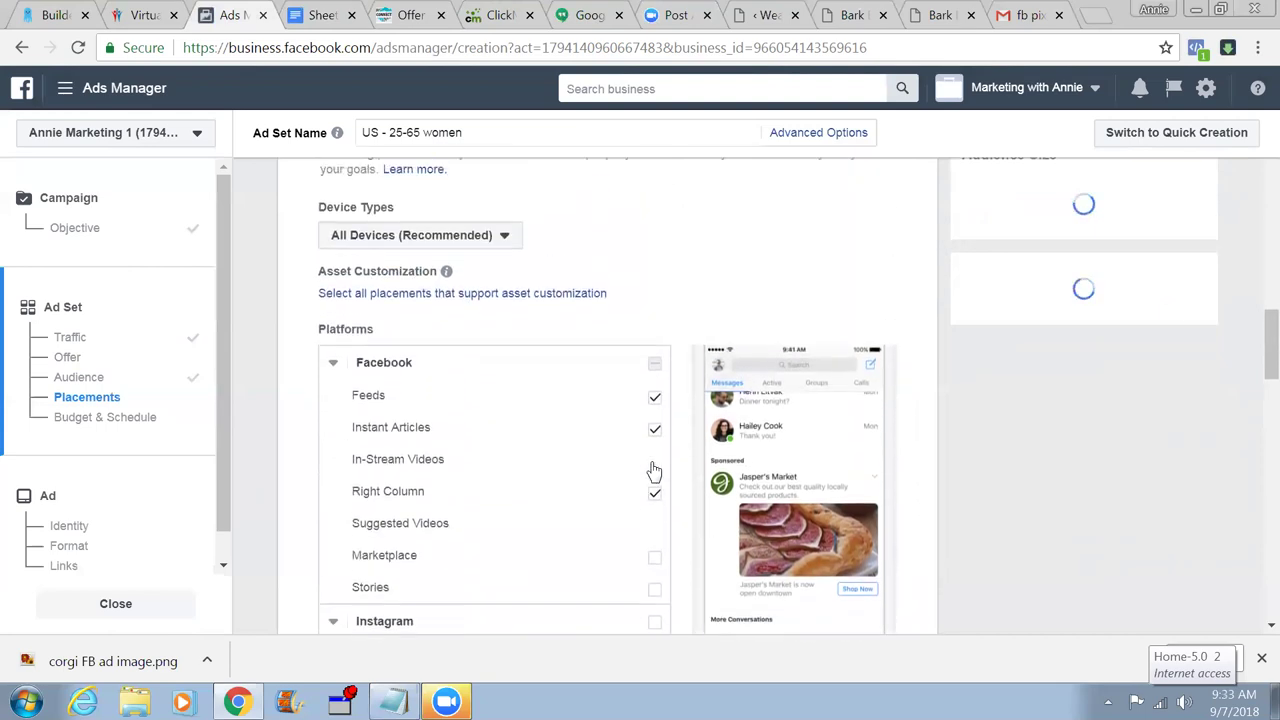
scroll(652, 471, up, 3)
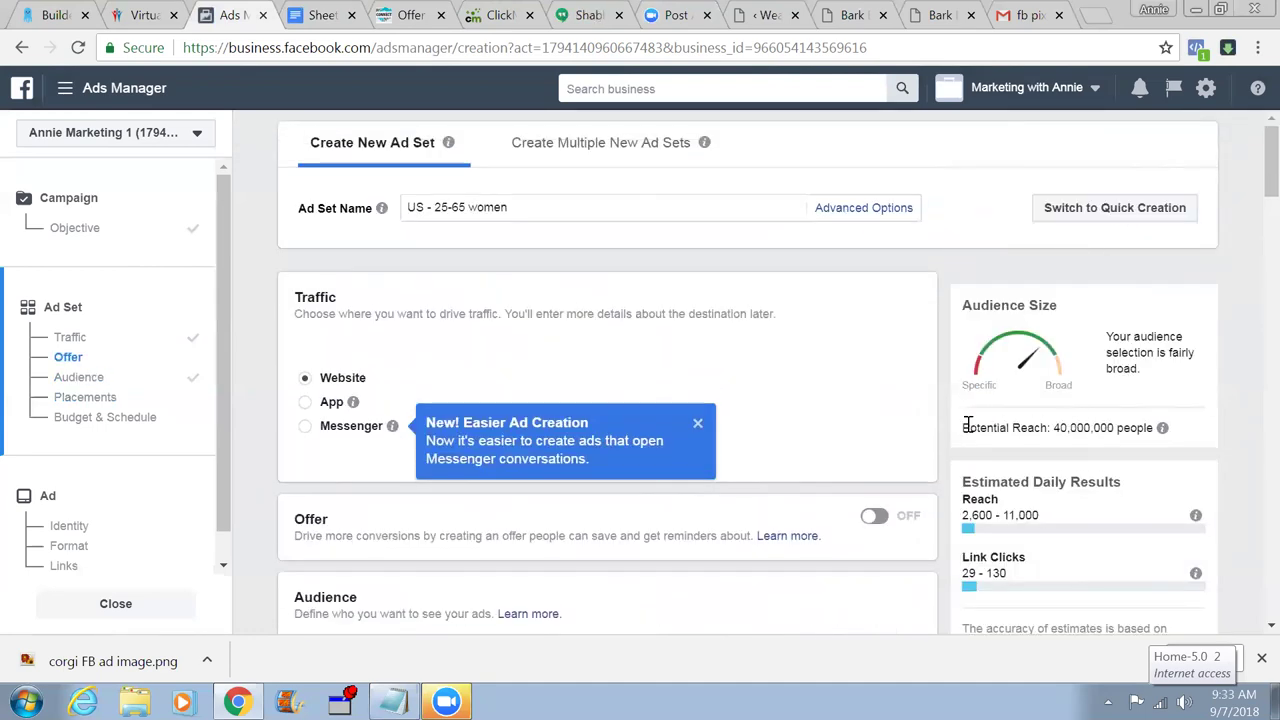
drag(962, 427, 1153, 427)
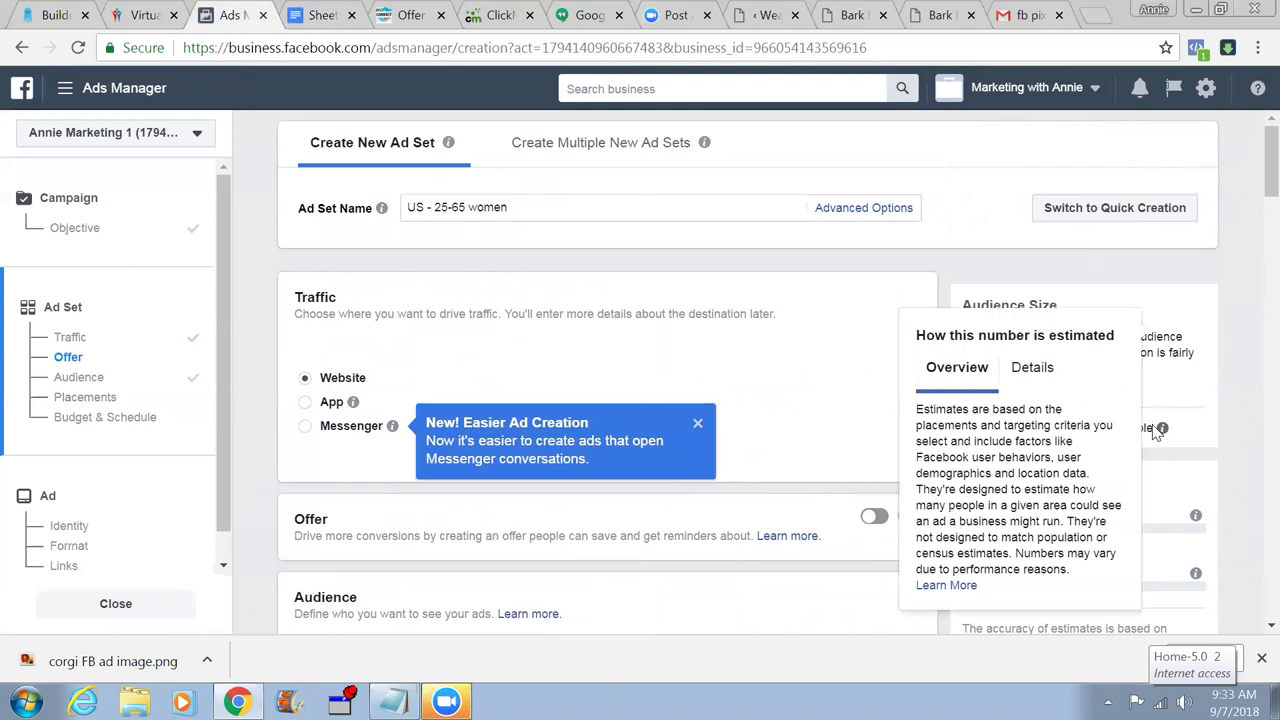
right_click(1157, 430)
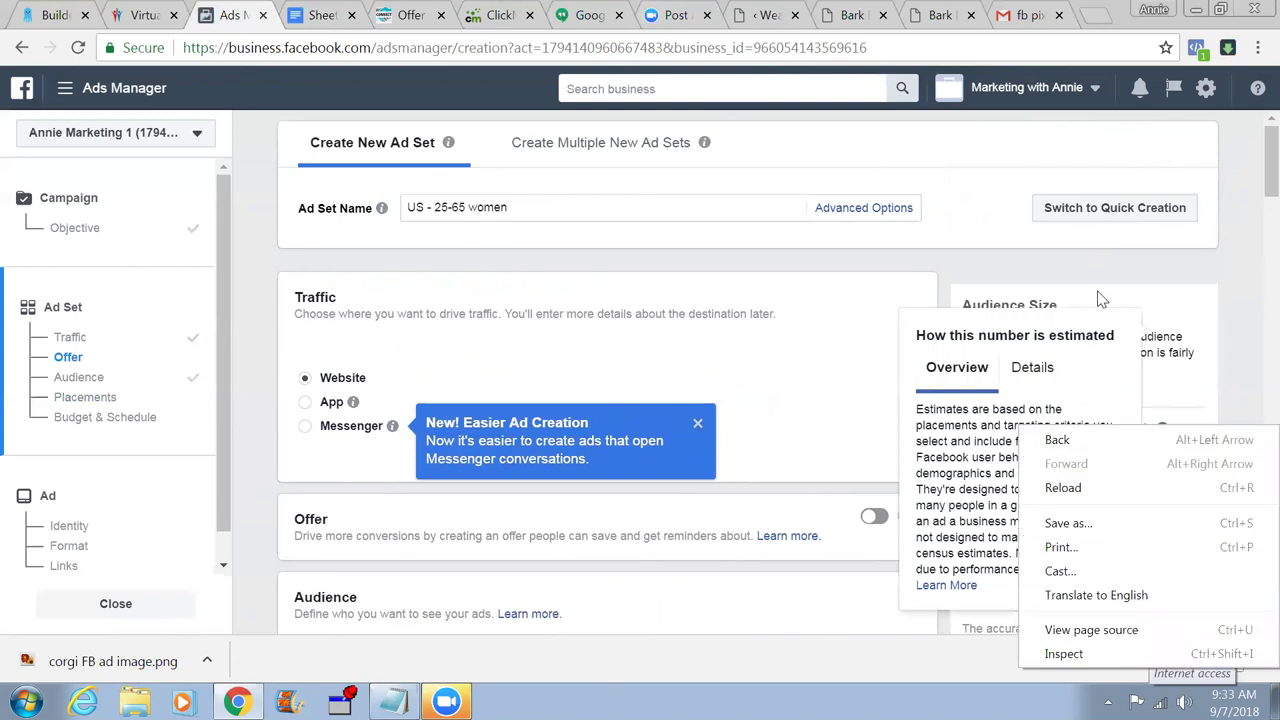
click(1170, 274)
drag(963, 428, 1154, 432)
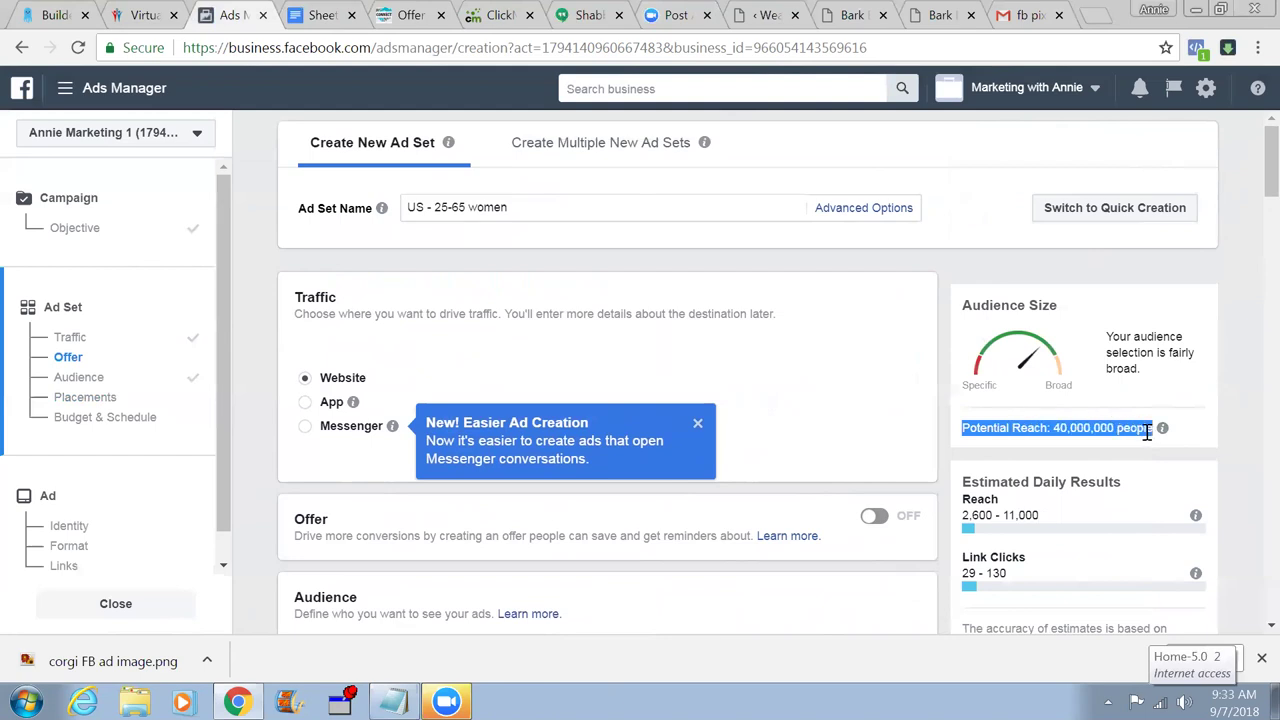
right_click(1152, 432)
click(930, 449)
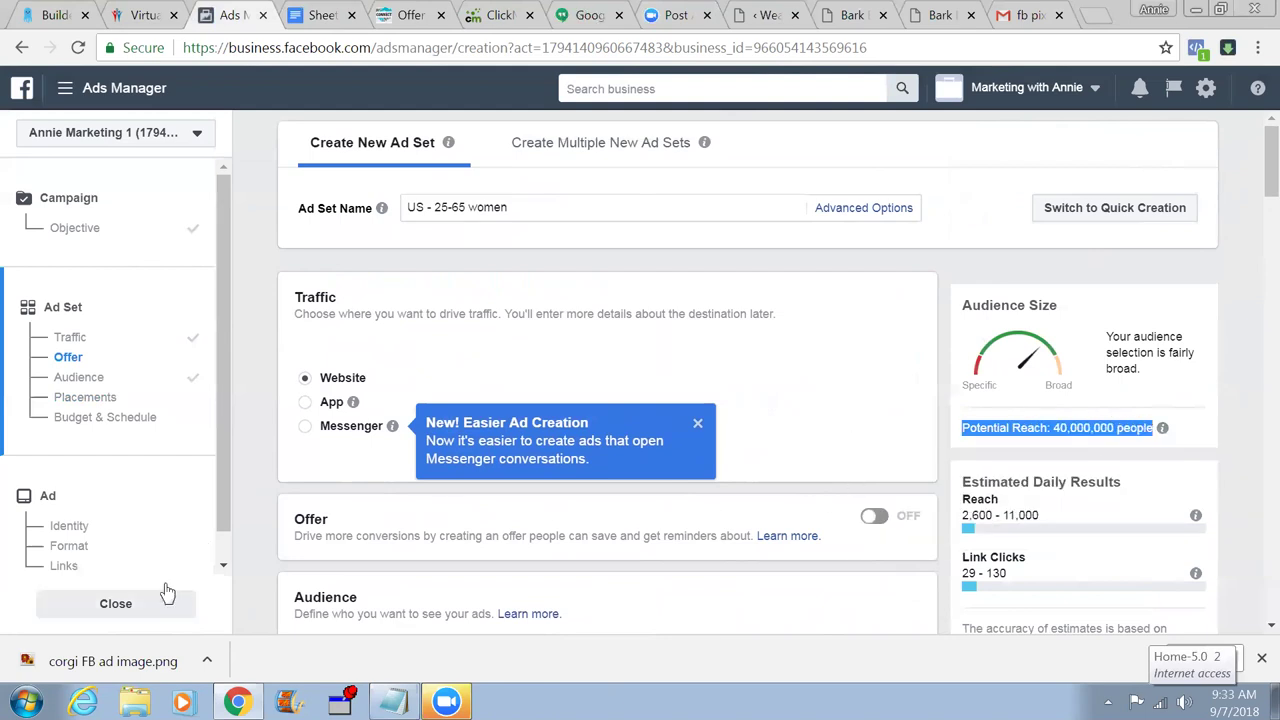
- Switch to the Notepad note and paste the copied Potential Reach line below the barkbox-fans link, followed by two line breaks
click(396, 700)
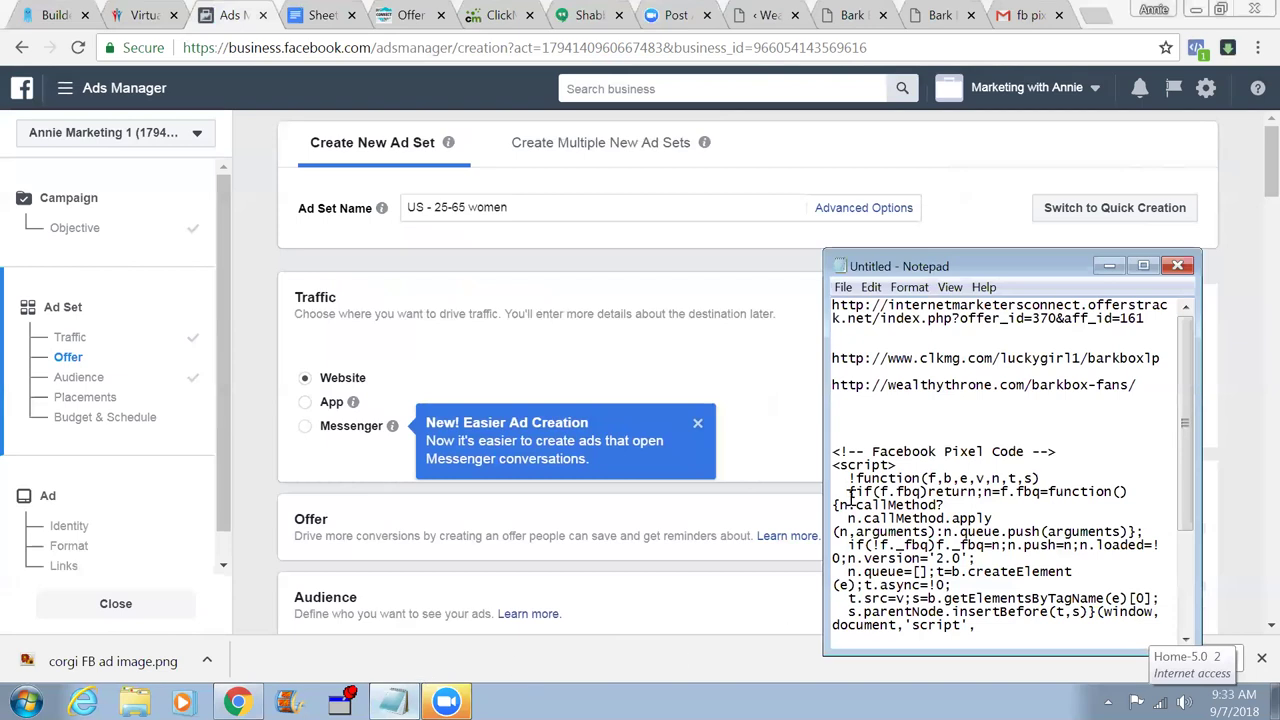
right_click(847, 422)
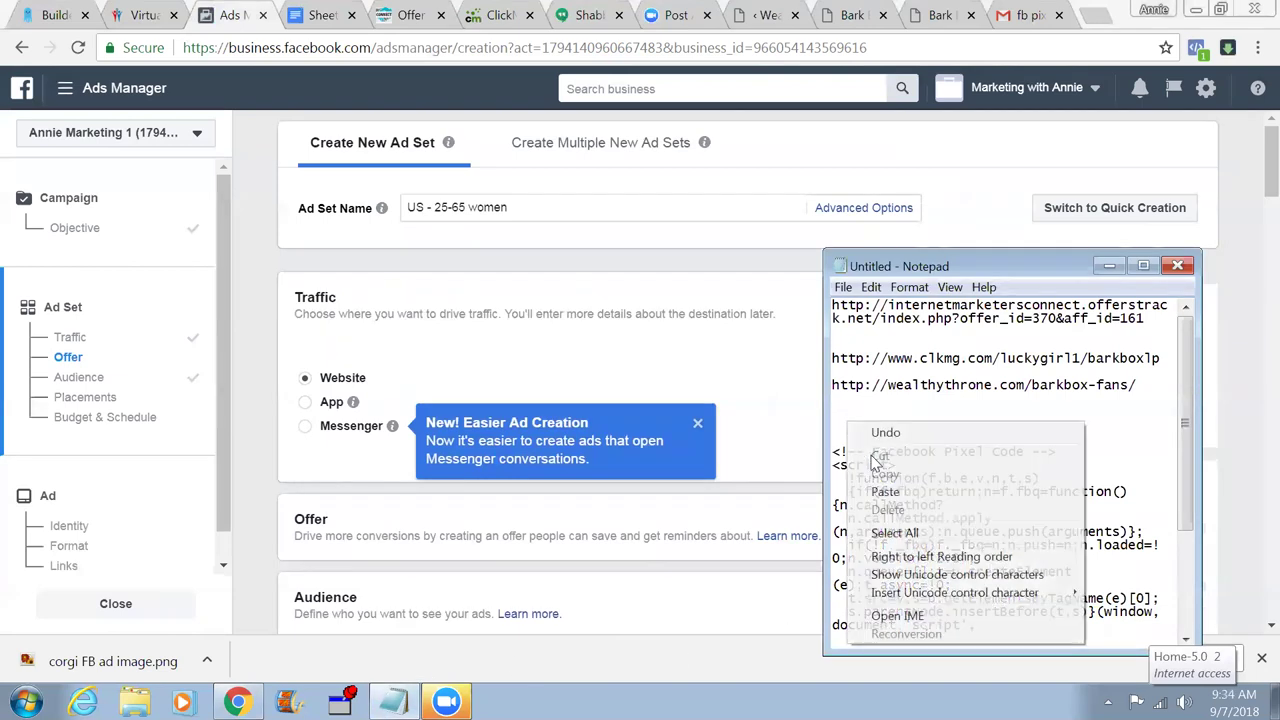
click(884, 491)
key(Return)
key(Return)
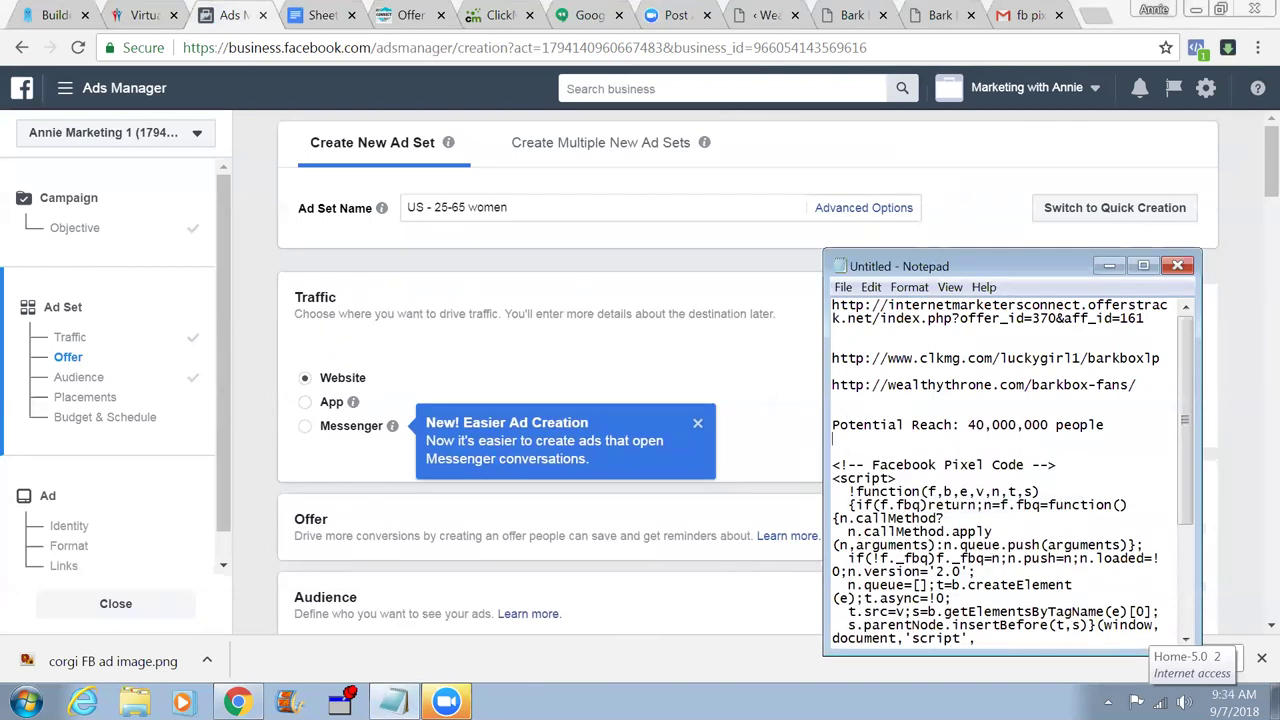
- Save the note to the Desktop as a text document named "barkbox info" and return to Ads Manager
click(843, 288)
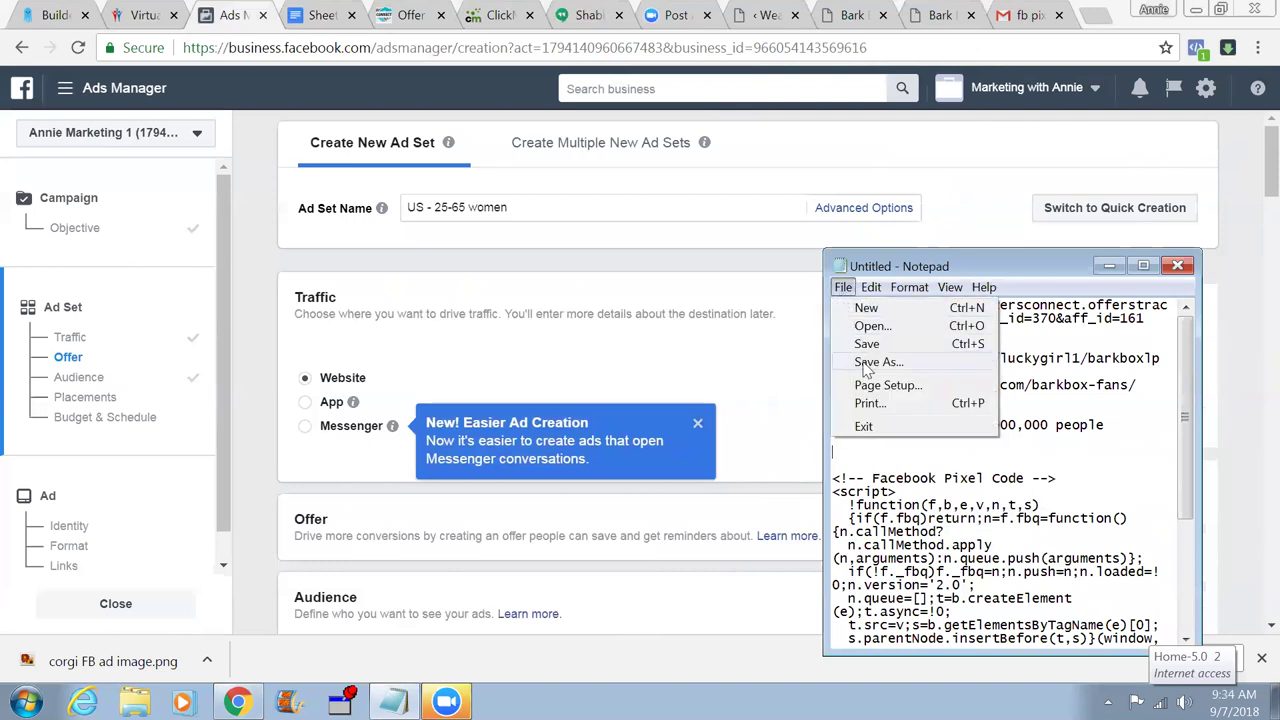
click(871, 364)
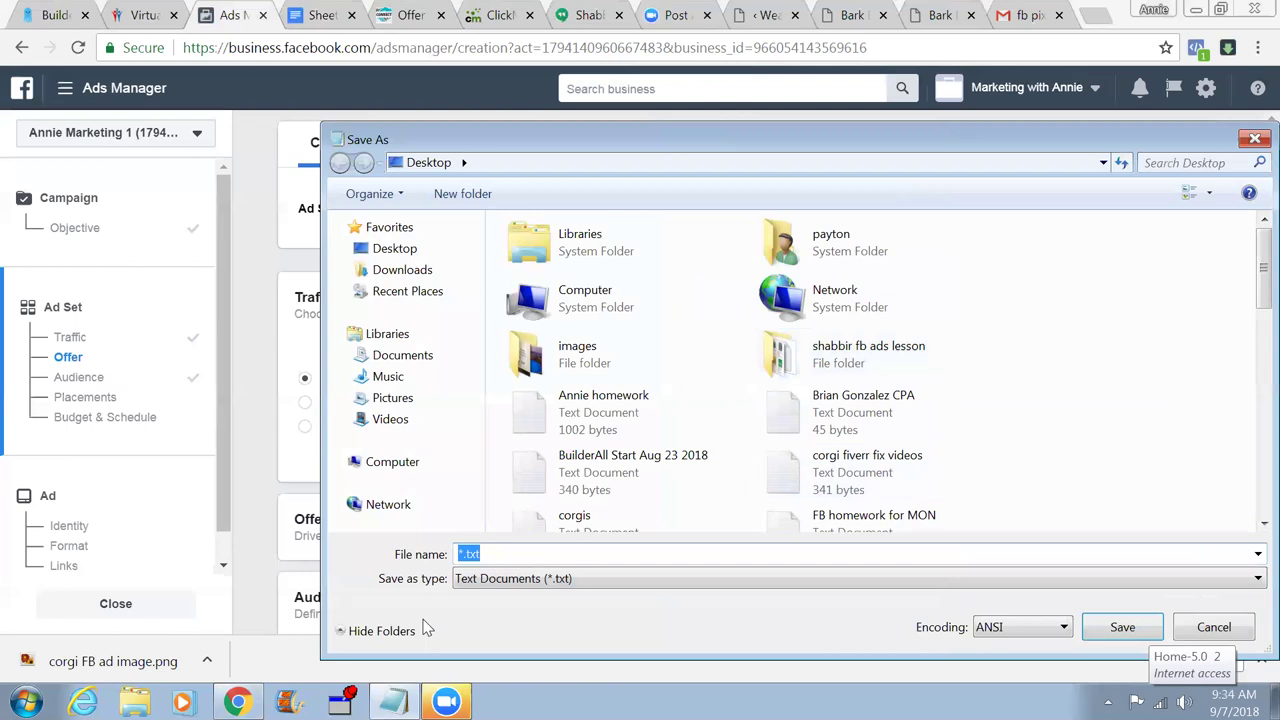
key(BackSpace)
text(barkbox info)
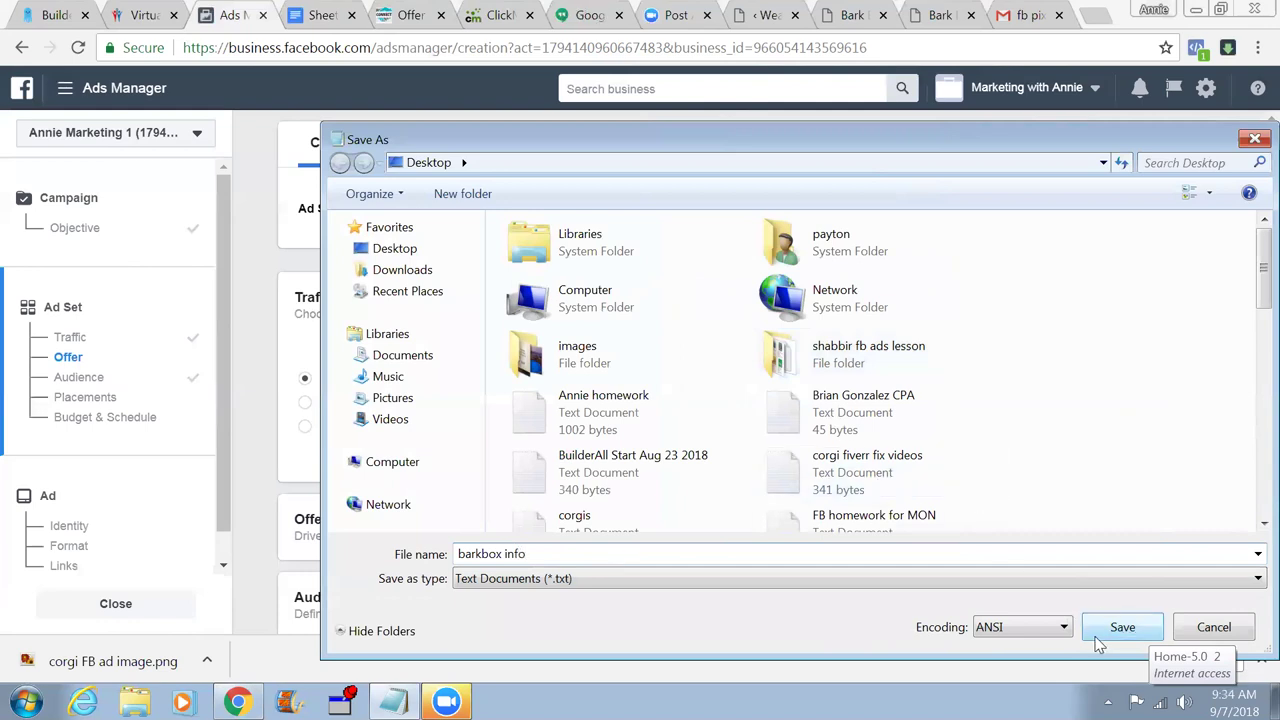
click(1097, 641)
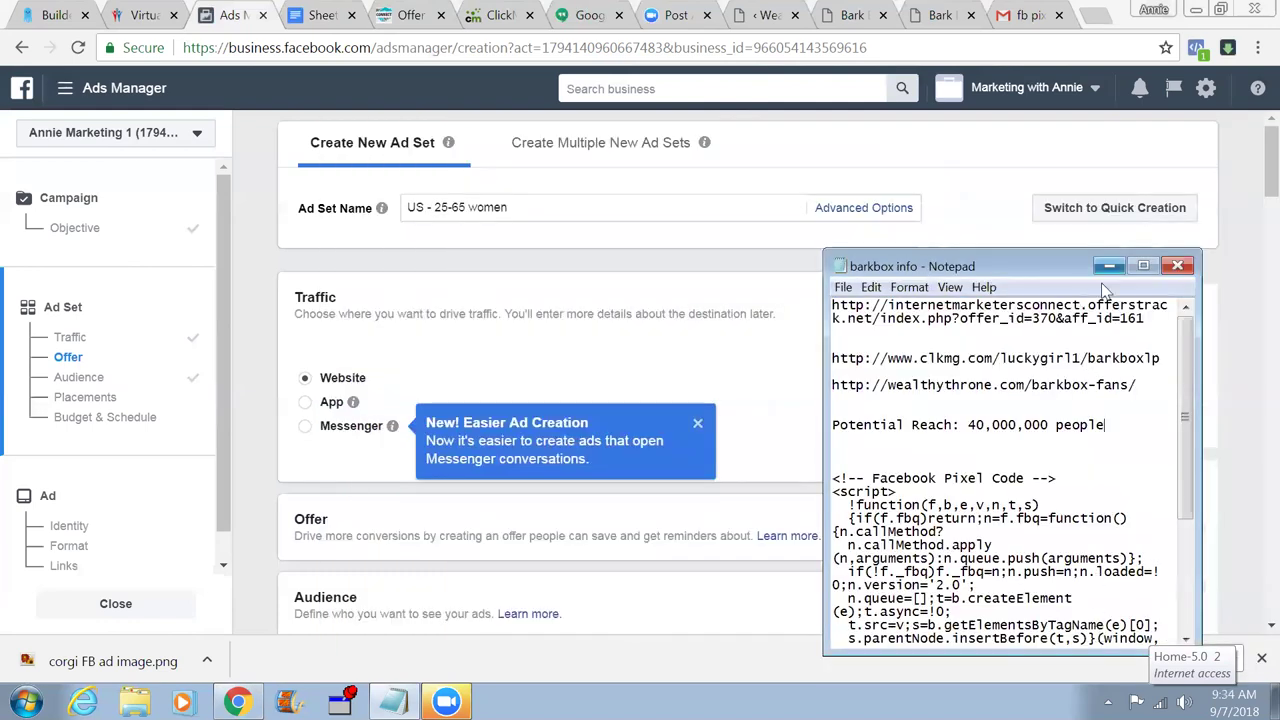
click(1225, 314)
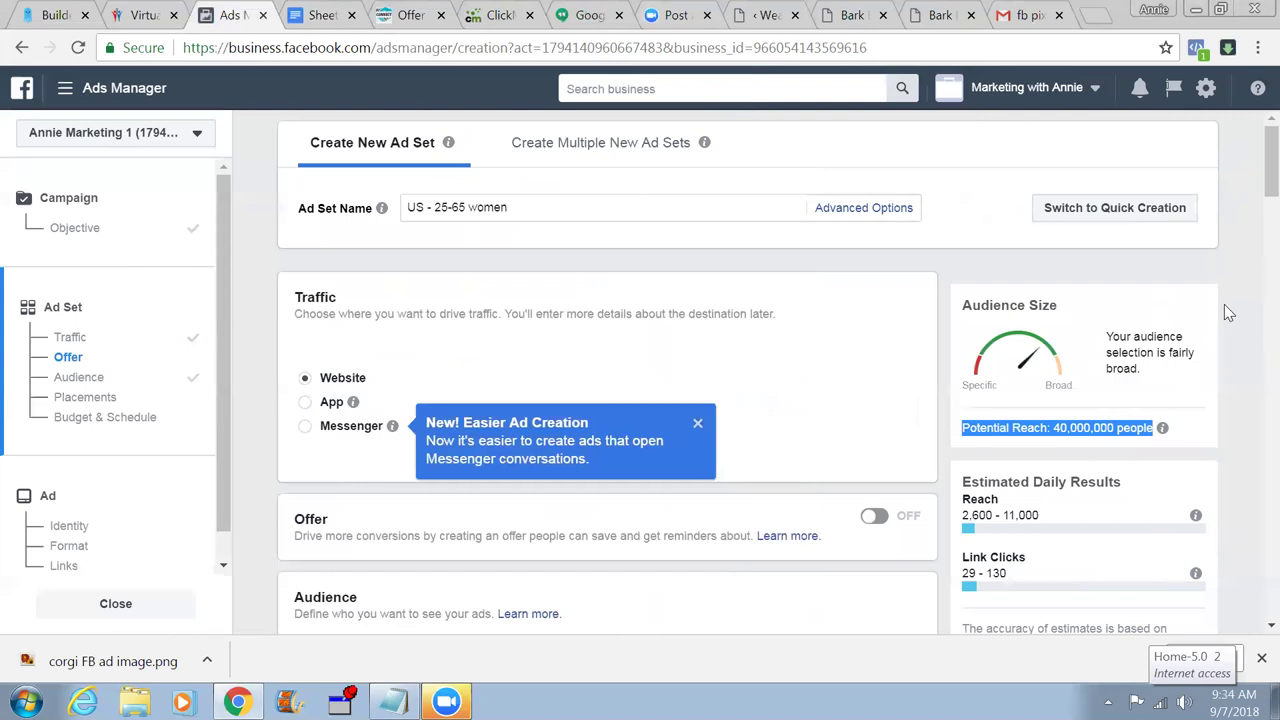
- Set the ad set's daily budget to $5.00
scroll(1228, 313, down, 1)
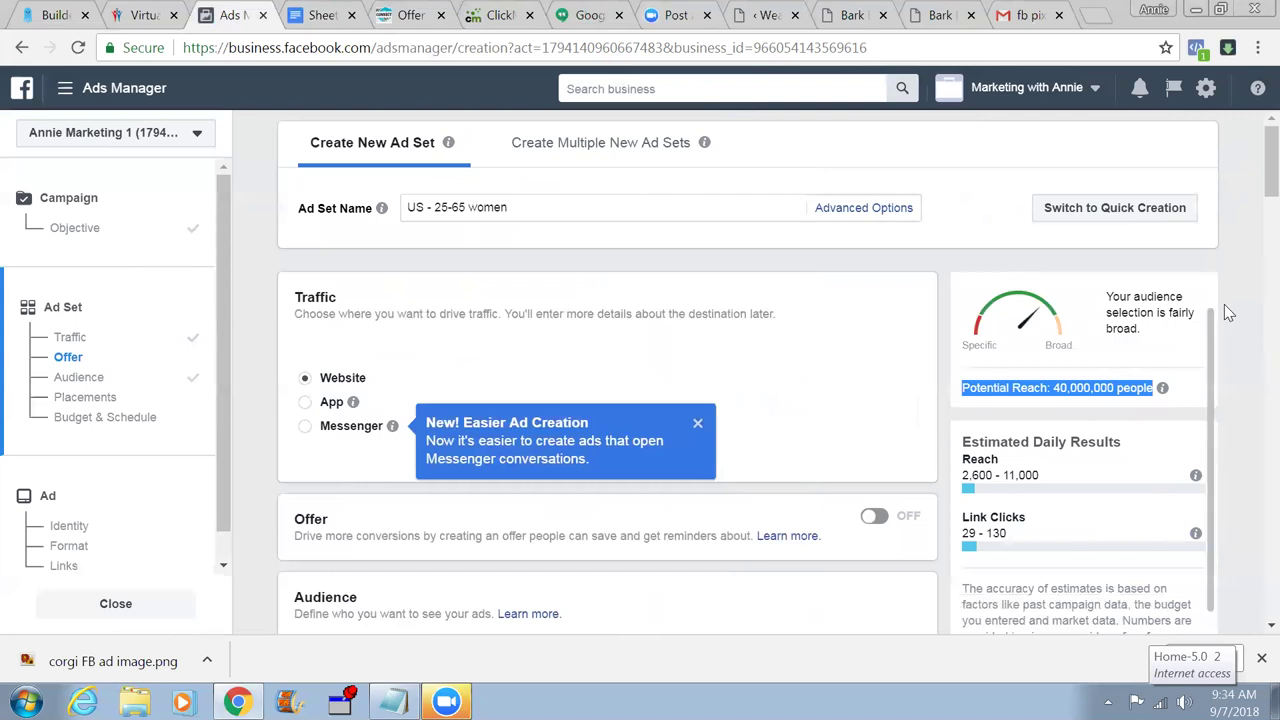
scroll(1228, 313, down, 4)
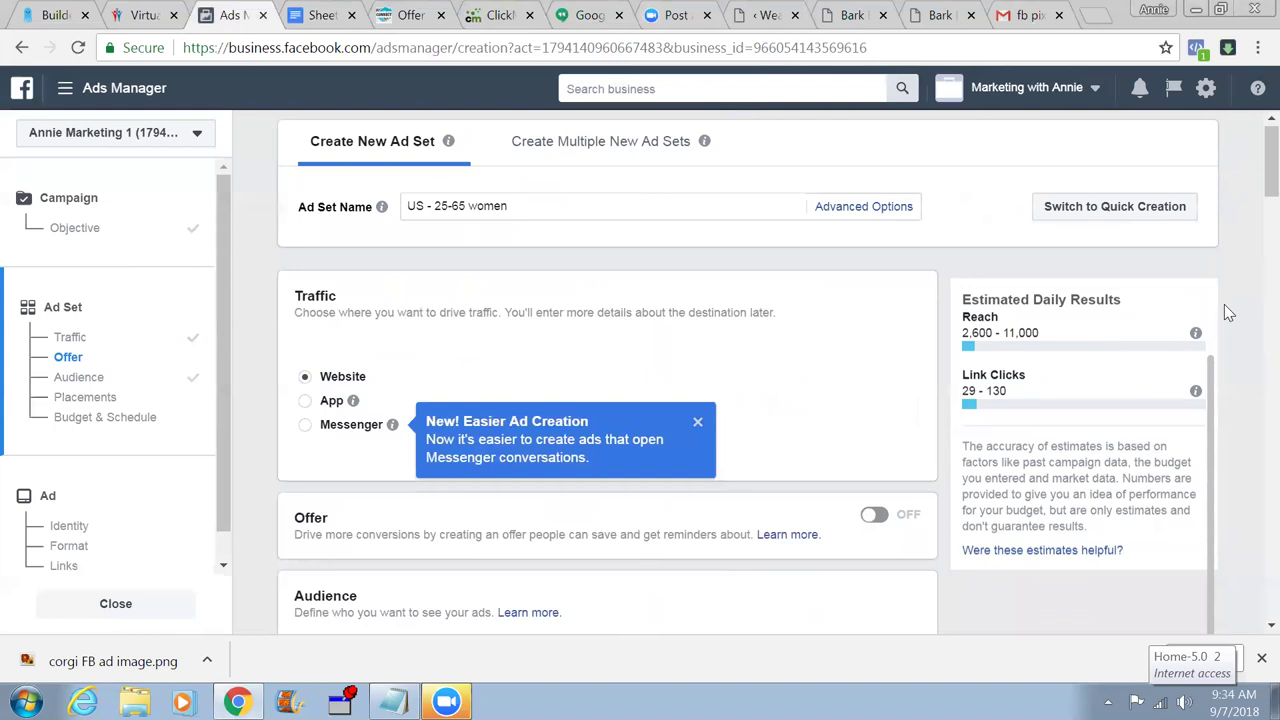
scroll(1228, 313, down, 1)
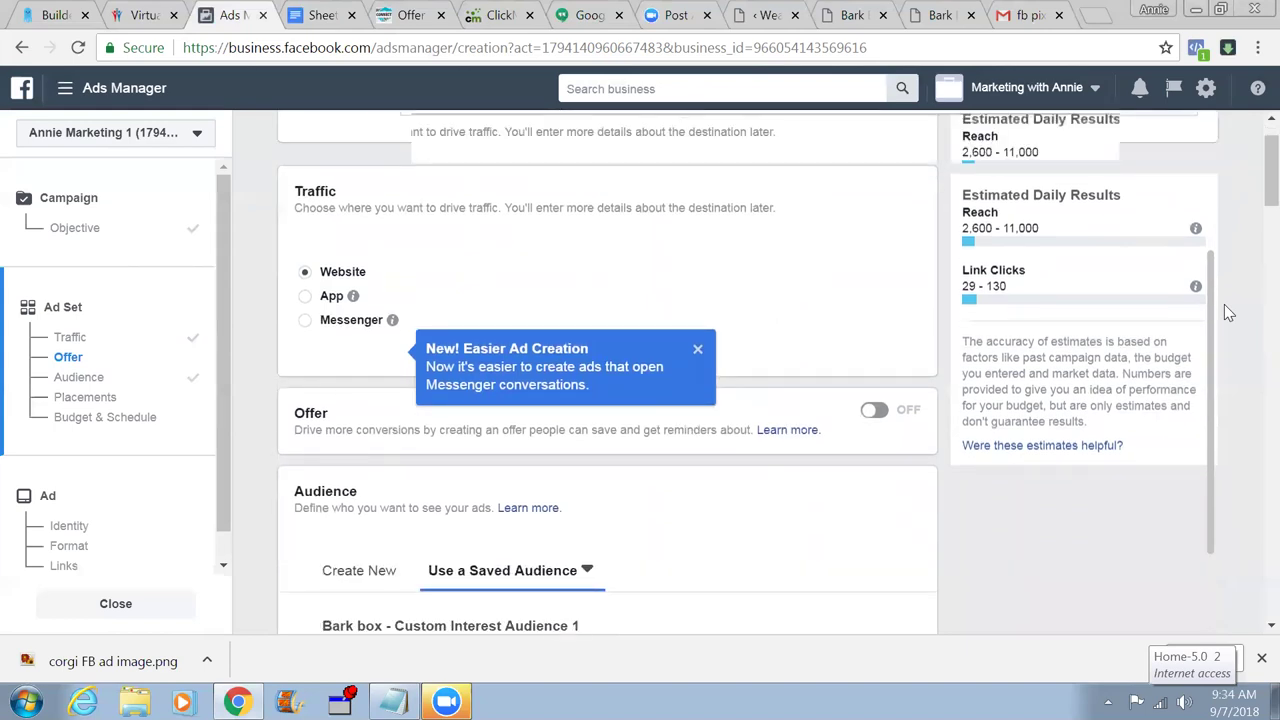
scroll(1224, 304, down, 4)
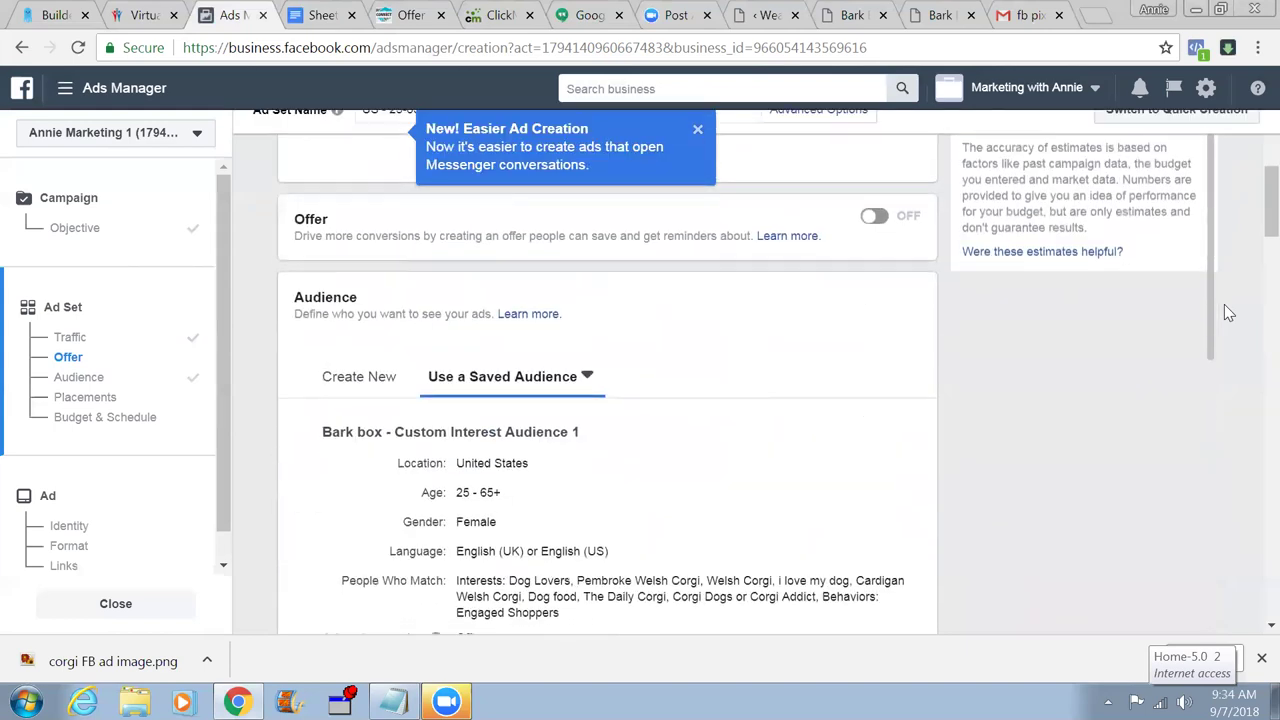
scroll(1224, 304, down, 5)
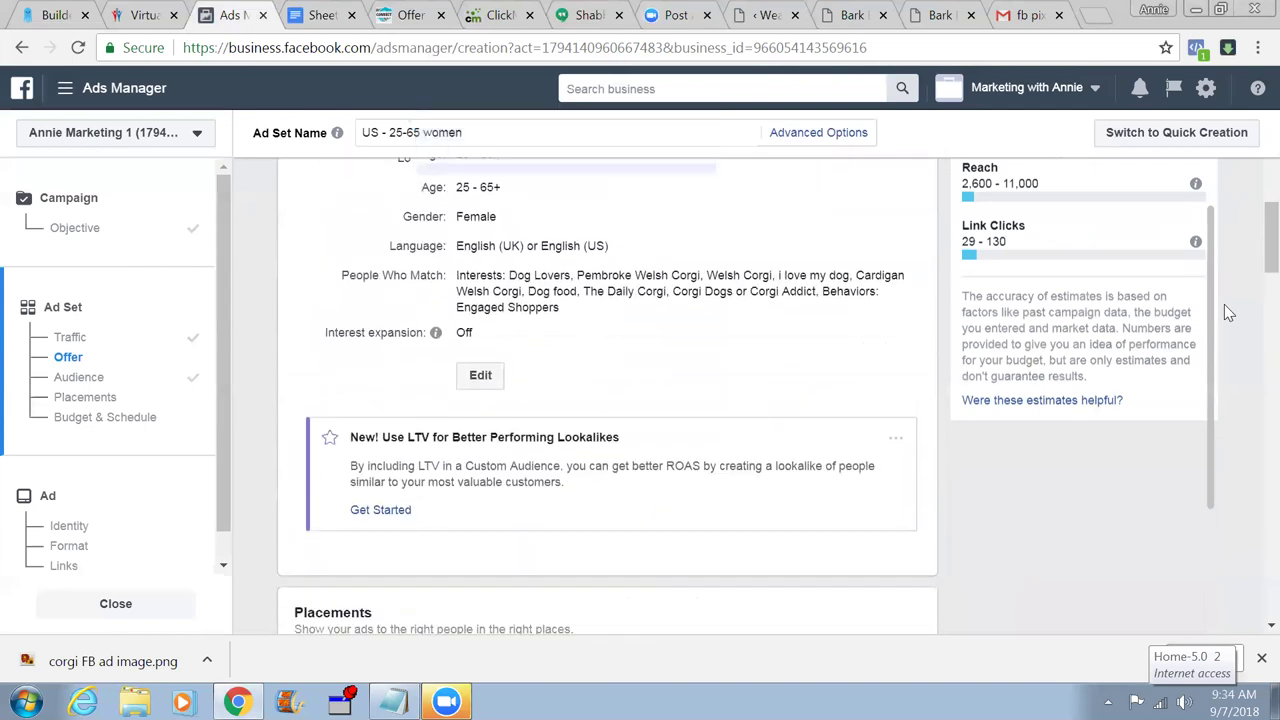
scroll(1224, 304, down, 7)
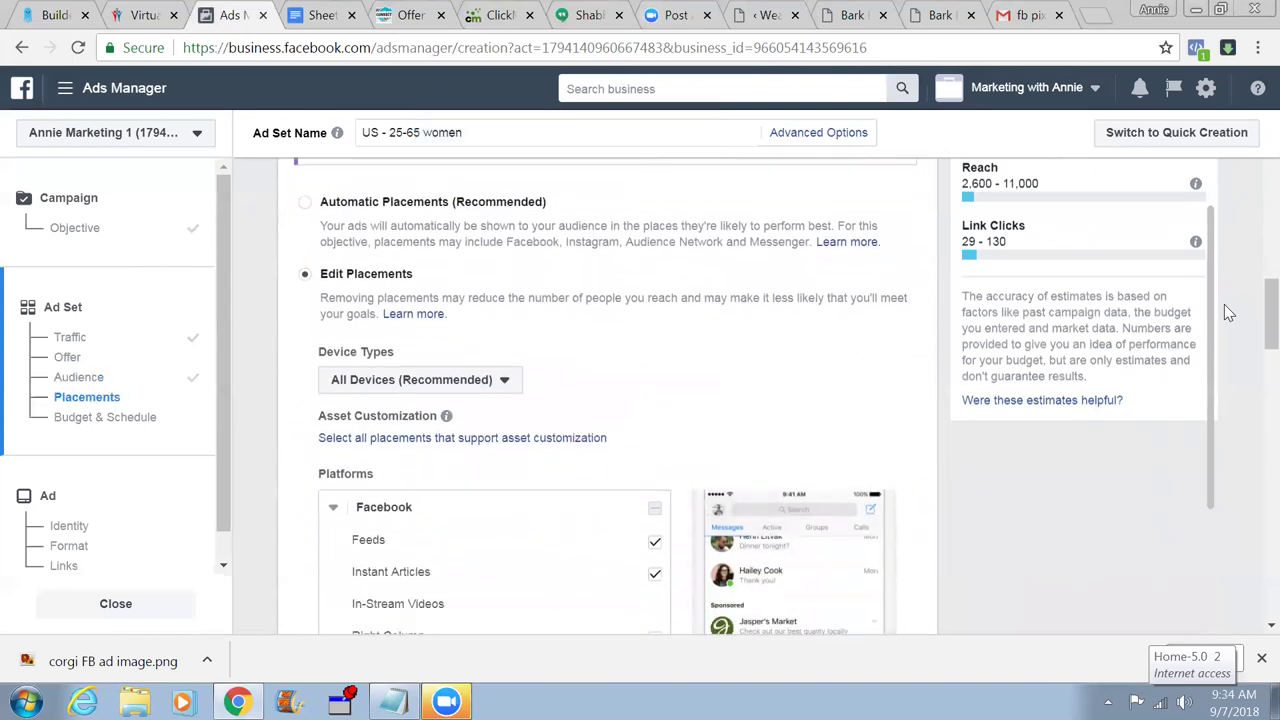
scroll(1224, 304, down, 8)
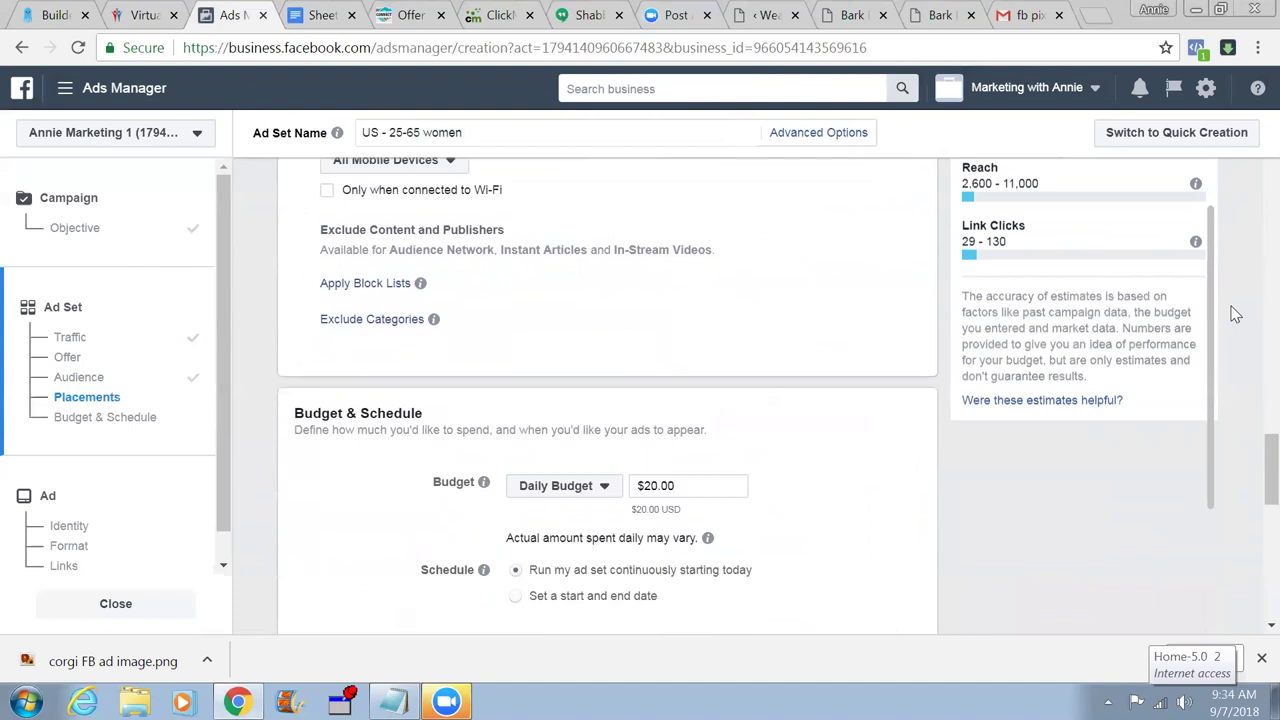
scroll(1235, 314, up, 1)
scroll(1235, 314, down, 1)
click(652, 485)
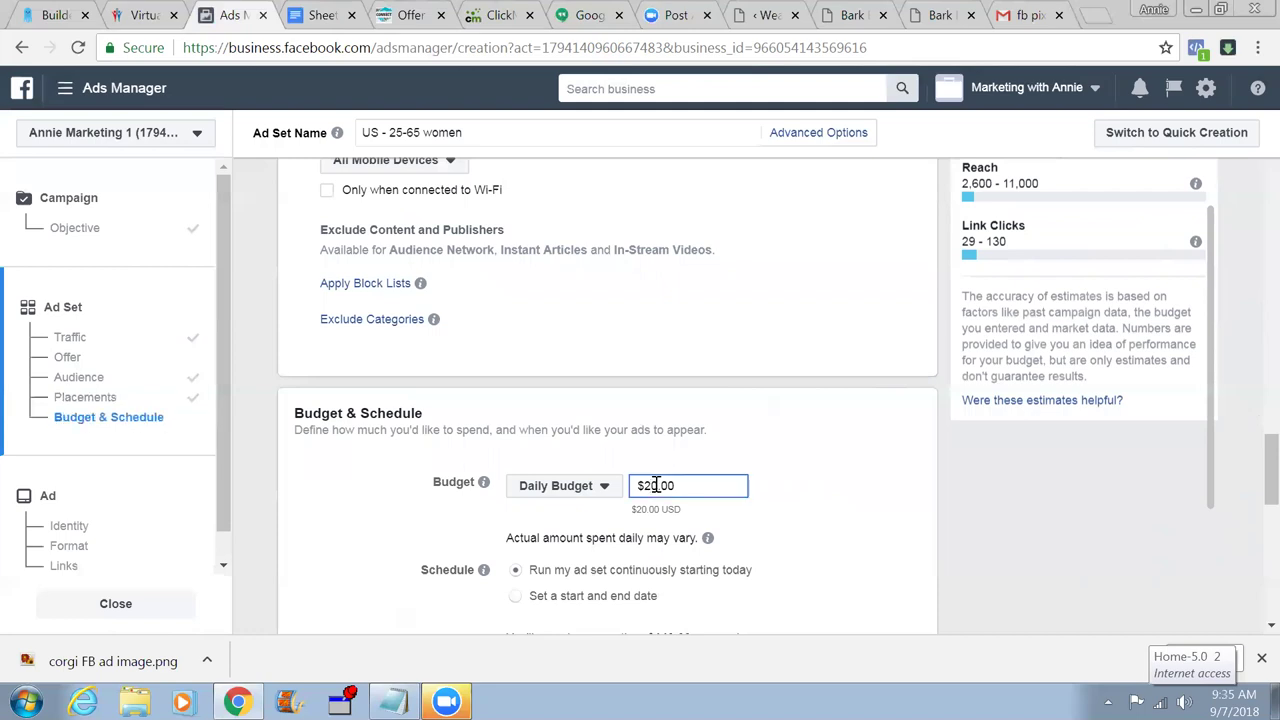
key(BackSpace)
key(BackSpace)
text(5)
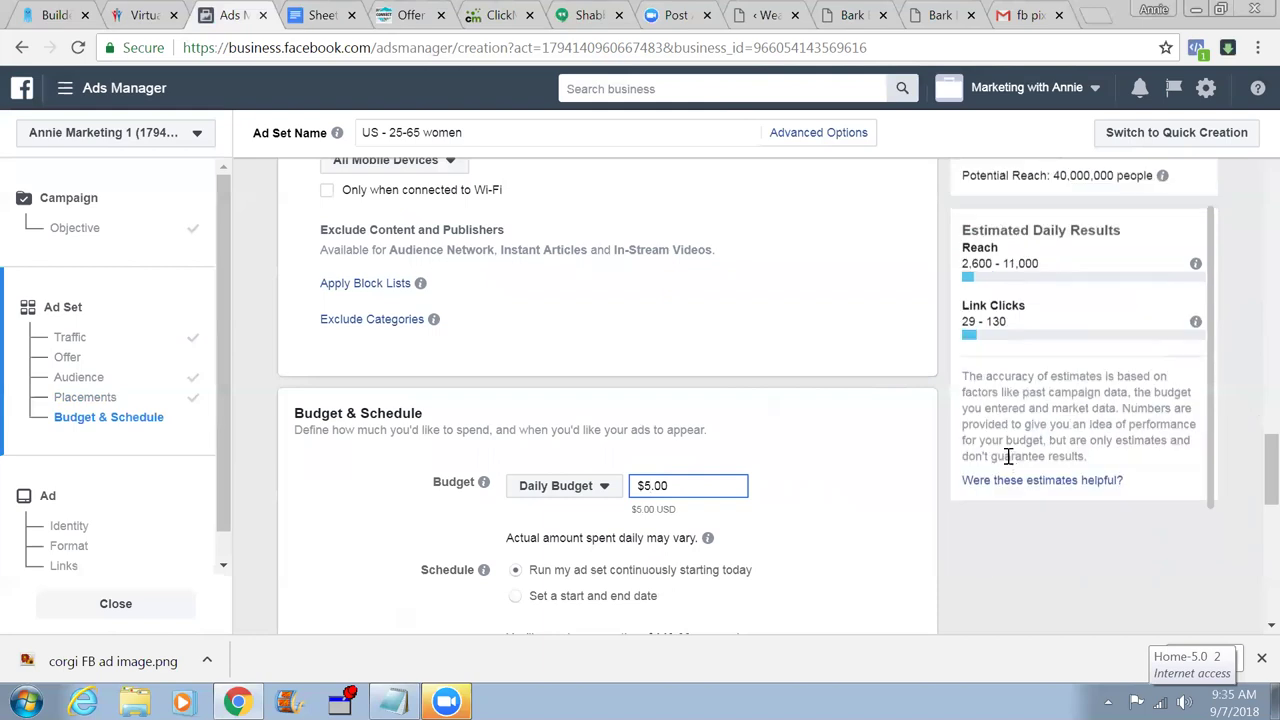
- Schedule the ad set with a start and end date, ending on September 10, 2018
scroll(1076, 525, down, 1)
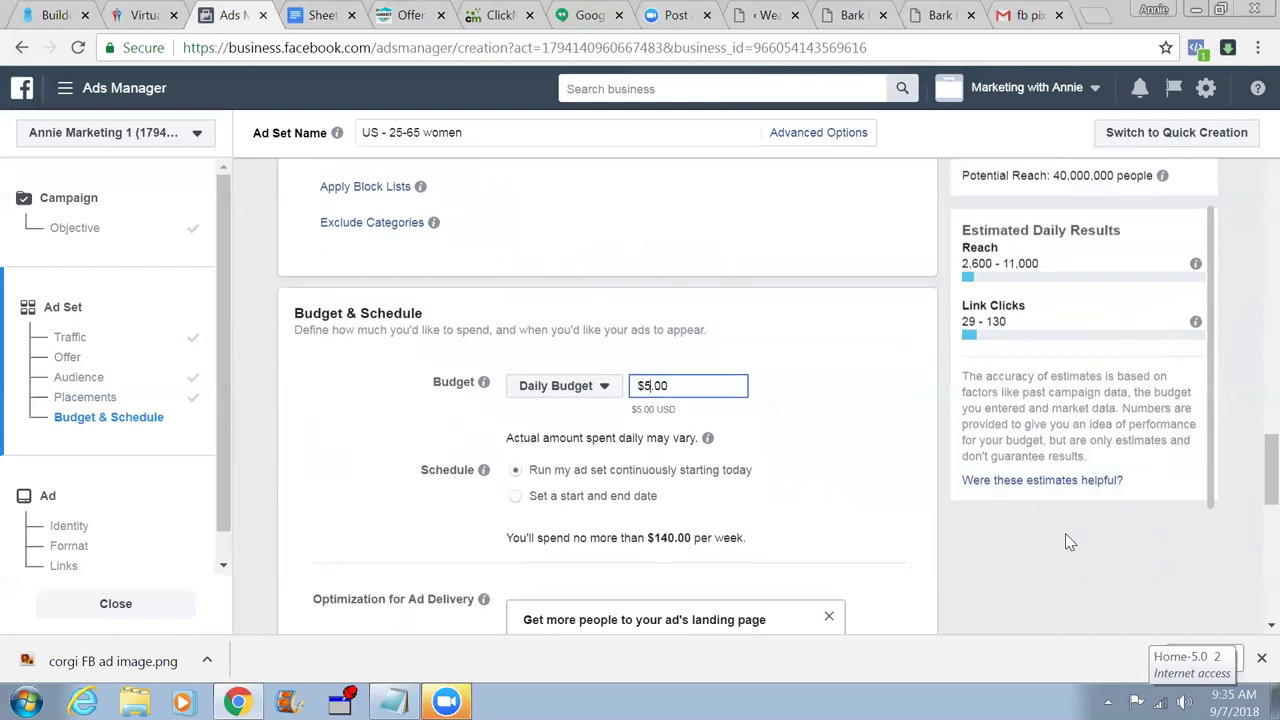
click(516, 497)
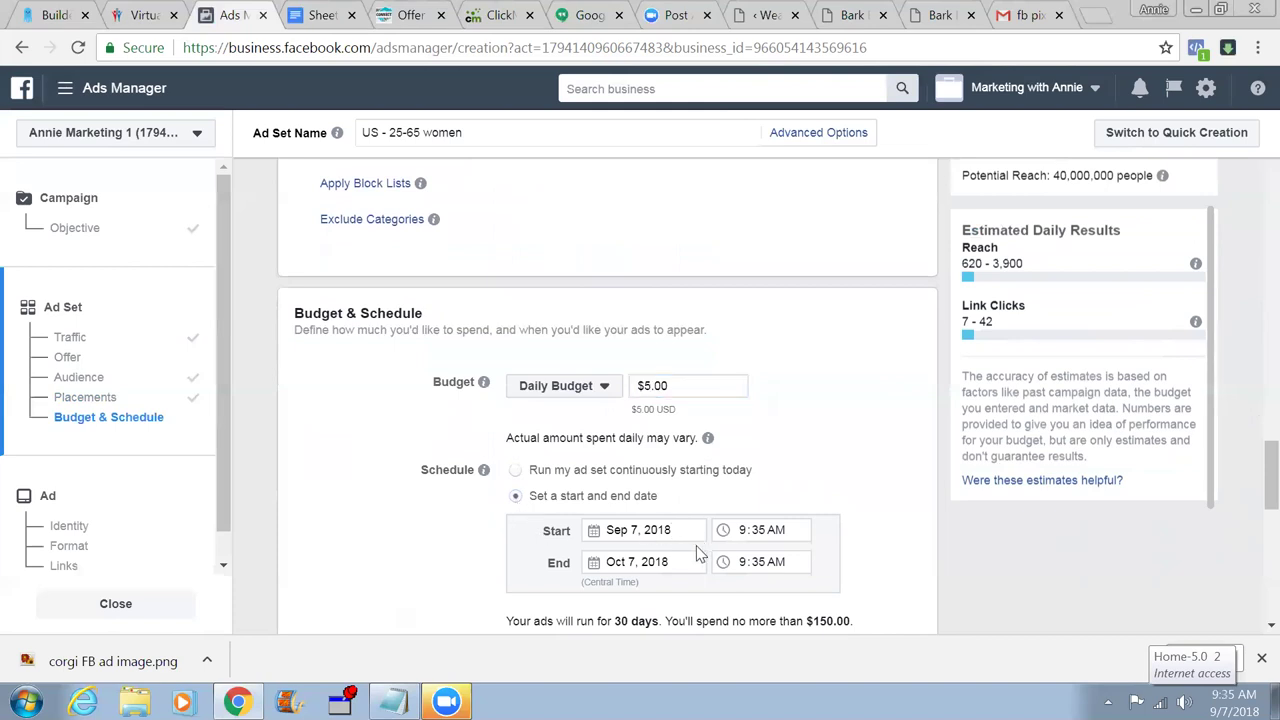
click(616, 565)
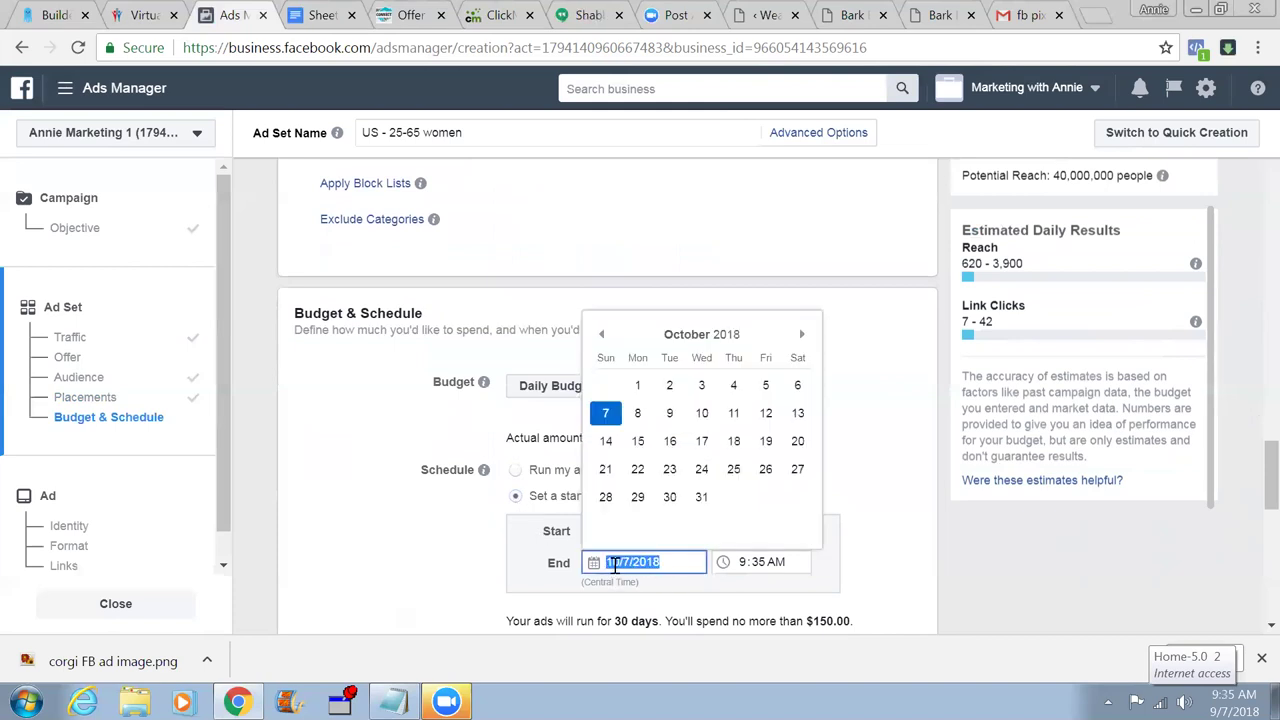
click(601, 334)
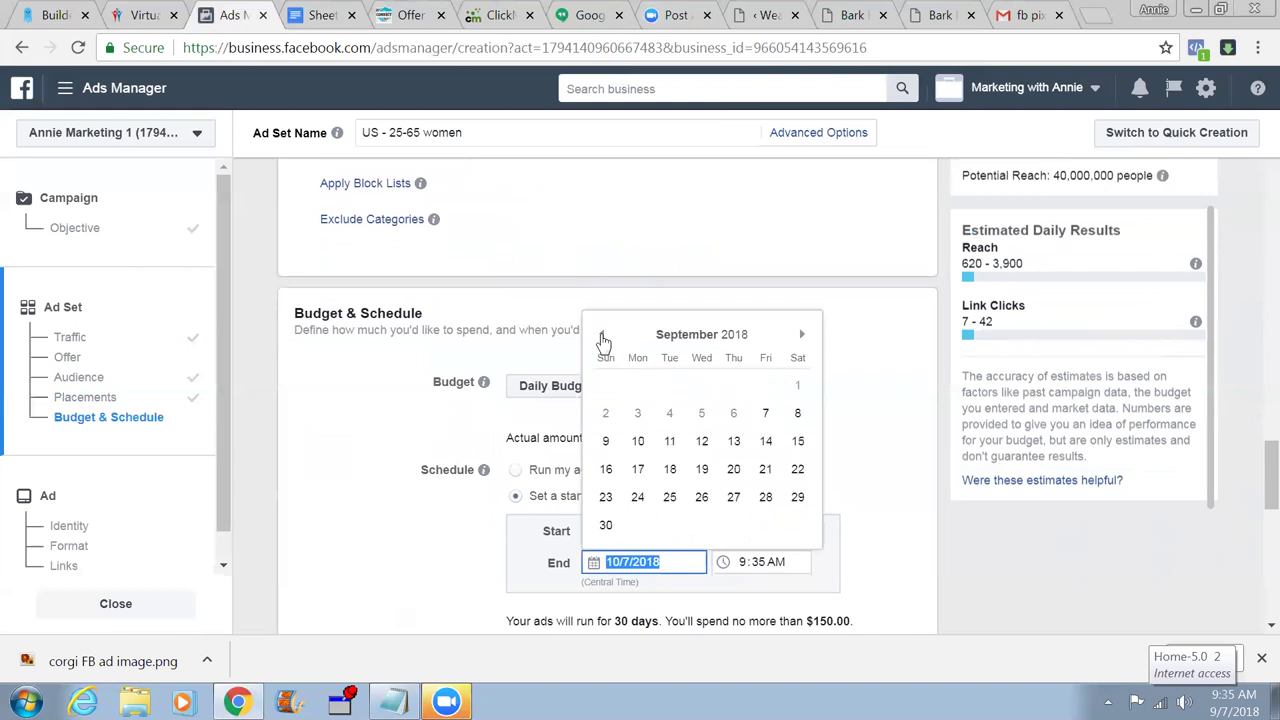
click(638, 450)
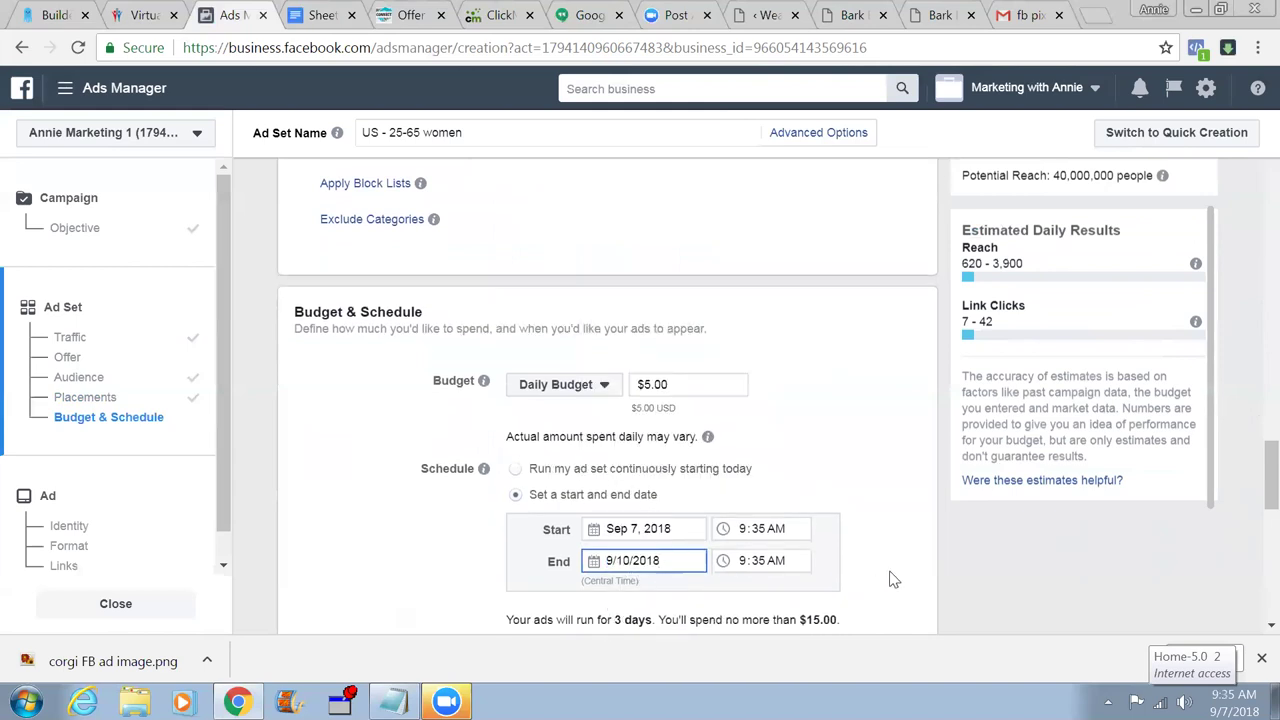
- Examine the ad delivery optimization choices, then the bid strategy, charging, ad scheduling and delivery type settings without changing them
scroll(890, 578, down, 2)
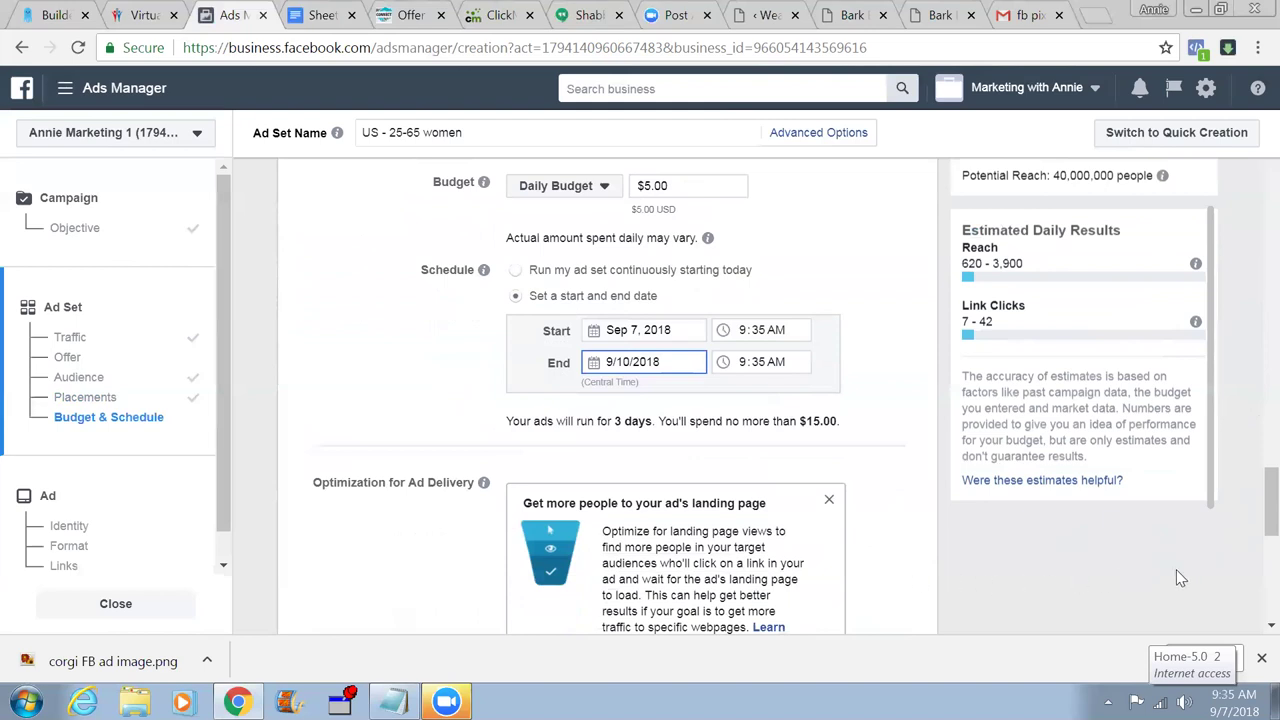
scroll(1180, 578, down, 1)
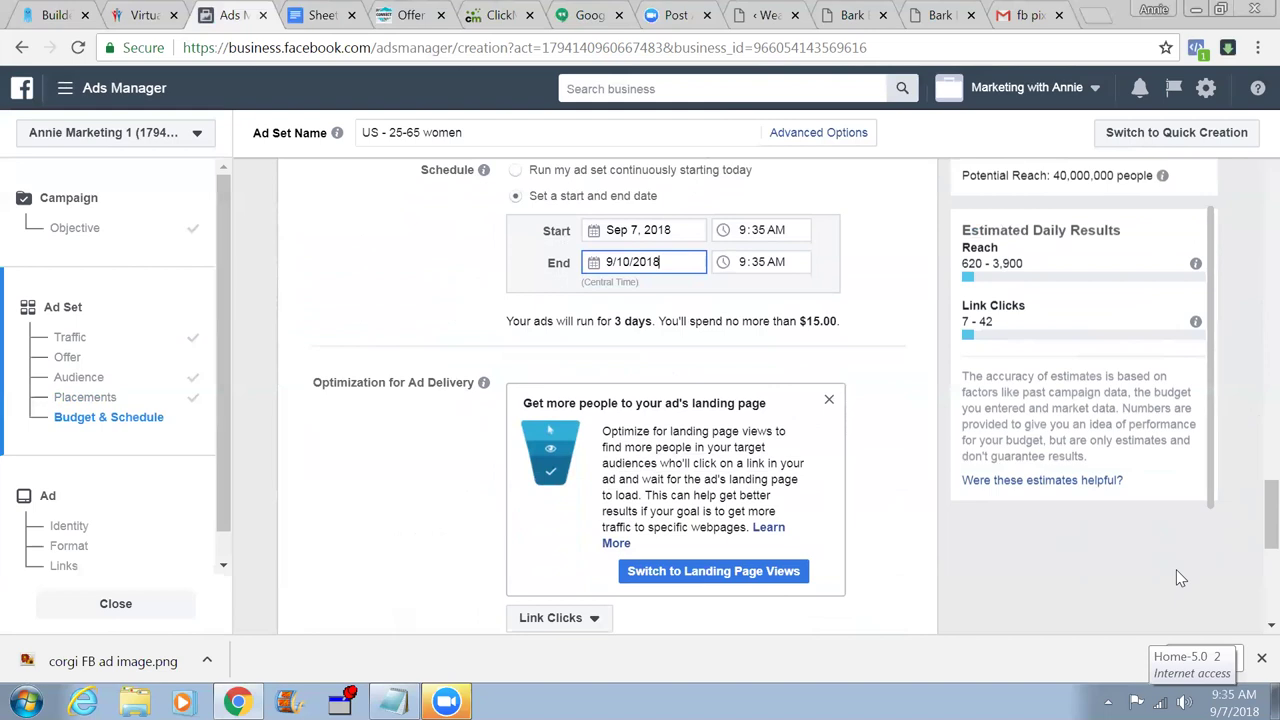
scroll(1178, 576, down, 2)
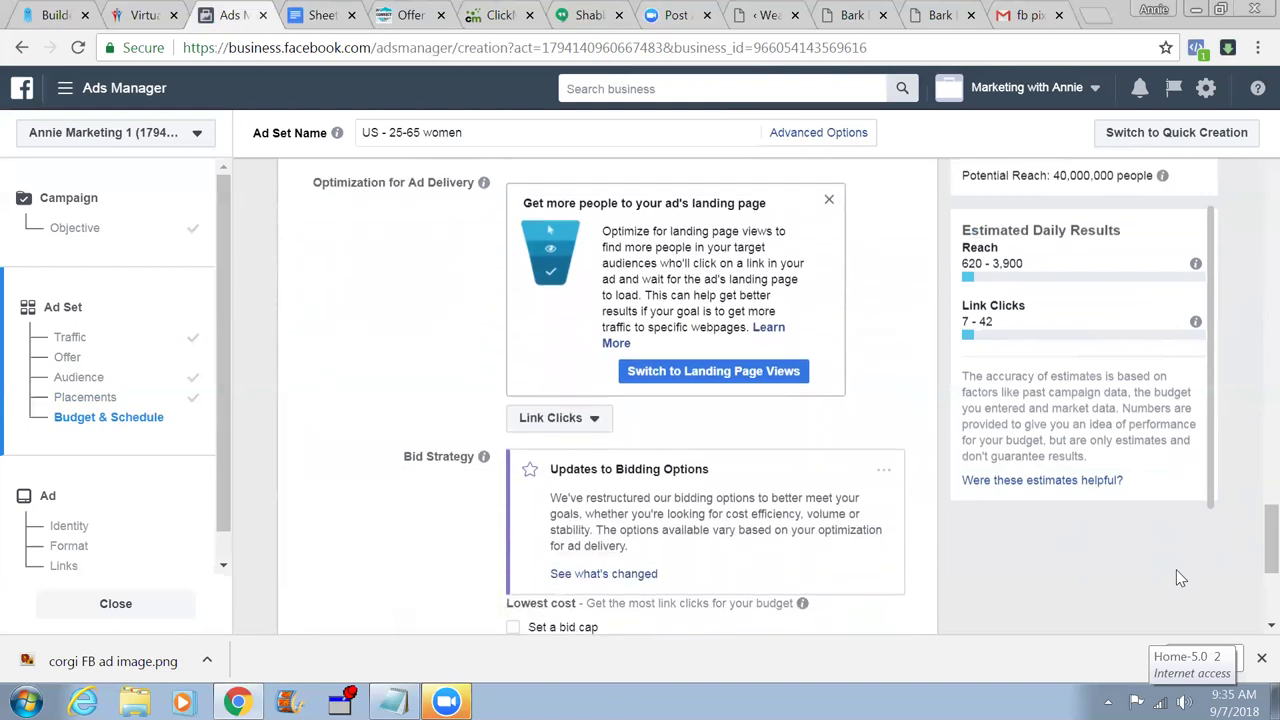
scroll(1177, 572, down, 1)
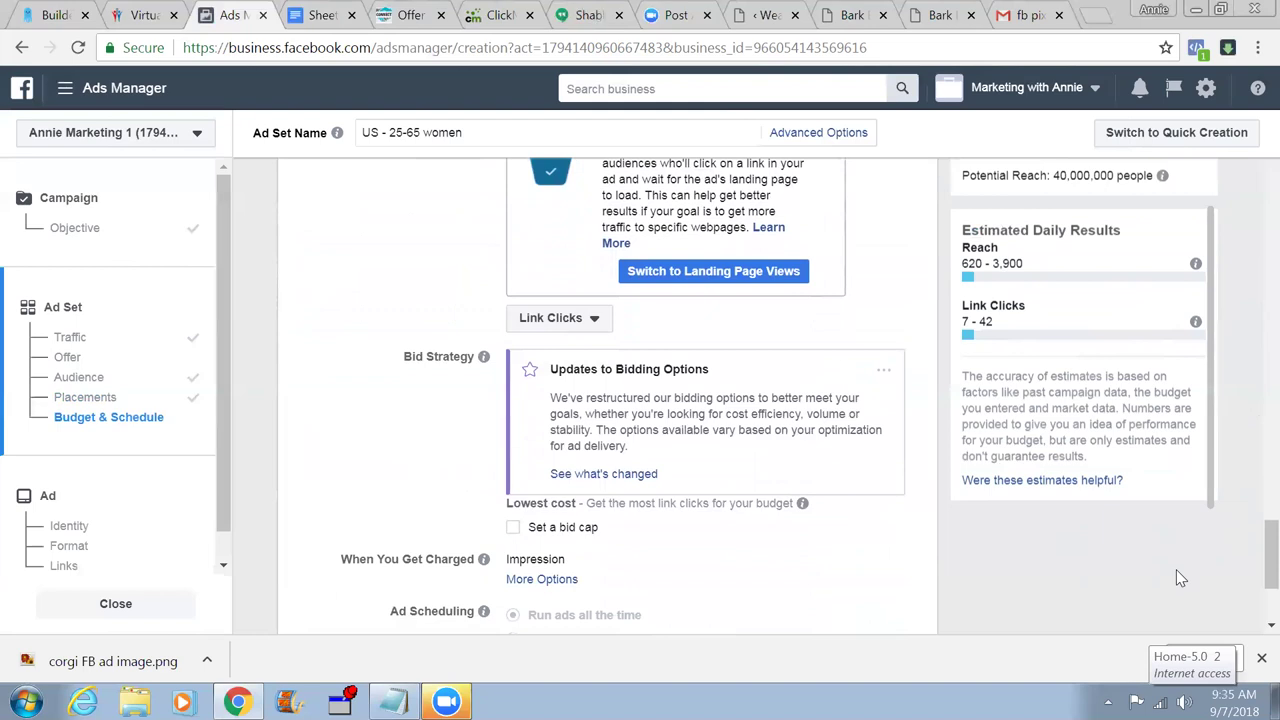
click(594, 320)
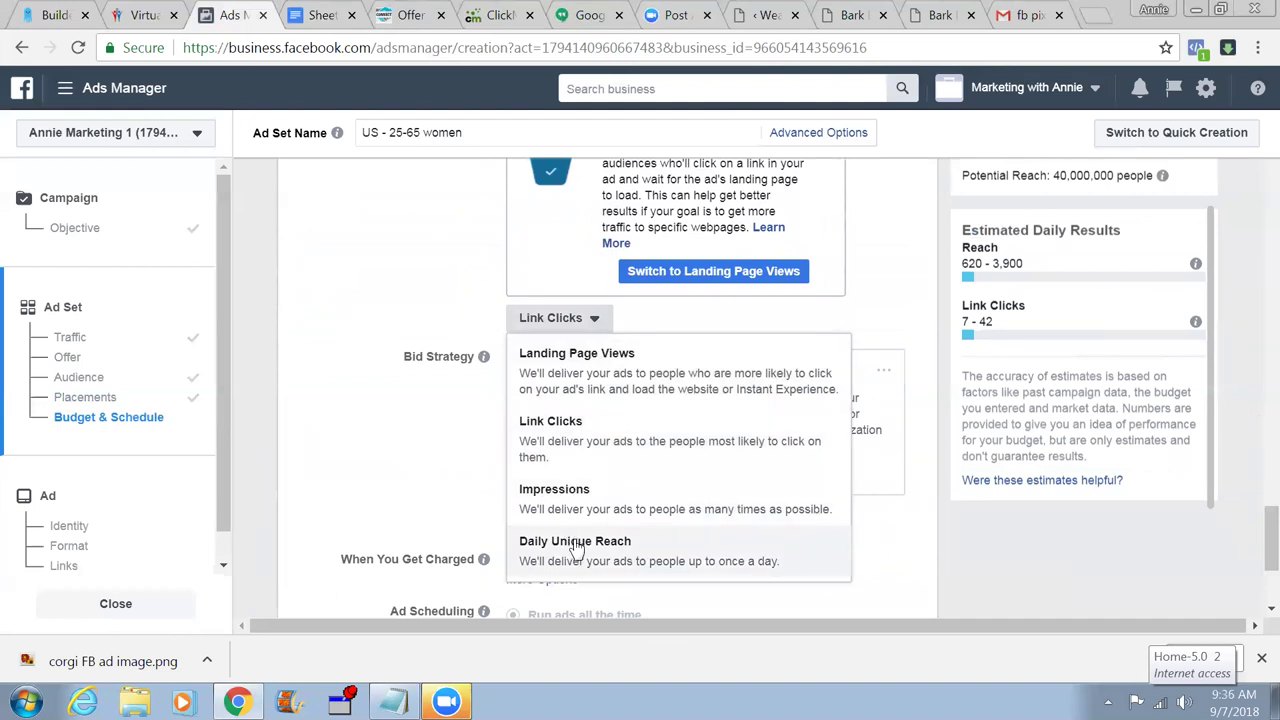
scroll(595, 549, down, 1)
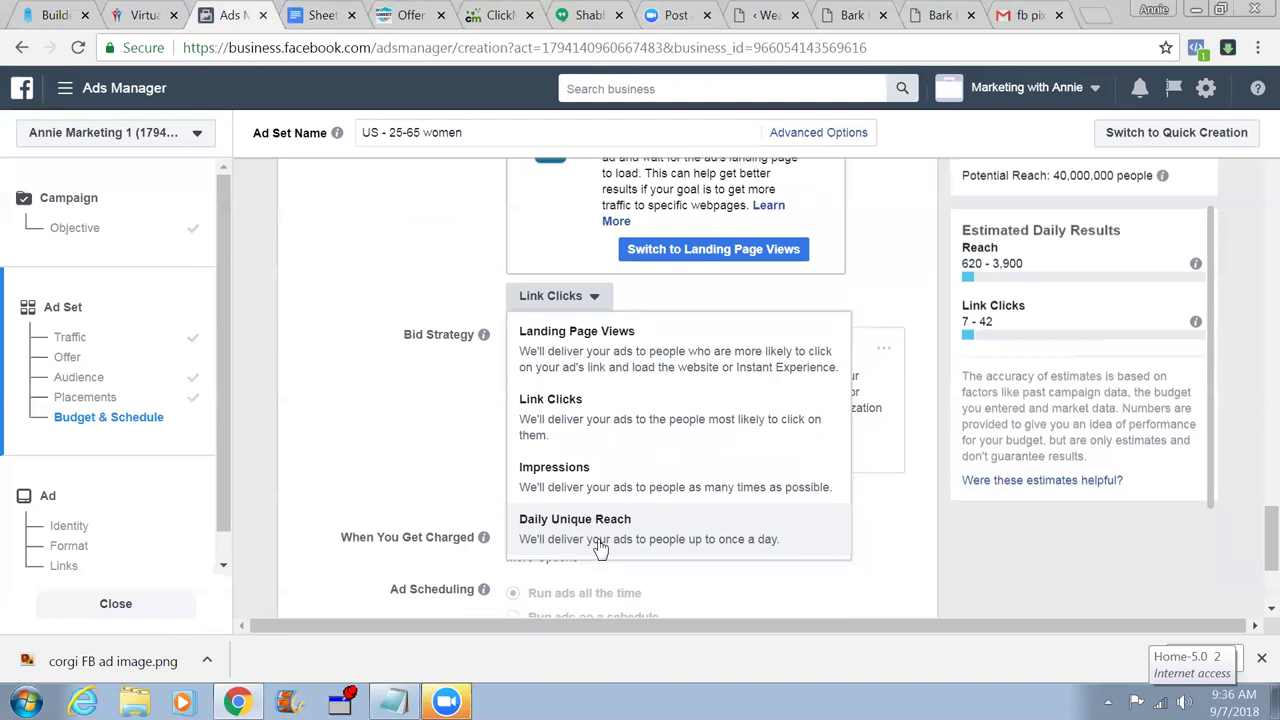
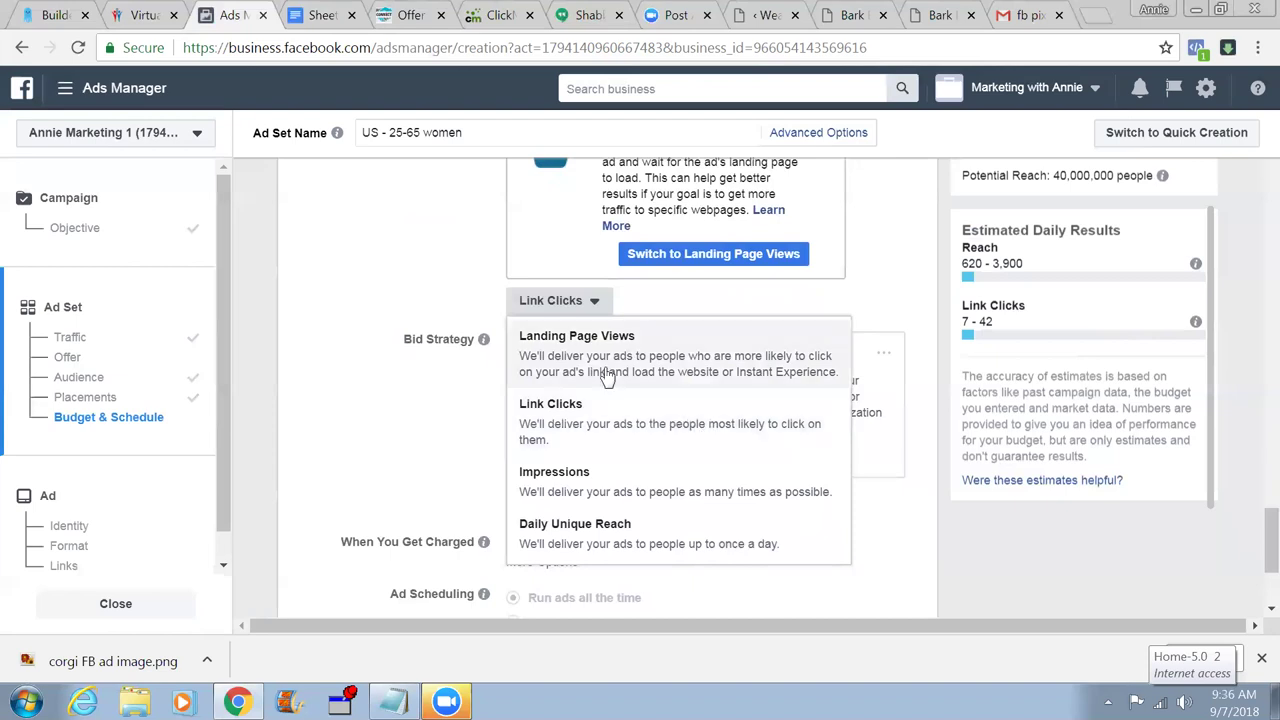
click(458, 386)
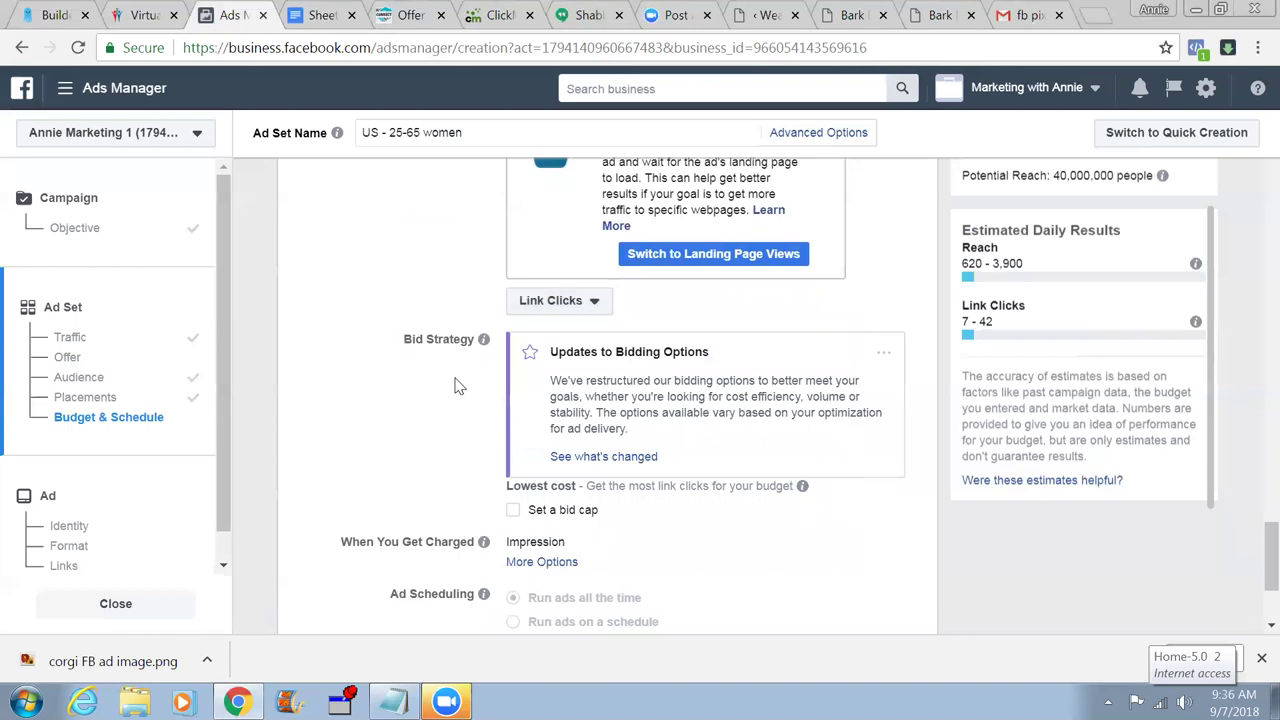
scroll(458, 386, down, 3)
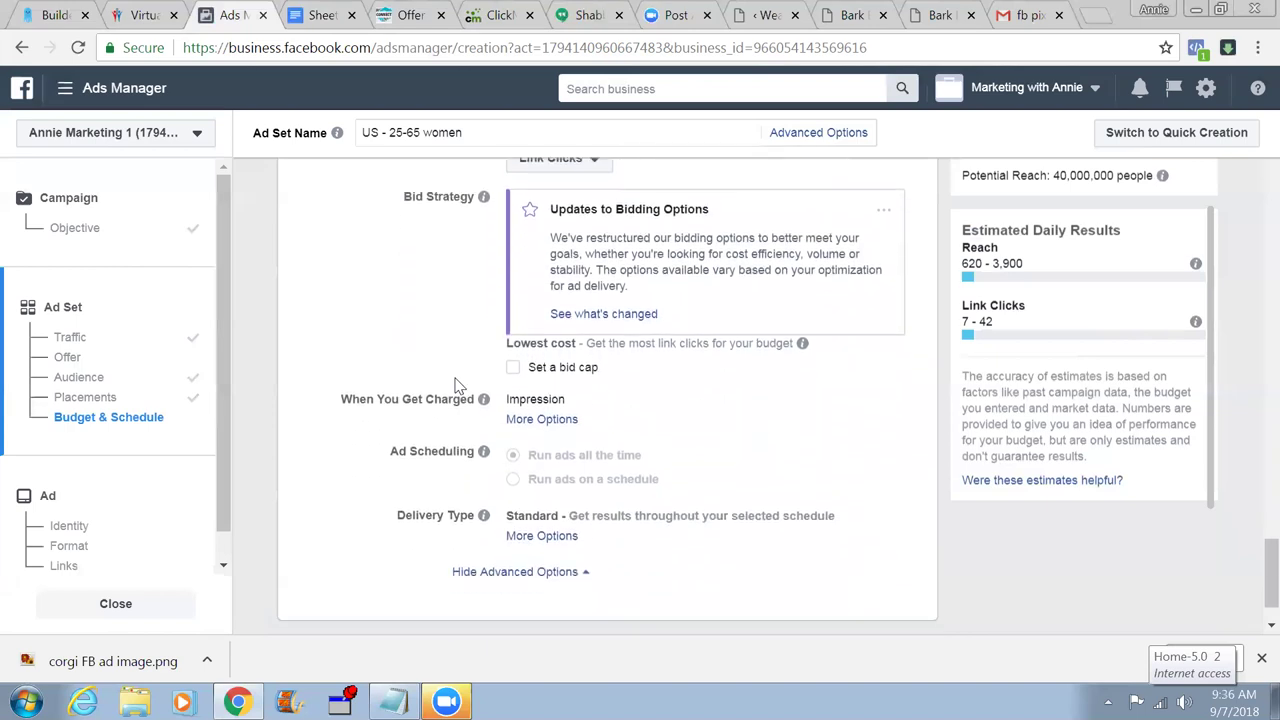
scroll(455, 385, up, 3)
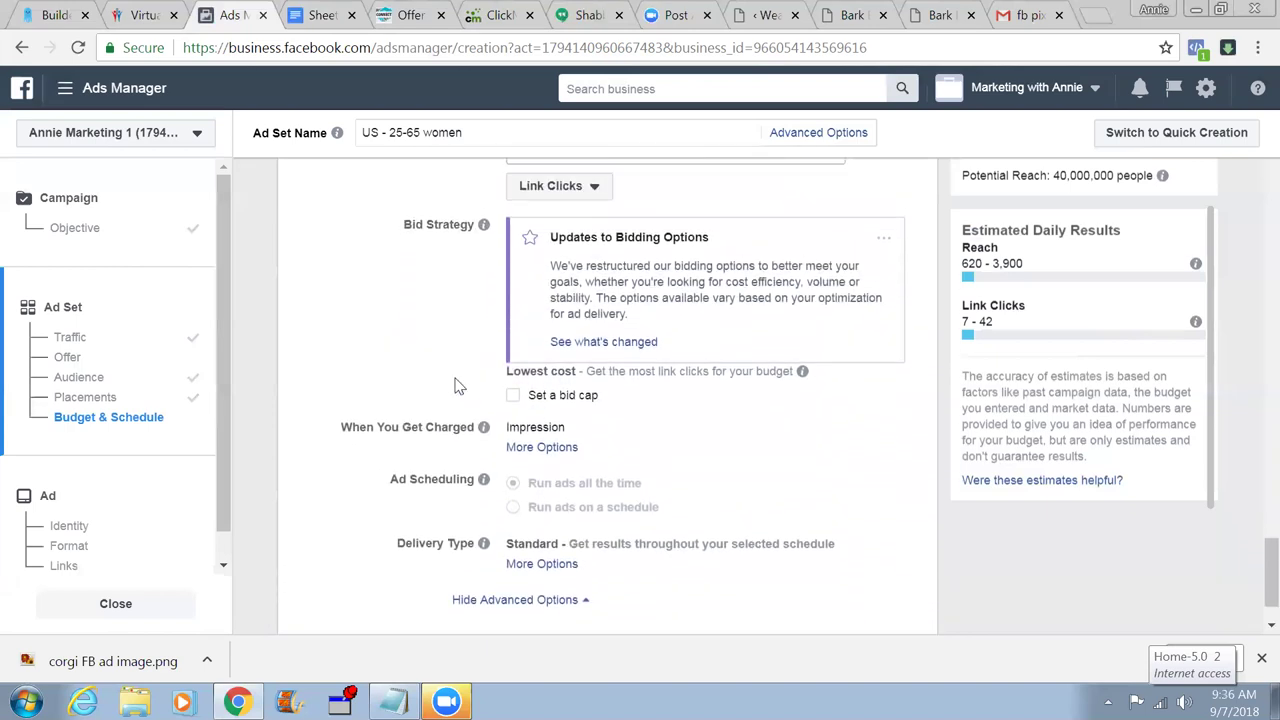
scroll(455, 386, up, 8)
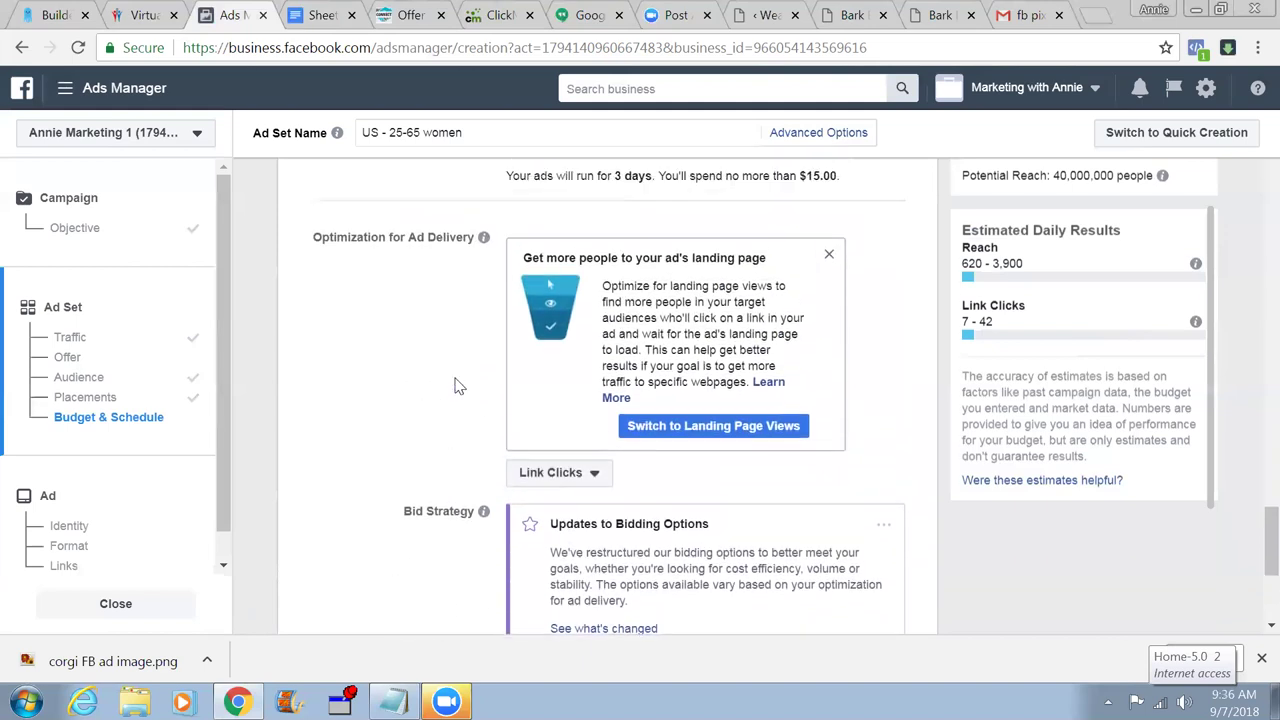
scroll(455, 386, up, 2)
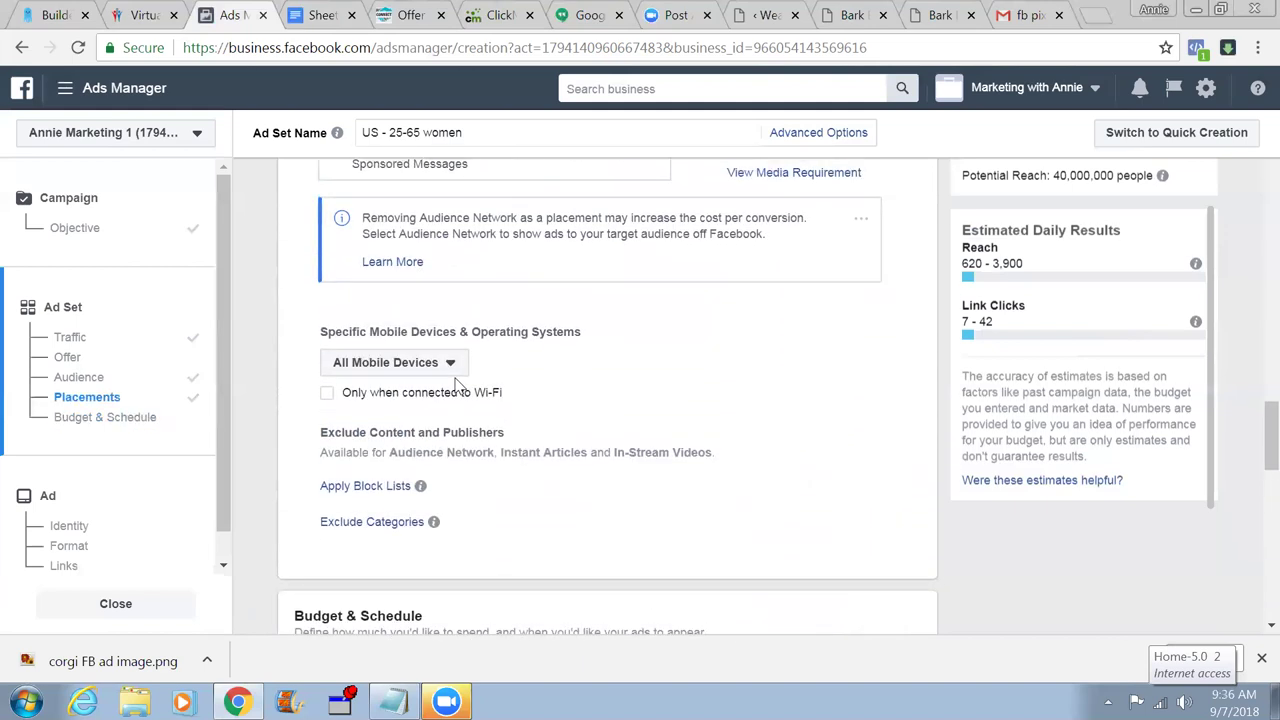
scroll(455, 385, up, 1)
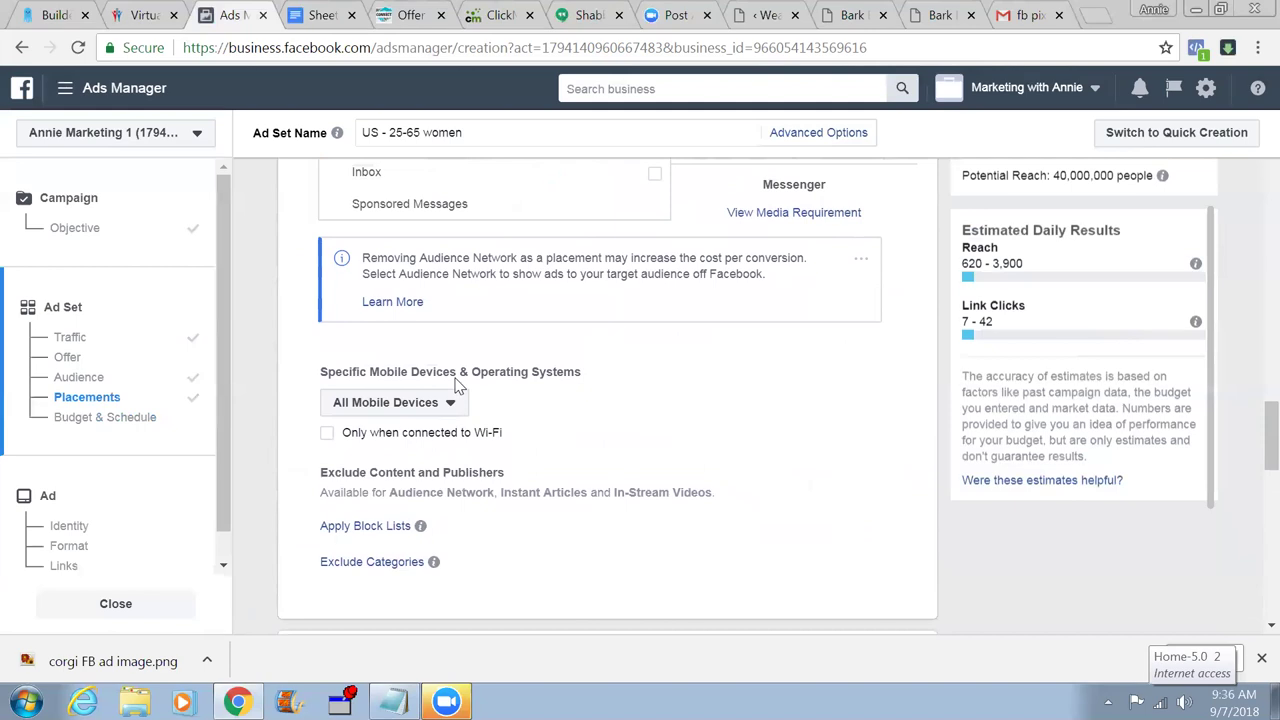
- Examine the choices for specific mobile devices and operating systems in the ad set's placements without changing the selection
scroll(455, 386, up, 1)
scroll(455, 386, down, 2)
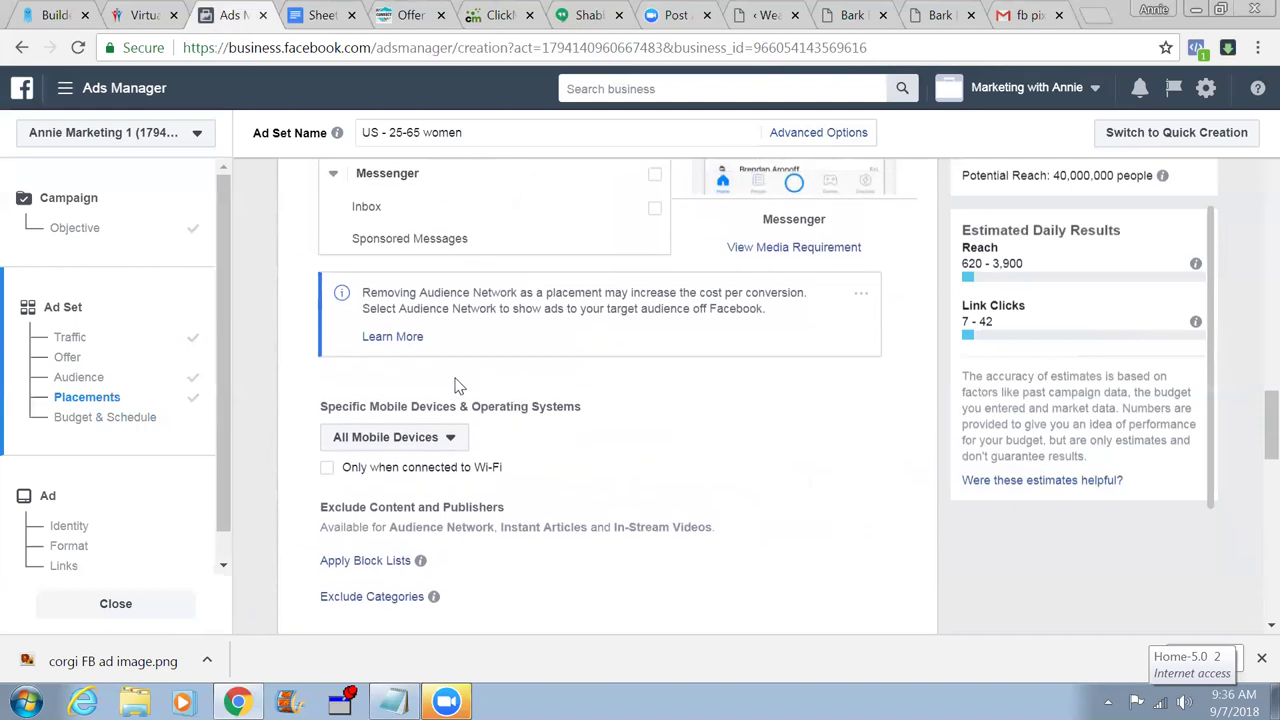
scroll(455, 386, down, 2)
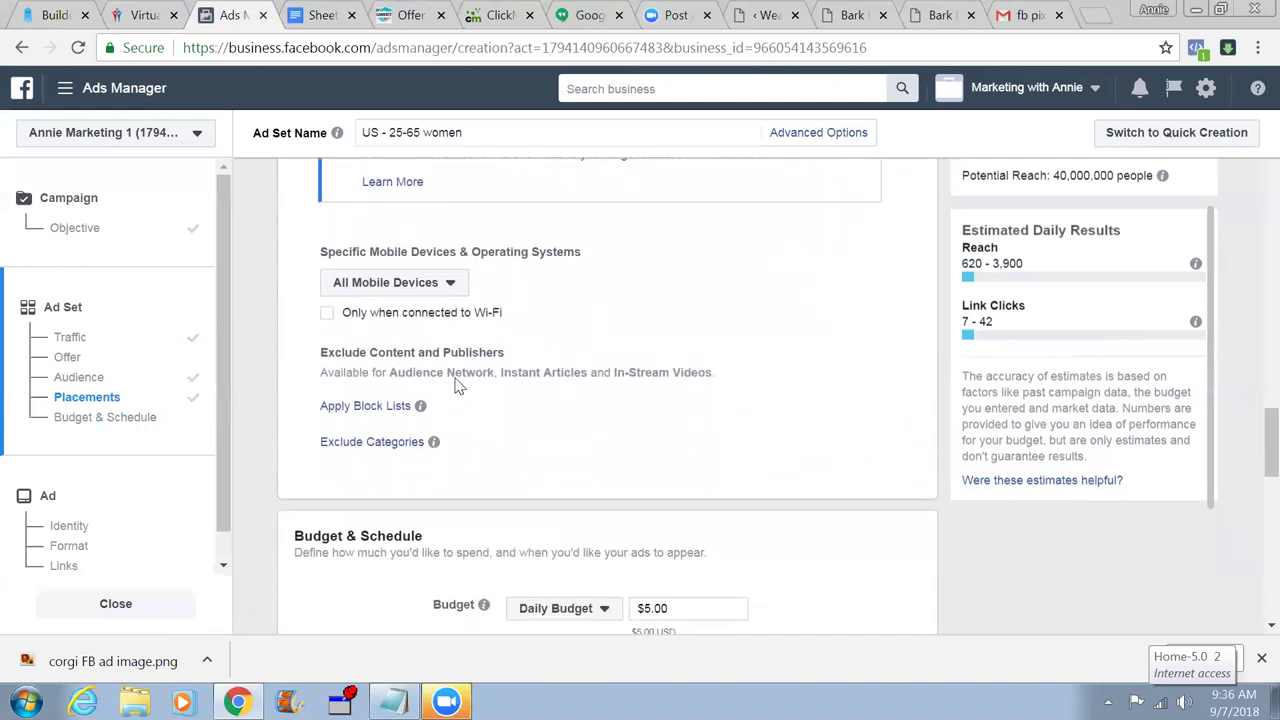
click(442, 287)
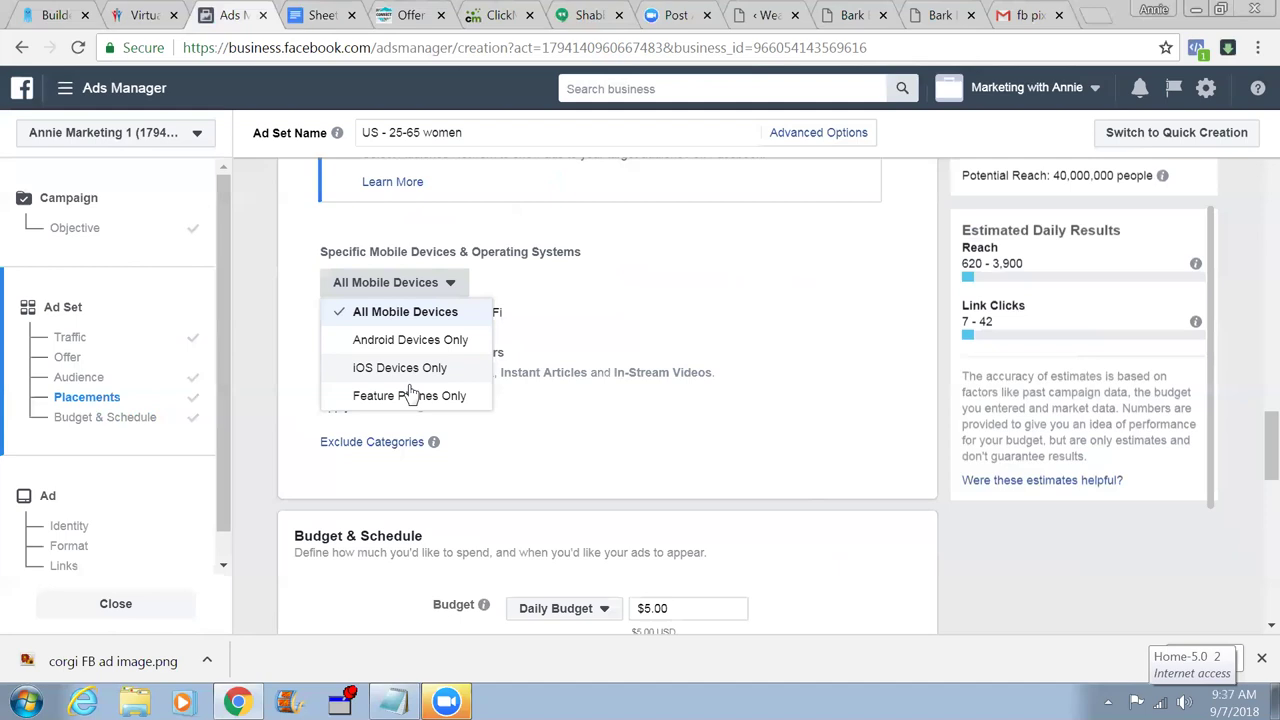
click(288, 390)
- Review the ad set's placements, saved audience, budget and schedule, and continue to the ad setup
scroll(288, 390, up, 4)
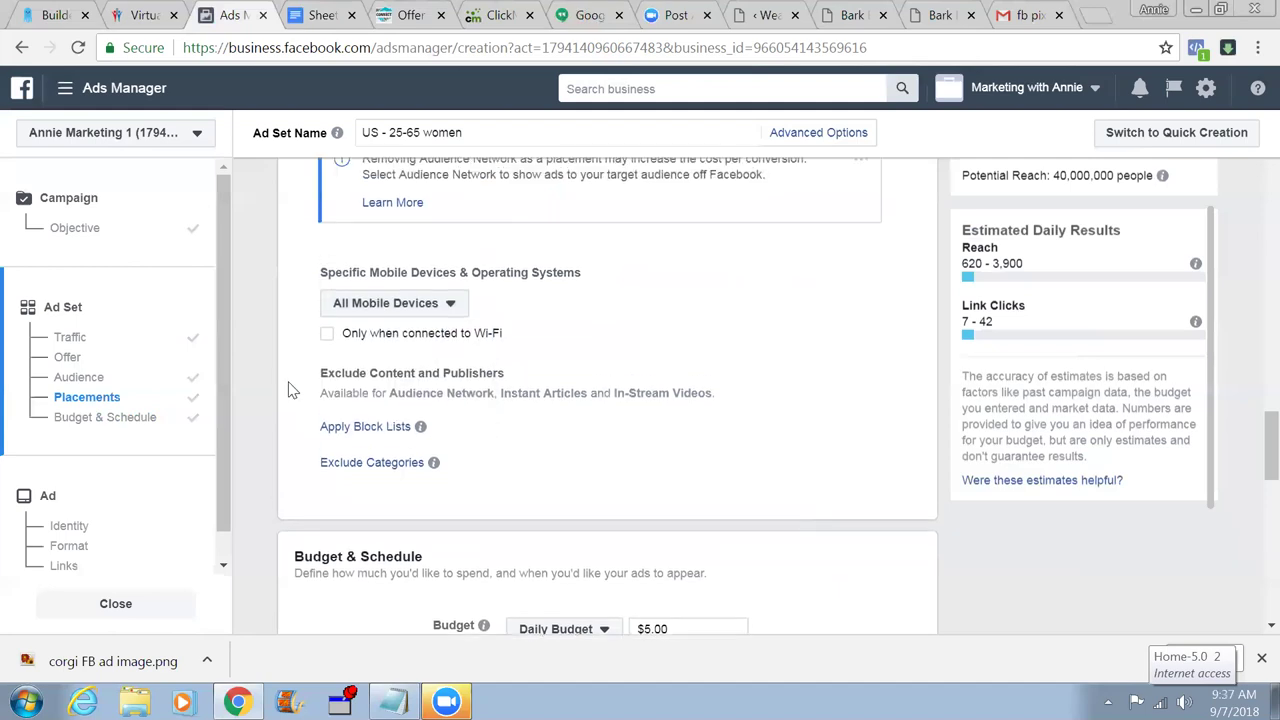
scroll(288, 390, up, 3)
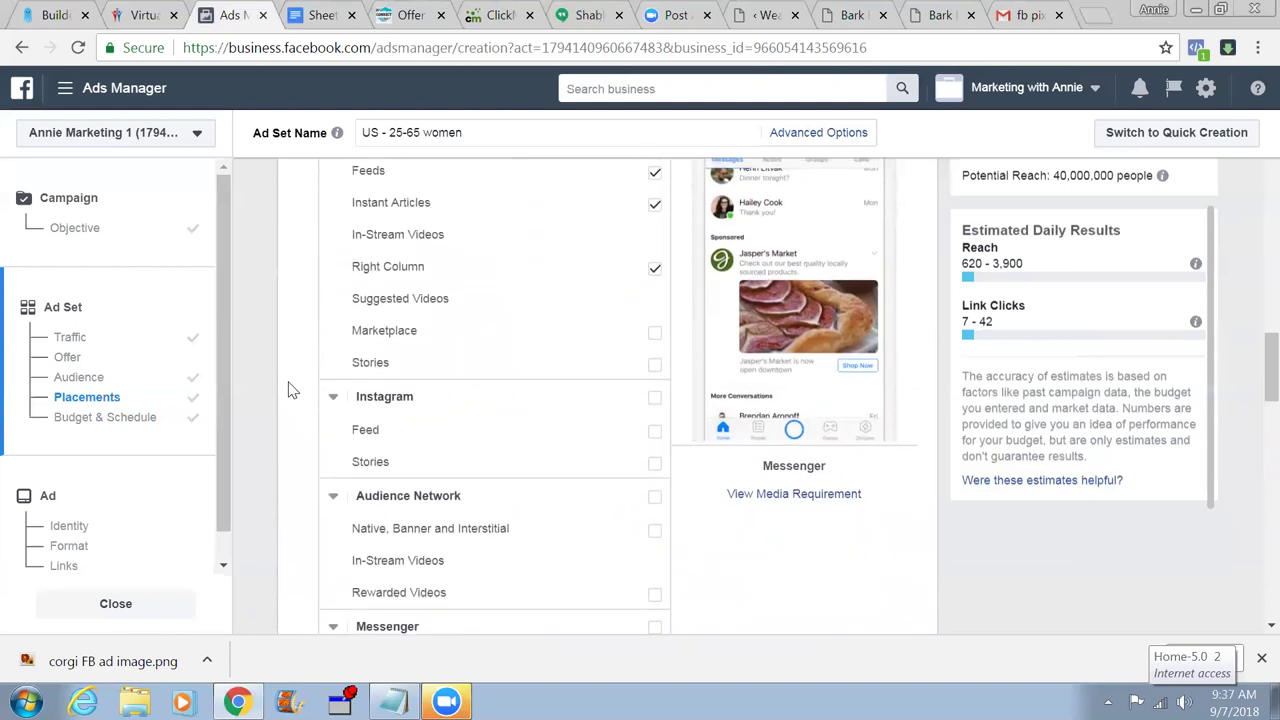
scroll(288, 390, up, 2)
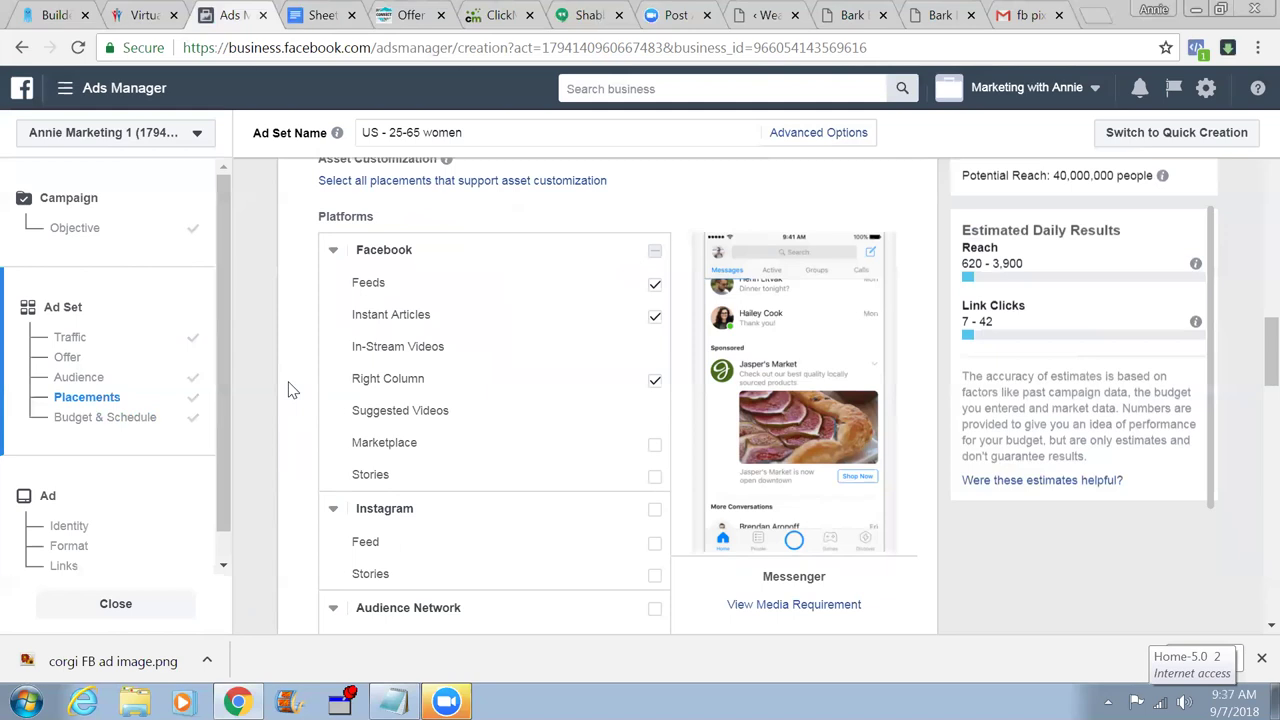
scroll(290, 390, up, 2)
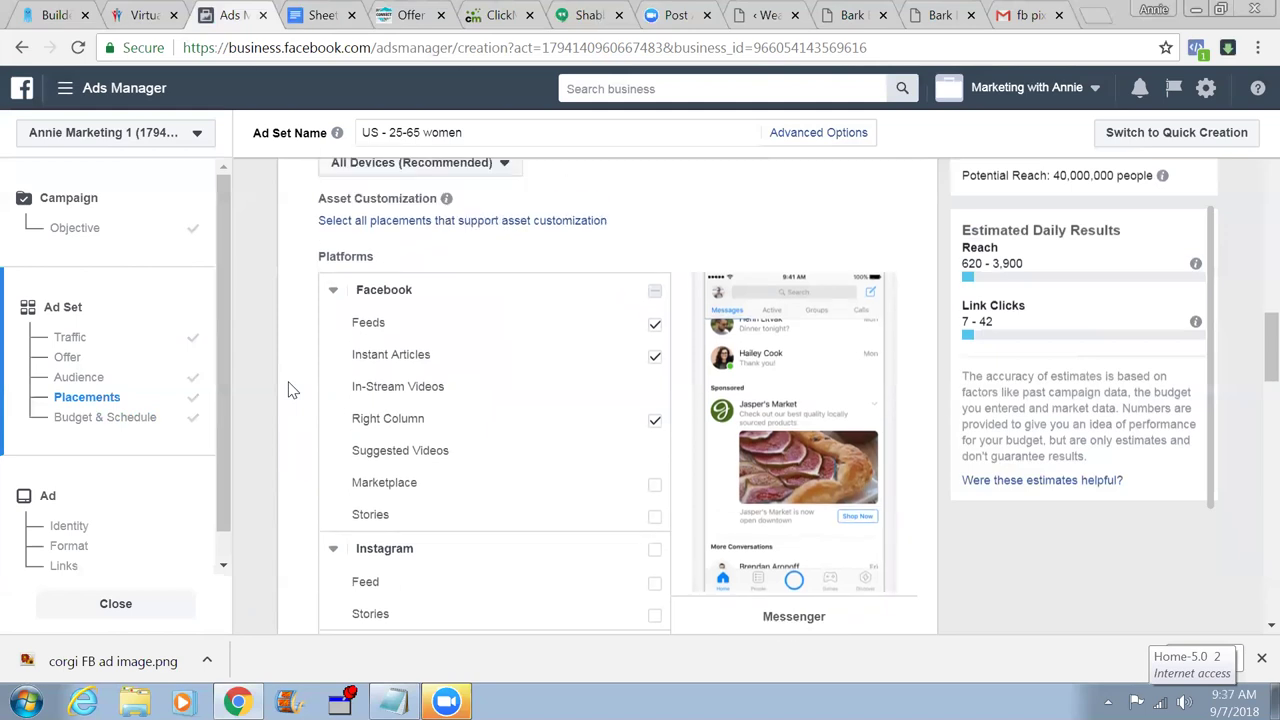
scroll(290, 390, up, 4)
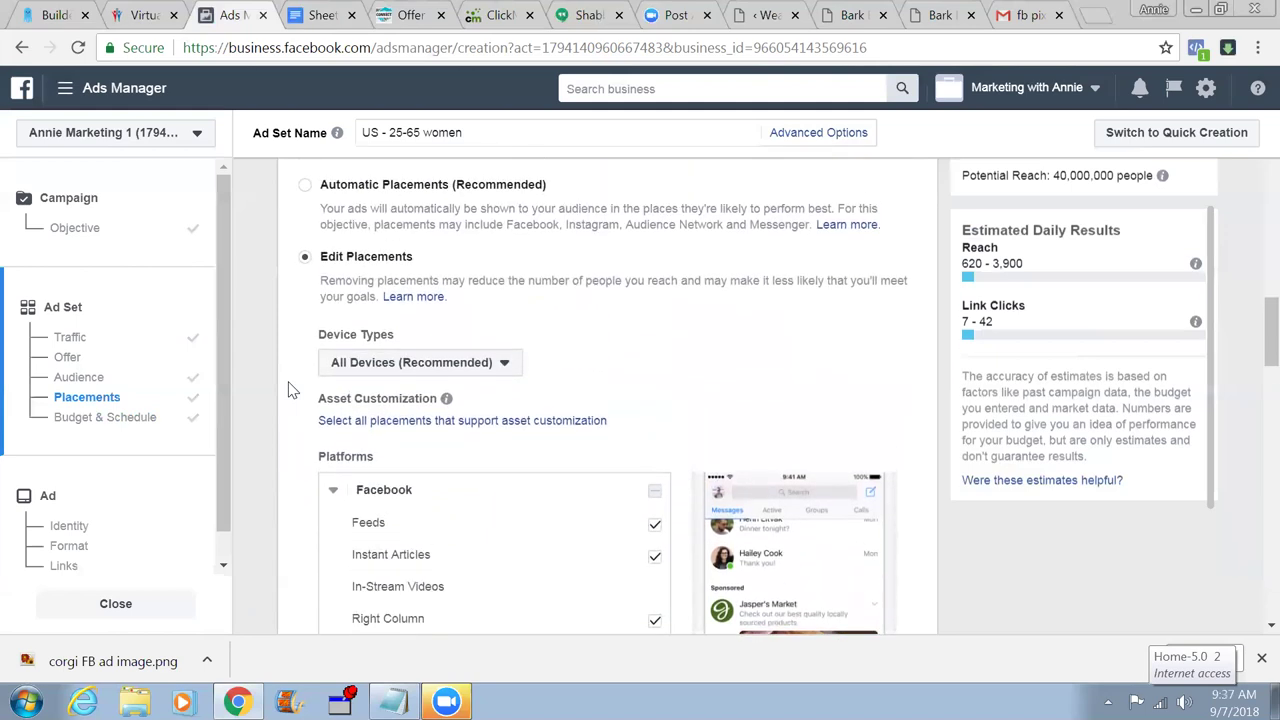
scroll(290, 390, up, 5)
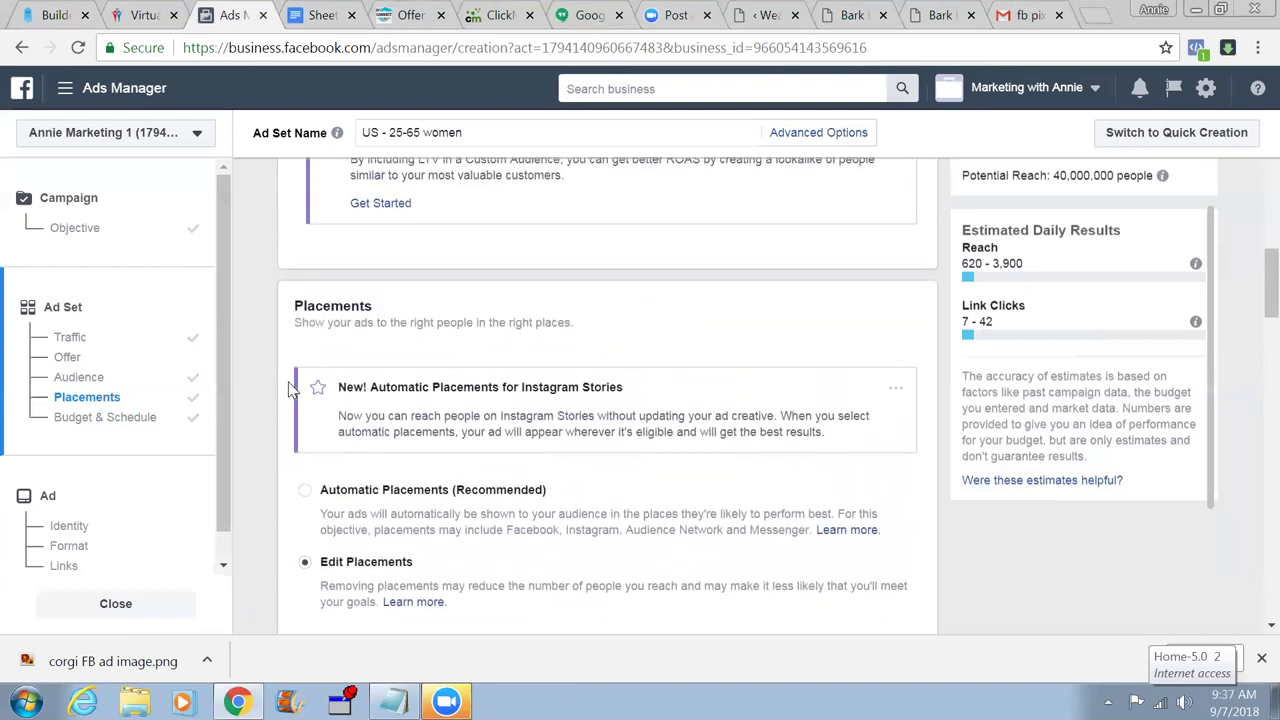
scroll(290, 390, up, 3)
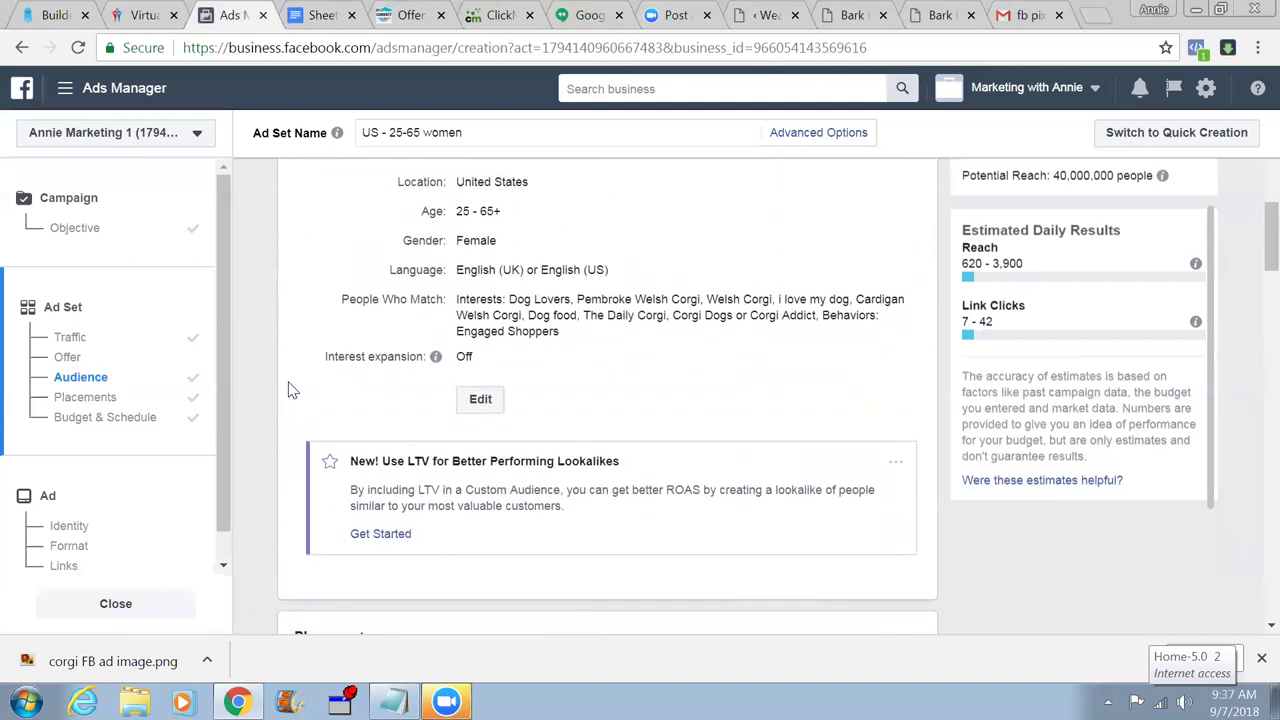
scroll(290, 390, up, 2)
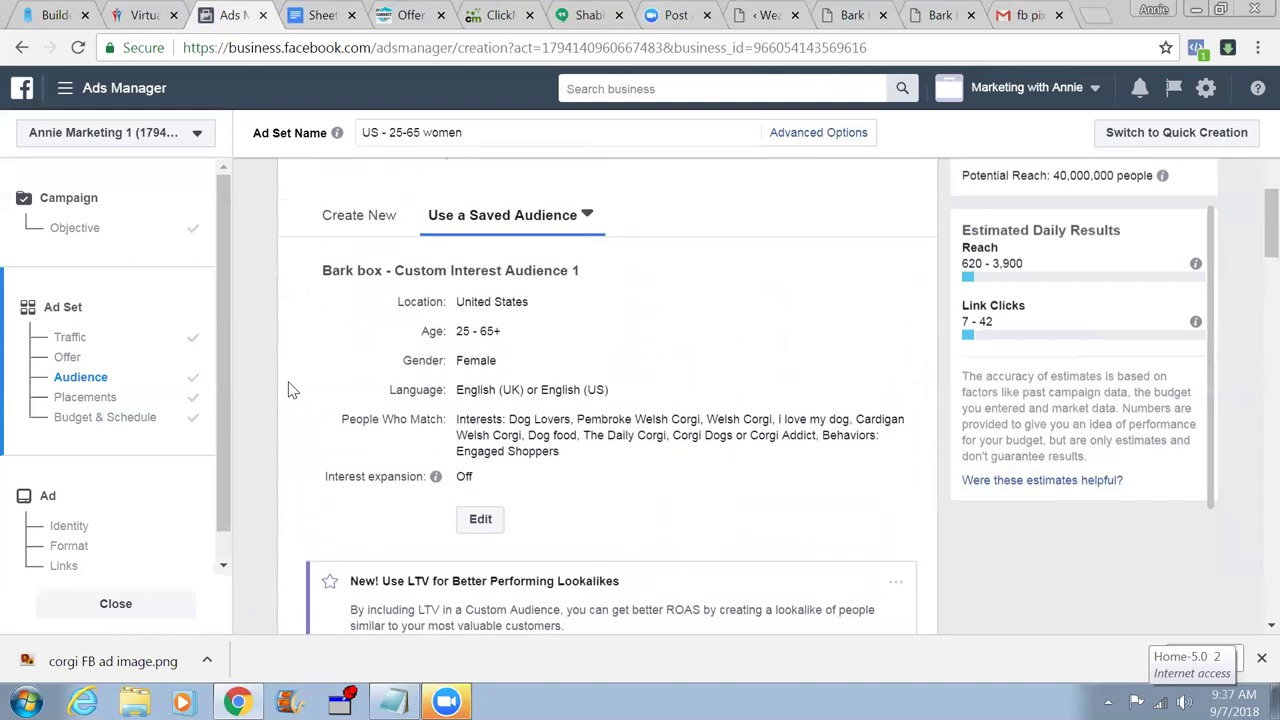
scroll(290, 390, down, 1)
scroll(290, 390, down, 3)
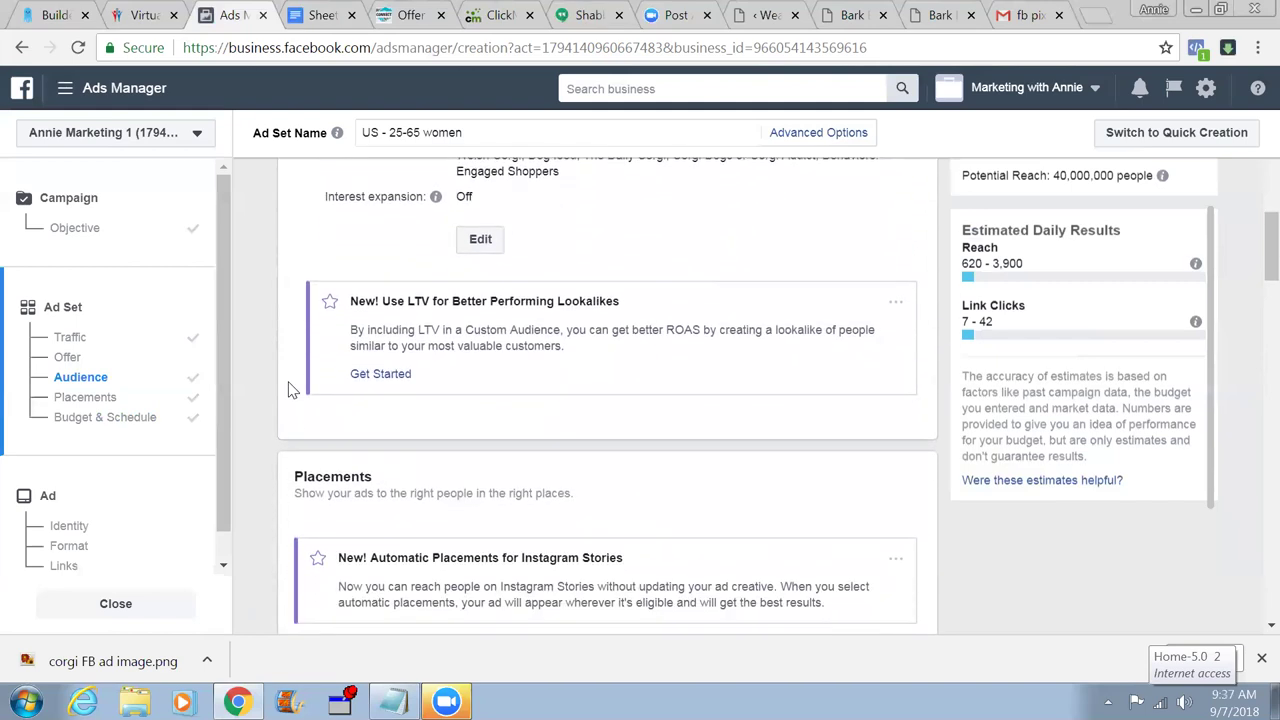
scroll(290, 390, down, 6)
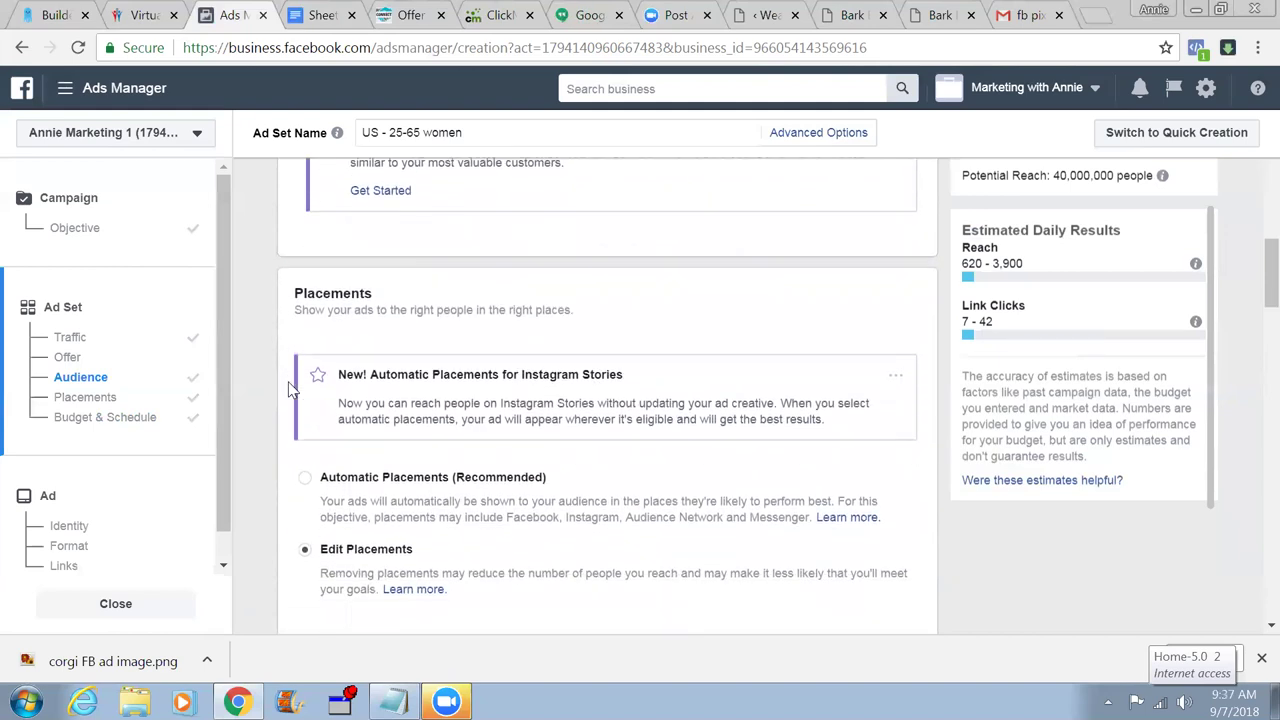
scroll(290, 390, down, 1)
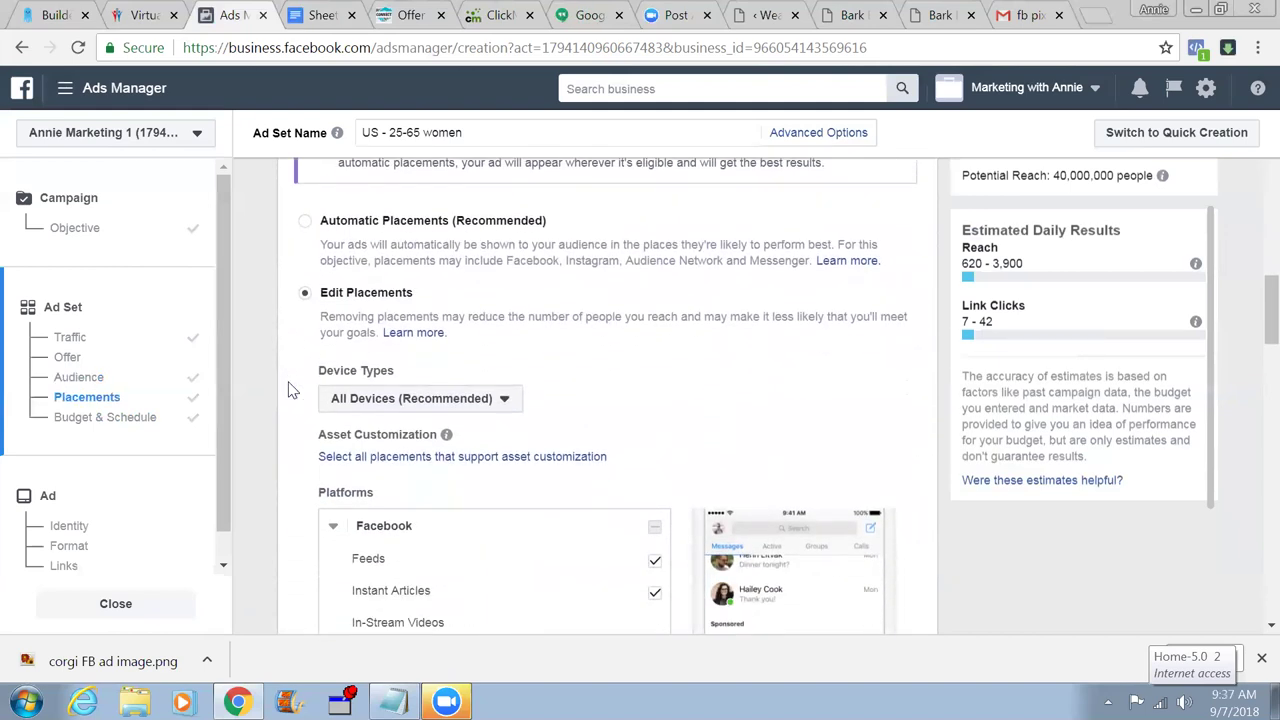
scroll(290, 390, down, 5)
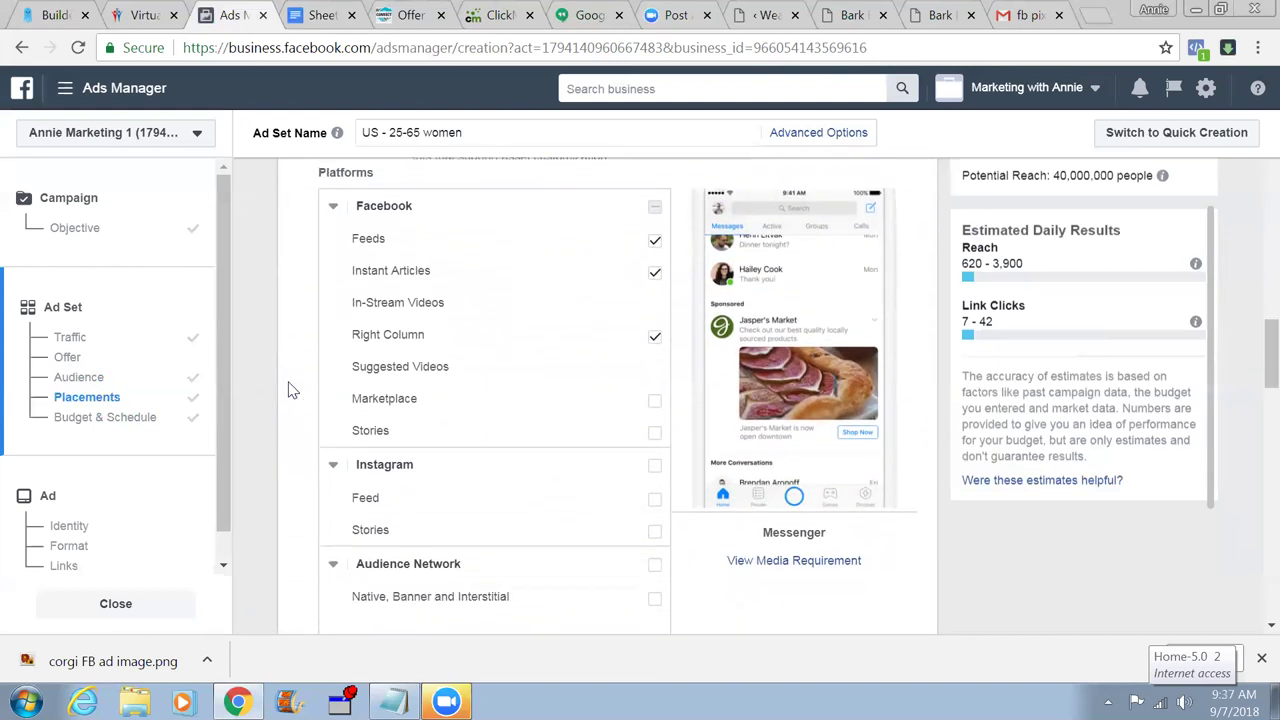
scroll(290, 390, down, 8)
scroll(290, 390, down, 7)
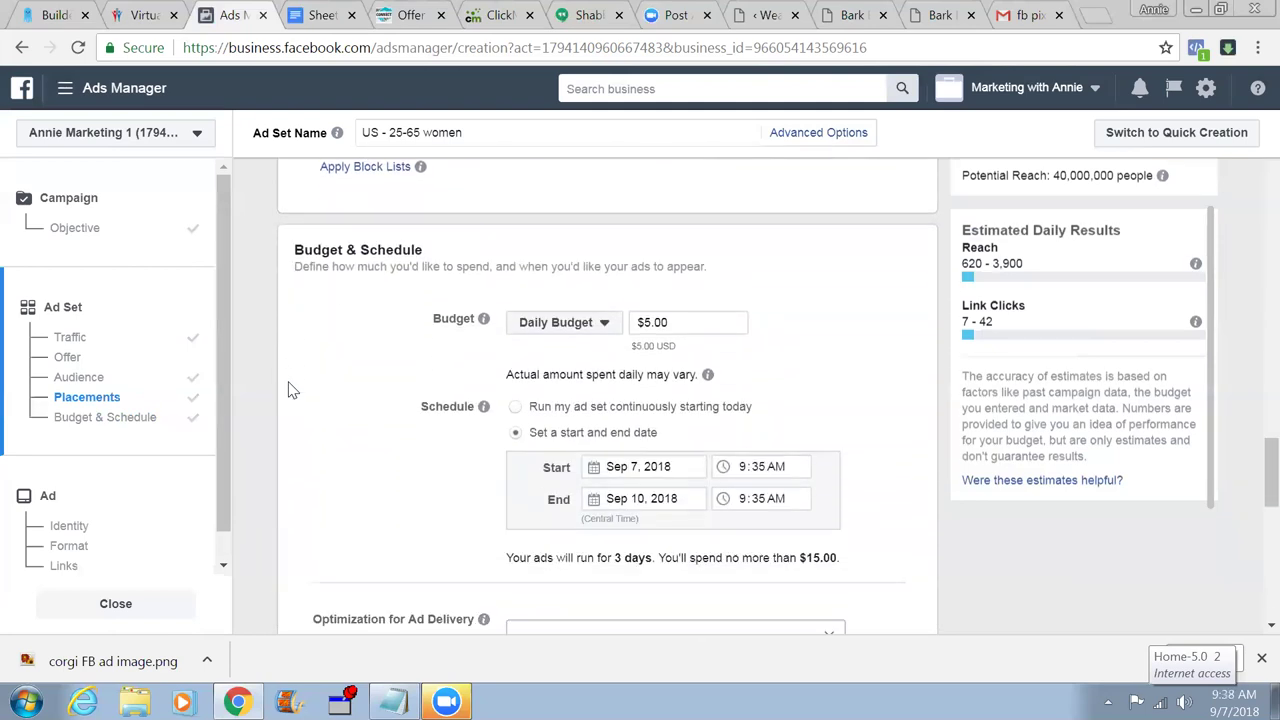
scroll(290, 390, down, 12)
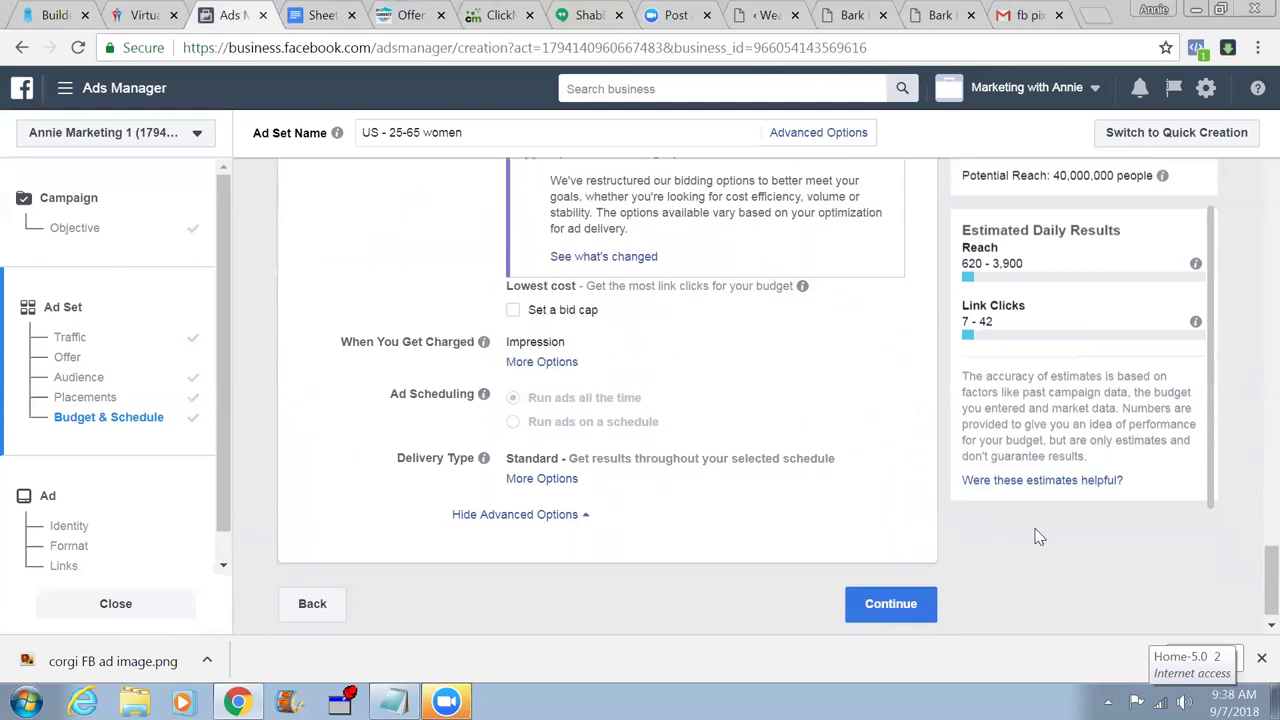
click(888, 607)
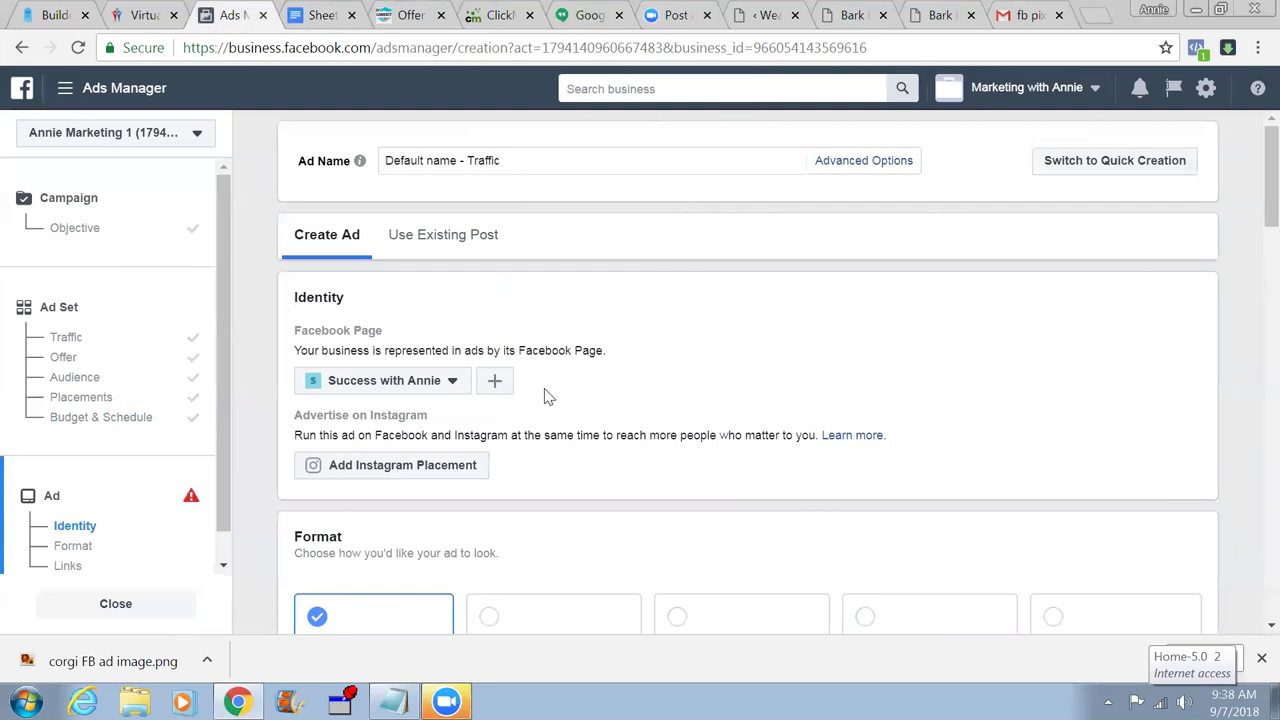
- Look through the categories for creating a new Facebook Page, cancel, and choose the existing "Corgis - Best Dog Breeds Of All..." page as the ad's identity
click(497, 384)
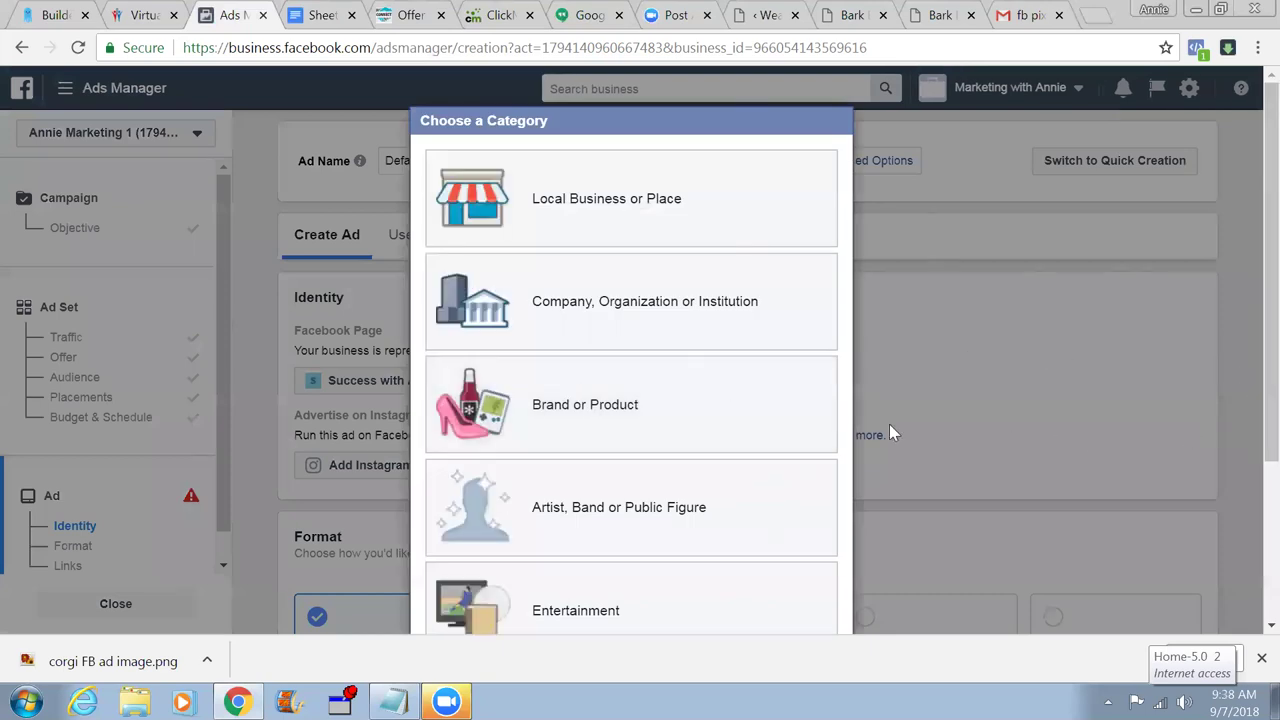
scroll(940, 520, down, 1)
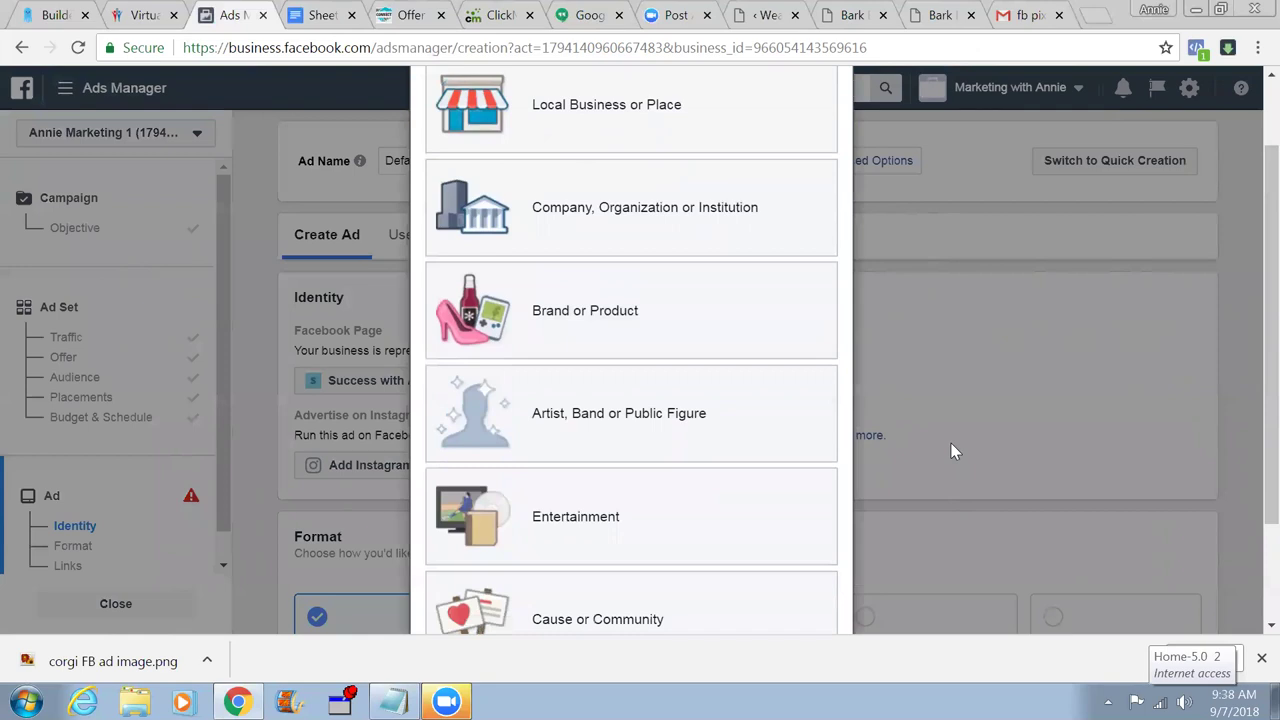
scroll(908, 349, up, 1)
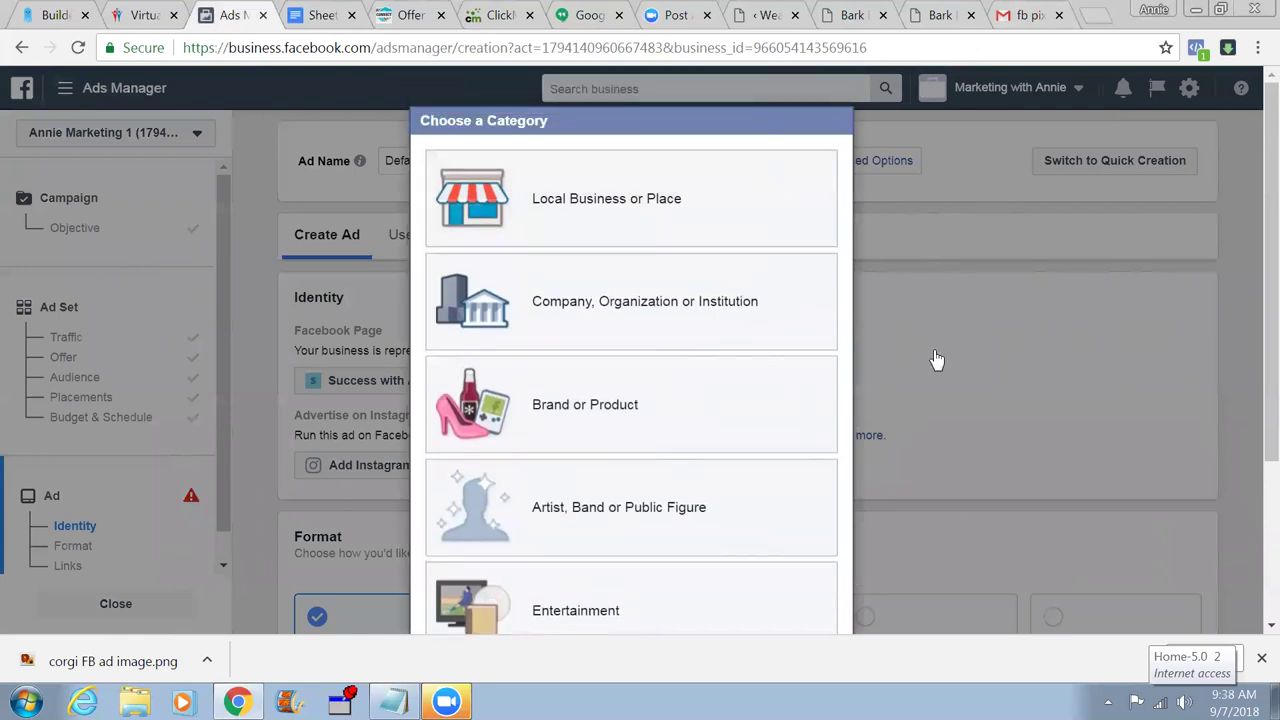
scroll(956, 437, down, 3)
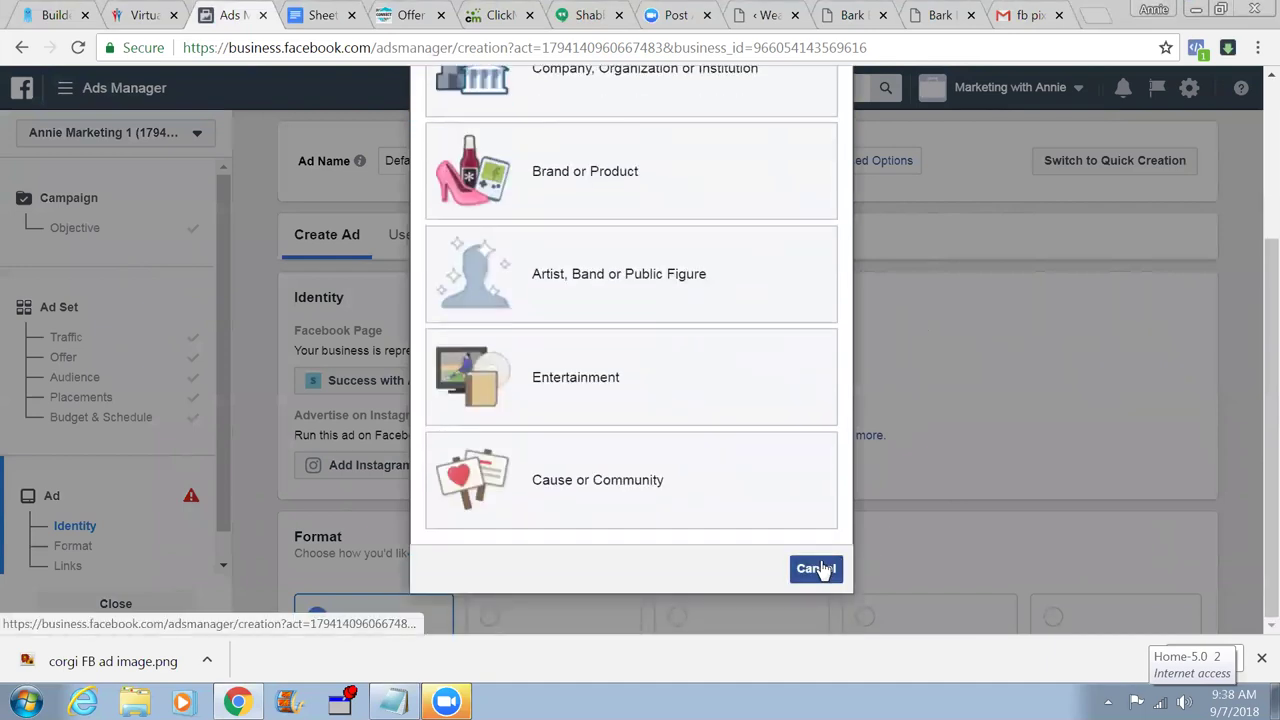
click(820, 568)
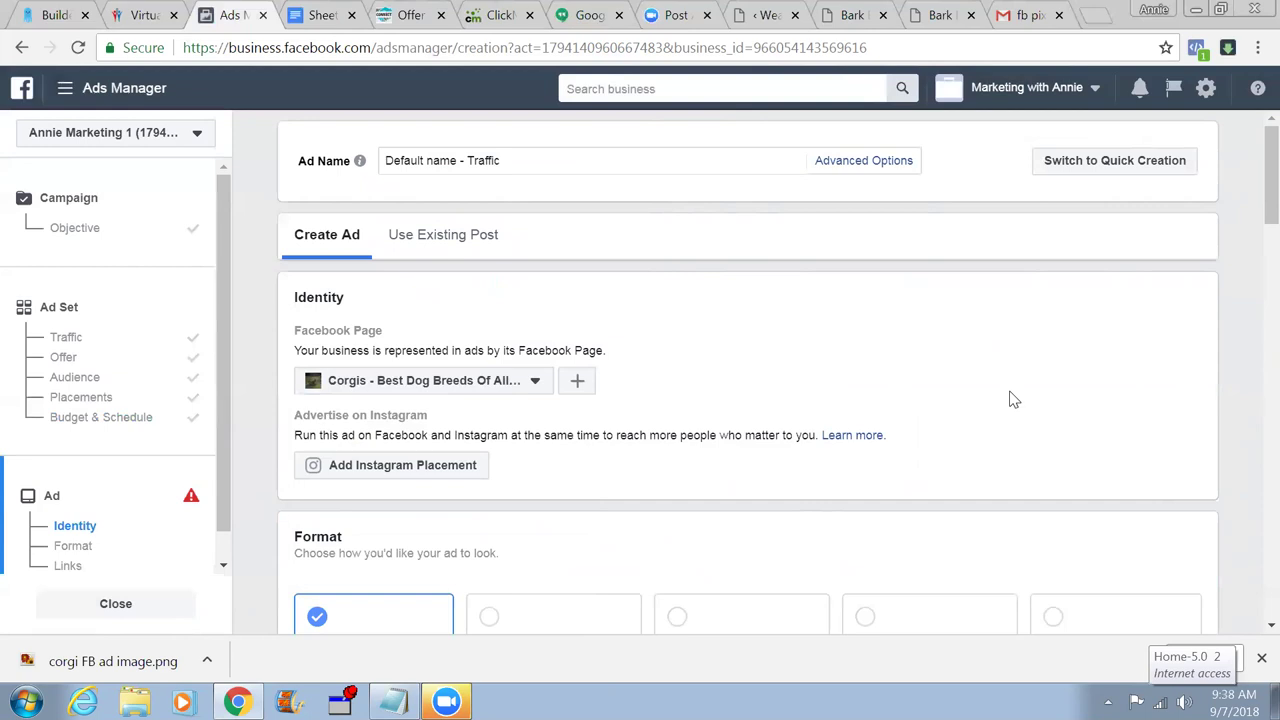
- Set the ad's format to Single Image
scroll(1010, 400, down, 2)
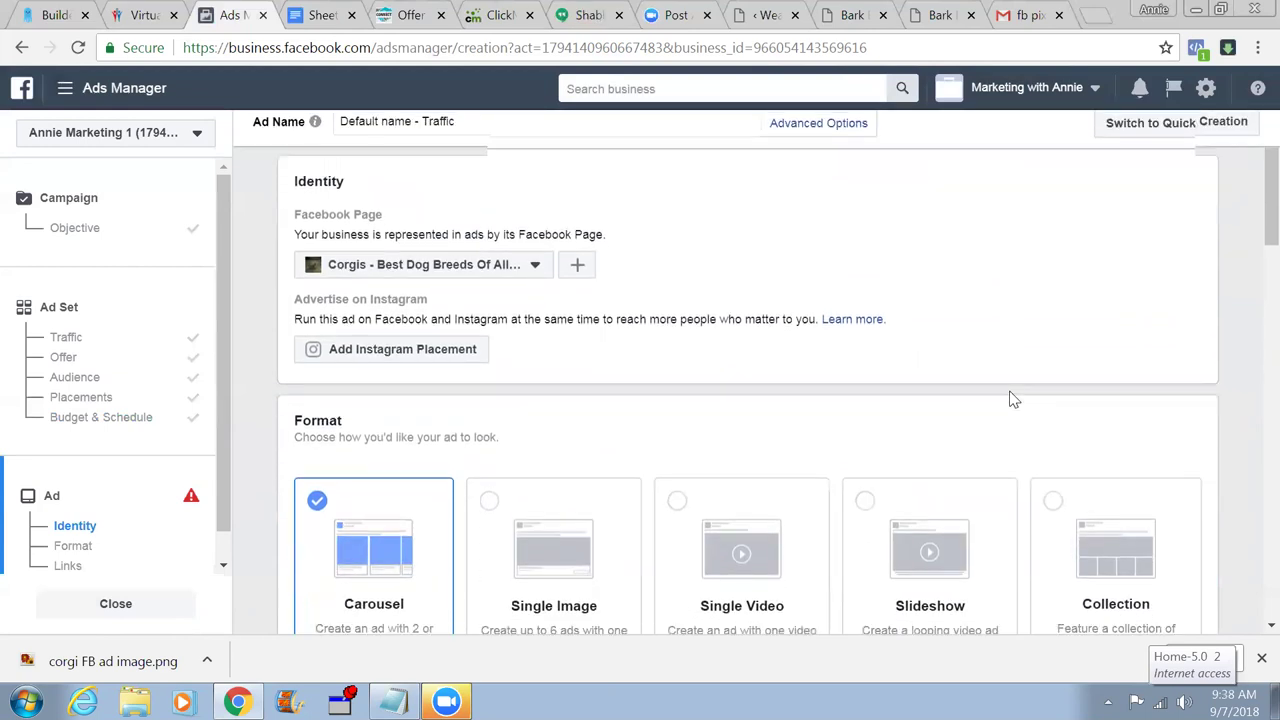
scroll(1010, 400, down, 2)
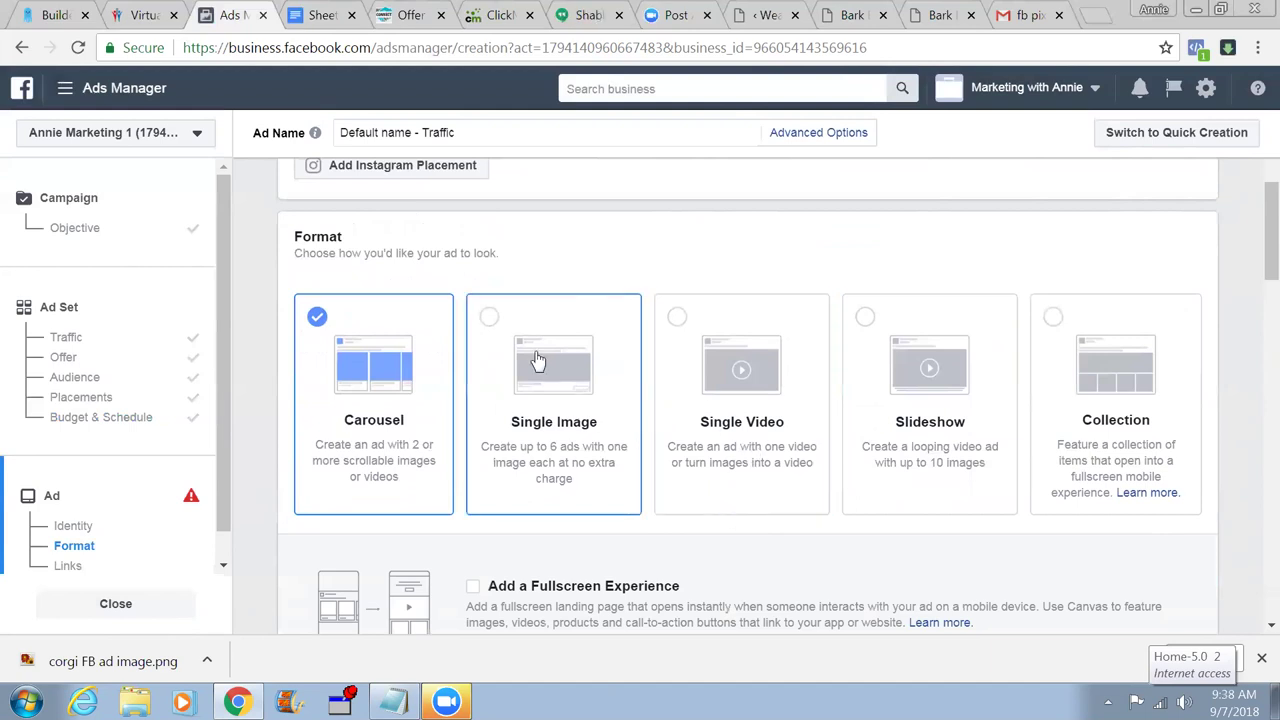
click(493, 330)
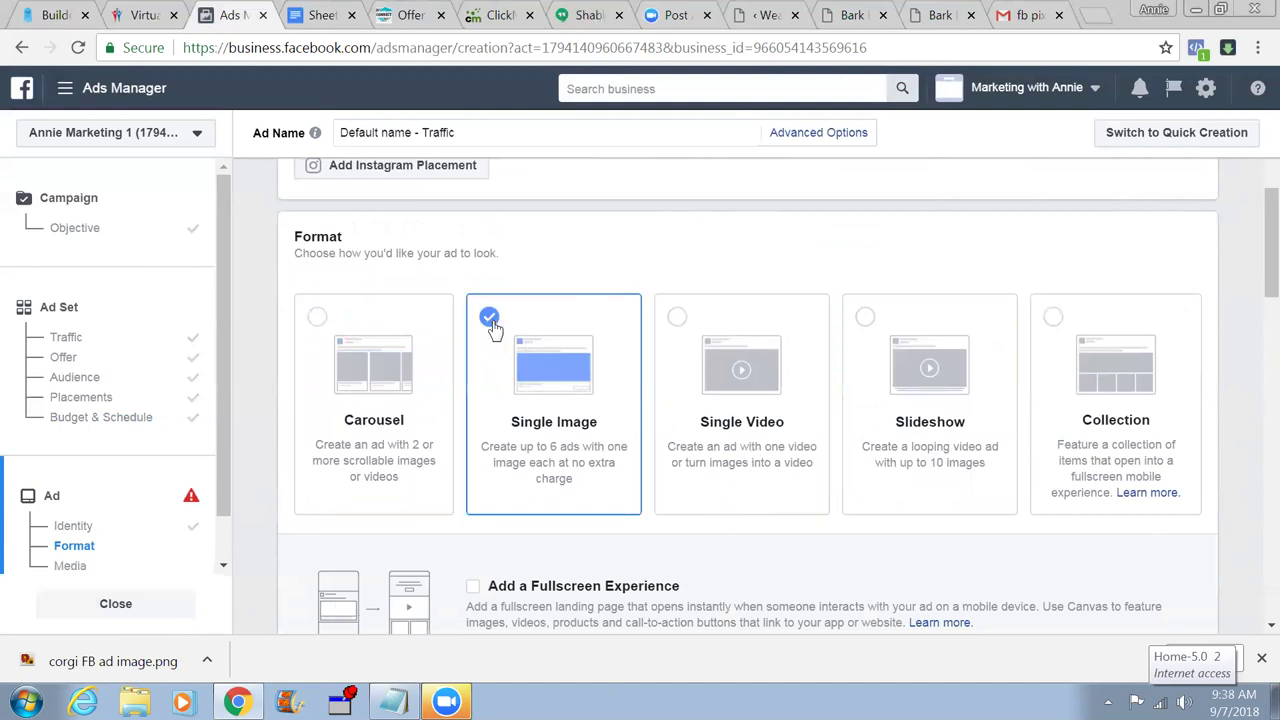
scroll(969, 533, down, 2)
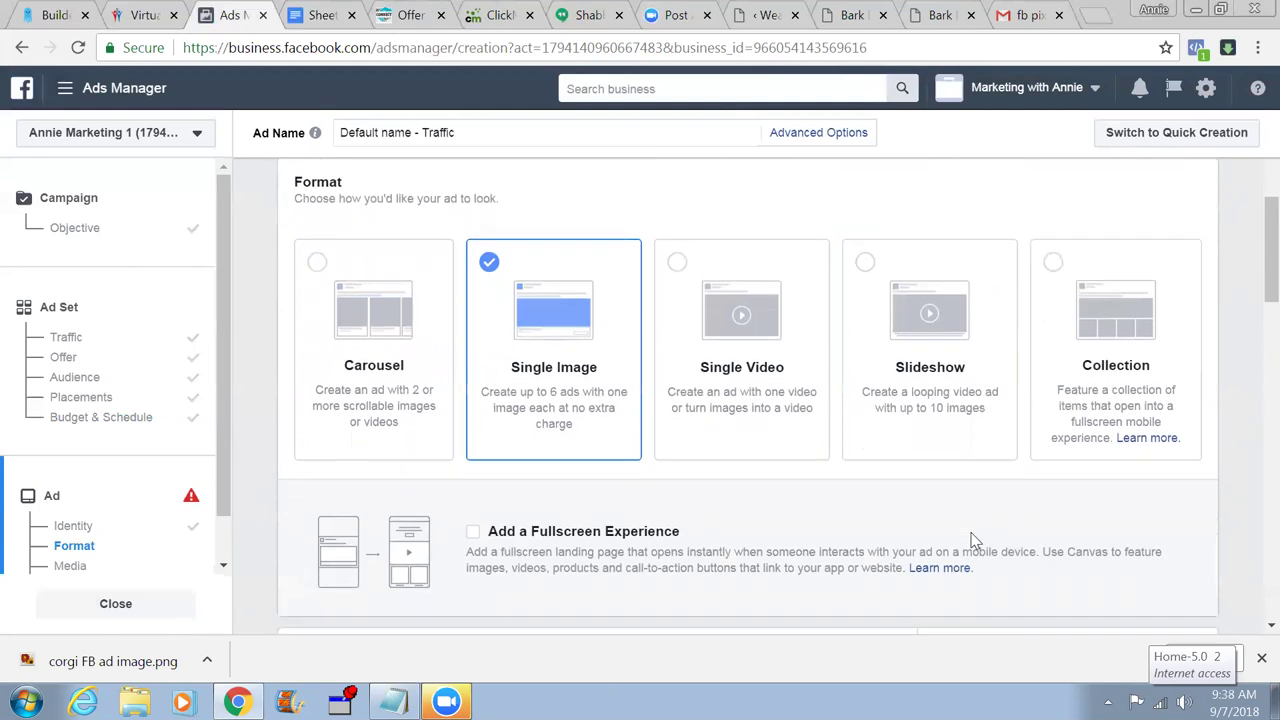
scroll(975, 541, down, 1)
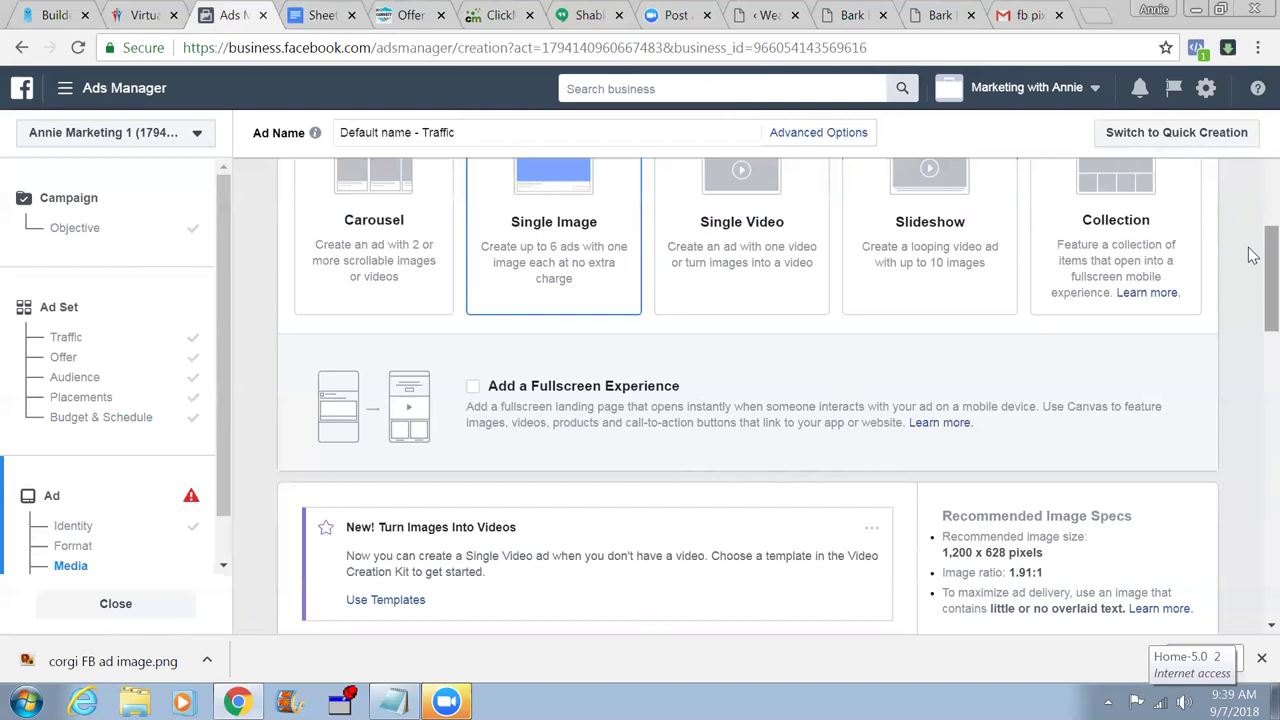
scroll(1253, 222, up, 1)
scroll(1255, 210, up, 1)
scroll(1250, 223, down, 2)
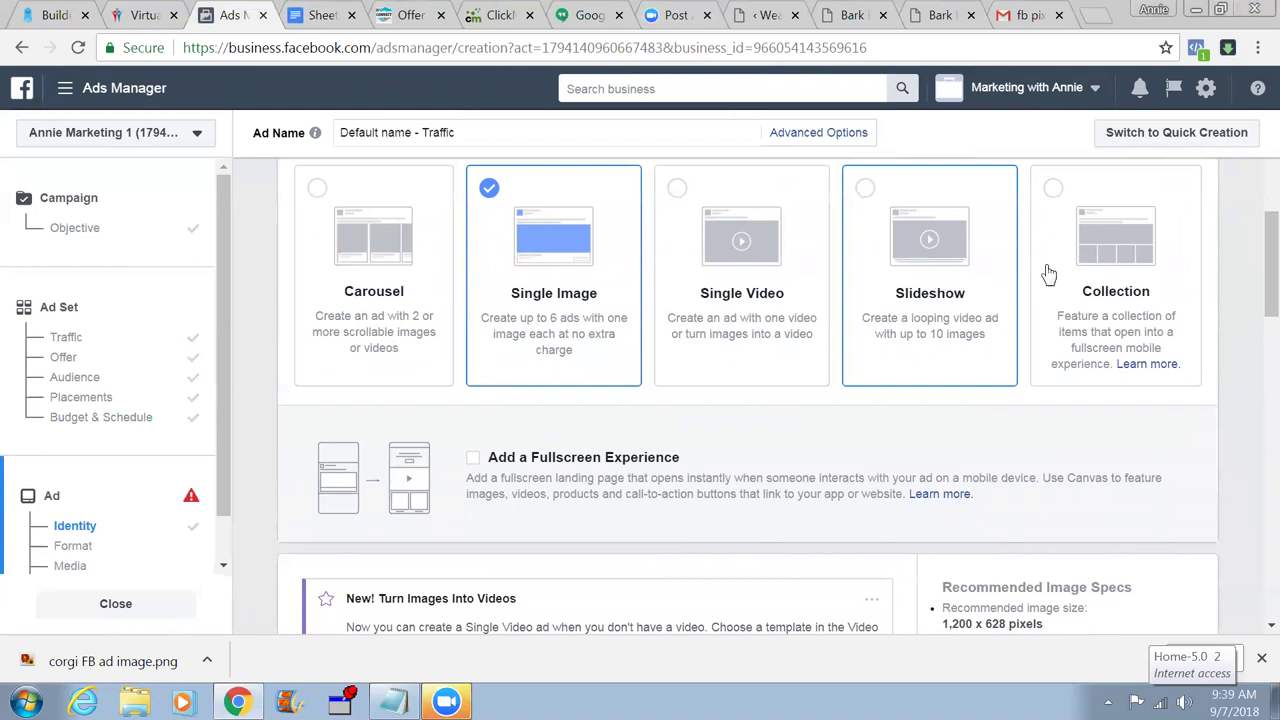
- Upload the "corgi FB ad image" file from the Downloads folder as the ad's image
scroll(1253, 280, down, 1)
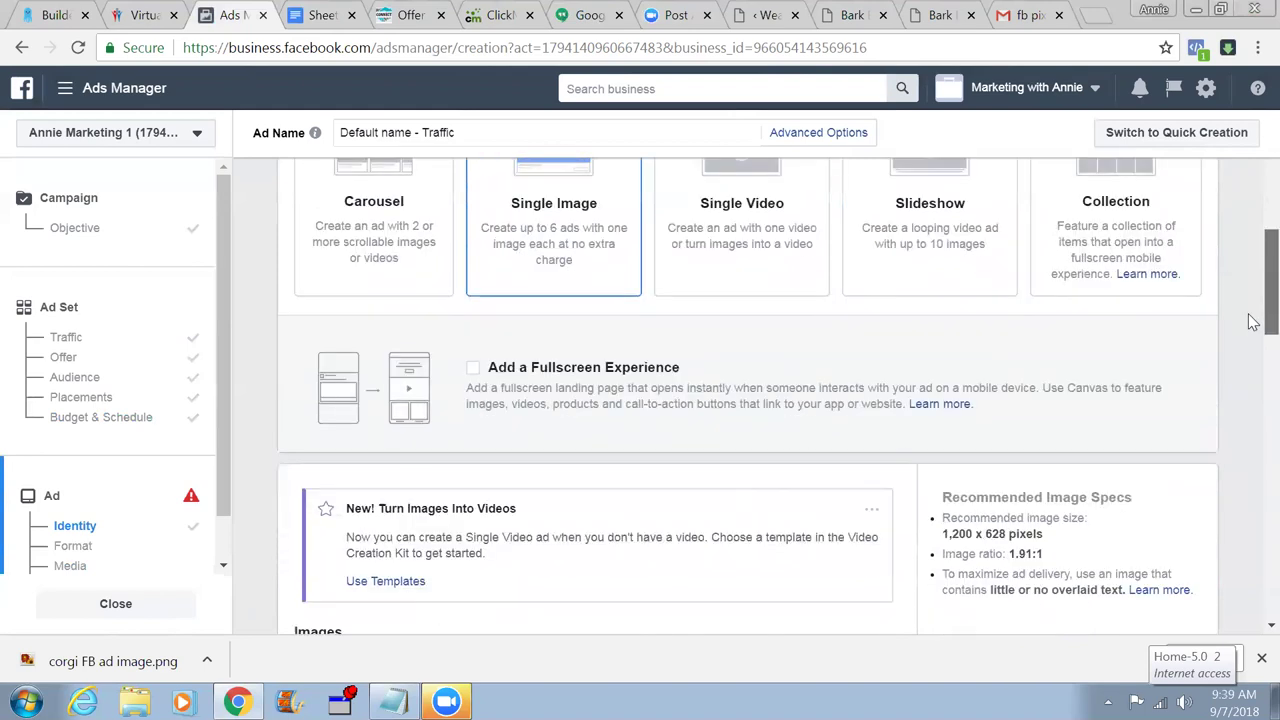
scroll(1253, 325, down, 3)
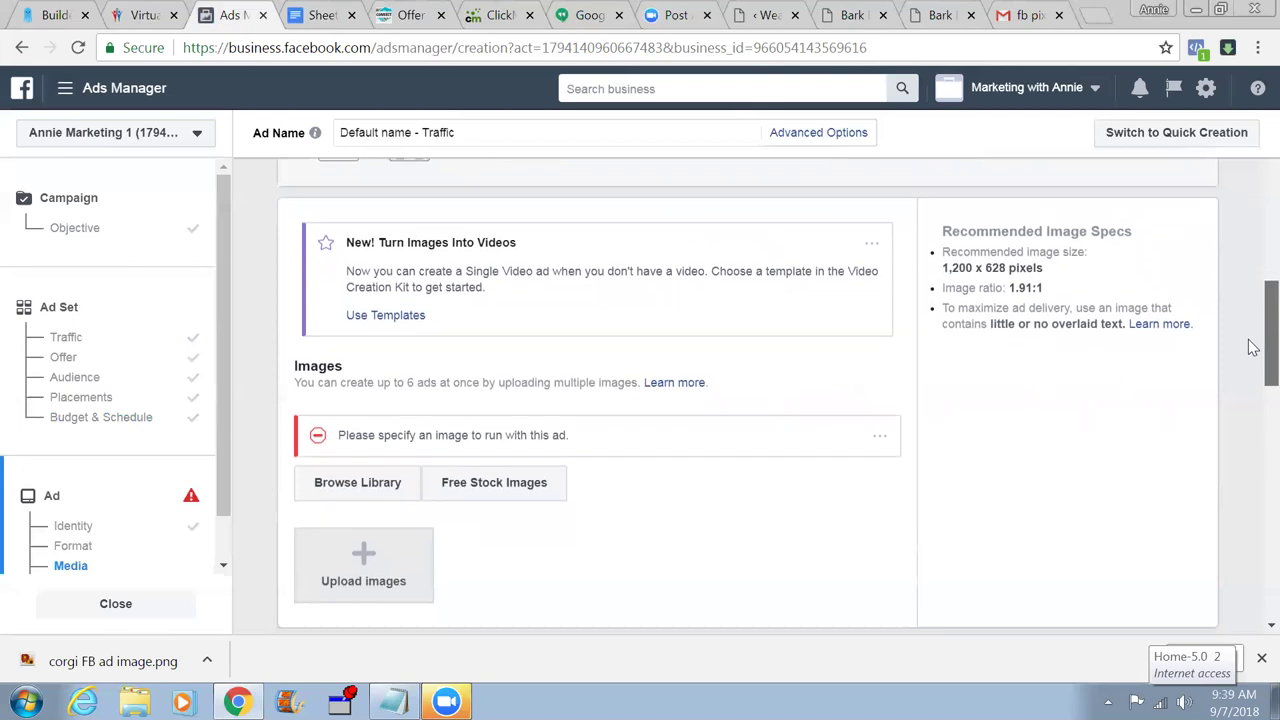
scroll(1253, 348, down, 1)
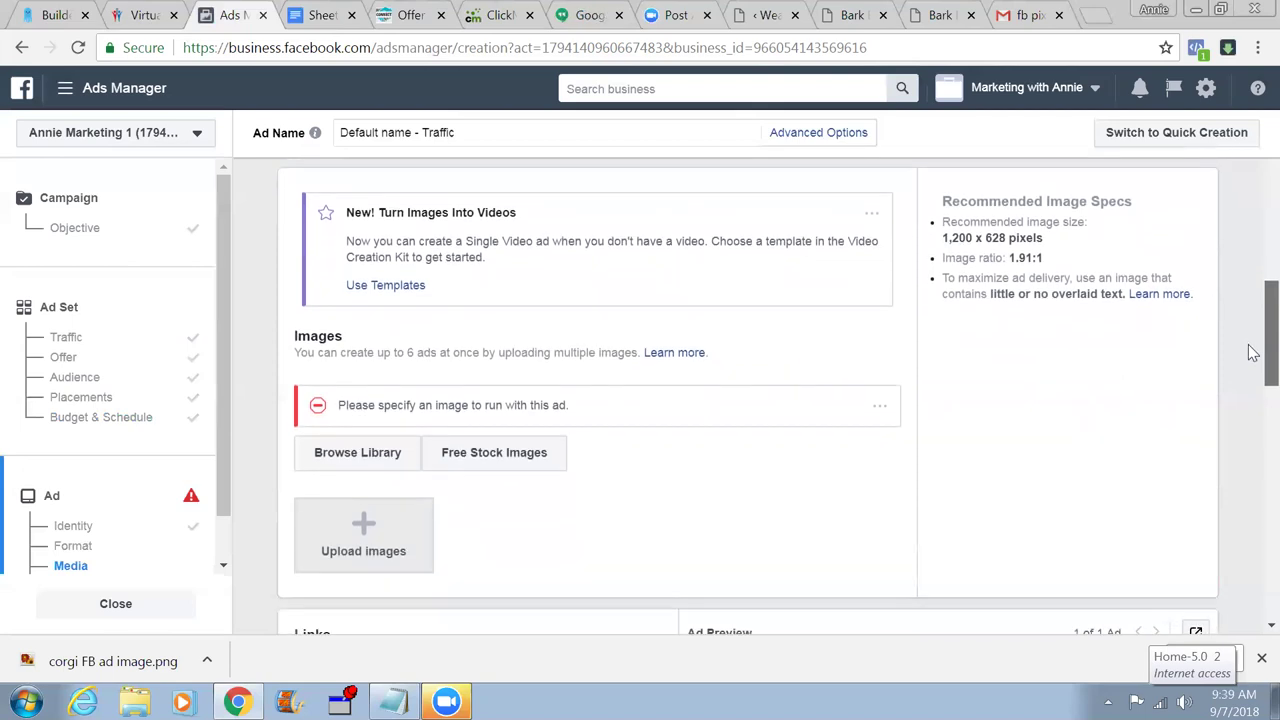
scroll(1250, 350, down, 3)
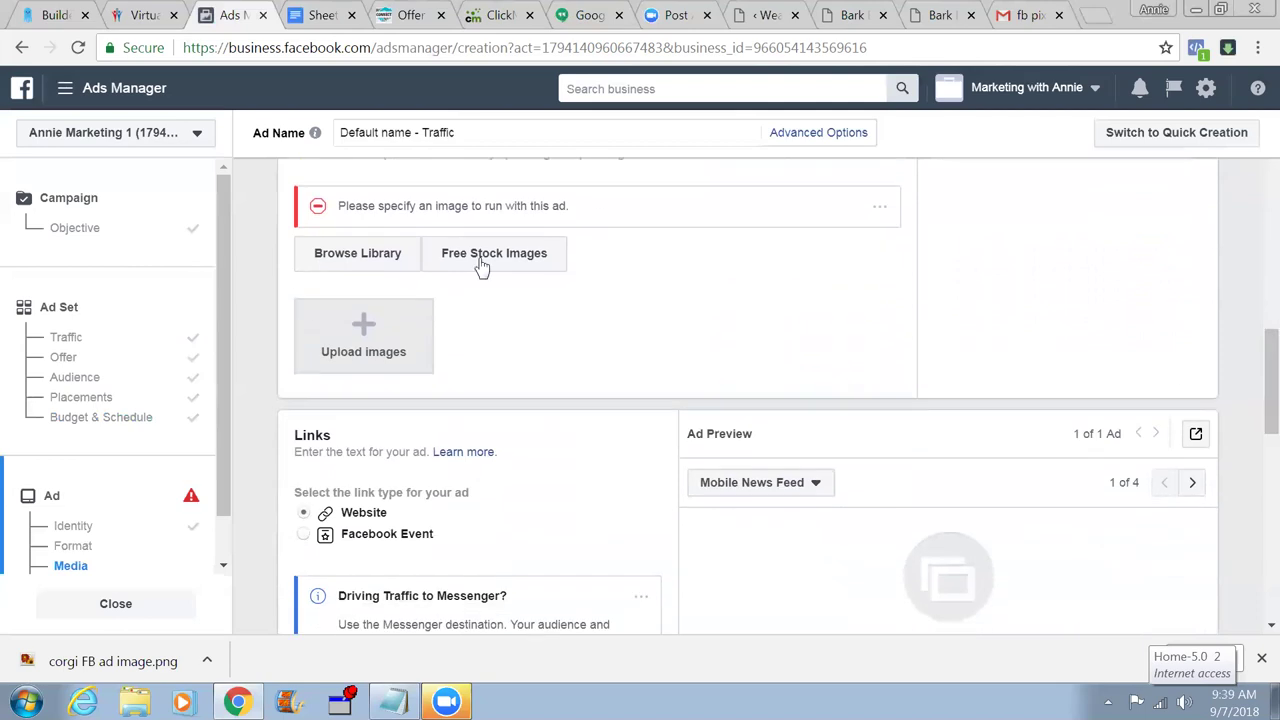
click(368, 335)
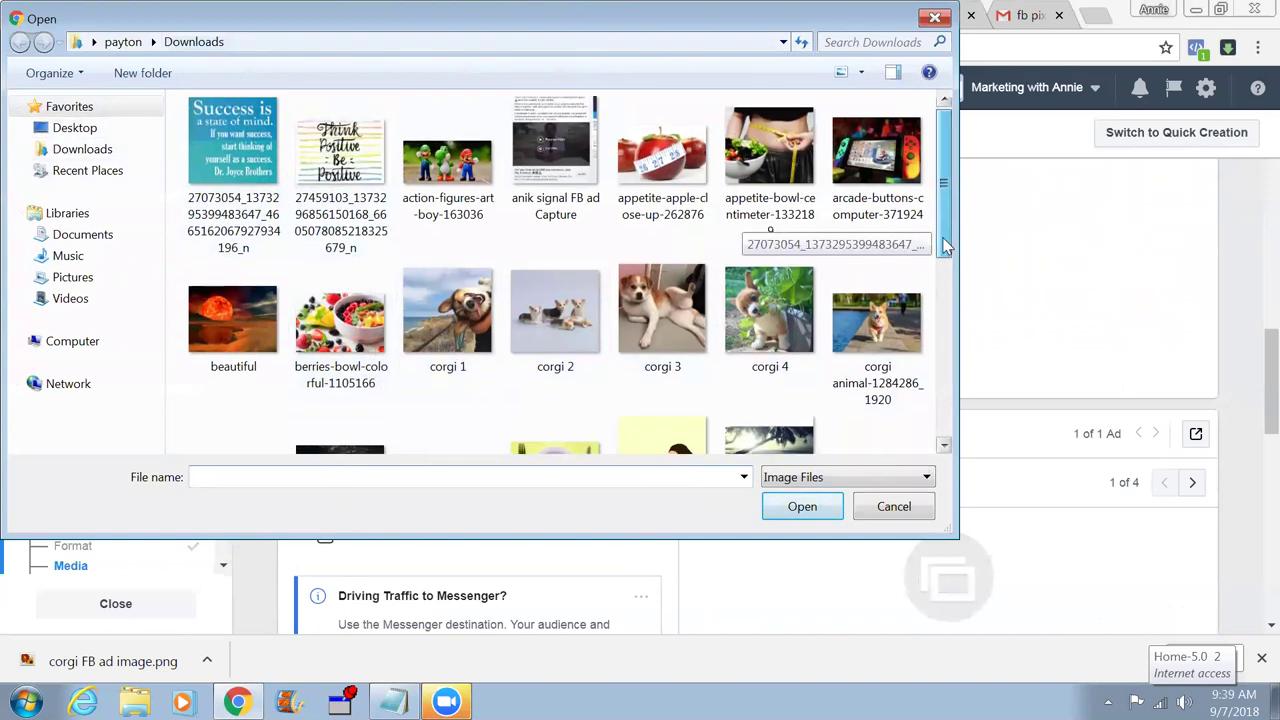
scroll(950, 260, down, 1)
scroll(955, 286, down, 6)
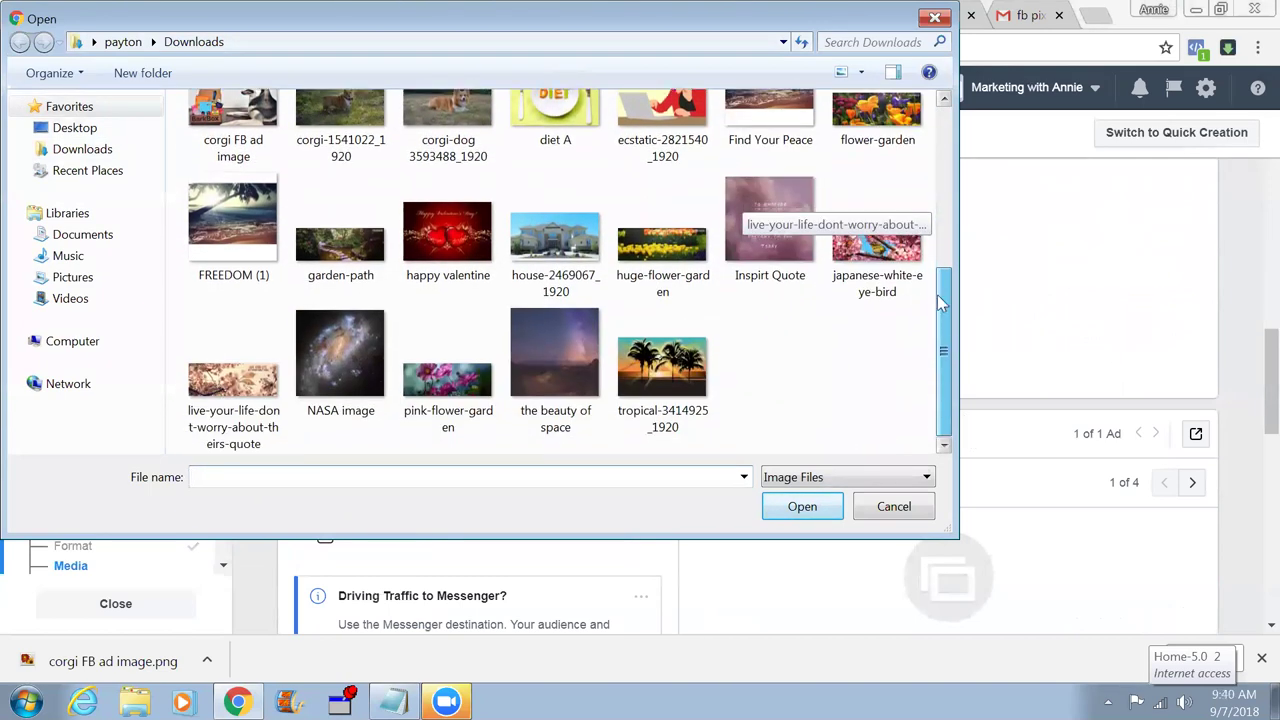
scroll(937, 294, up, 3)
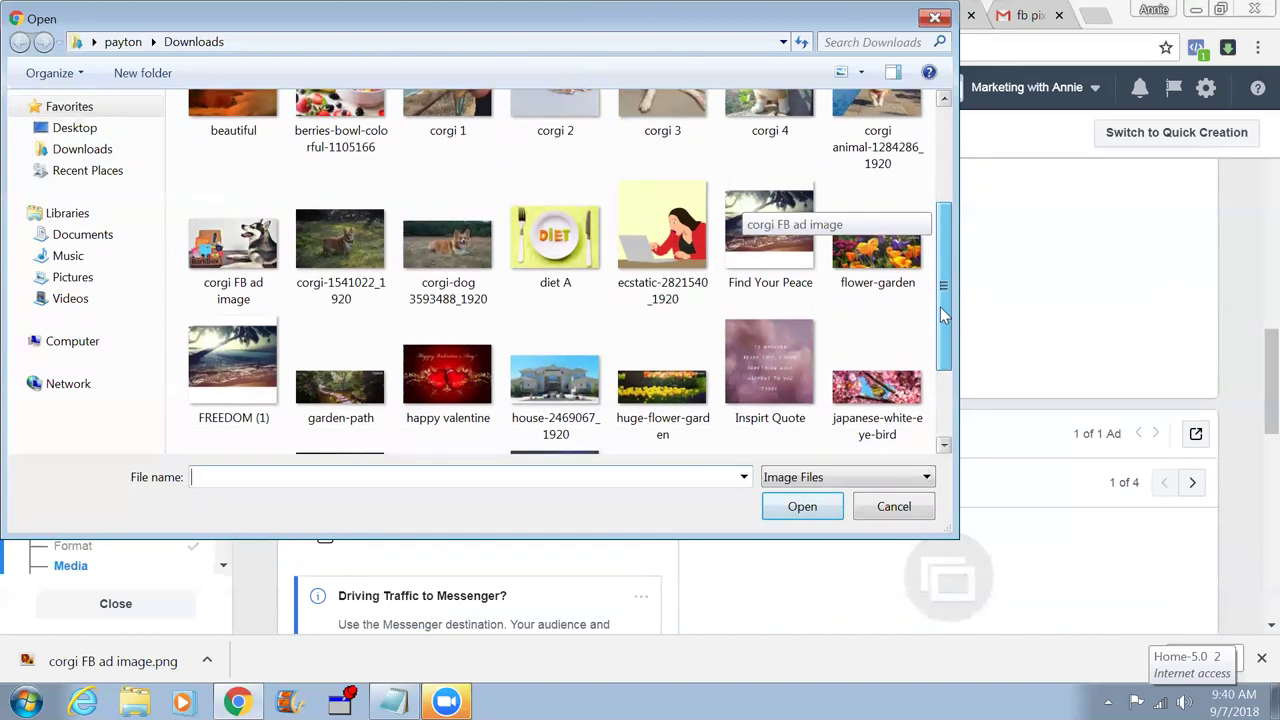
click(232, 245)
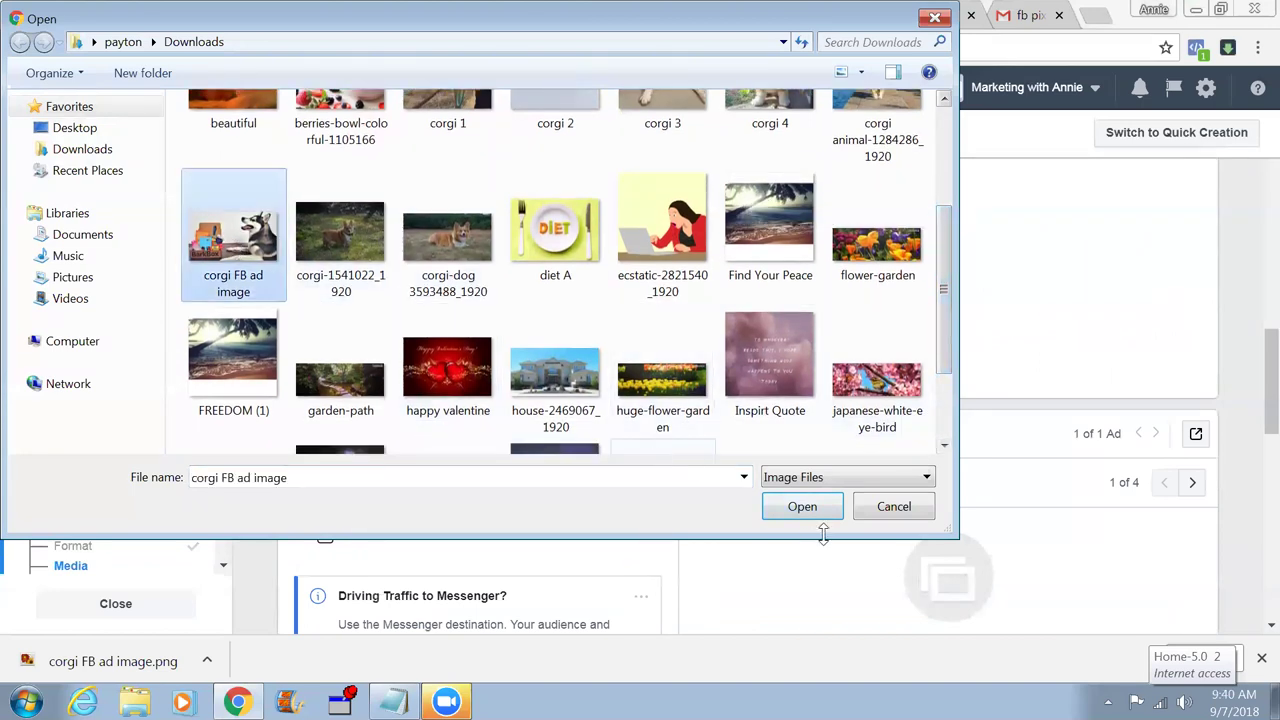
click(814, 504)
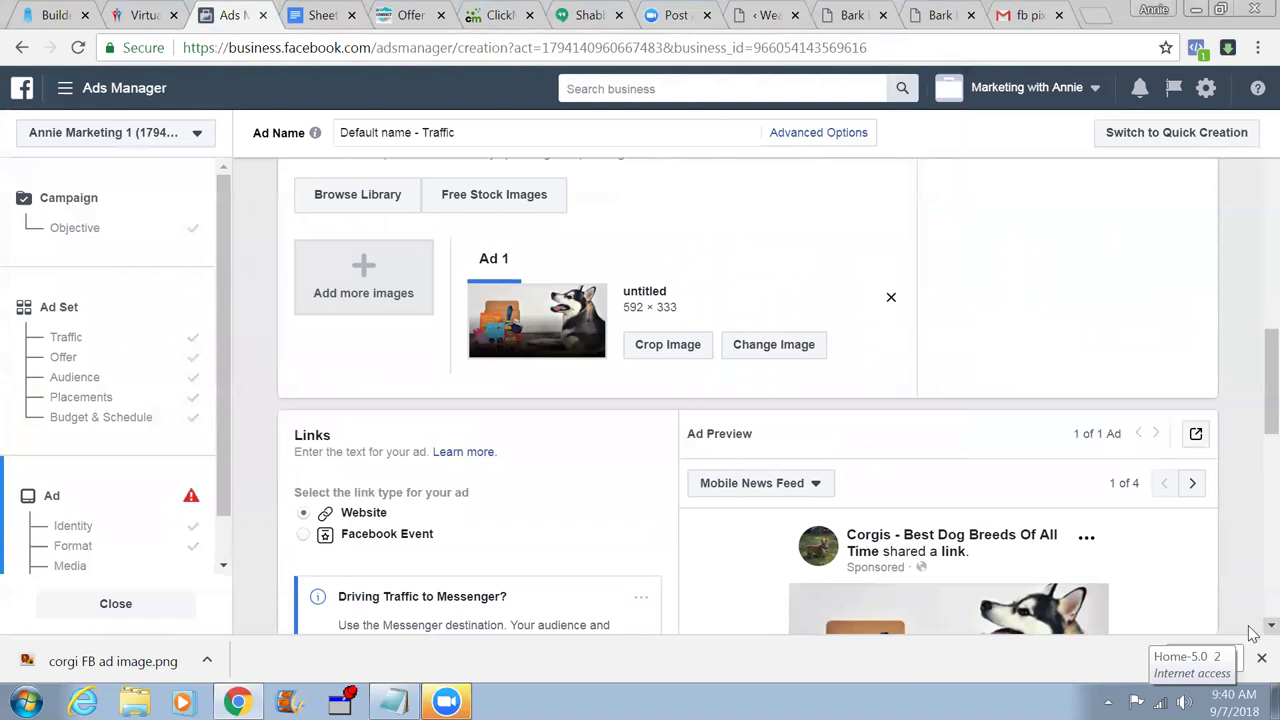
scroll(1252, 630, down, 2)
scroll(1252, 630, down, 1)
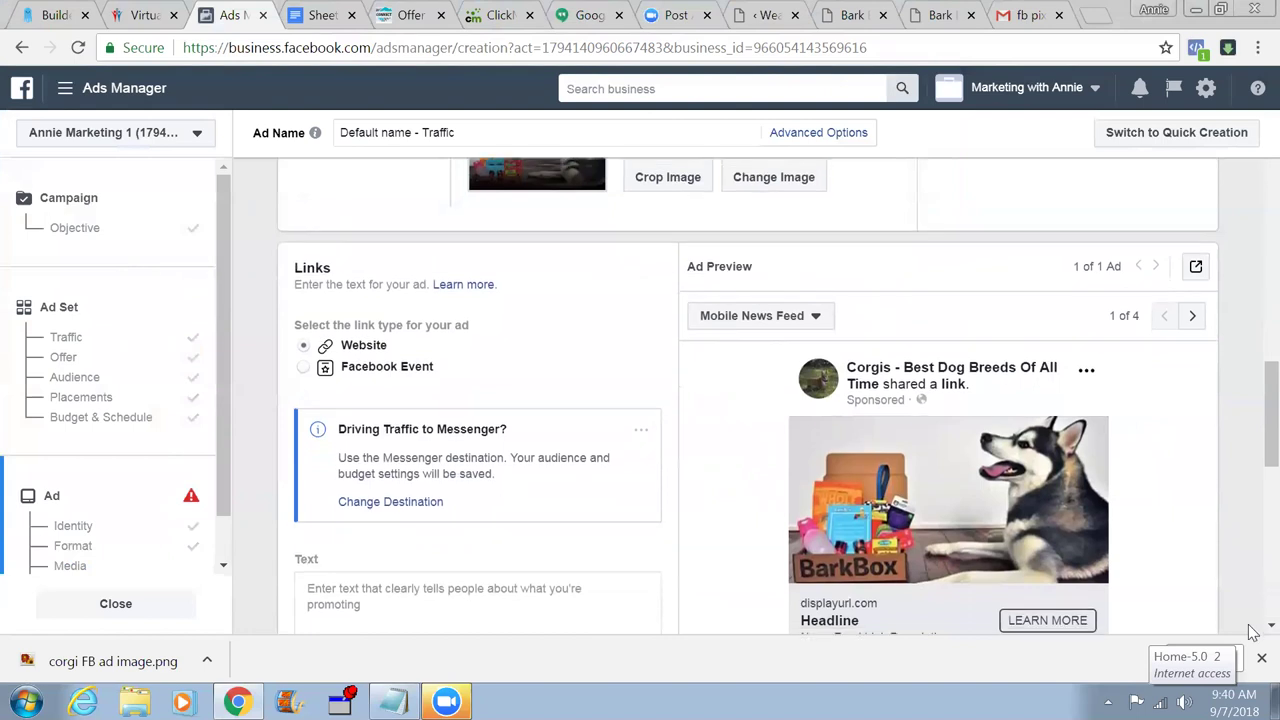
scroll(1250, 618, down, 1)
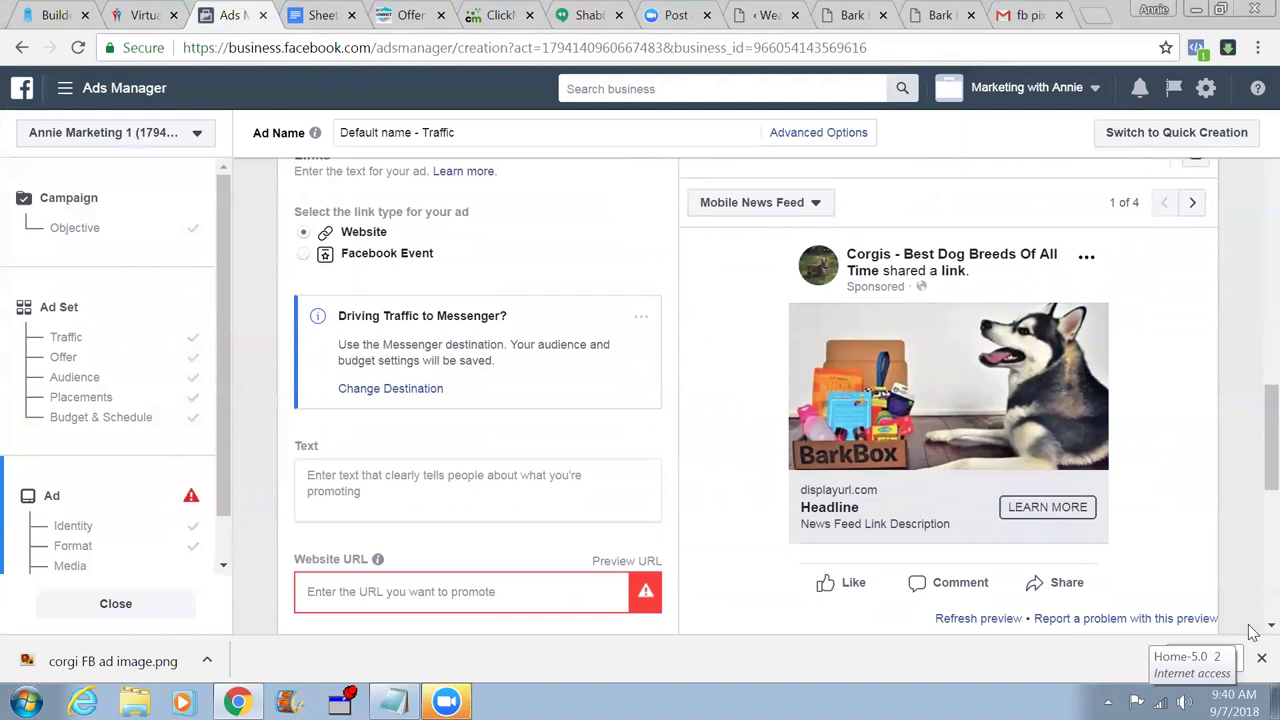
scroll(1250, 630, down, 1)
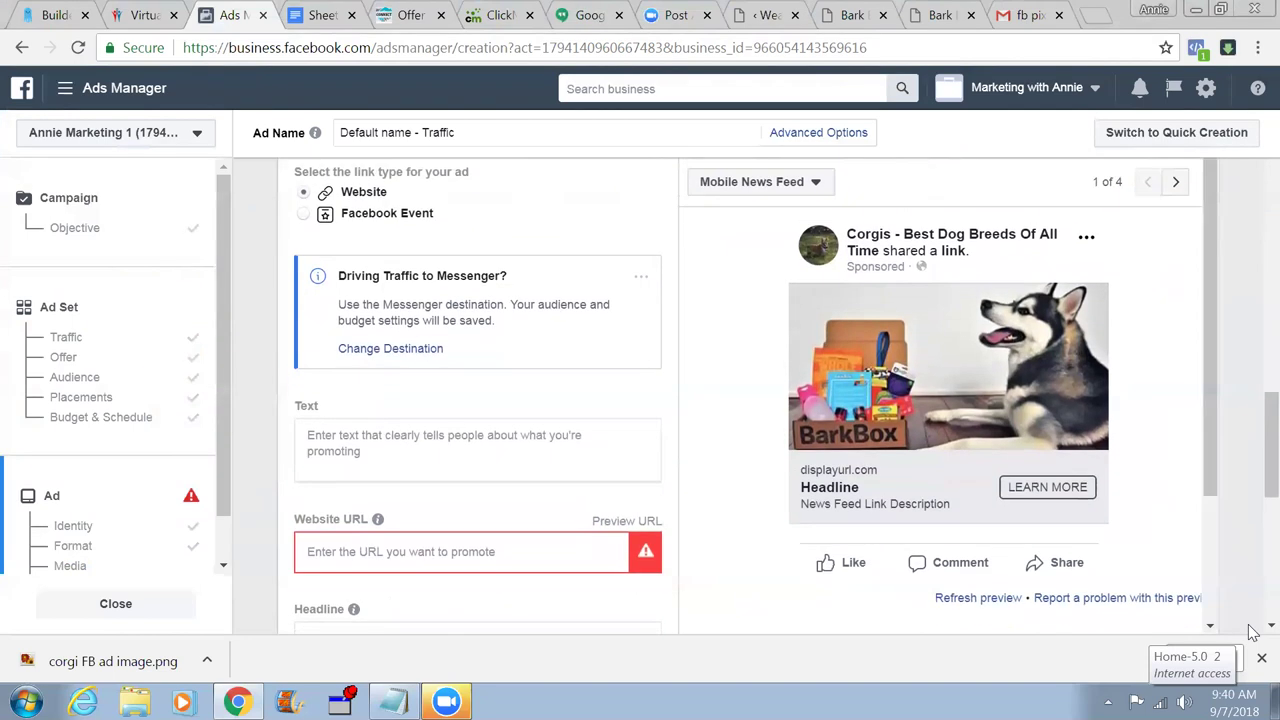
click(344, 549)
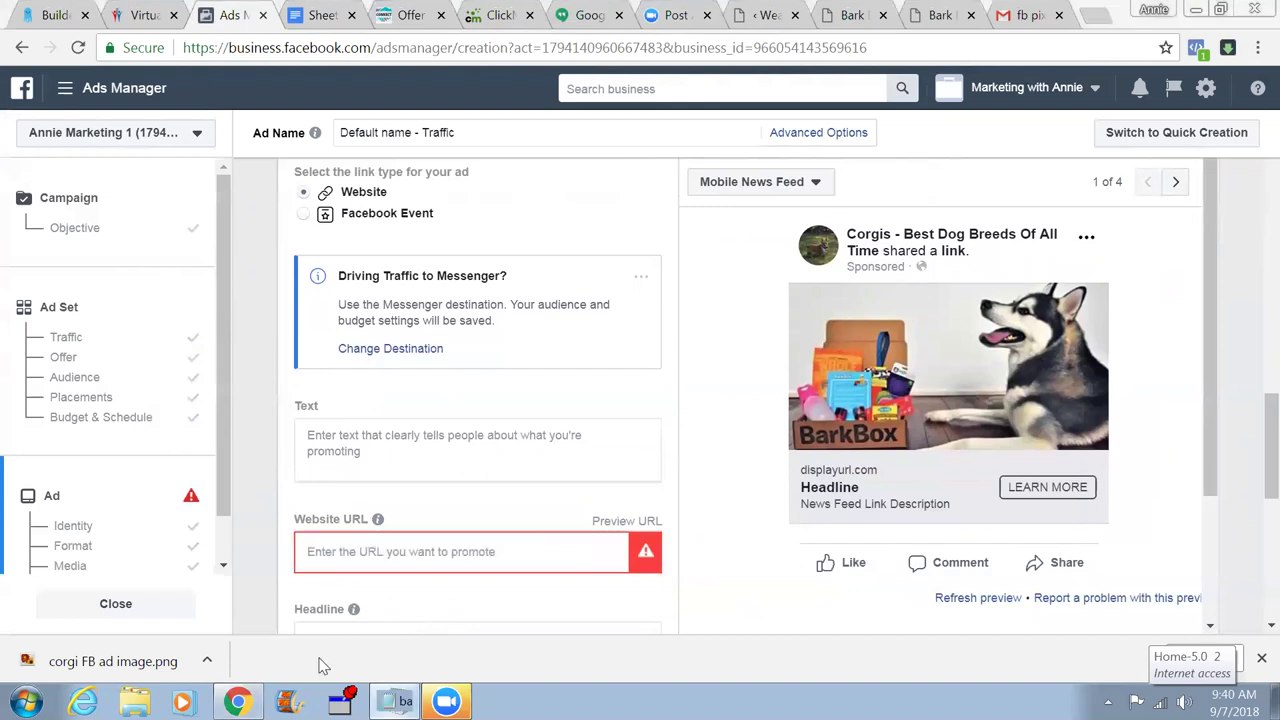
click(393, 701)
drag(1138, 388, 828, 390)
right_click(858, 398)
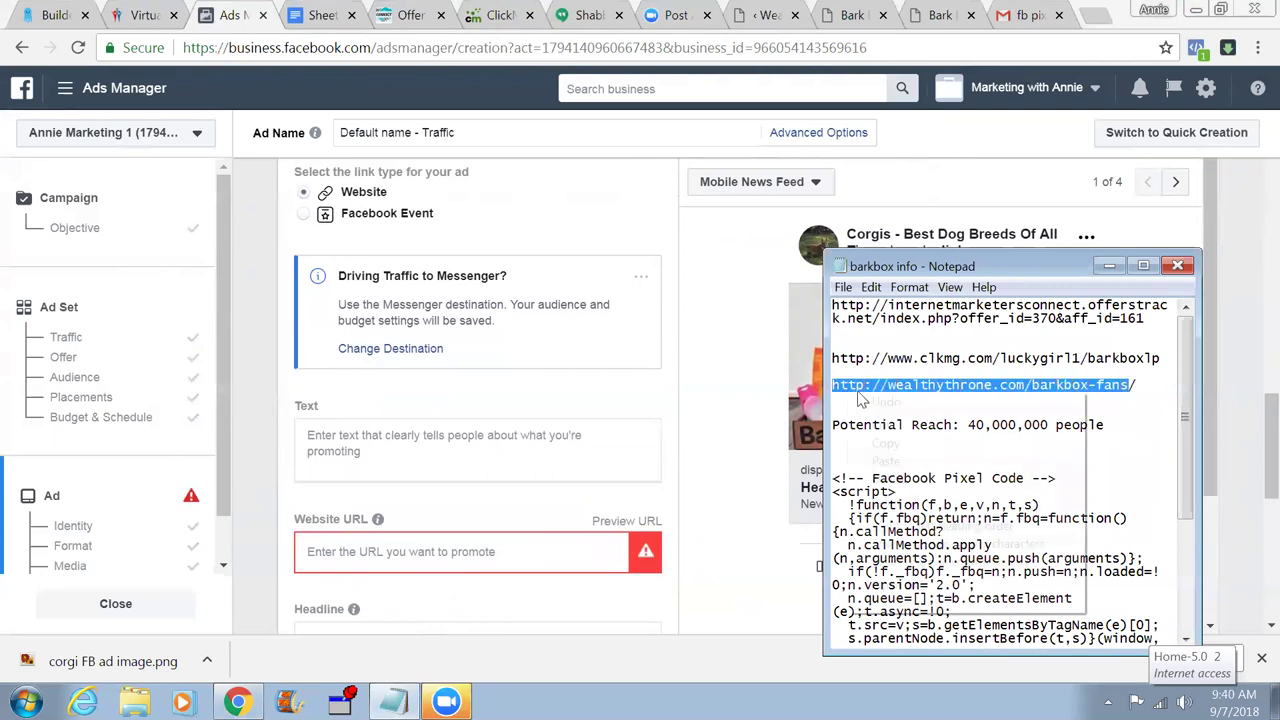
click(886, 443)
right_click(362, 556)
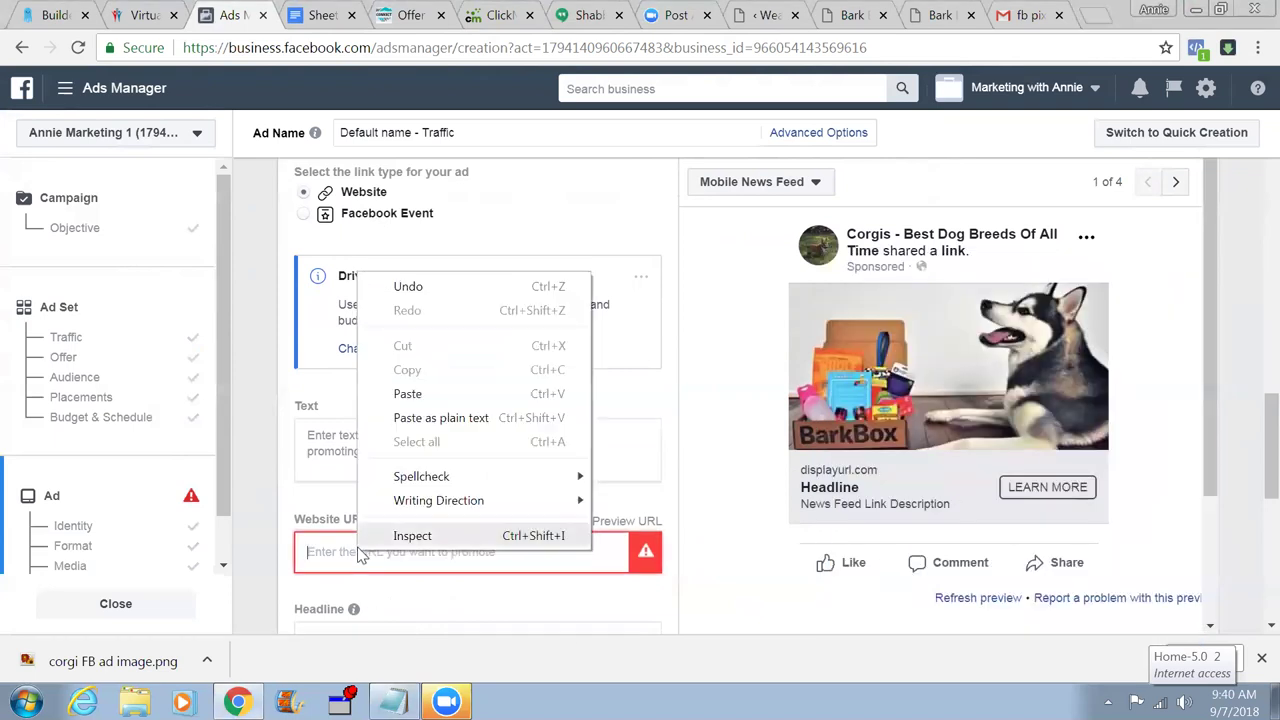
click(429, 394)
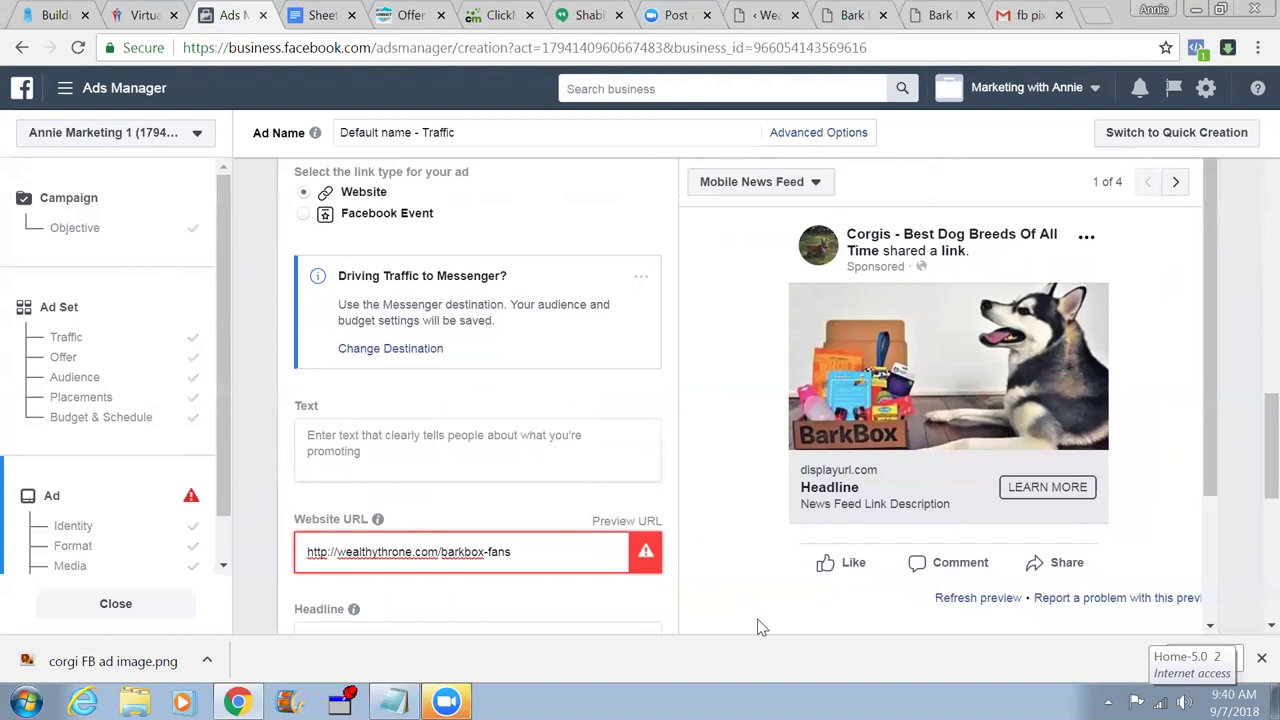
- Copy the Bark Box ad copy beginning "Treat yo' pup, save some bucks!" from the Google Docs notes sheet into the ad's text
click(377, 440)
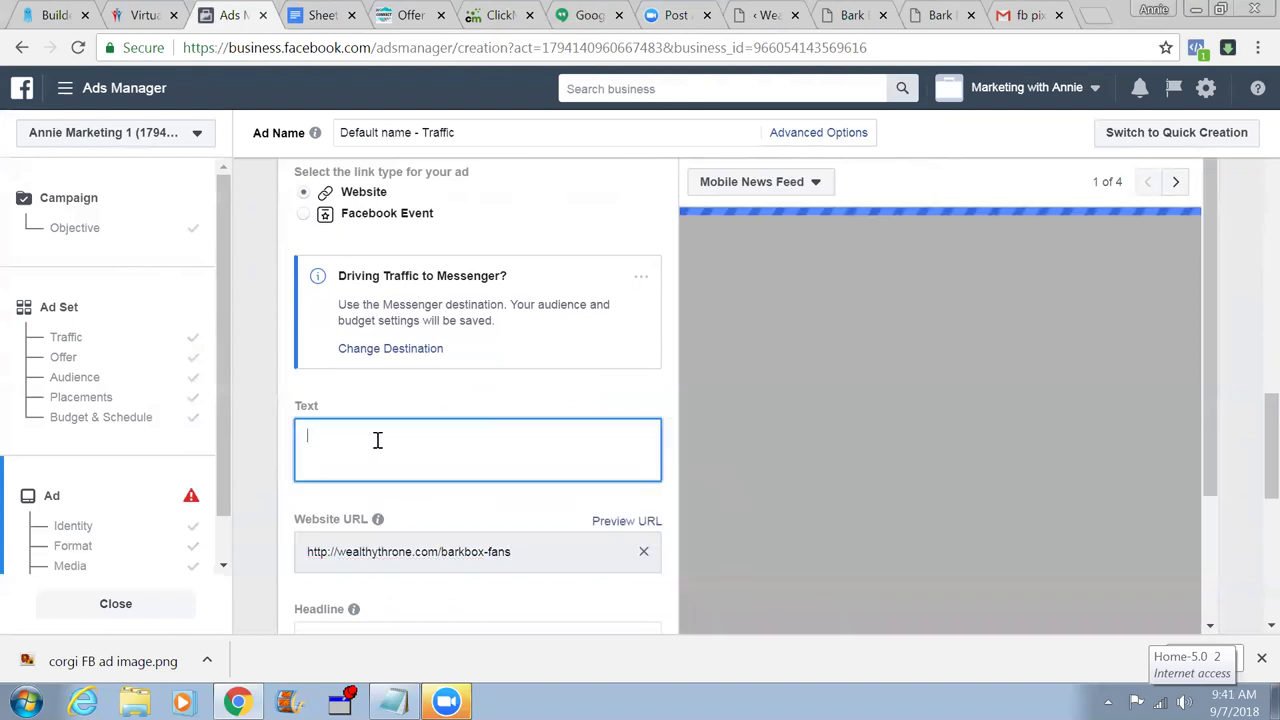
click(322, 16)
scroll(651, 280, down, 3)
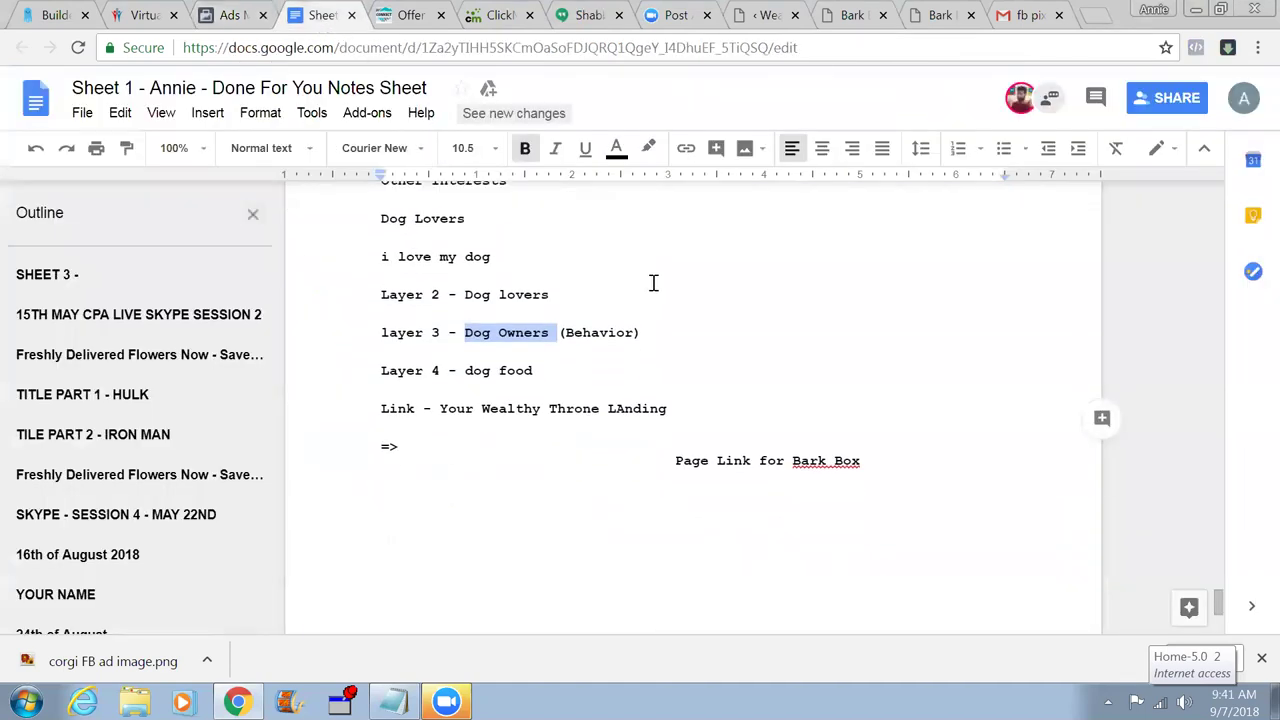
scroll(653, 281, down, 3)
scroll(653, 281, up, 6)
scroll(655, 280, up, 10)
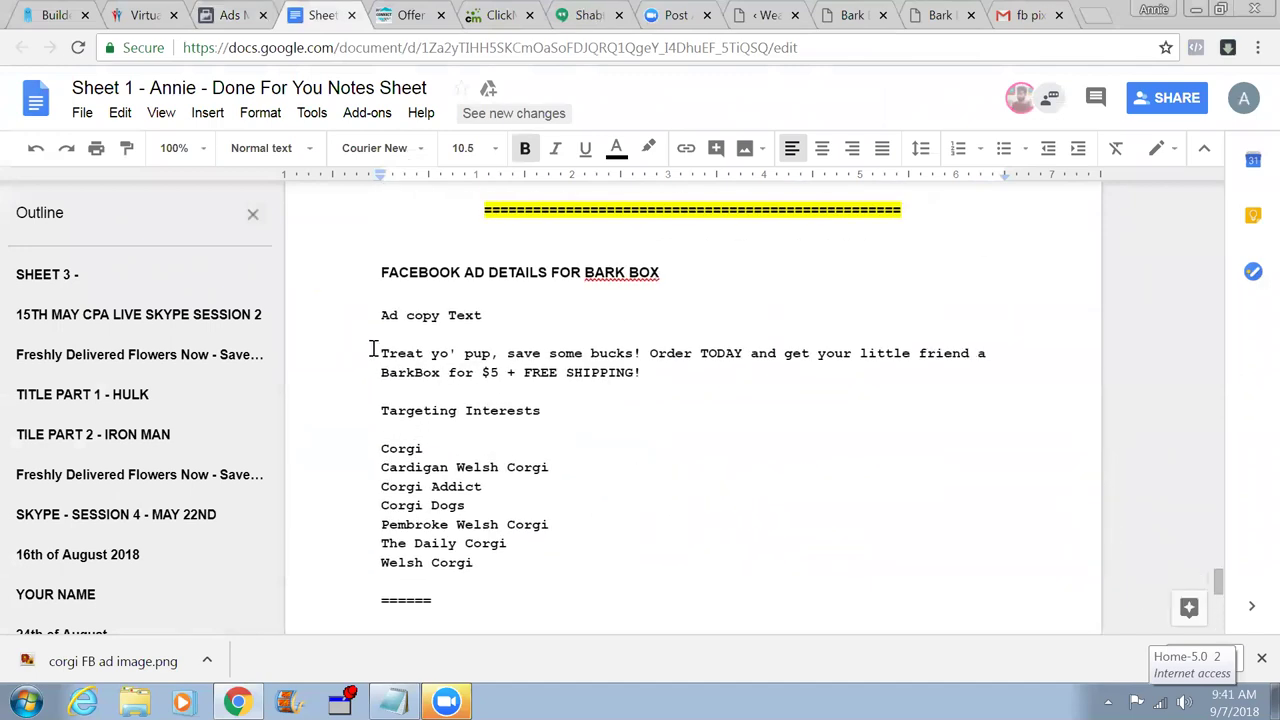
drag(376, 352, 637, 366)
right_click(637, 368)
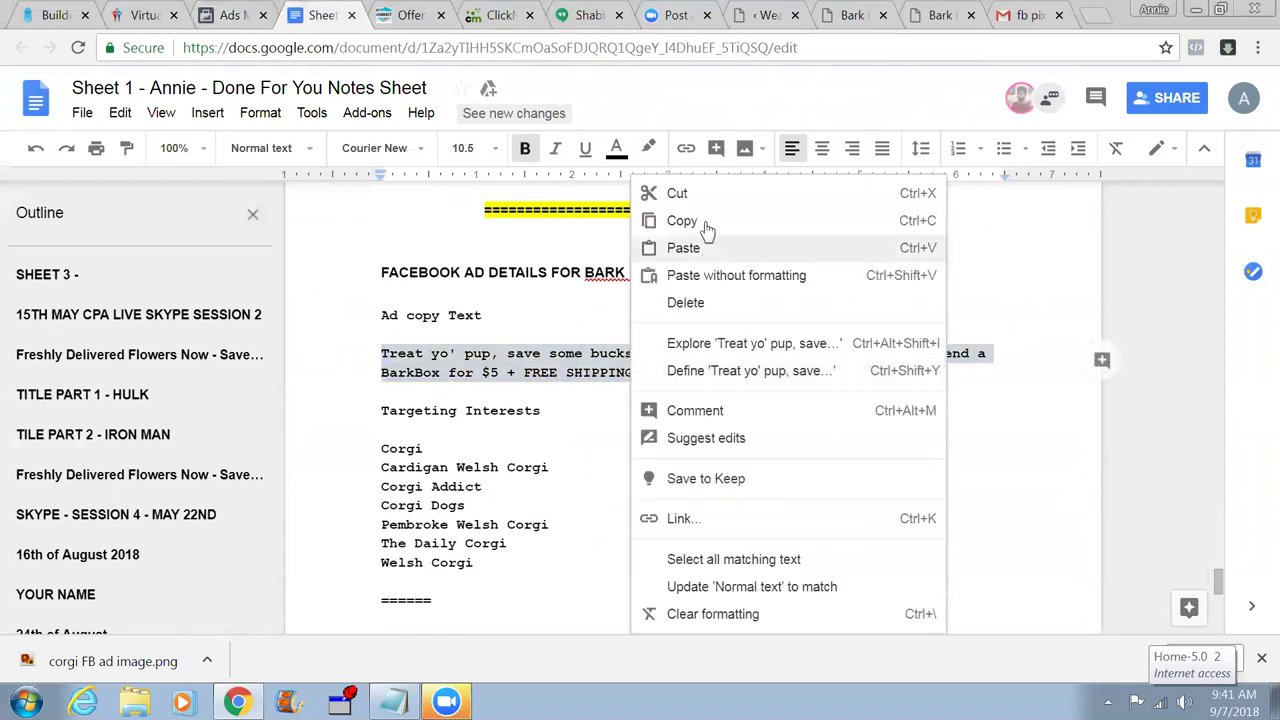
click(757, 220)
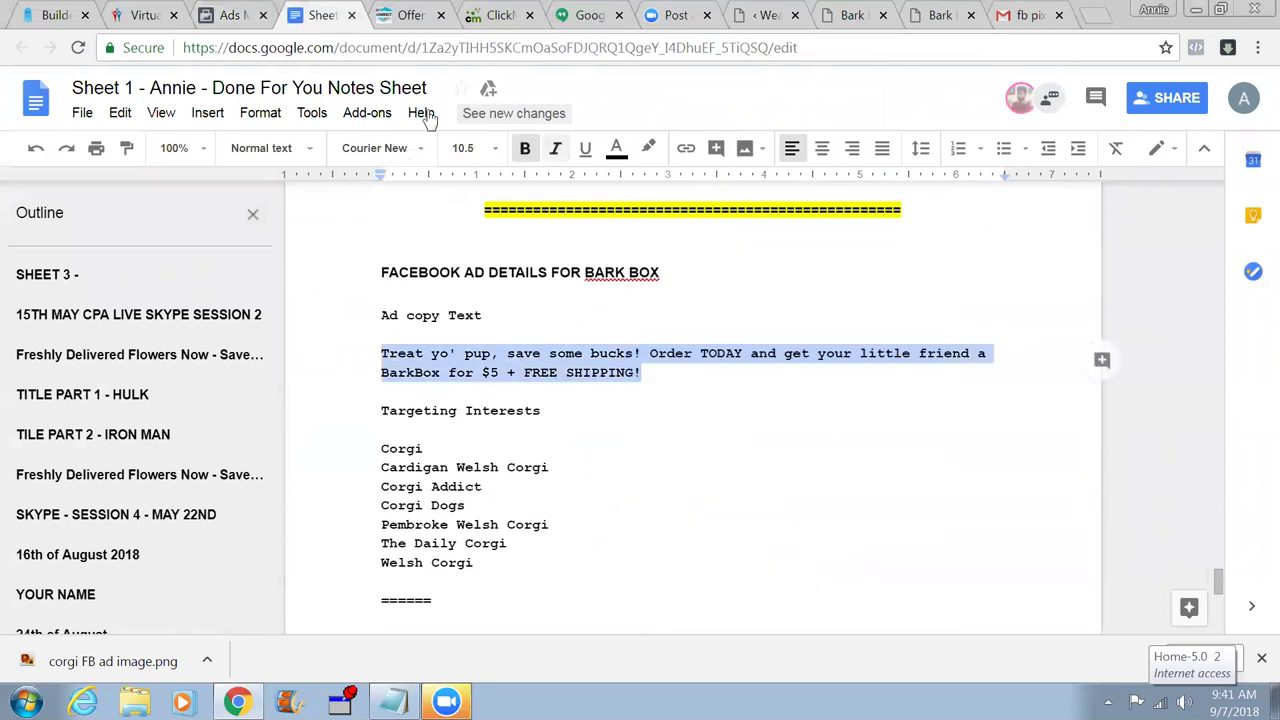
click(232, 15)
right_click(415, 437)
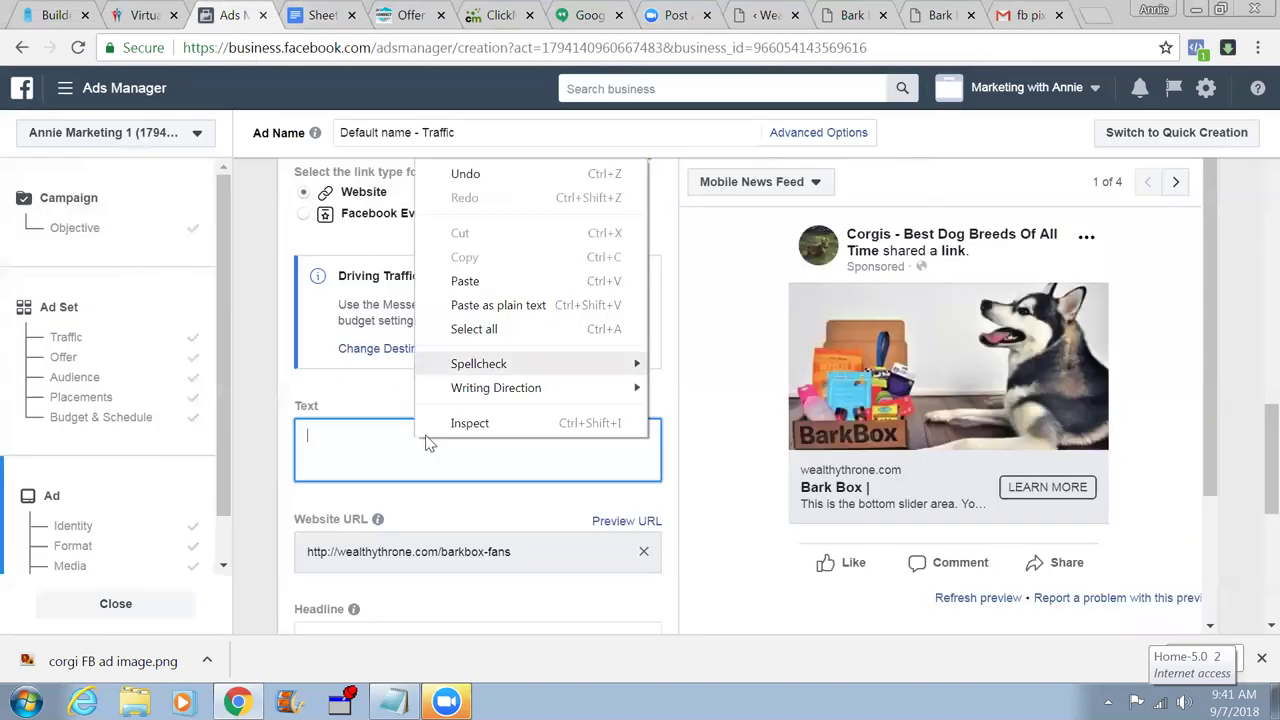
click(452, 280)
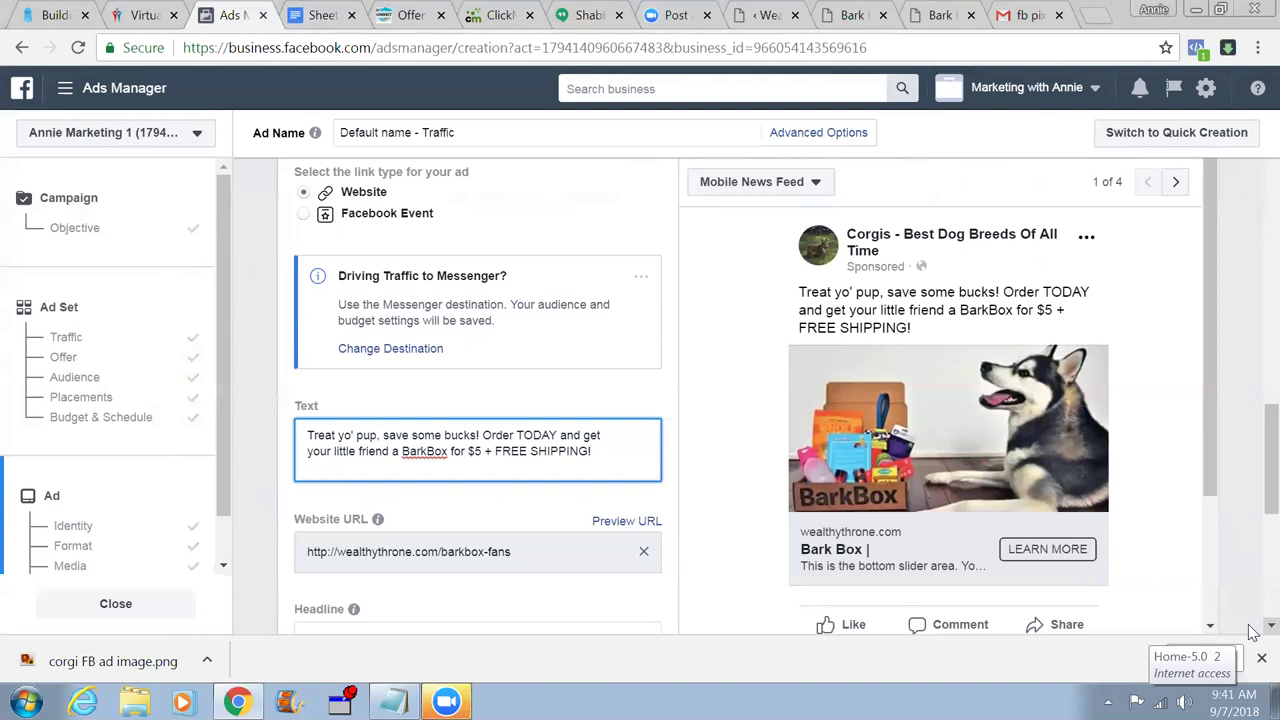
- Enter "Save Some Bucks" as the ad's headline
scroll(1249, 630, down, 5)
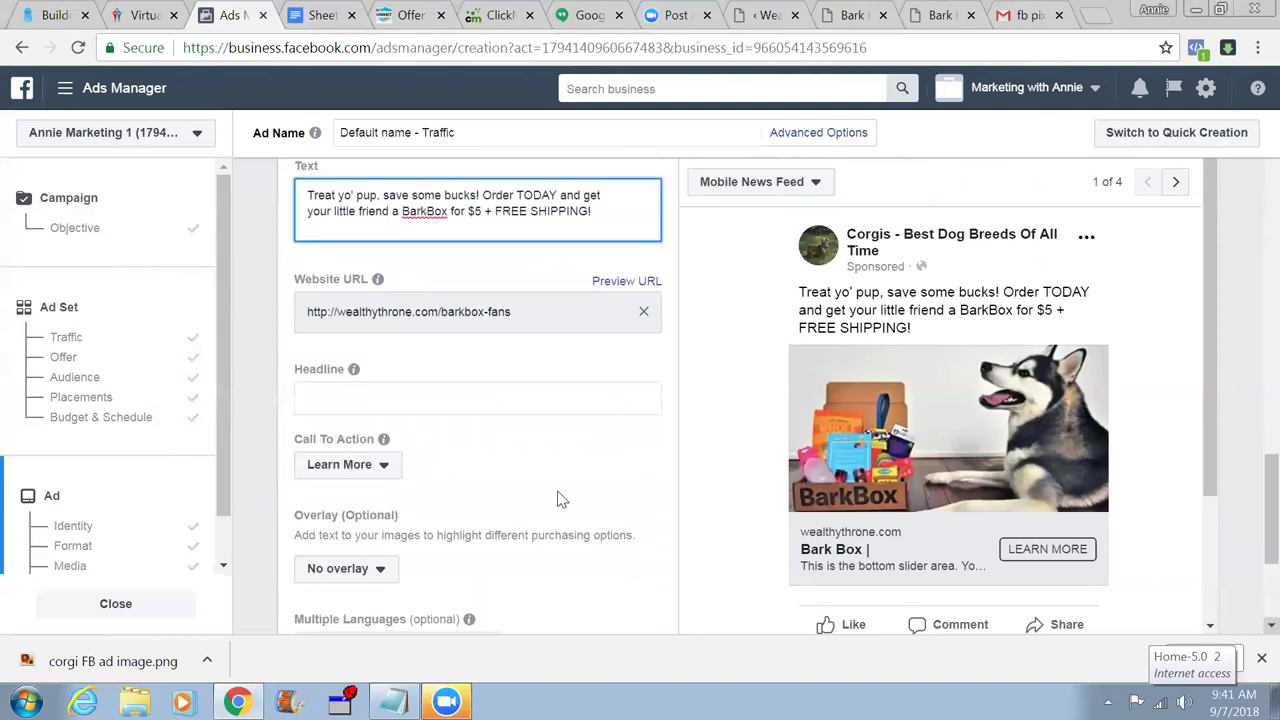
click(361, 393)
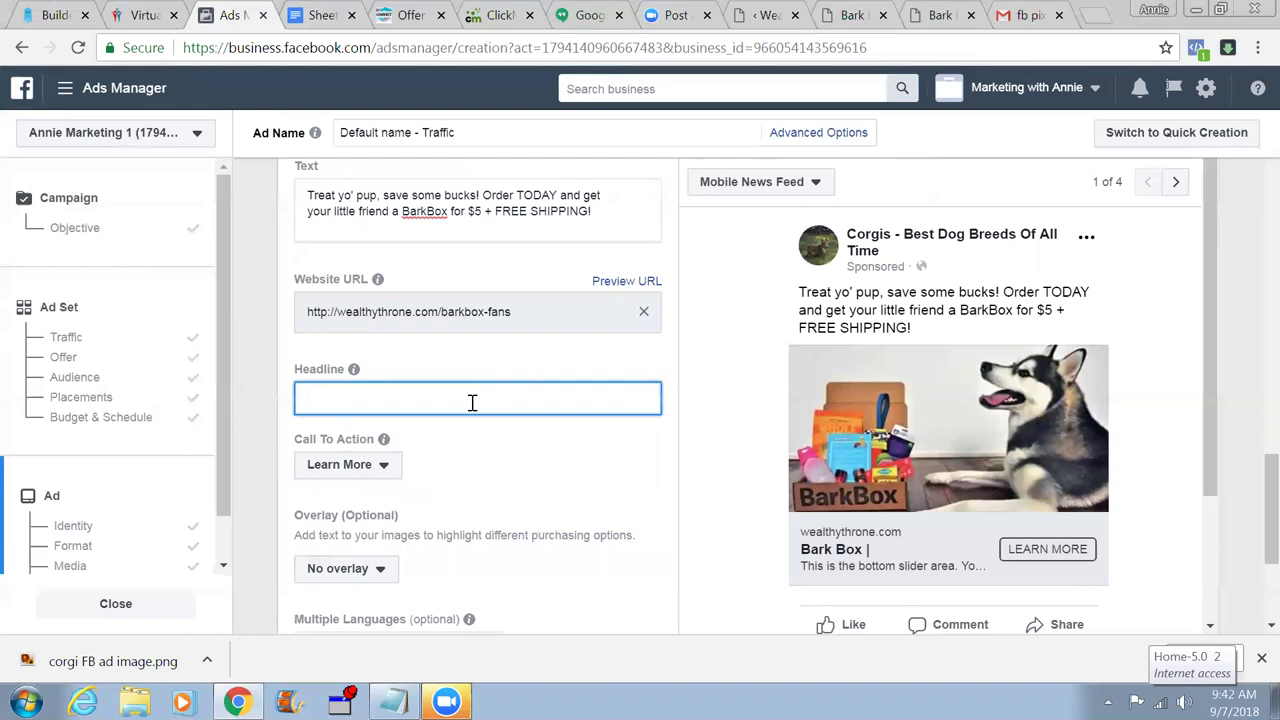
text(Save Soe)
key(BackSpace)
key(BackSpace)
text(me Bucks)
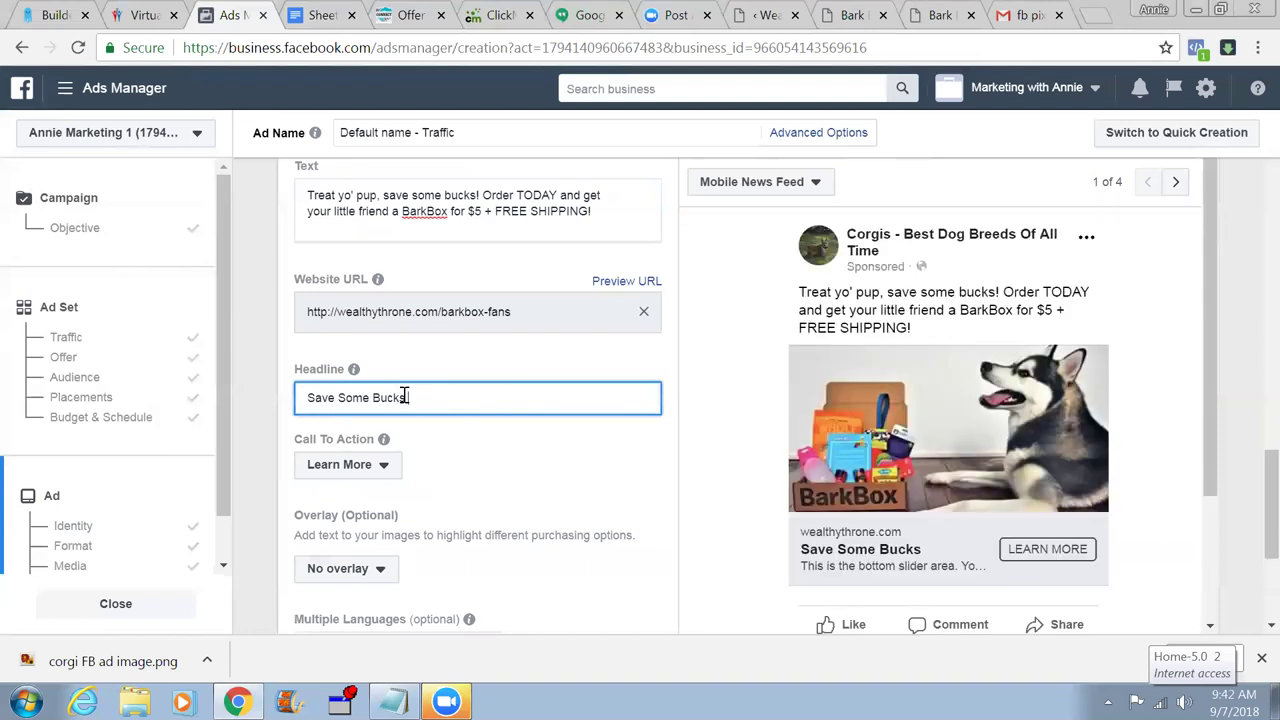
- Replace the ad's headline with "SPECIAL OFFER FOR YOUR PUPPY!"
drag(403, 397, 307, 399)
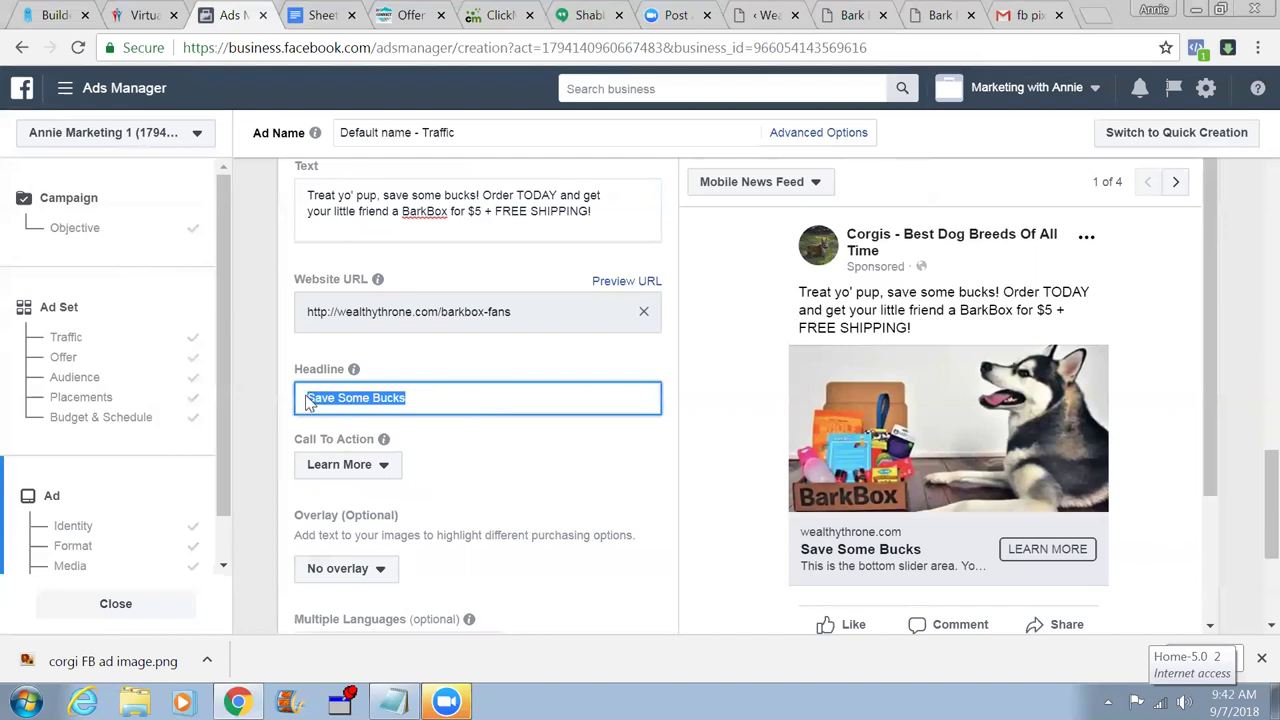
text(SPECIAL OFFER)
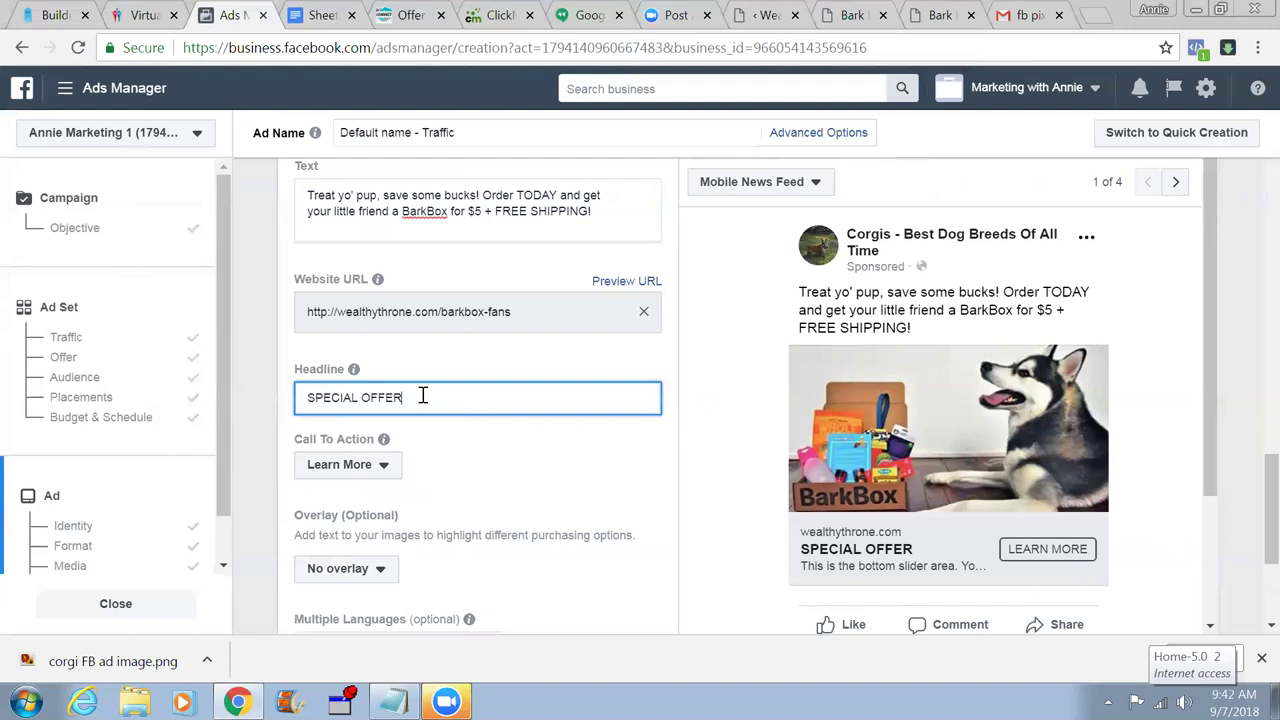
text(FOR YOUR )
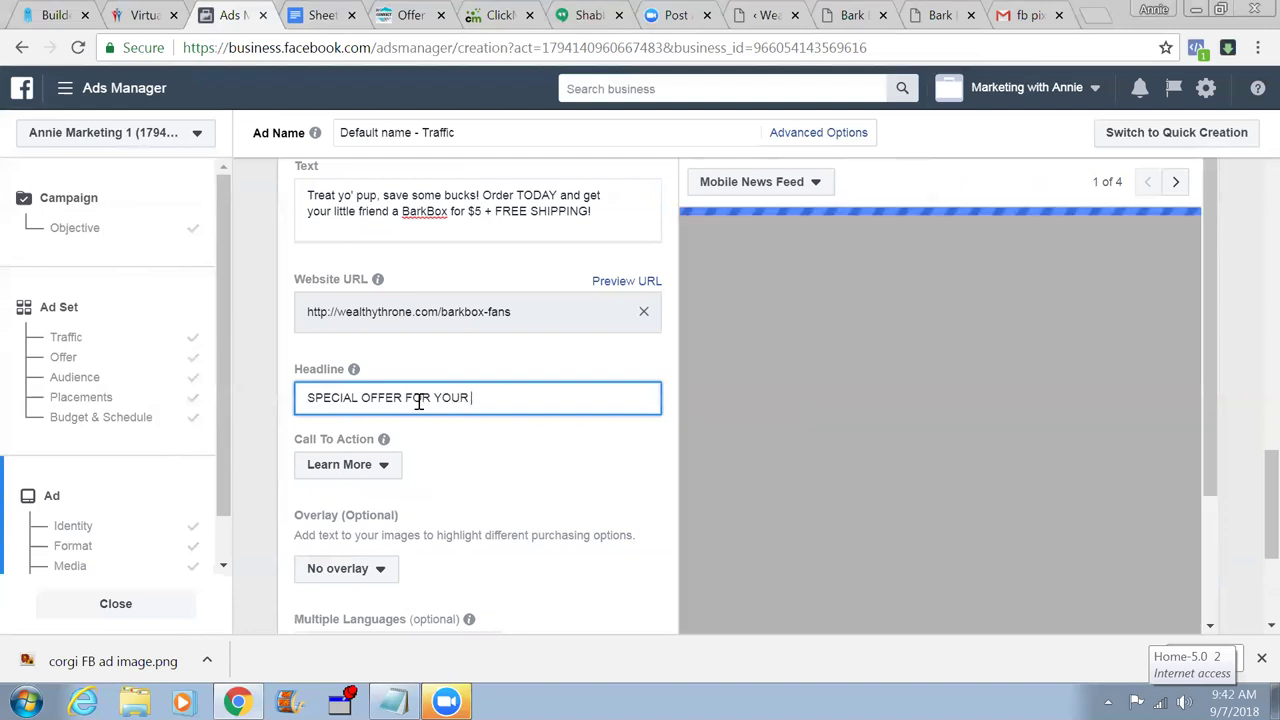
text(DOG)
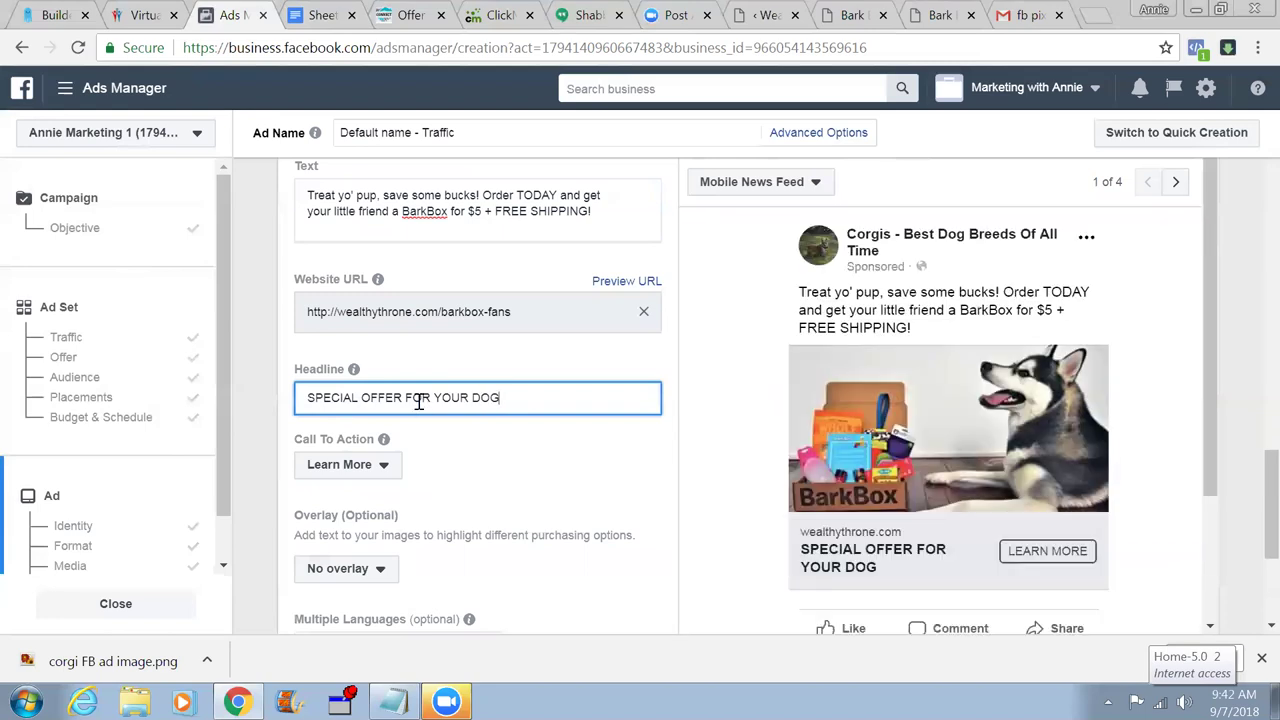
double_click(482, 395)
text(PU)
text(UPPY)
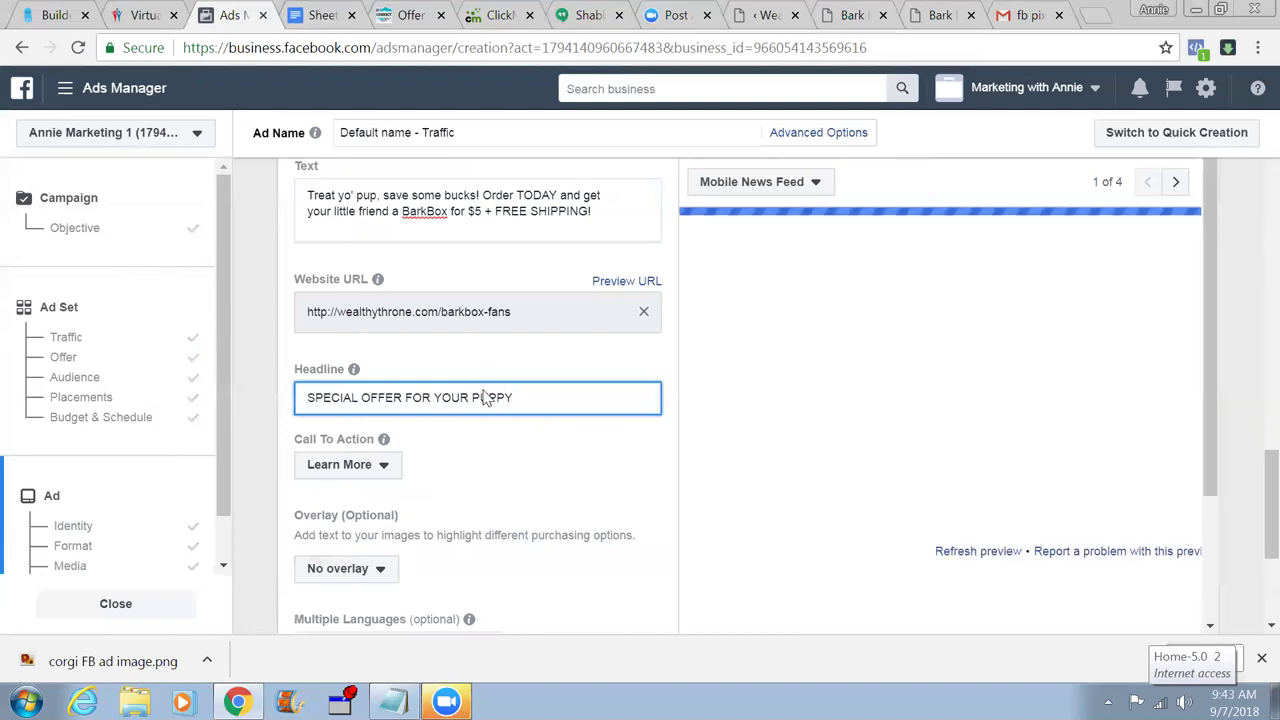
text(!)
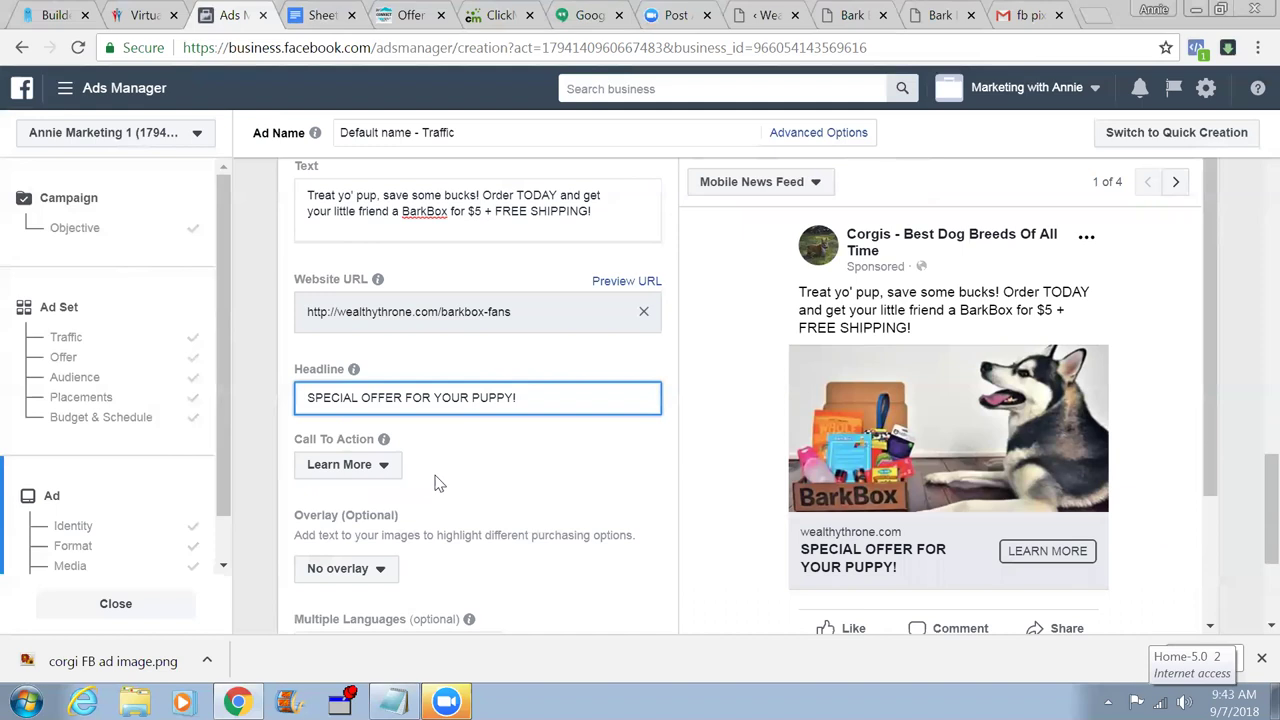
- Set the ad's call to action to Get Offer
click(365, 465)
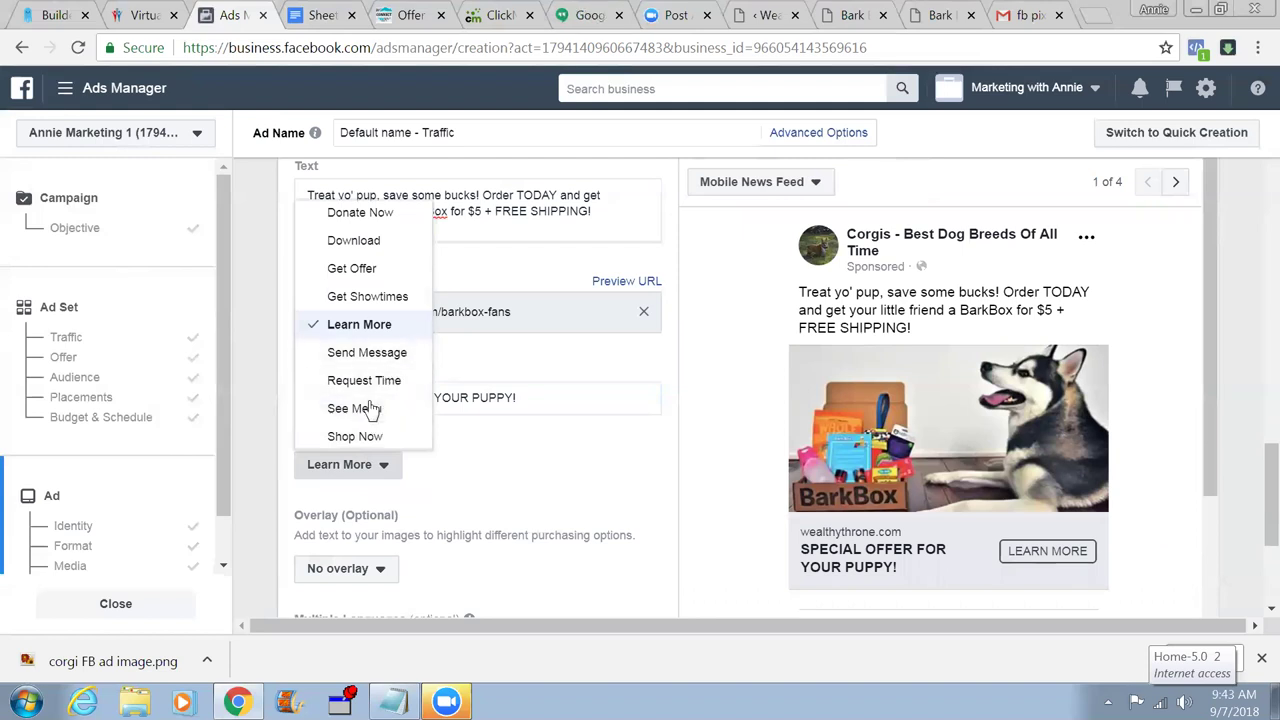
click(352, 269)
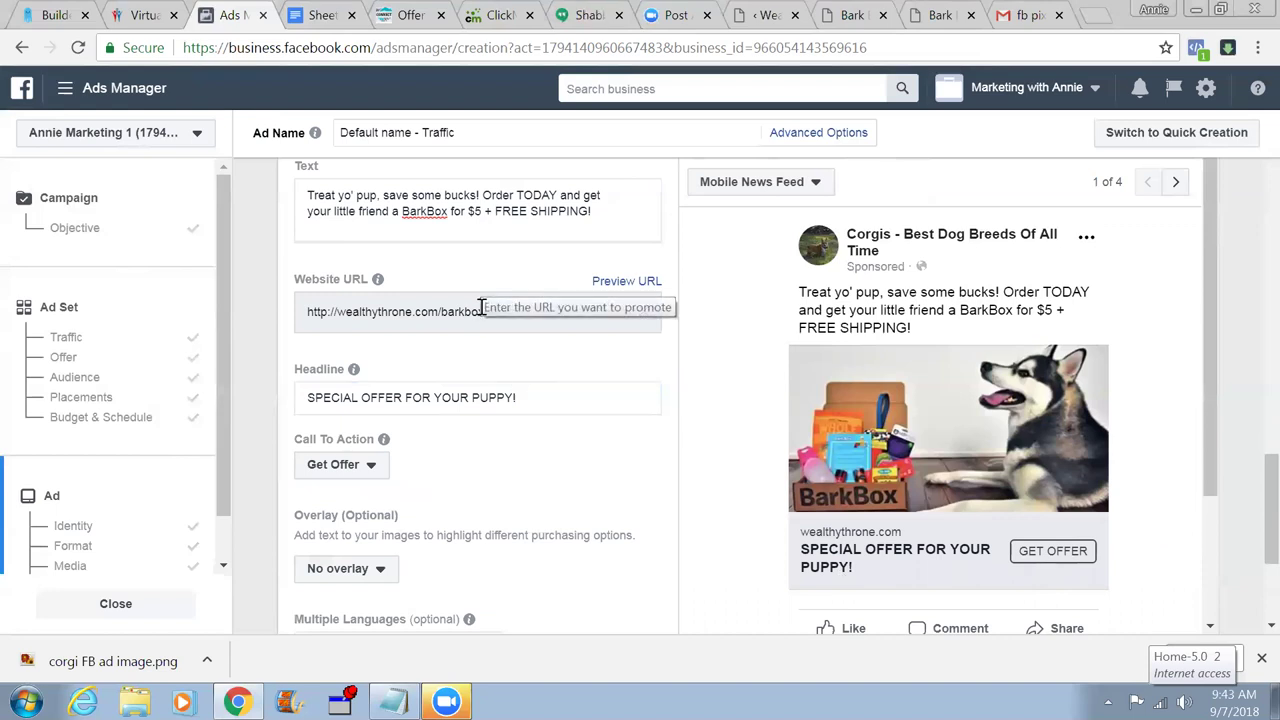
scroll(514, 465, down, 3)
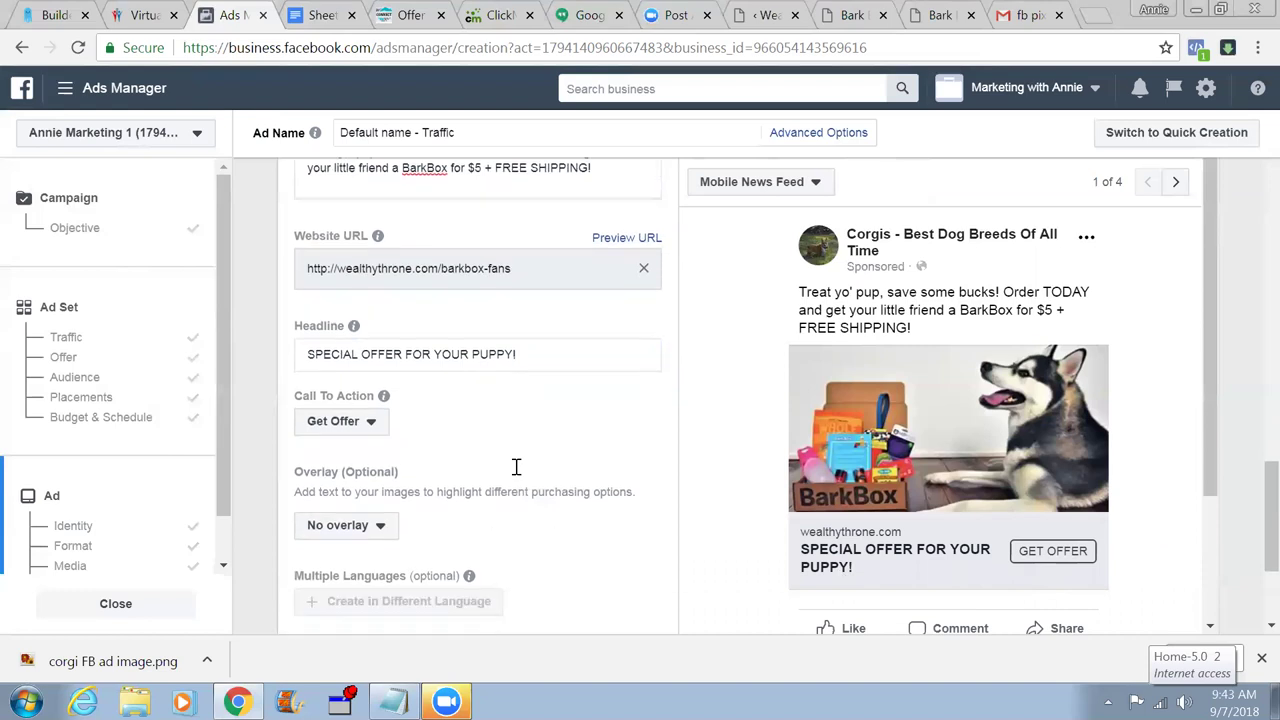
- Show the ad's advanced options and check the display link, link description, URL parameters and Facebook Pixel conversion tracking settings
scroll(514, 473, down, 1)
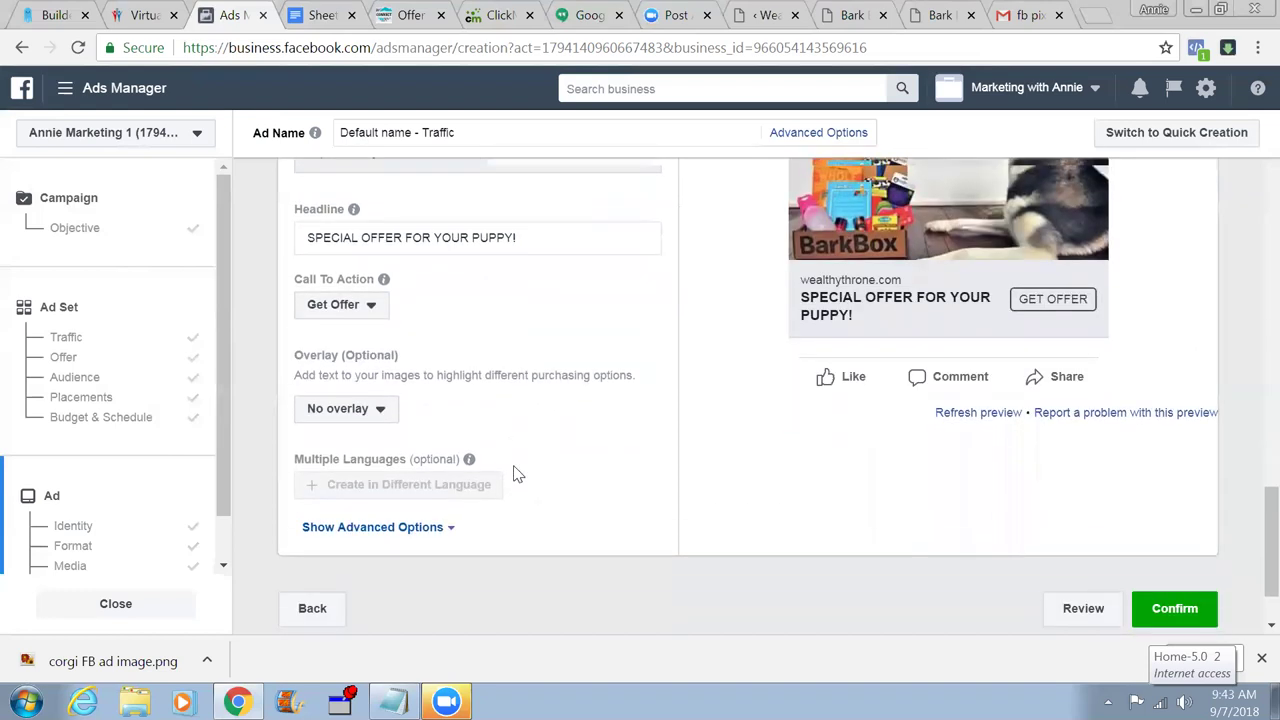
scroll(513, 470, down, 2)
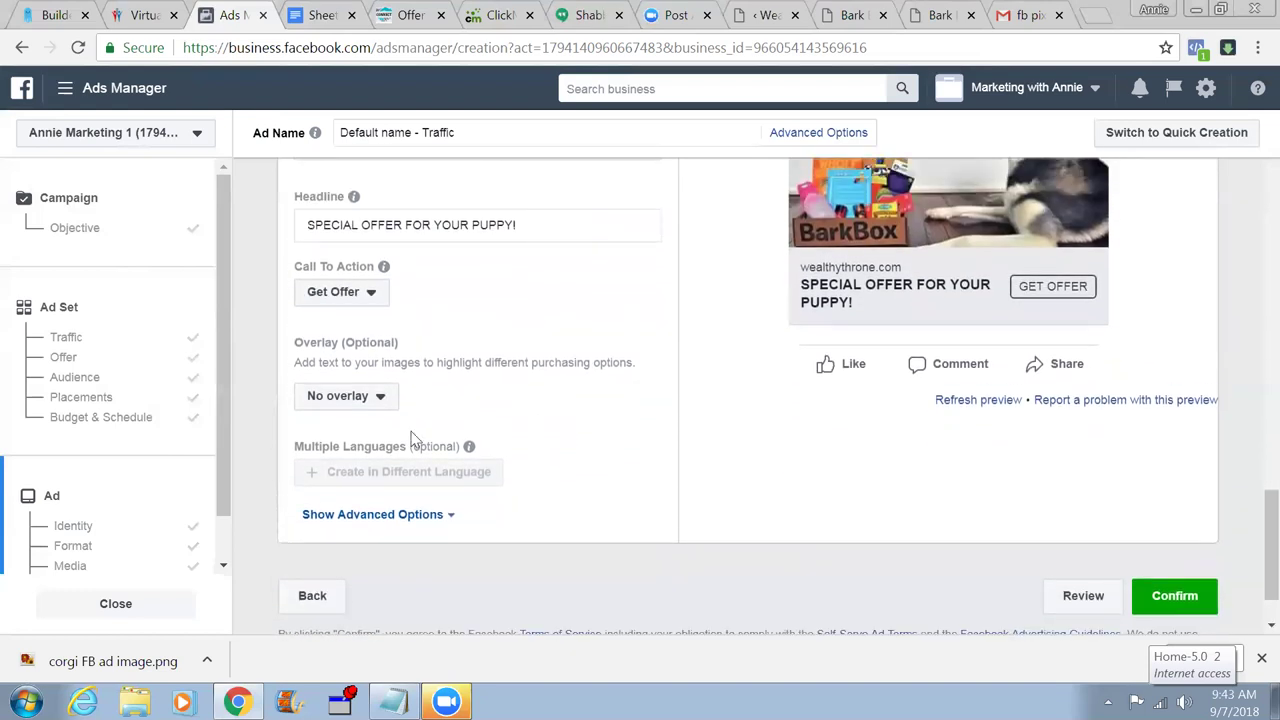
click(405, 515)
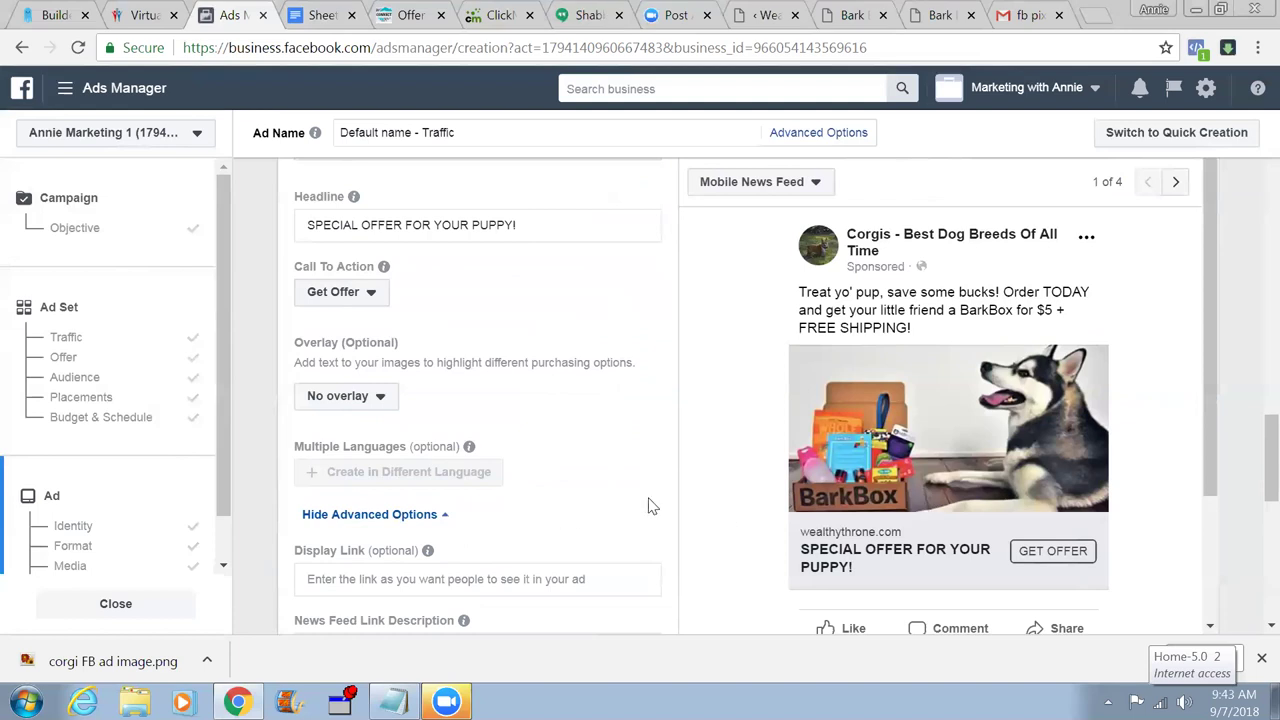
scroll(648, 506, down, 3)
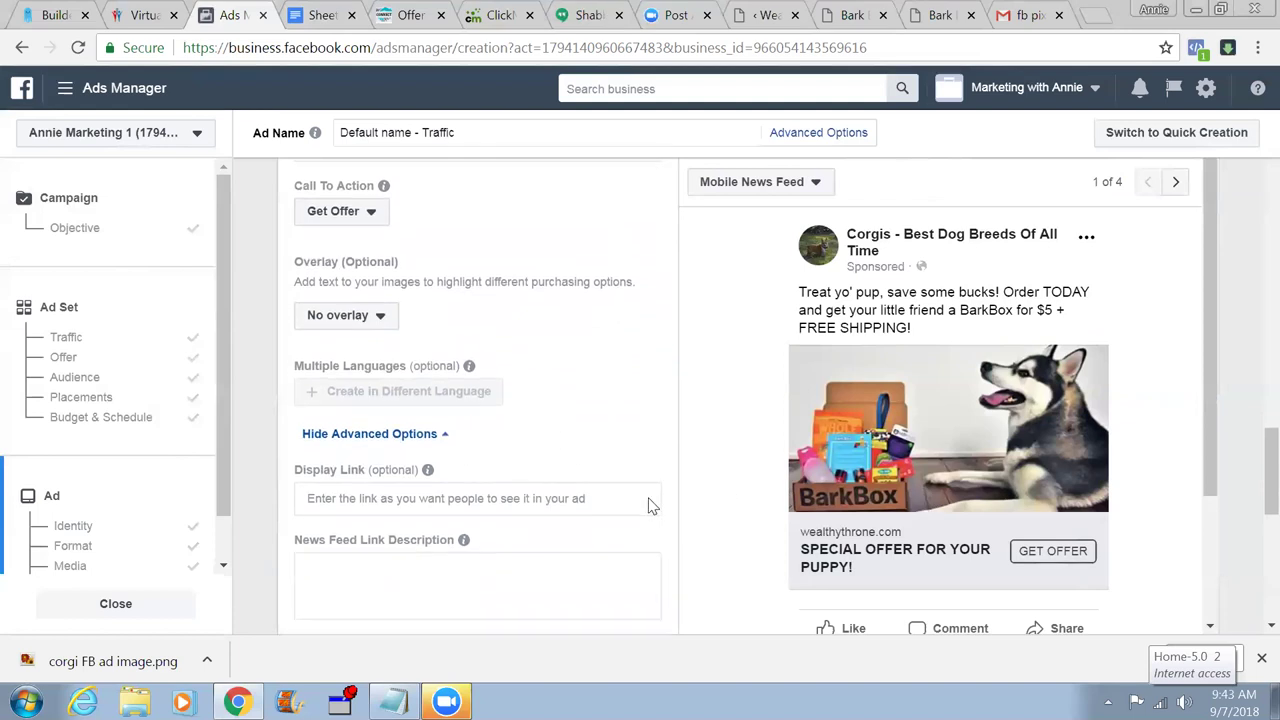
scroll(648, 506, down, 4)
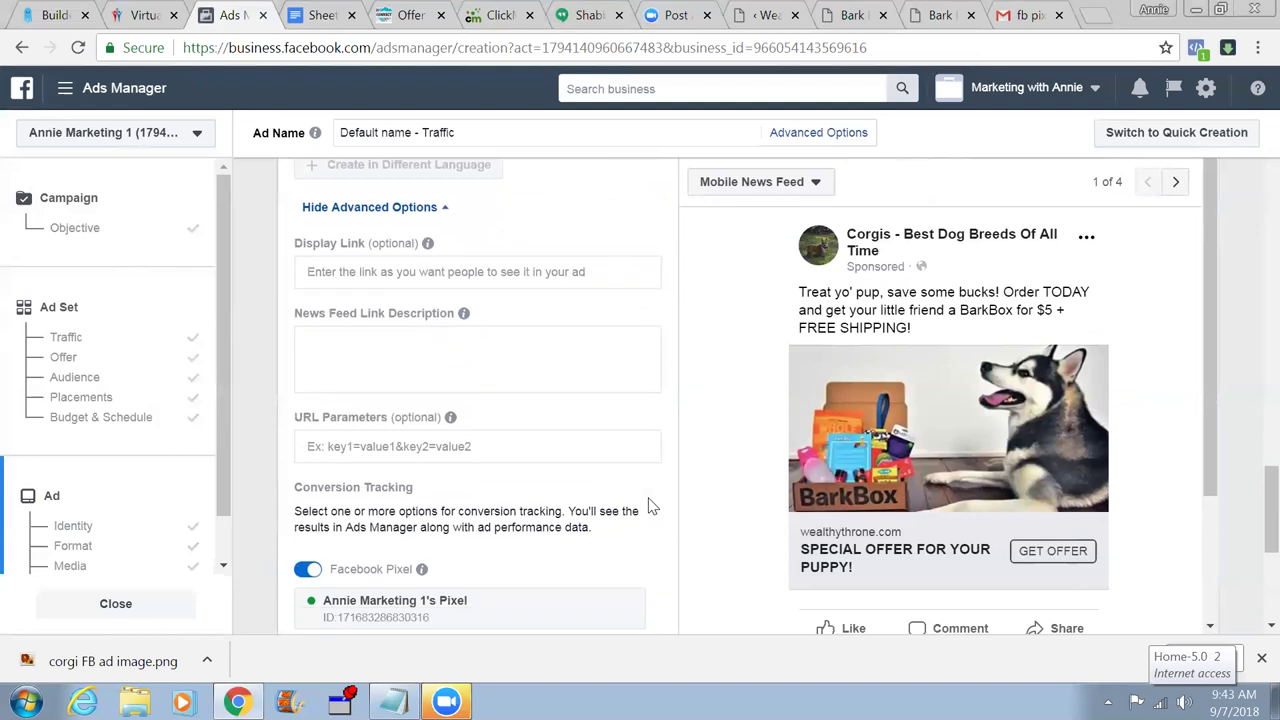
scroll(648, 506, down, 5)
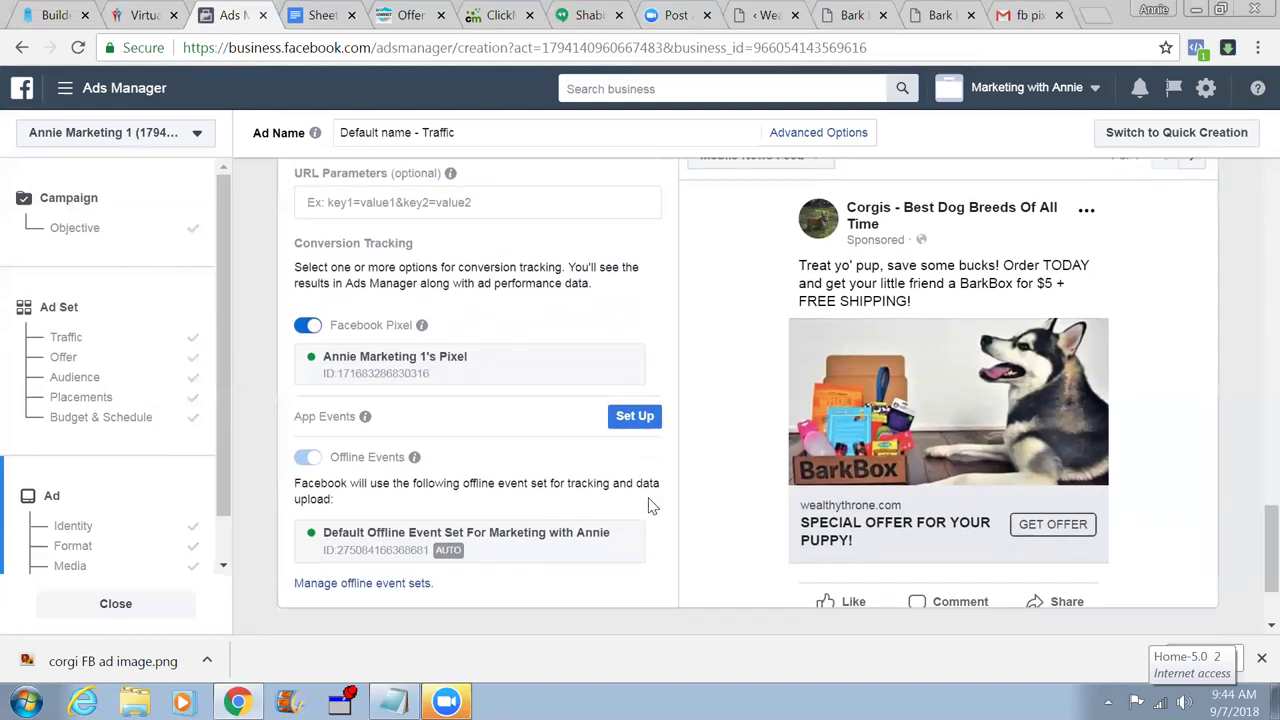
scroll(648, 506, down, 1)
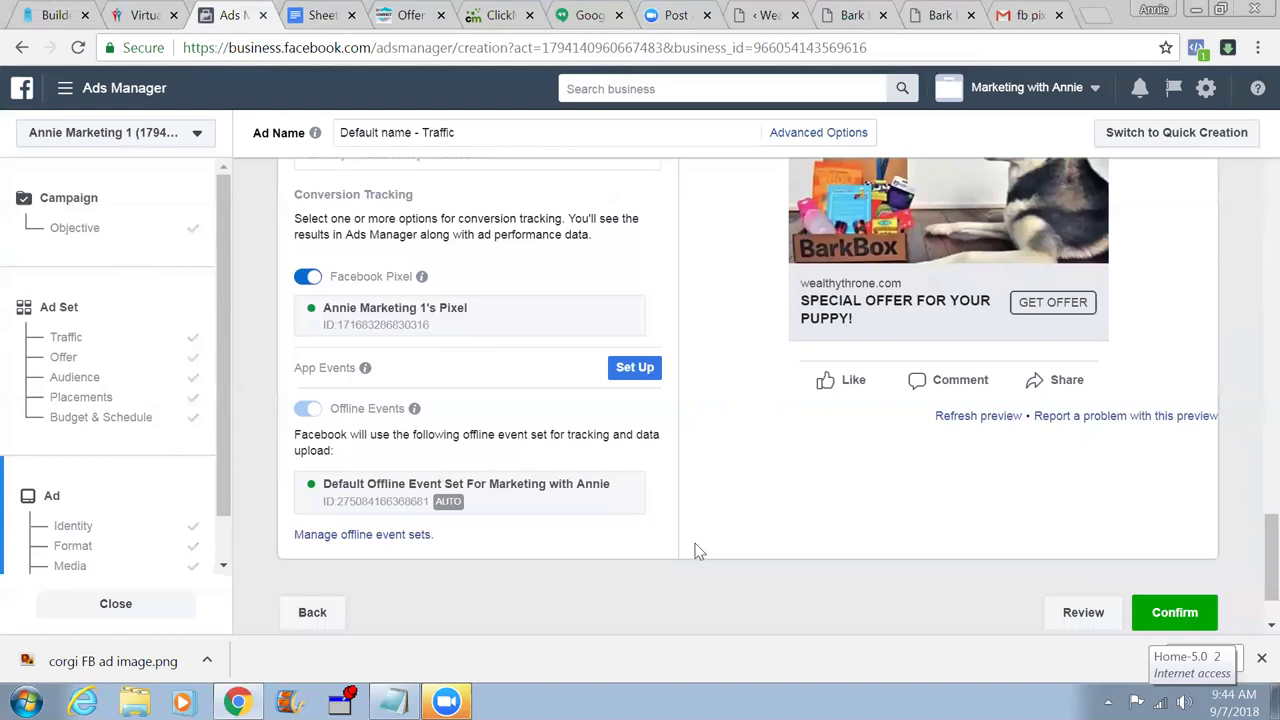
- Recheck the ad's text, website URL, headline and call to action, and confirm the ad to submit the campaign
scroll(698, 551, up, 3)
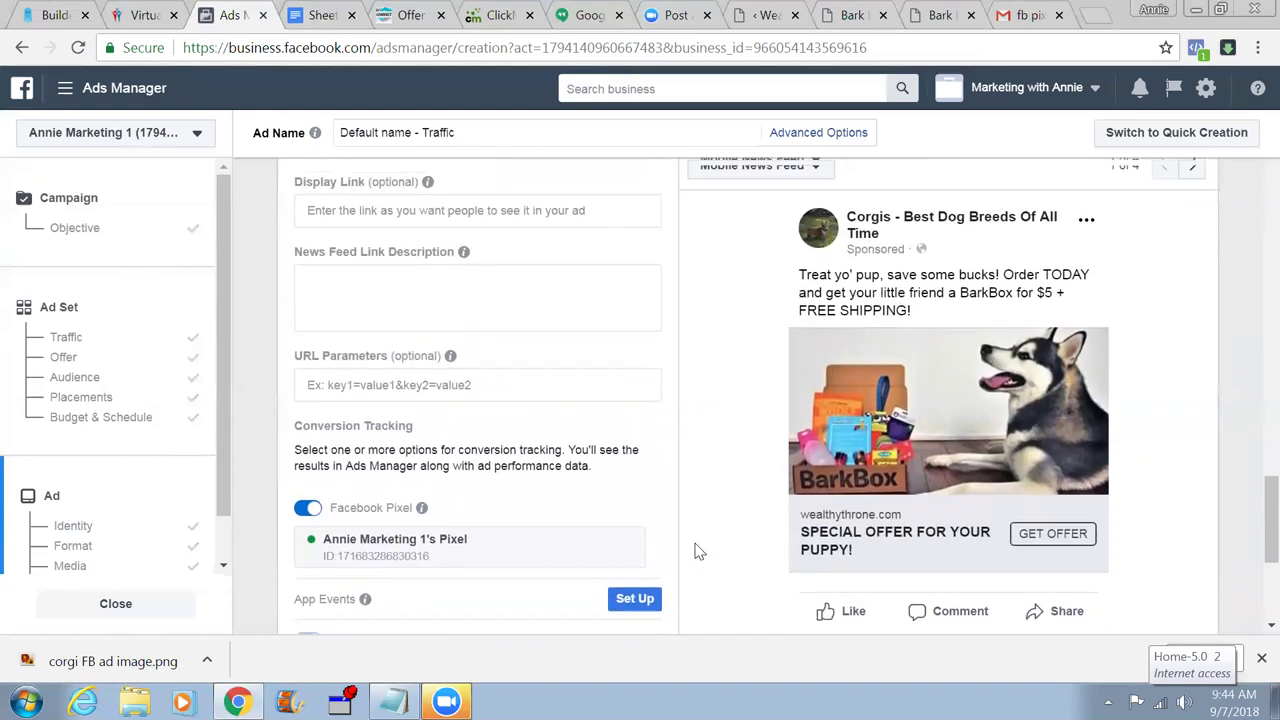
scroll(698, 551, up, 4)
scroll(698, 551, up, 5)
scroll(698, 551, up, 2)
scroll(698, 551, down, 10)
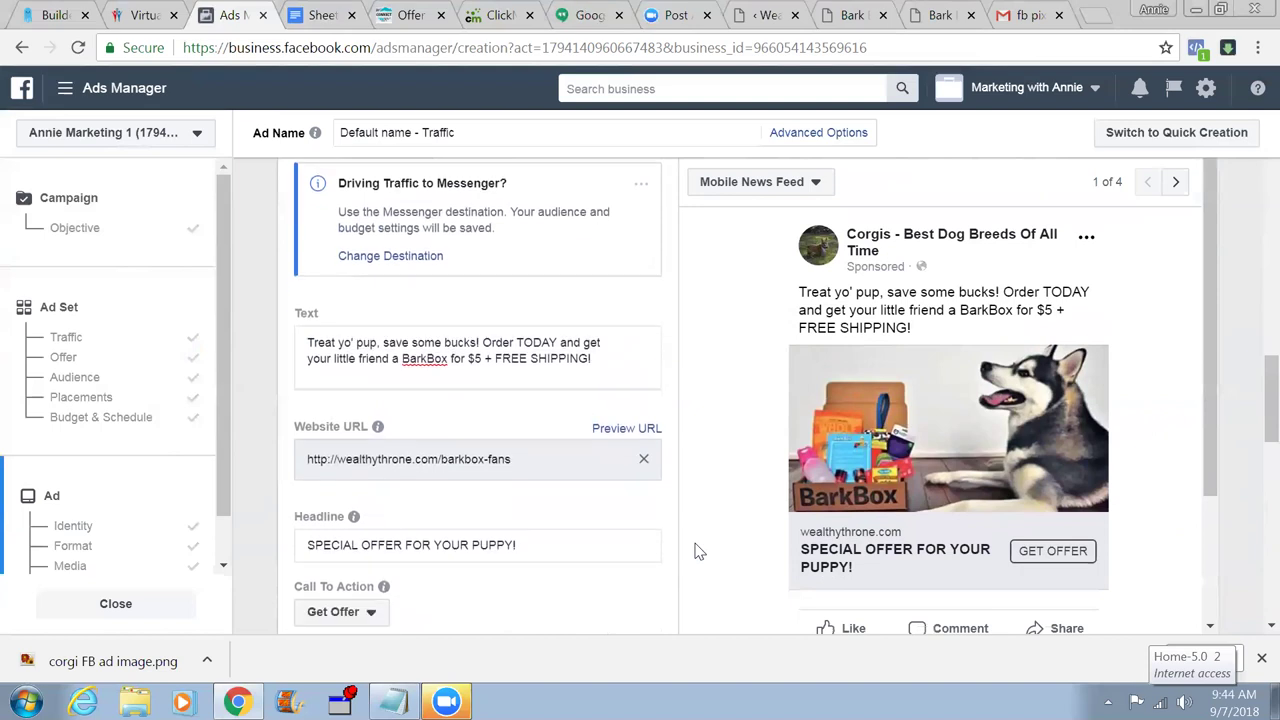
scroll(698, 551, down, 8)
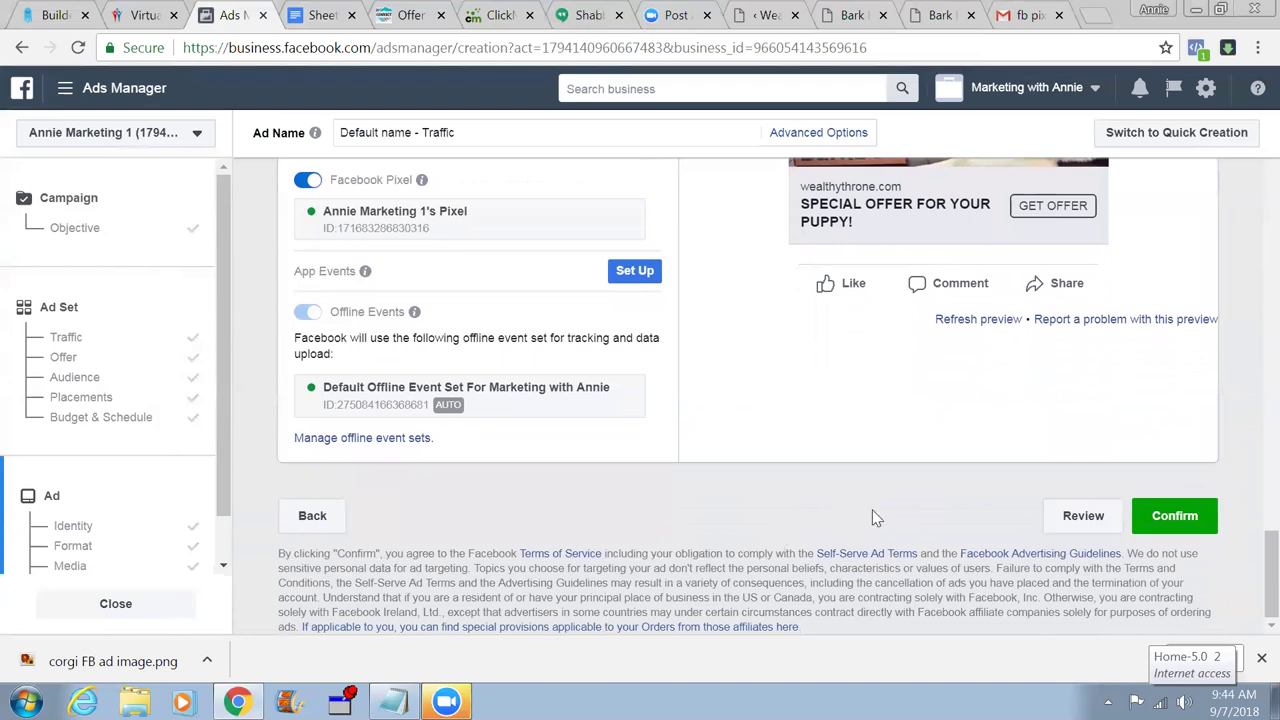
click(1174, 514)
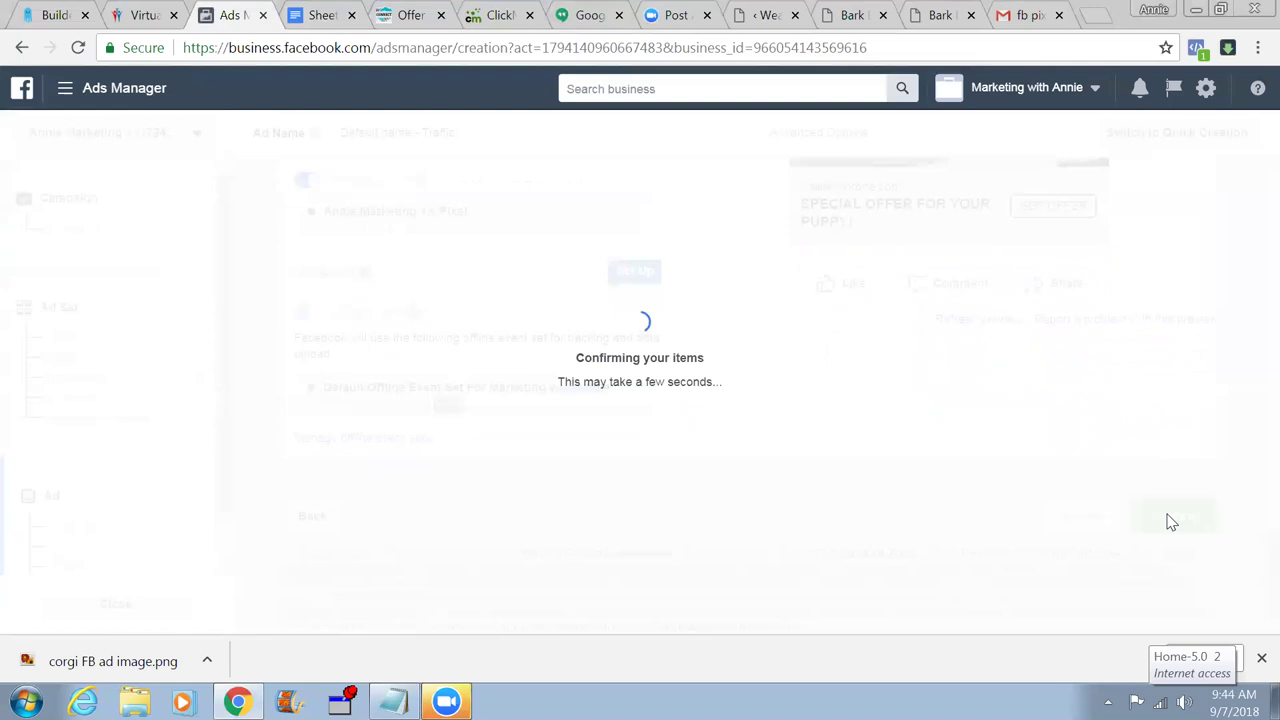